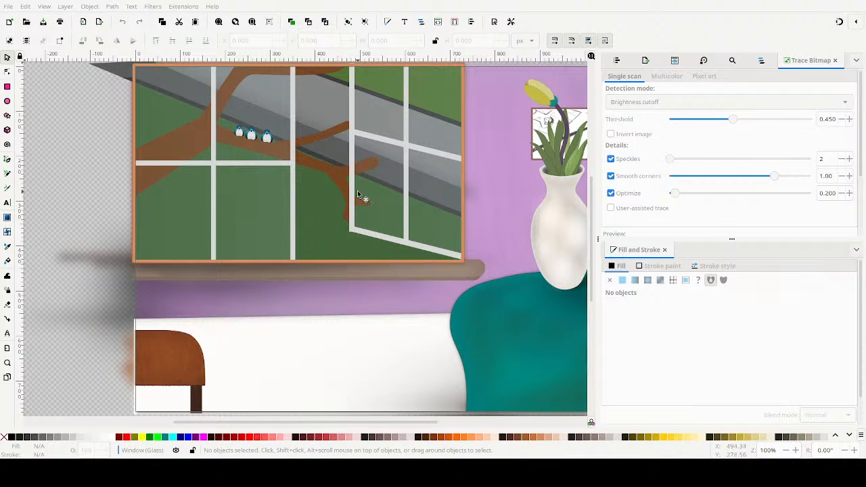
Examine the window scene, including its tree branches and the three birds
scroll(373, 168, "down", 1, "ctrl")
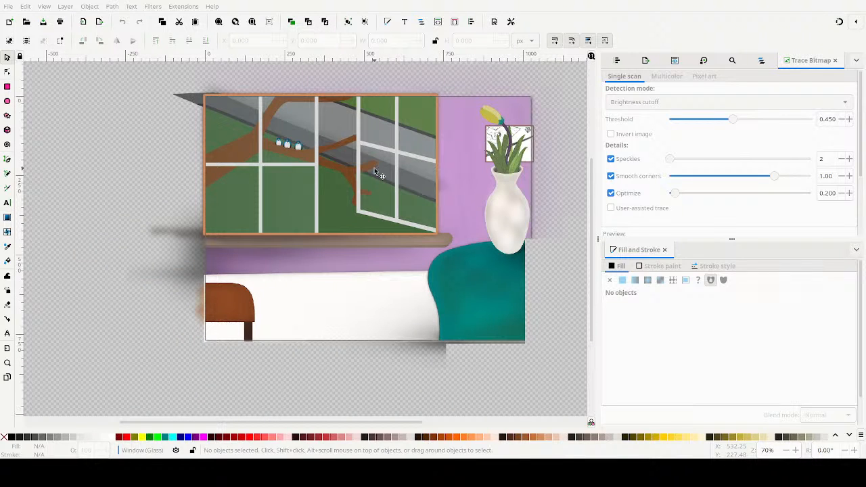
scroll(374, 169, "up", 3, "ctrl")
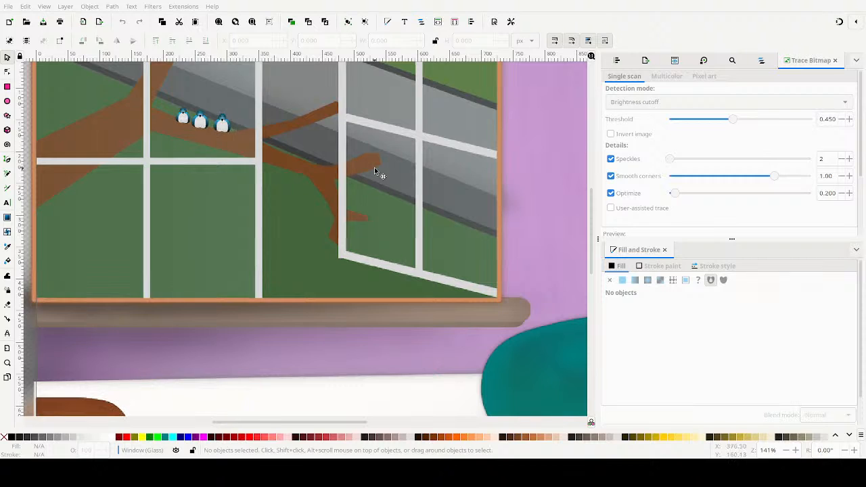
scroll(375, 170, "down", 3, "ctrl")
scroll(375, 169, "up", 2, "ctrl")
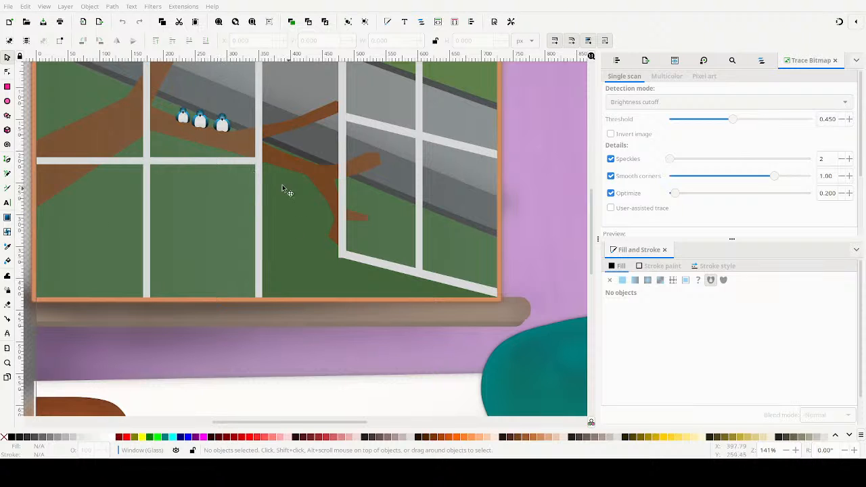
mouse_move(255, 179)
left_mouse_down()
mouse_move(402, 234)
mouse_move(345, 254)
left_mouse_up()
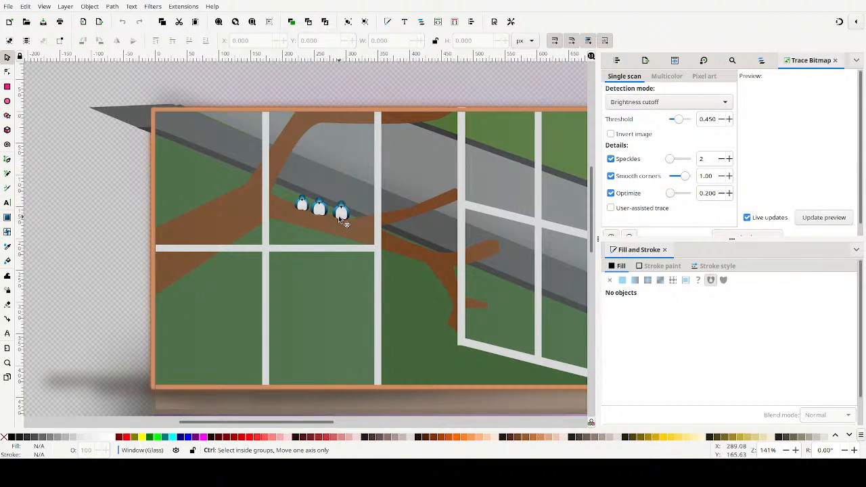
scroll(342, 222, "up", 2)
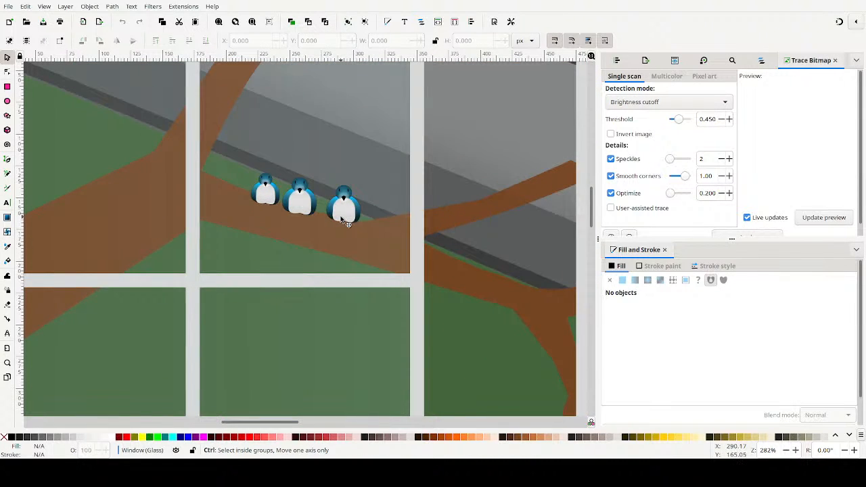
scroll(346, 224, "up", 1)
scroll(347, 223, "down", 2)
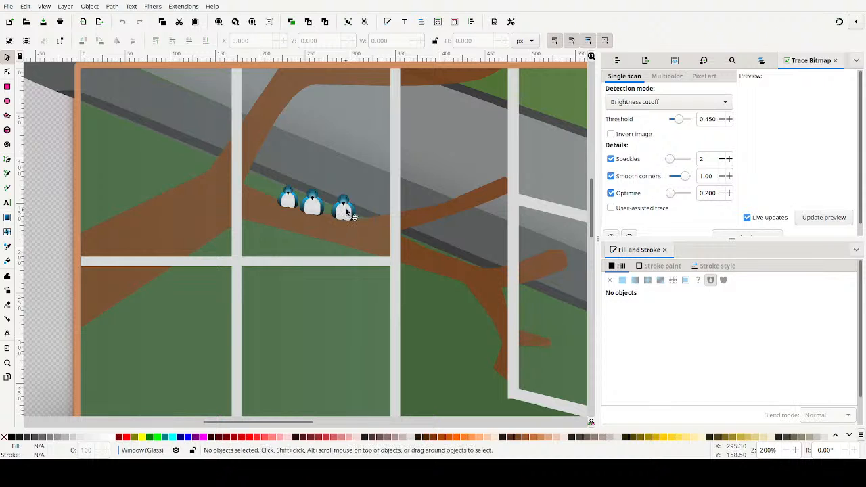
left_click_drag(458, 144, 381, 154)
scroll(381, 155, "down", 2, "ctrl")
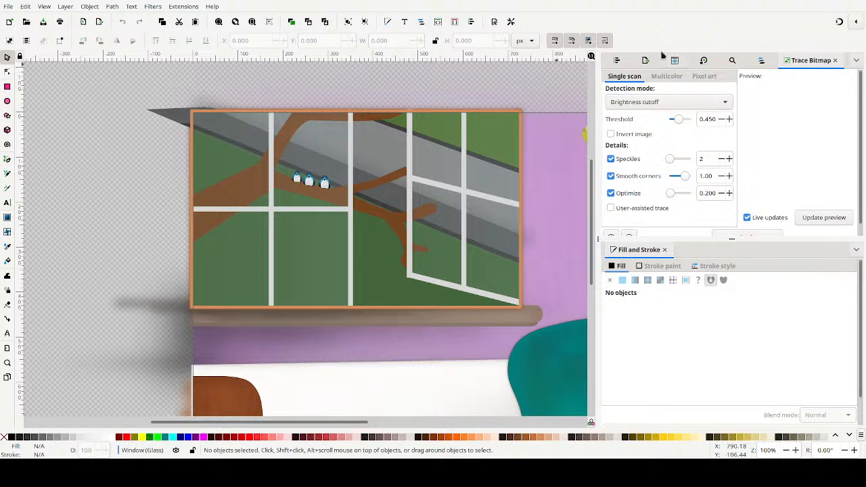
Expand the Window (Glass) layer, select its Window (Scene: Tree) sublayer, and toggle that sublayer's visibility off and on
left_click(761, 60)
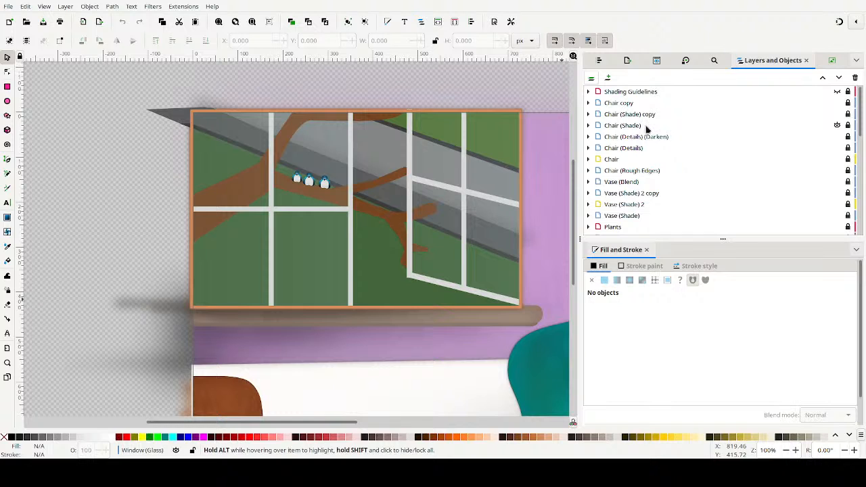
scroll(631, 154, "down", 3)
scroll(632, 153, "down", 4)
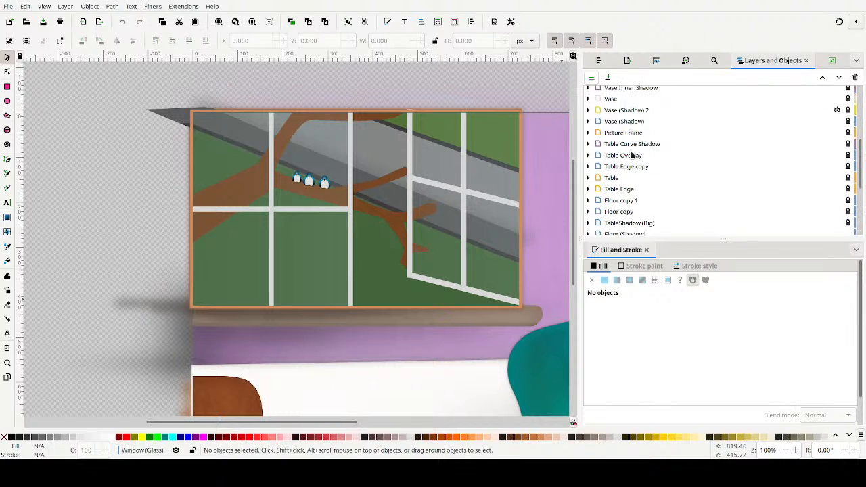
scroll(608, 142, "down", 1)
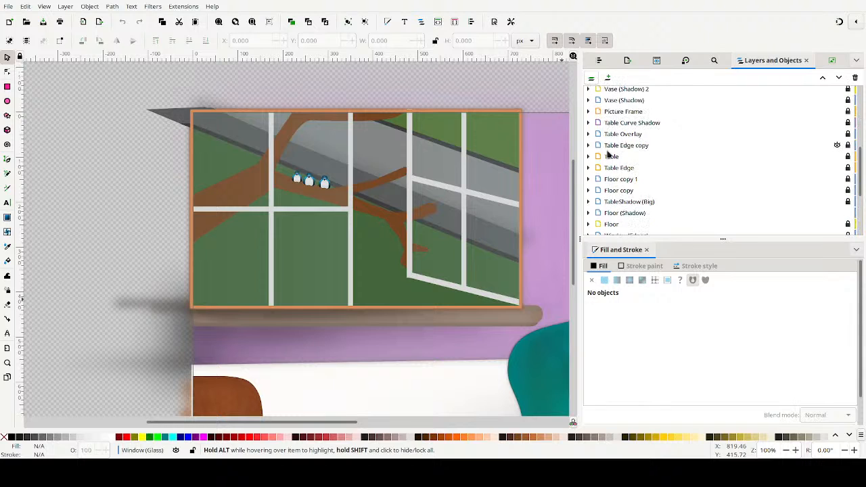
scroll(608, 154, "down", 2)
scroll(606, 201, "down", 2)
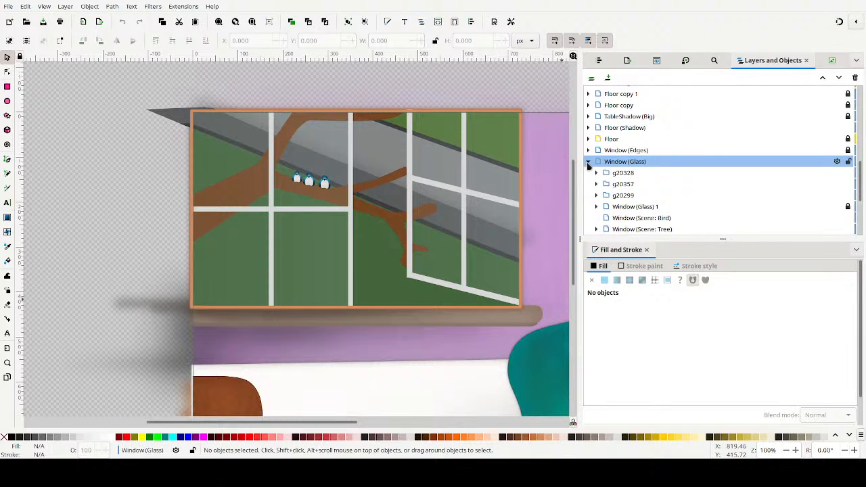
scroll(614, 169, "down", 2)
scroll(614, 165, "up", 1)
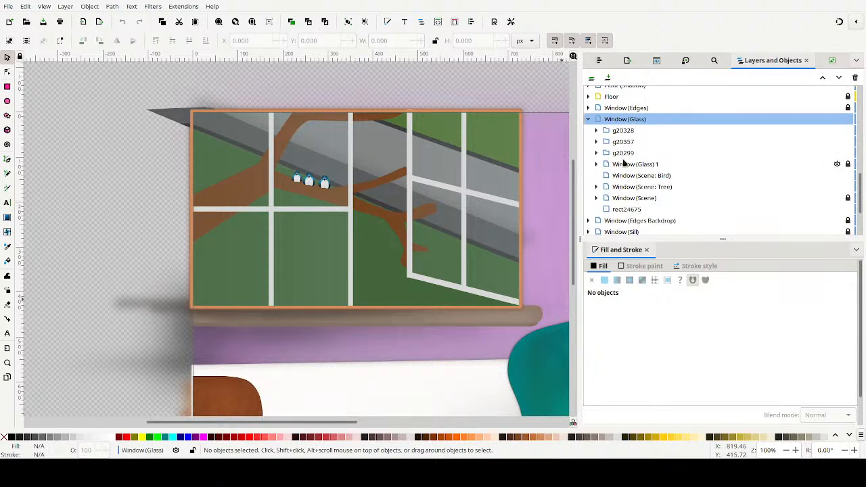
left_click(597, 187)
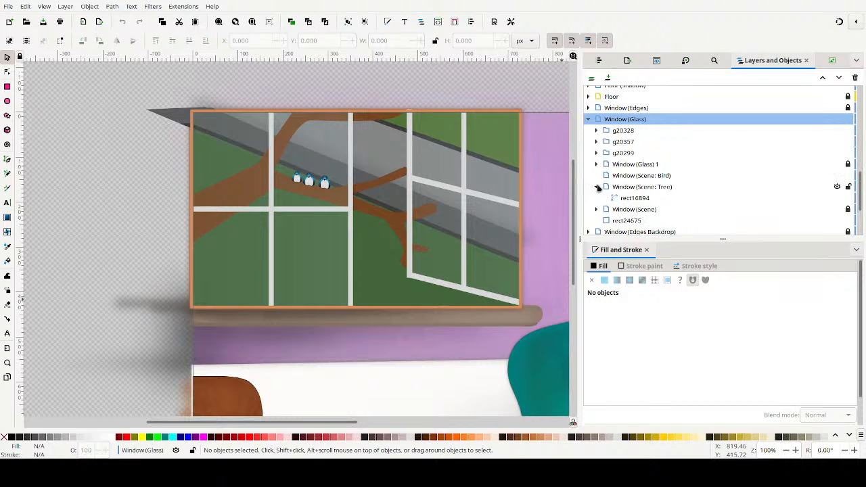
left_click(640, 188)
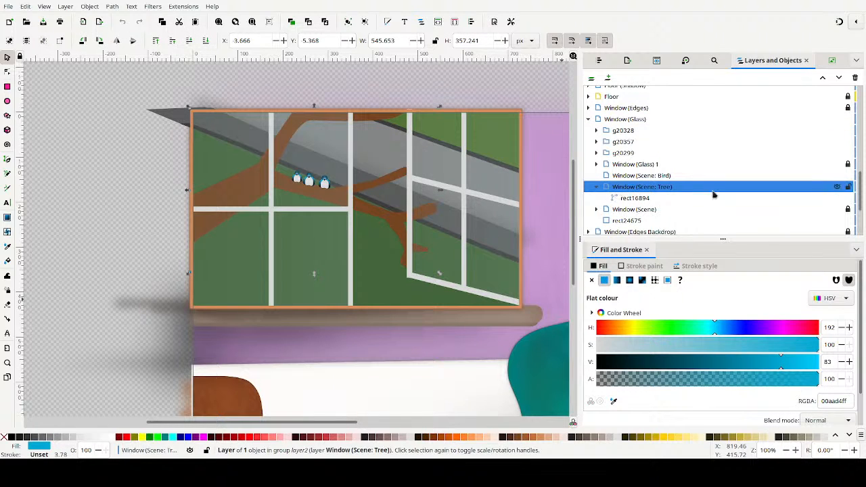
left_click(837, 187)
left_click(838, 187)
Draw a rectangle about 26 by 38 px below the tree branch and set its fill hue to 155
left_click(8, 86)
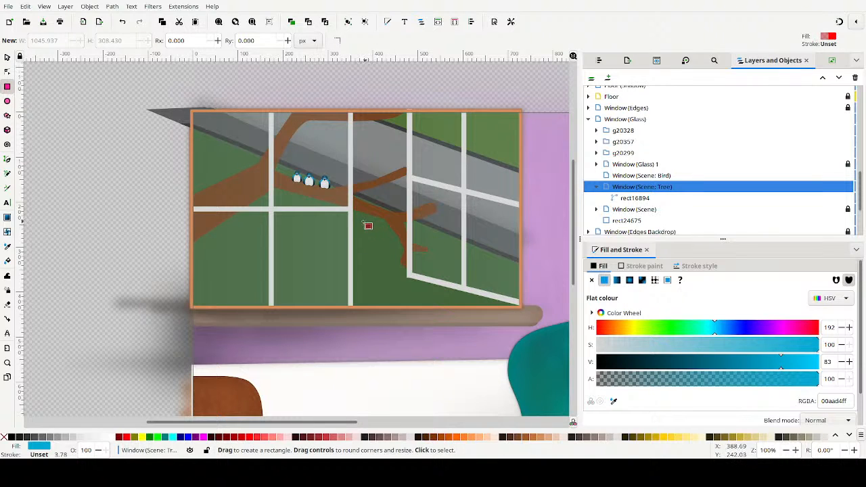
left_click_drag(365, 228, 383, 246)
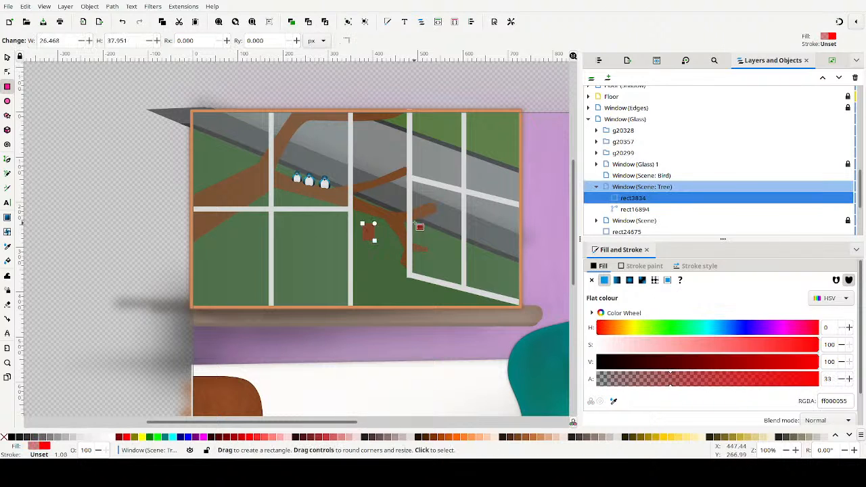
left_click_drag(657, 328, 666, 328)
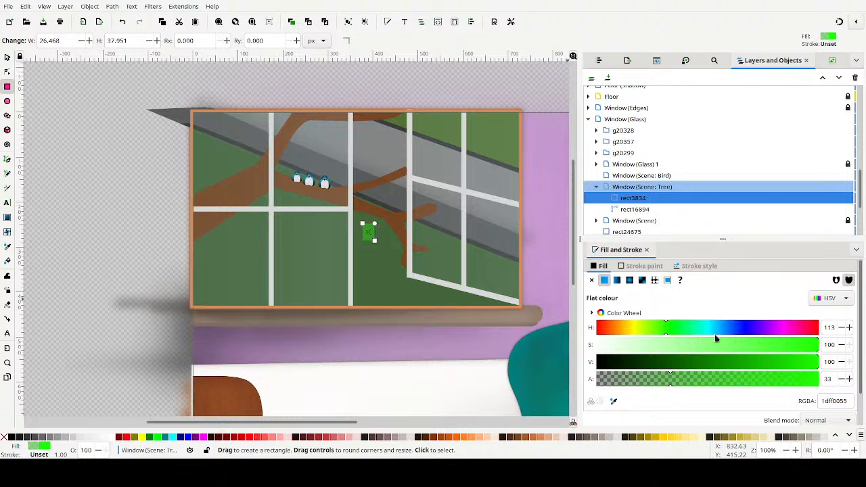
double_click(849, 327)
double_click(849, 328)
double_click(848, 328)
double_click(849, 327)
double_click(849, 328)
double_click(848, 327)
double_click(849, 328)
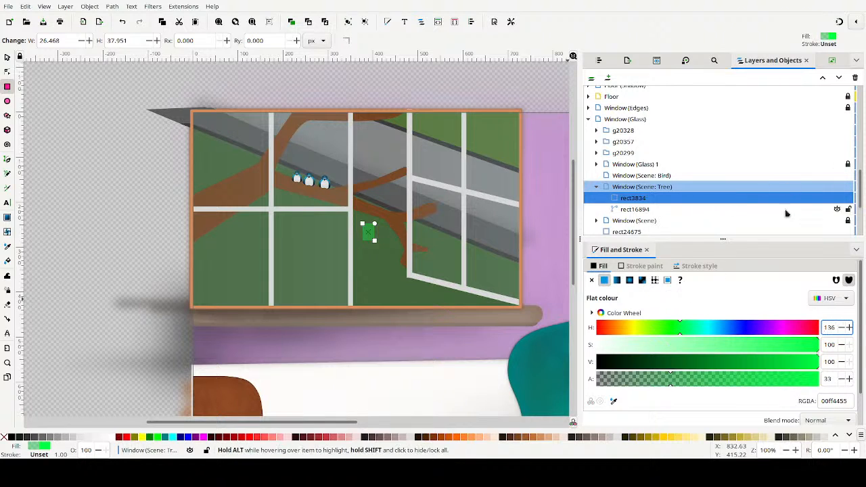
left_click(696, 330)
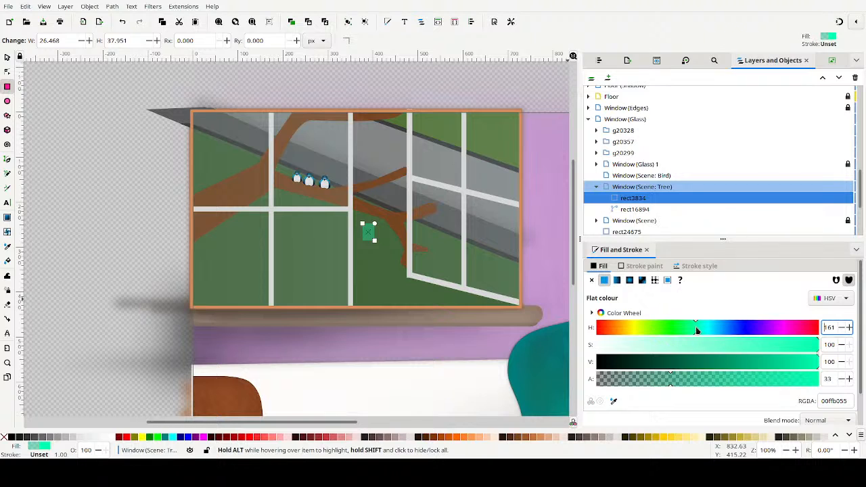
left_click_drag(701, 331, 690, 330)
left_click(848, 328)
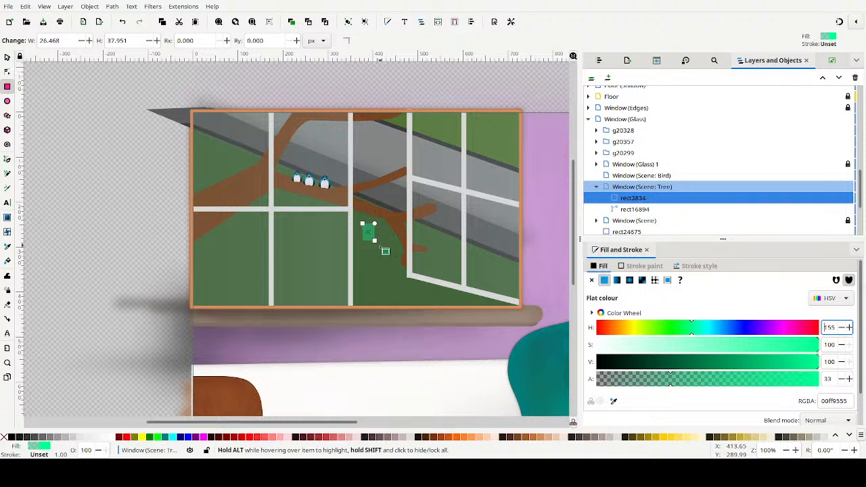
Make the rectangle's fill fully opaque with hue 148, saturation 63 and value 62, and convert it to a radial gradient
scroll(393, 257, "up", 3)
scroll(406, 257, "up", 1)
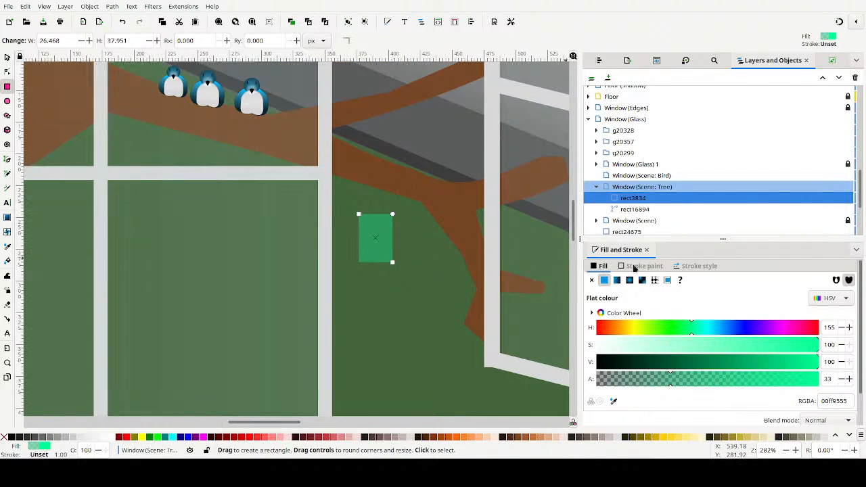
left_click_drag(729, 379, 846, 379)
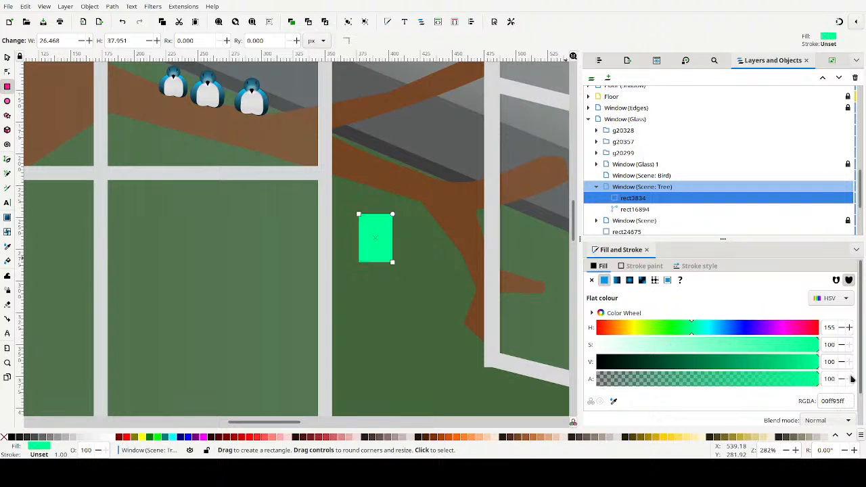
mouse_move(707, 365)
left_mouse_down()
mouse_move(737, 351)
mouse_move(734, 361)
left_mouse_up()
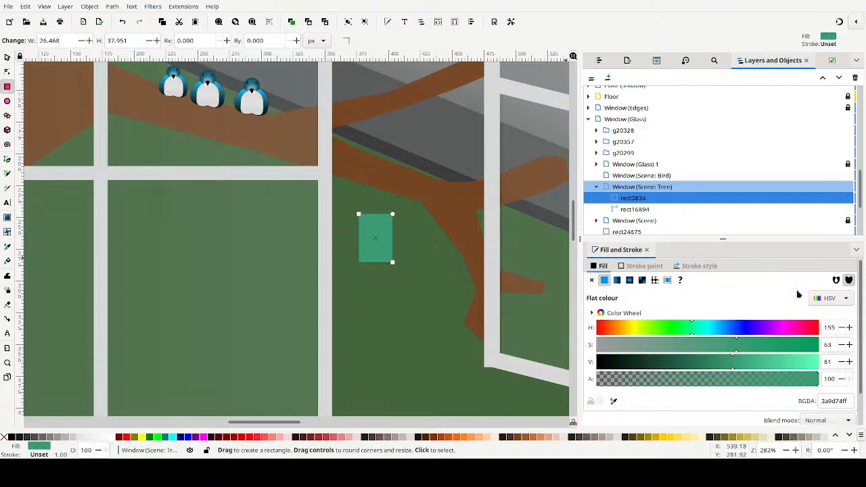
left_click(840, 329)
left_click(839, 330)
left_click(840, 330)
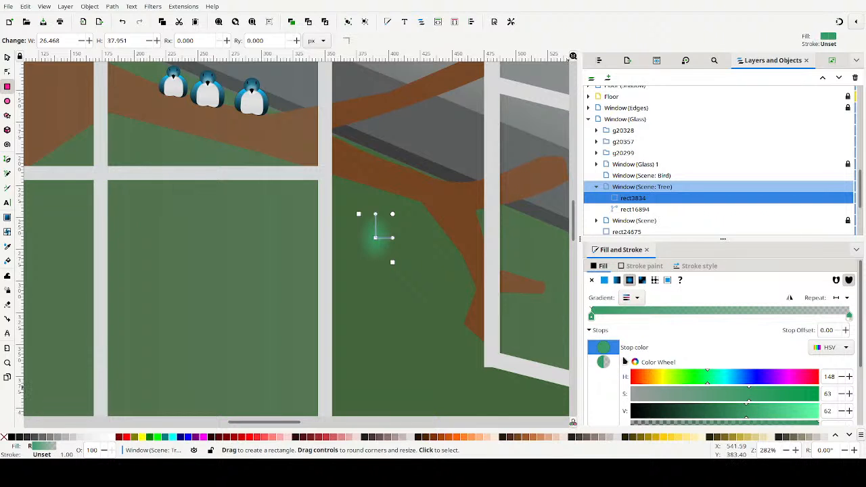
Set the radial gradient's outer stop to hue 165, saturation 76, value 48 and alpha 100
left_click(609, 362)
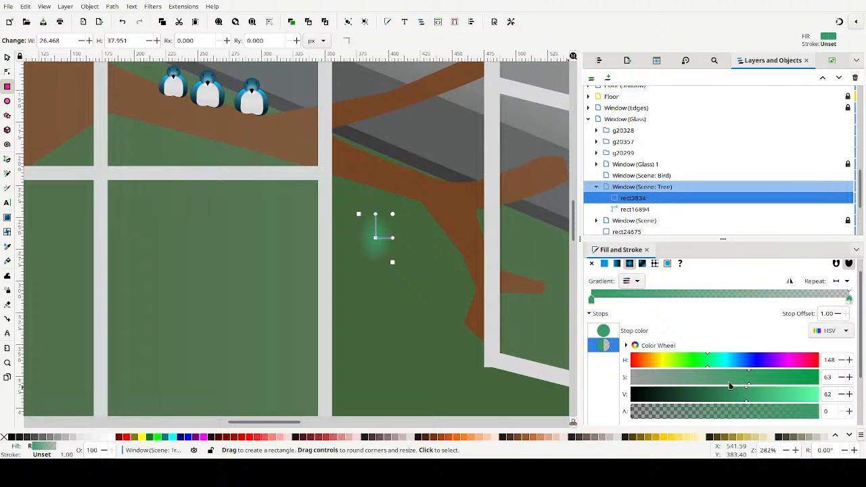
left_click_drag(731, 390, 725, 394)
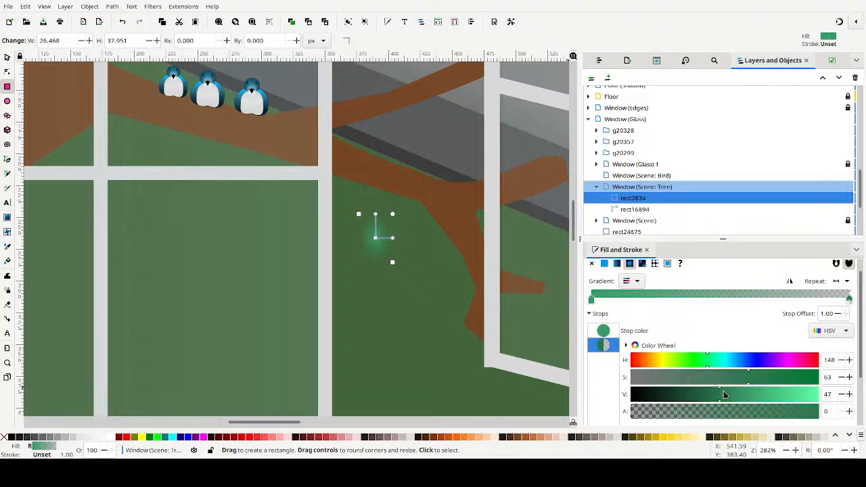
left_click(765, 381)
left_click(715, 363)
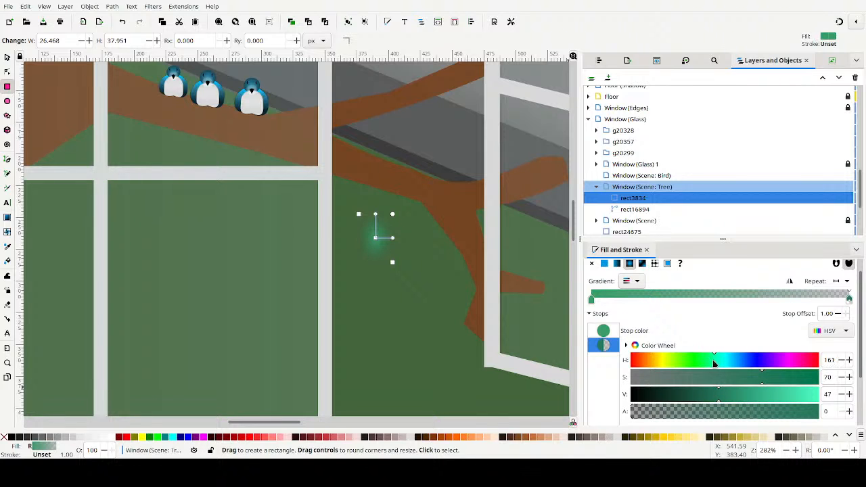
scroll(838, 361, "up", 2)
scroll(850, 382, "up", 2)
left_click_drag(825, 377, 844, 382)
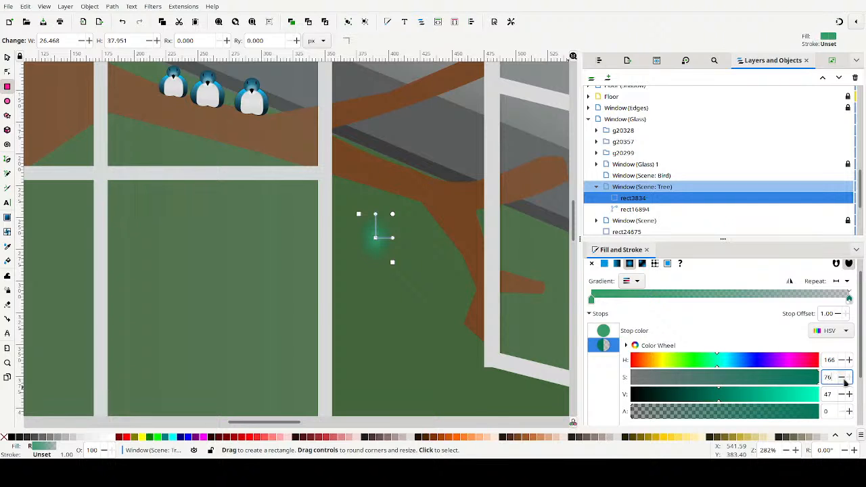
type("76")
key("Return")
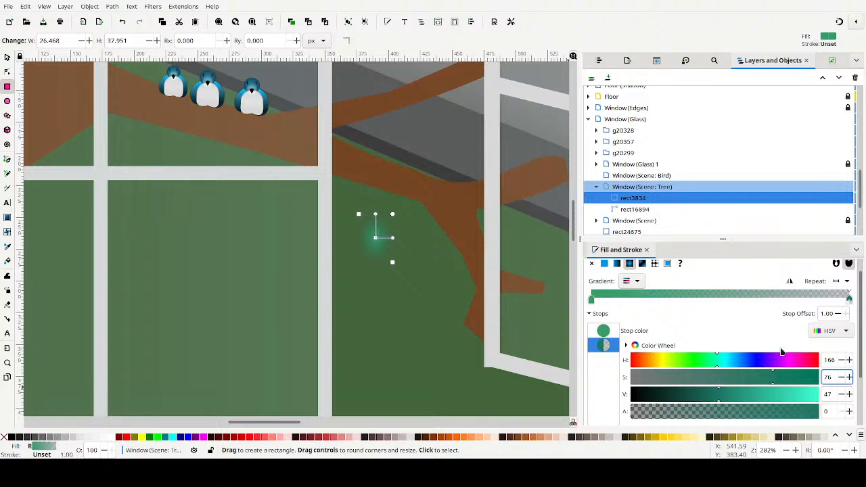
left_click(849, 394)
left_click(840, 360)
scroll(861, 347, "down", 2)
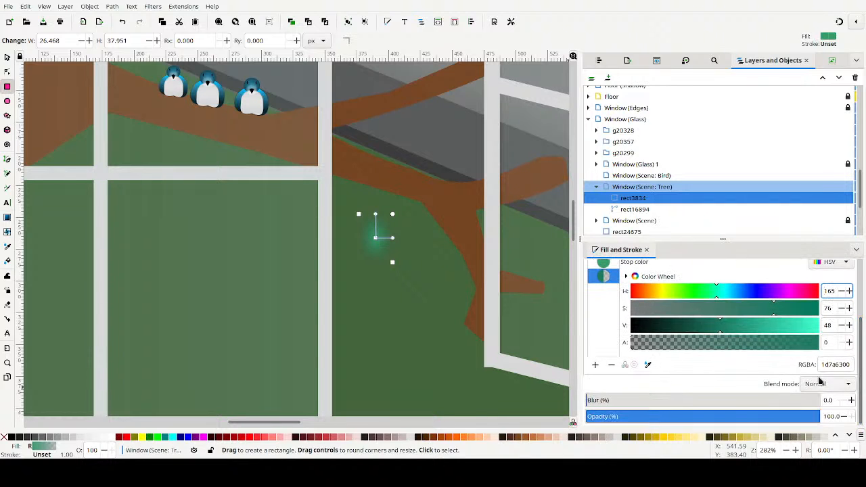
left_click_drag(703, 344, 856, 342)
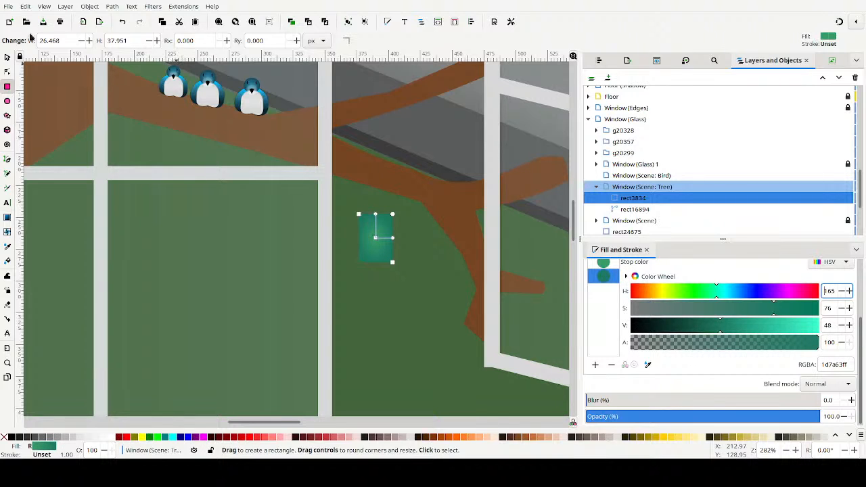
Convert the rectangle to a path and insert a node midway along its top edge
left_click(7, 57)
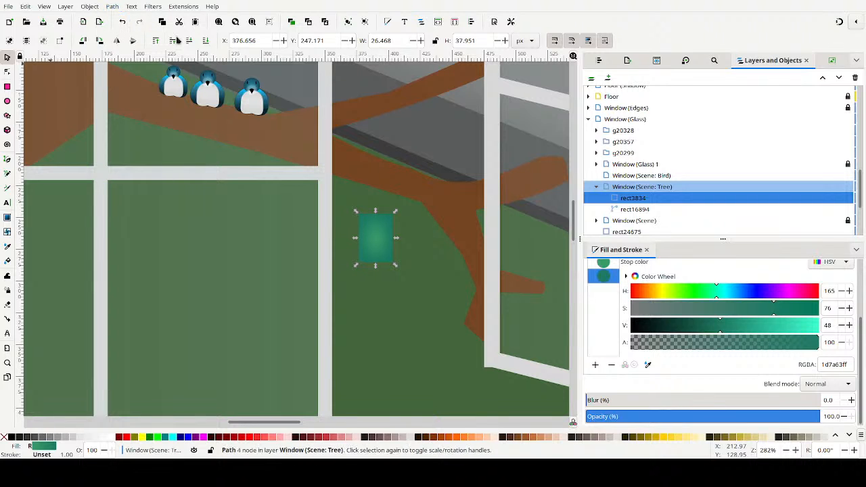
key("n")
left_click_drag(348, 209, 413, 227)
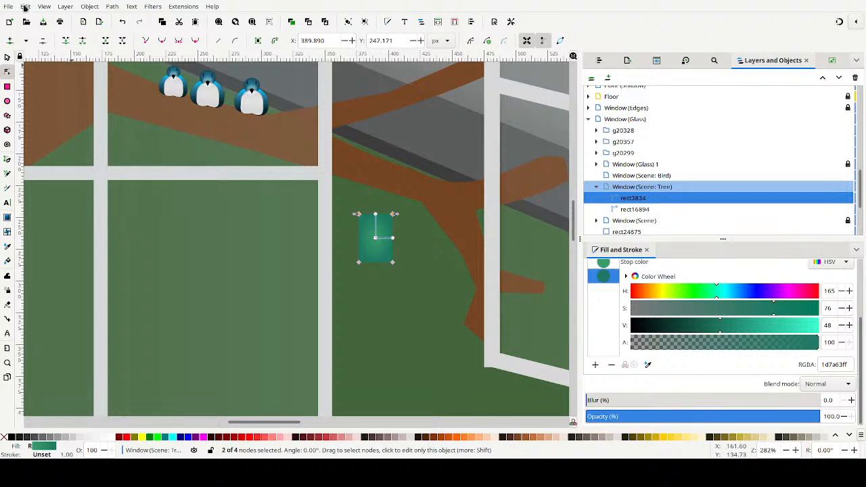
left_click(10, 42)
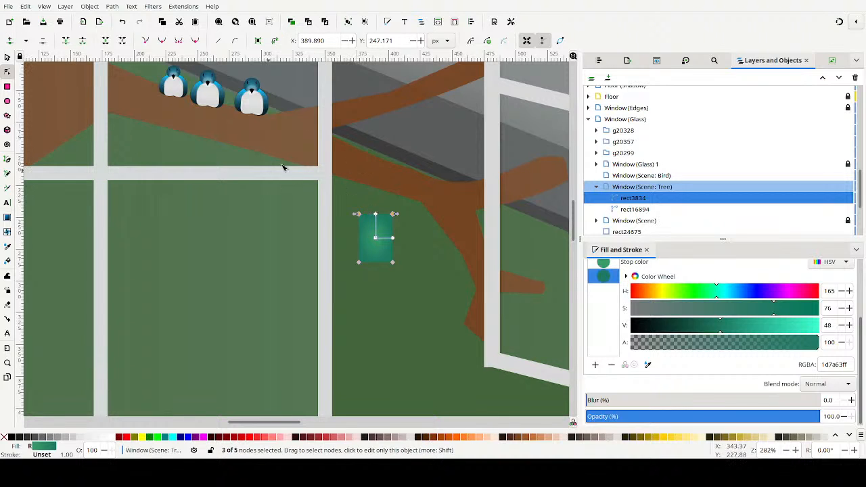
Insert a node midway along the green rectangle's bottom edge
left_click_drag(420, 281, 345, 255)
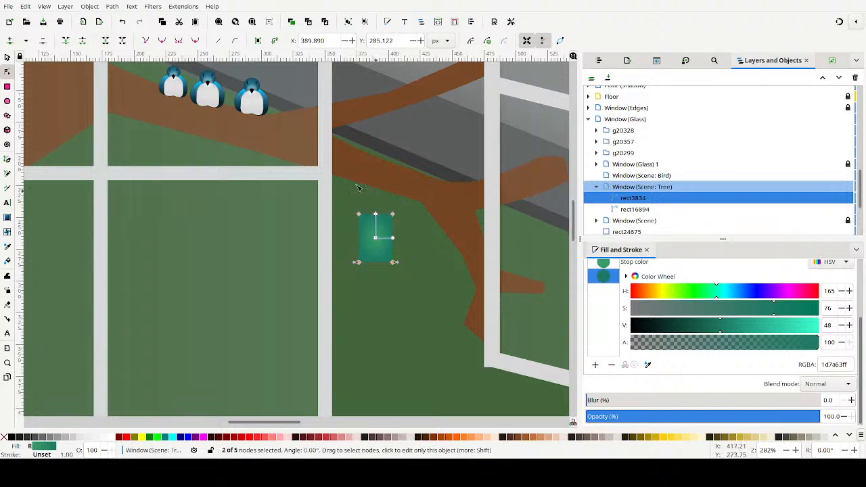
left_click(10, 40)
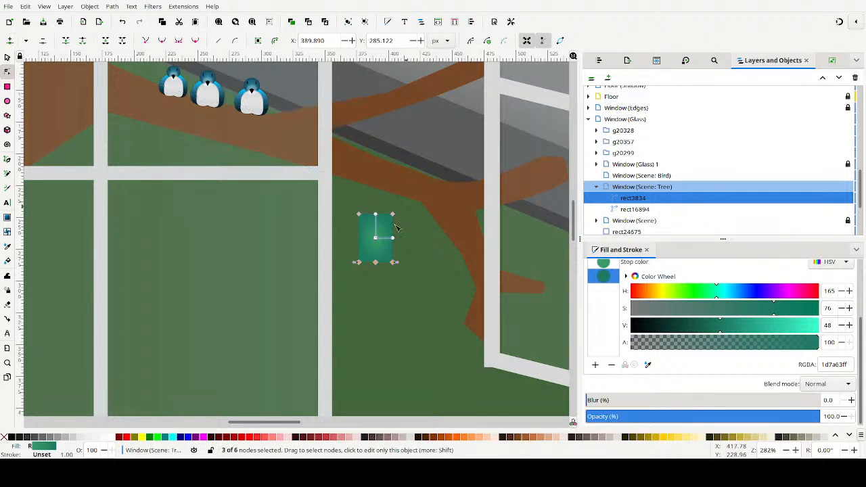
left_click(420, 212)
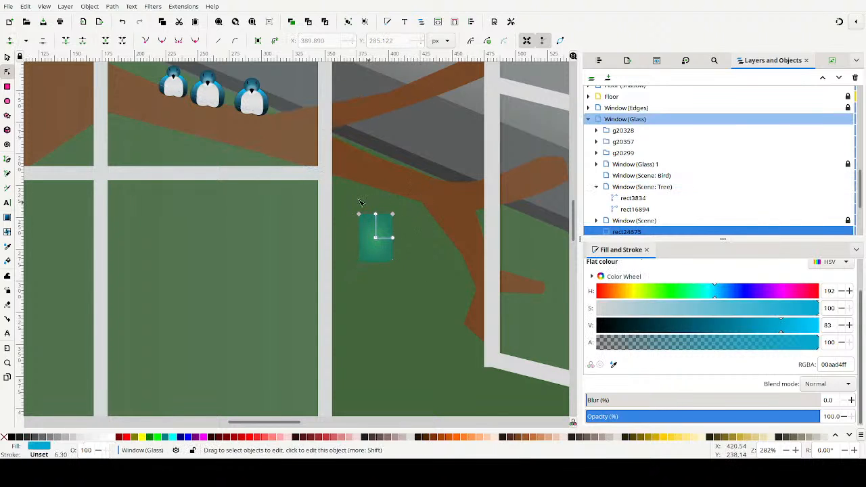
Convert the corner nodes on both sides of the green rectangle to auto-smooth so its sides bulge outward
left_click(368, 236)
left_click_drag(347, 203, 366, 280)
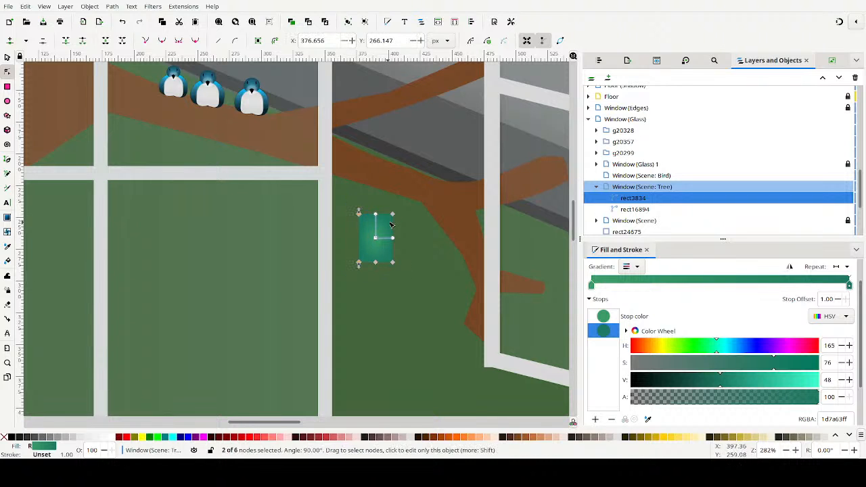
left_click(179, 40)
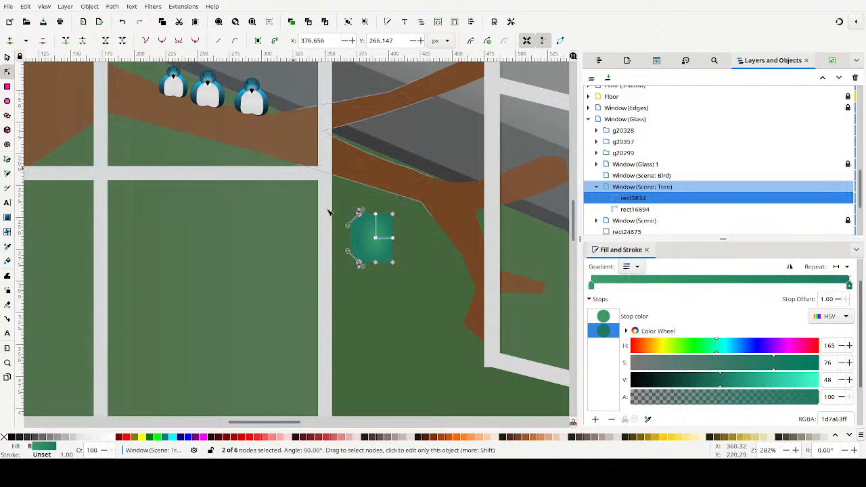
left_click(408, 212)
left_click_drag(404, 206, 374, 245)
left_click(376, 248)
left_click_drag(404, 206, 387, 272)
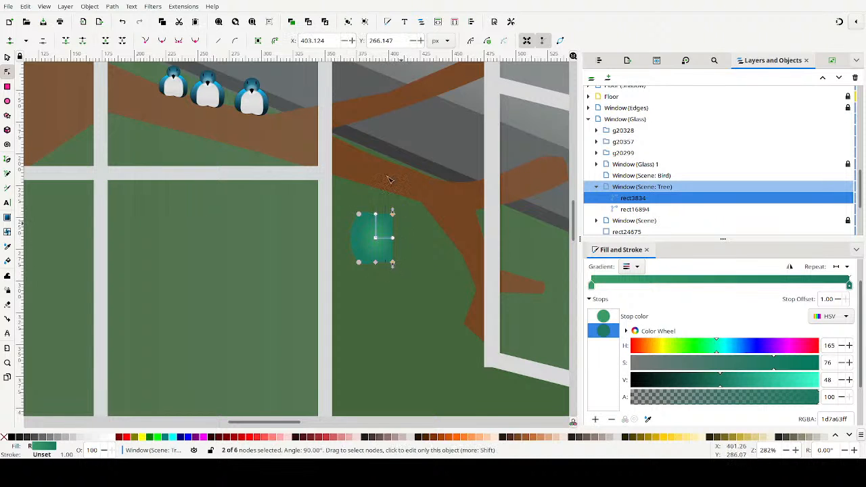
left_click(197, 41)
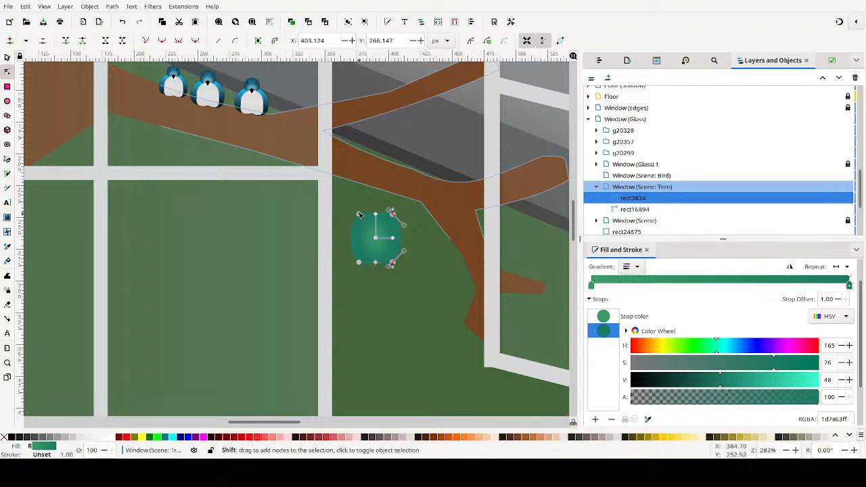
Pull the four corner nodes of the green shape inward together to narrow it into a slim oval
left_click_drag(363, 277, 364, 276)
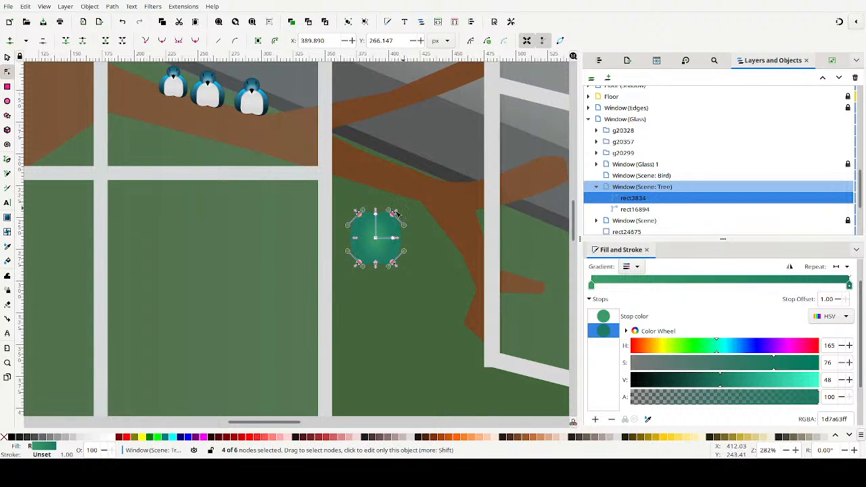
mouse_move(398, 215)
left_mouse_down()
mouse_move(384, 228)
mouse_move(393, 226)
left_mouse_up()
left_click(414, 222)
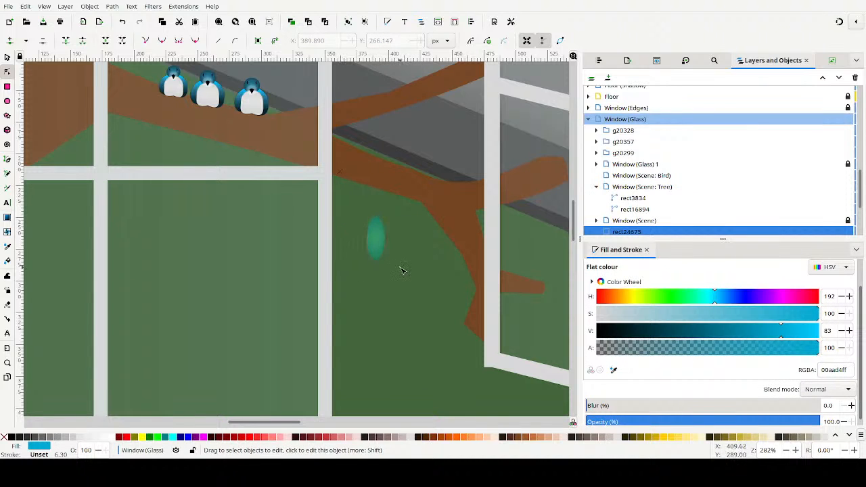
Move the oval's bottom middle node down to about X 391, Y 292 to form a pointed leaf tip
left_click(380, 254)
left_click_drag(375, 263, 374, 272)
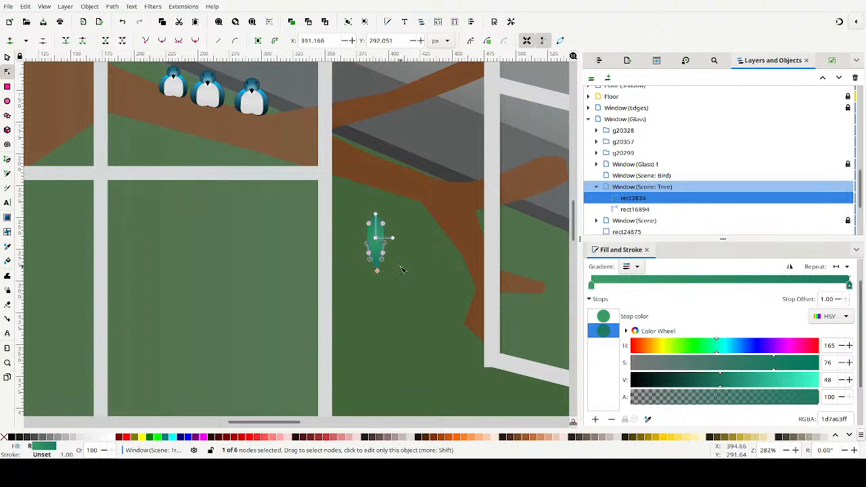
left_click(382, 246)
key("Escape")
left_click(381, 224)
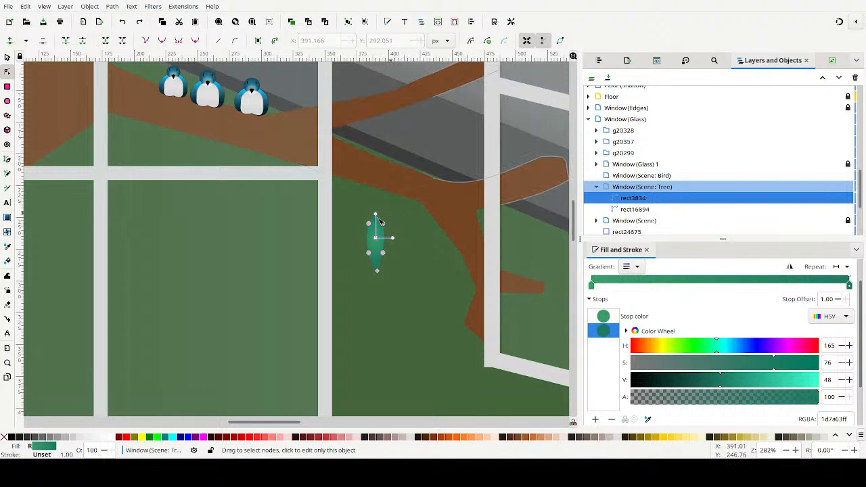
Move the leaf's top middle node up and slightly right to X 391.890, Y 243.171 to form the upper tip
scroll(401, 209, "up", 2)
scroll(405, 214, "up", 3)
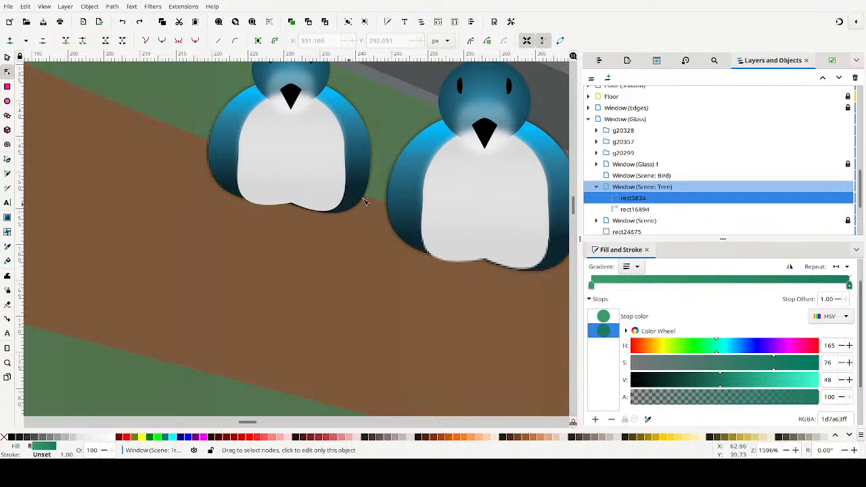
scroll(279, 126, "down", 5)
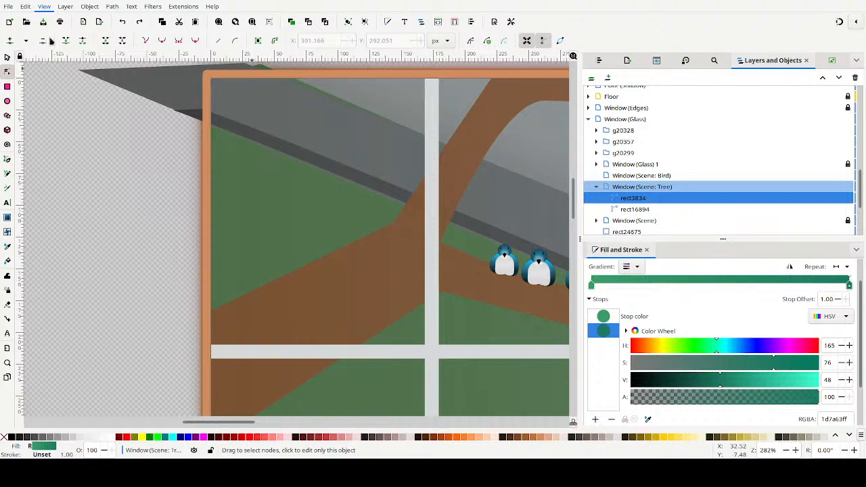
left_click_drag(477, 280, 171, 66)
scroll(458, 188, "up", 2)
scroll(460, 187, "down", 3)
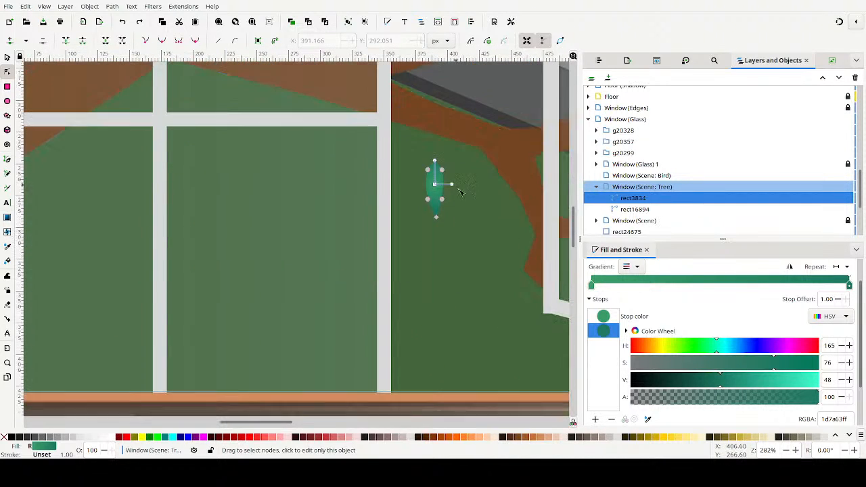
scroll(472, 183, "up", 5)
left_click_drag(290, 160, 389, 269)
scroll(370, 186, "up", 6)
left_click_drag(436, 82, 372, 184)
left_click_drag(337, 145, 211, 228)
key("Right")
key("Right")
key("Left")
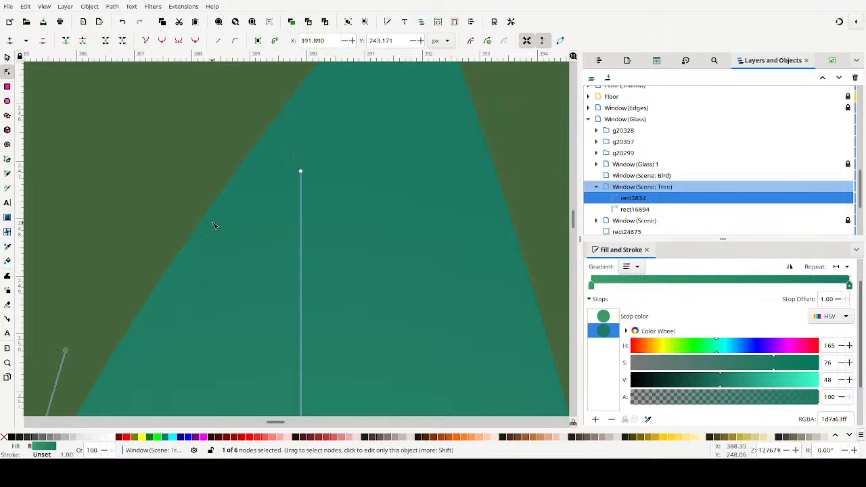
Shift the leaf's upper tip to about X 394, Y 244 and push its lower right node outward to about X 397, Y 279
scroll(374, 184, "down", 7)
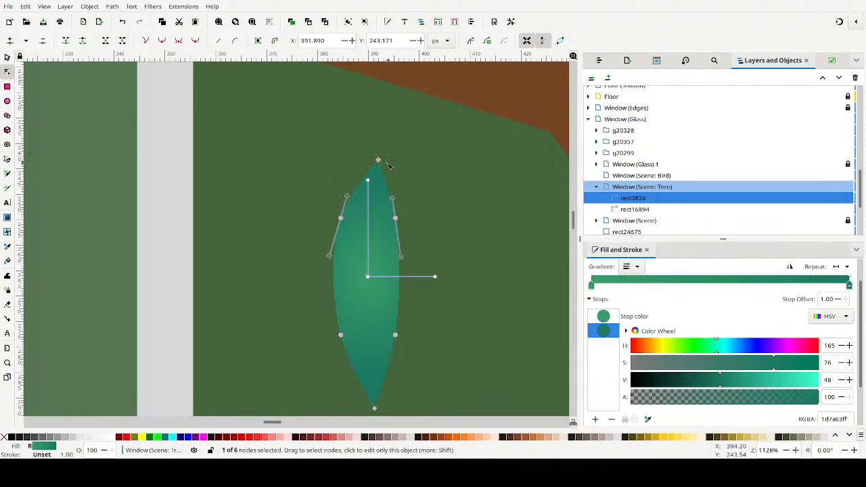
mouse_move(378, 160)
left_mouse_down()
mouse_move(369, 169)
mouse_move(391, 164)
left_mouse_up()
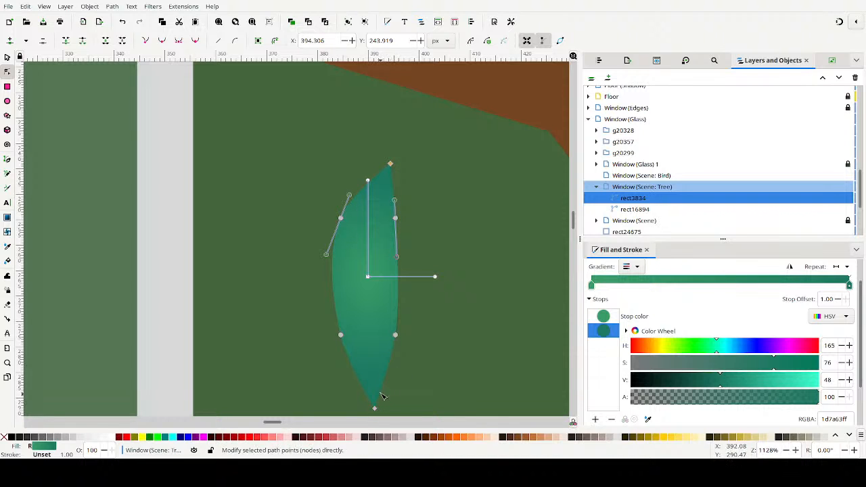
left_click_drag(398, 339, 400, 342)
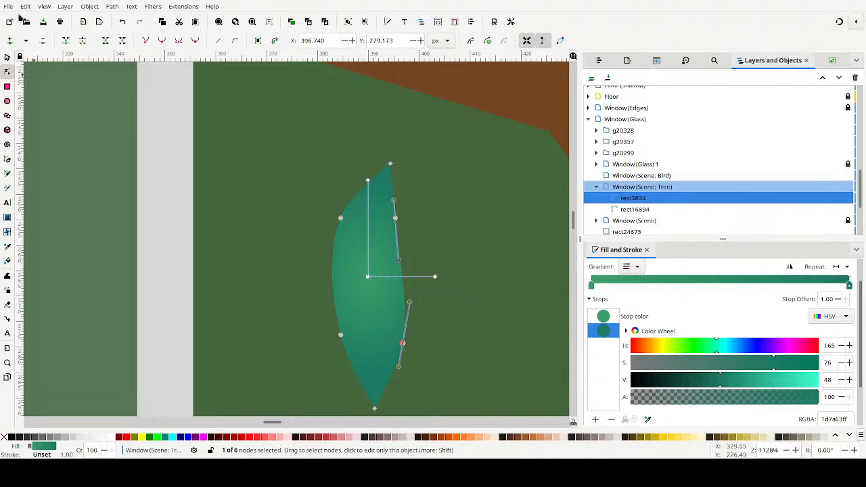
Select the whole leaf and rotate it counter-clockwise so it lies diagonally with its upper tip pointing left
left_click(7, 56)
left_click(477, 215)
left_click(376, 296)
left_click(389, 281)
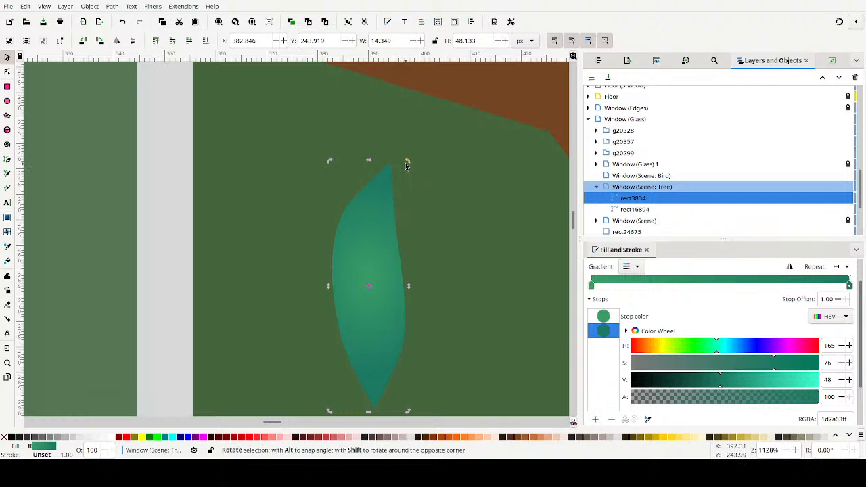
left_click_drag(405, 156, 259, 140)
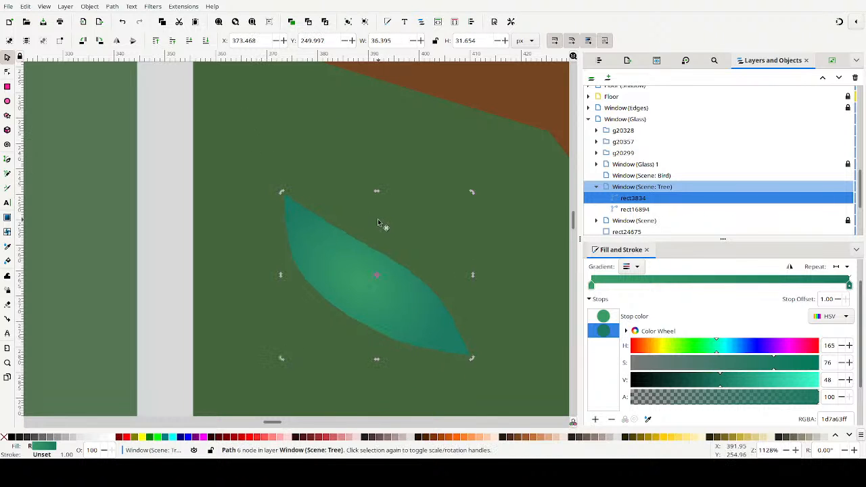
Shrink the leaf to about 14 by 21 px and place it against the underside of the lower branch
scroll(380, 221, "down", 2)
scroll(379, 217, "down", 1)
left_click_drag(382, 218, 370, 171)
left_click(413, 204)
left_click(424, 236)
left_click(403, 208)
left_click_drag(421, 221, 383, 204)
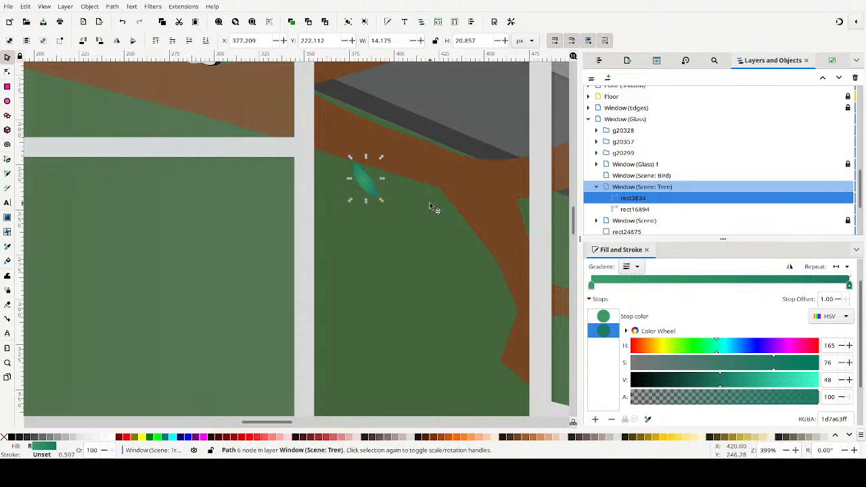
Duplicate the leaf several times, placing one copy beside the original and rotated copies around the thin upper branch
left_click(426, 203)
scroll(429, 207, "down", 2)
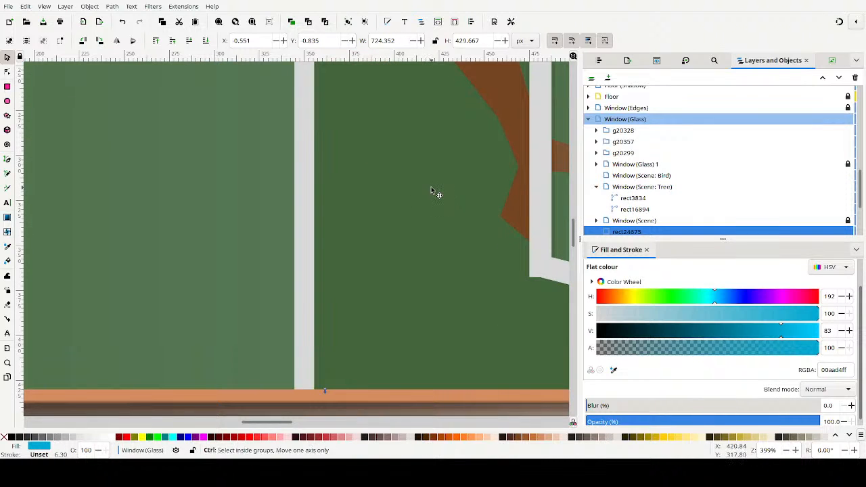
scroll(433, 203, "down", 3, "ctrl")
left_click_drag(433, 184, 406, 274)
left_click(369, 256)
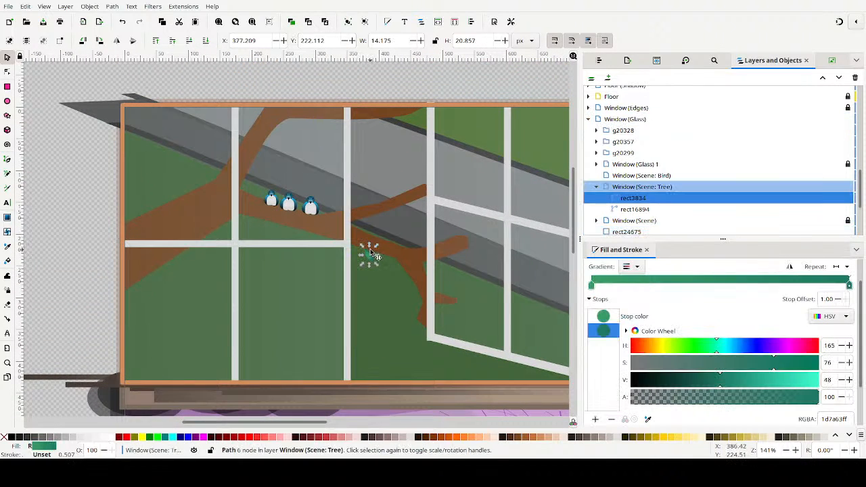
key("ctrl+d")
mouse_move(372, 258)
left_mouse_down()
mouse_move(401, 272)
mouse_move(391, 265)
mouse_move(398, 222)
mouse_move(388, 228)
mouse_move(397, 207)
mouse_move(409, 234)
mouse_move(386, 212)
mouse_move(379, 188)
mouse_move(399, 187)
mouse_move(413, 201)
mouse_move(403, 219)
left_mouse_up()
key("ctrl+d")
left_click(393, 220)
left_click(402, 226)
left_click(371, 290)
Move the topmost leaf copy about 9 px right and 7 px down so it sits on the thin upper branch
left_click(384, 191)
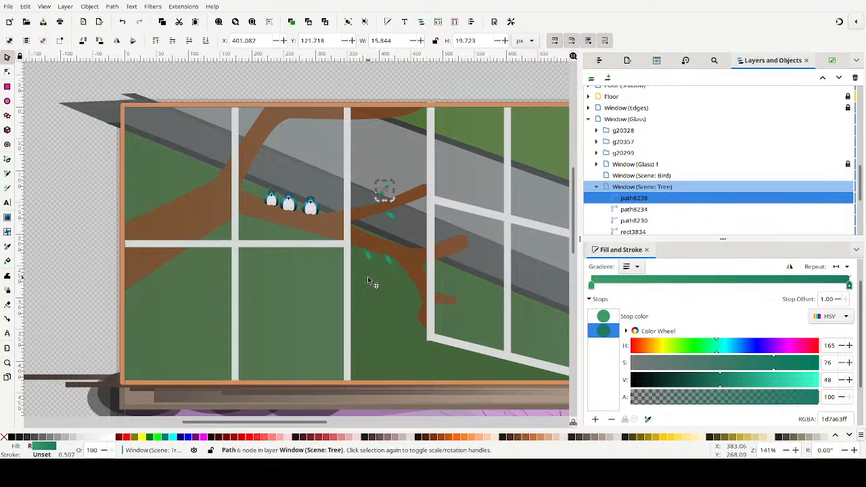
left_click(396, 200)
left_click(387, 194)
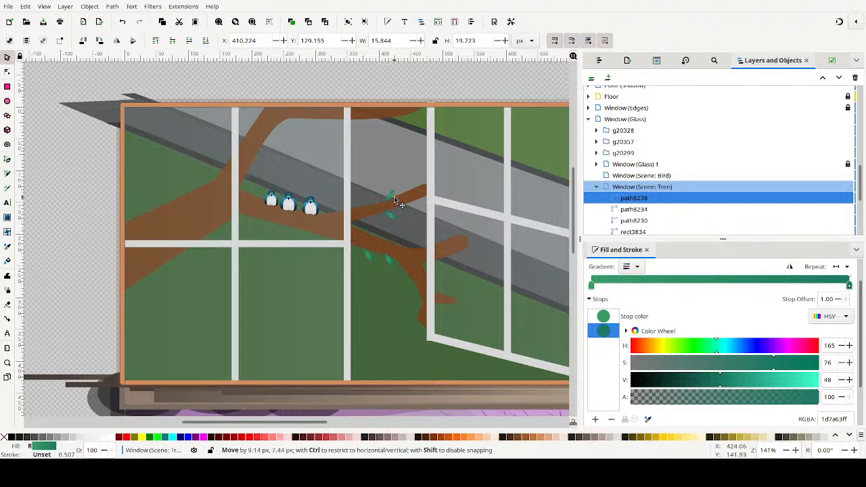
left_click(387, 315)
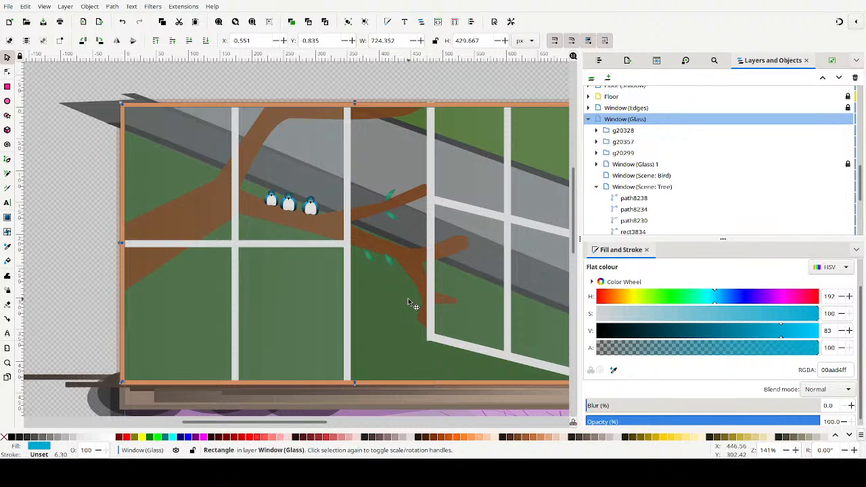
Duplicate the right leaf under the lower branch and place the copy at about X 484, Y 343 beside the trunk's lower end
left_click_drag(447, 286, 314, 261)
left_click_drag(261, 250, 255, 234)
key("ctrl+z")
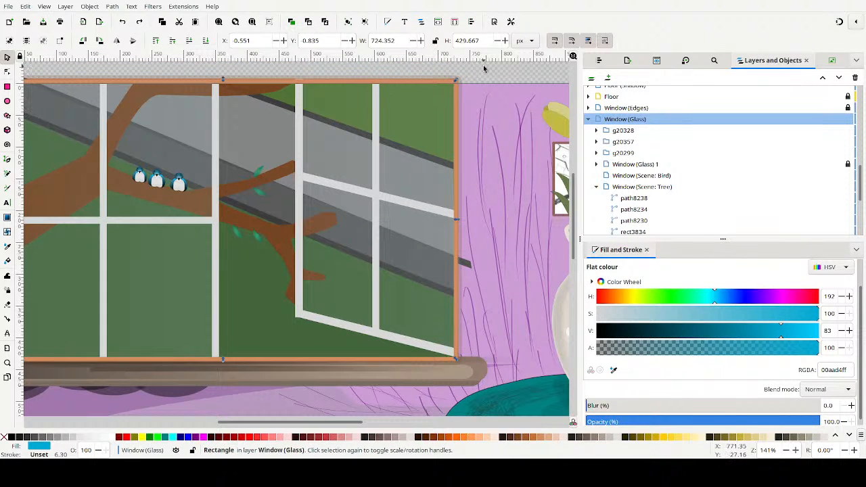
key("Escape")
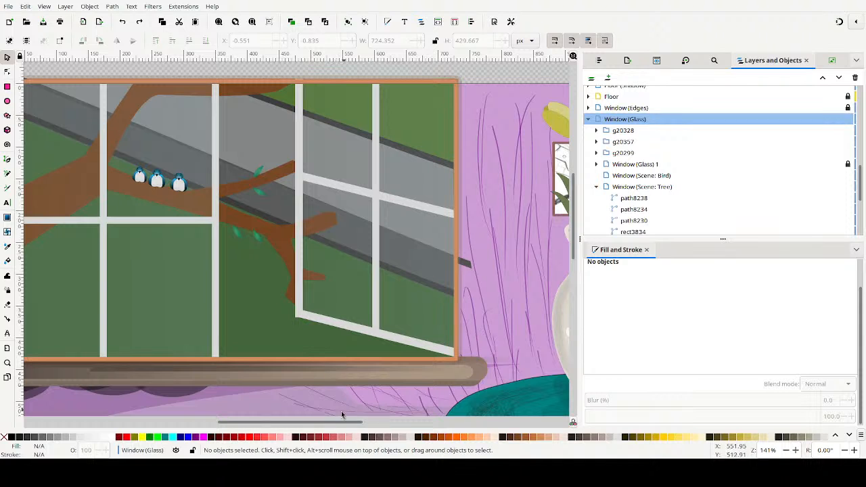
left_click(264, 236)
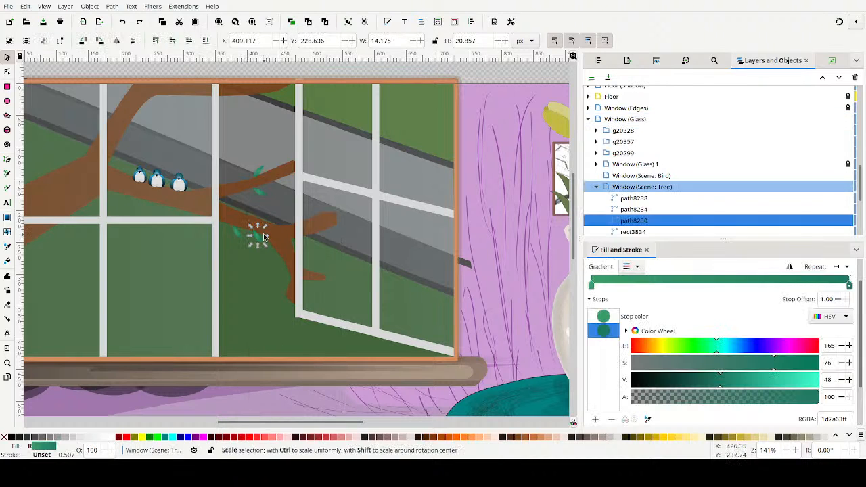
key("ctrl+d")
left_click_drag(263, 236, 310, 317)
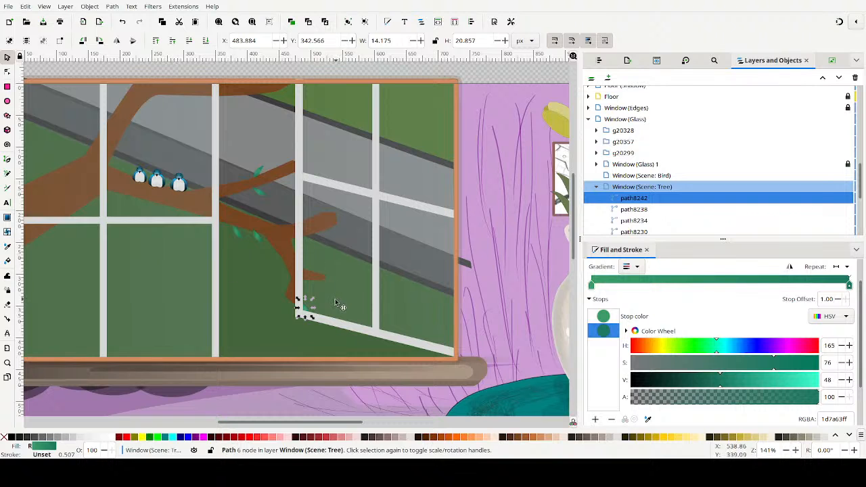
Activate the Spray tool, clear the selection and reduce the spray amount to 7
key("a")
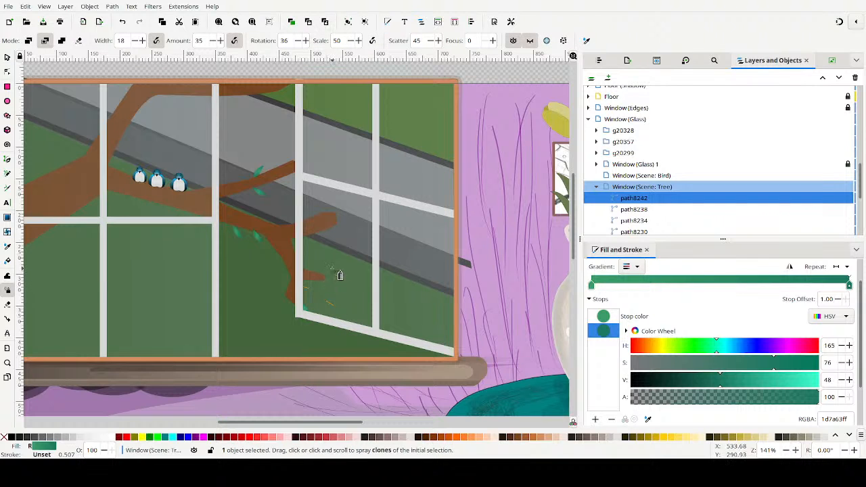
key("Escape")
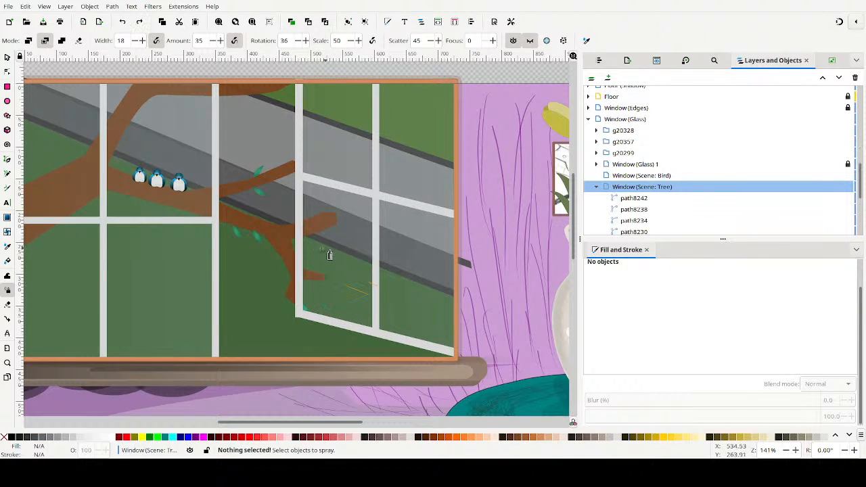
left_click(213, 41)
left_click(213, 40)
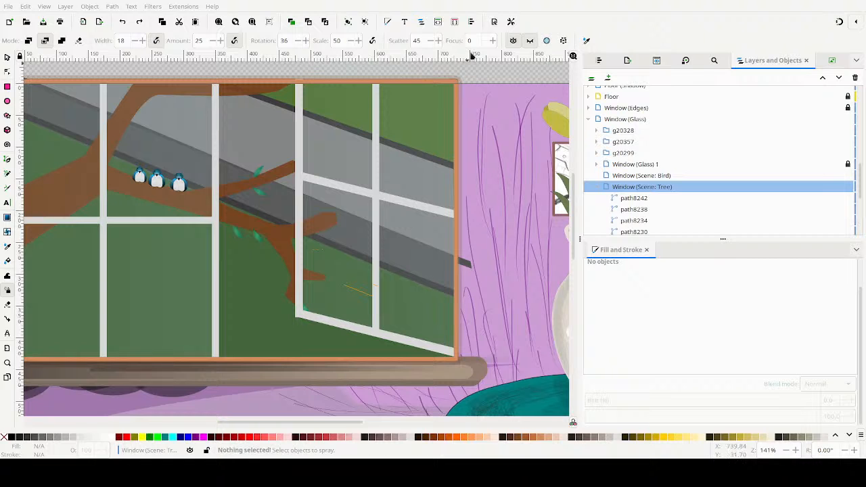
left_click(212, 42)
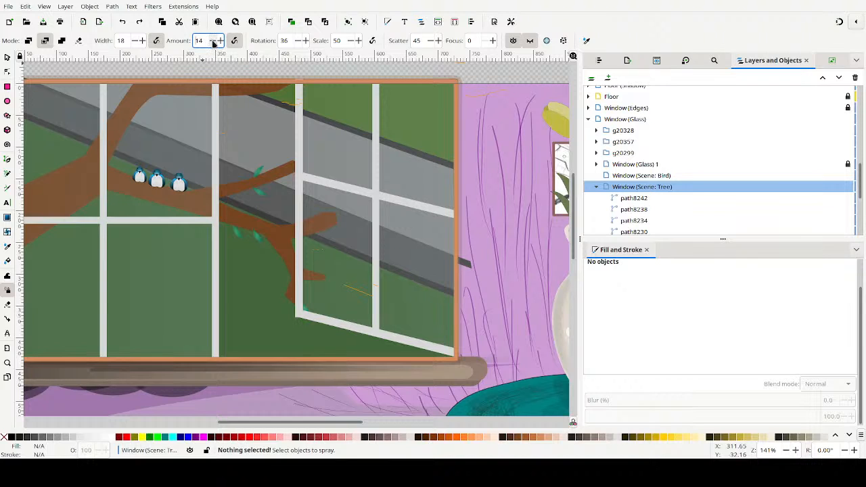
left_click(213, 42)
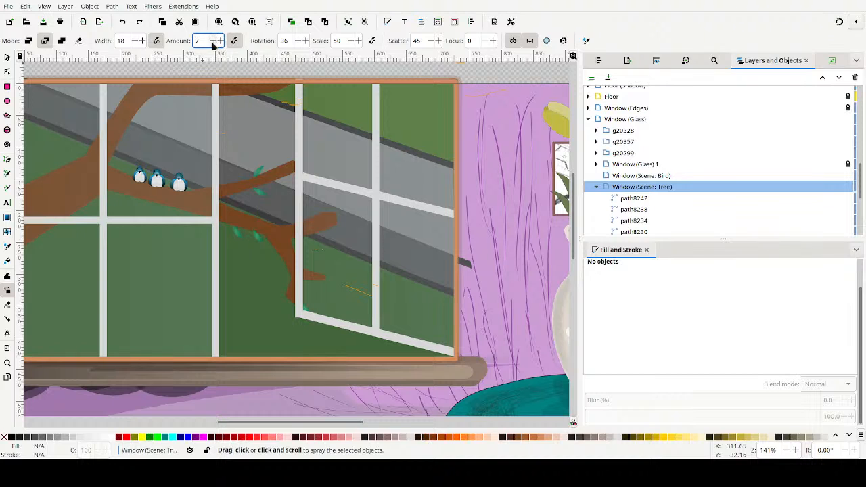
Spray a test leaf beside the branches on the open window pane with amount 5 and undo the extra spray
key("shift+Tab")
left_click(322, 237)
left_click(323, 237)
key("ctrl+z")
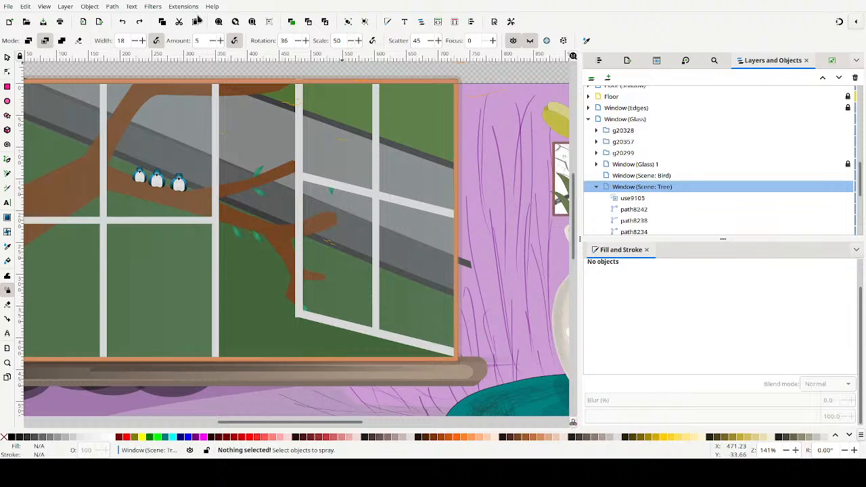
Reduce the spray width to 5 and the amount to 2, undoing the trial strokes beside the lower branch
left_click(135, 40)
left_click(137, 43)
mouse_move(321, 242)
left_mouse_down()
mouse_move(330, 240)
mouse_move(318, 252)
left_mouse_up()
key("ctrl+z")
left_click(210, 41)
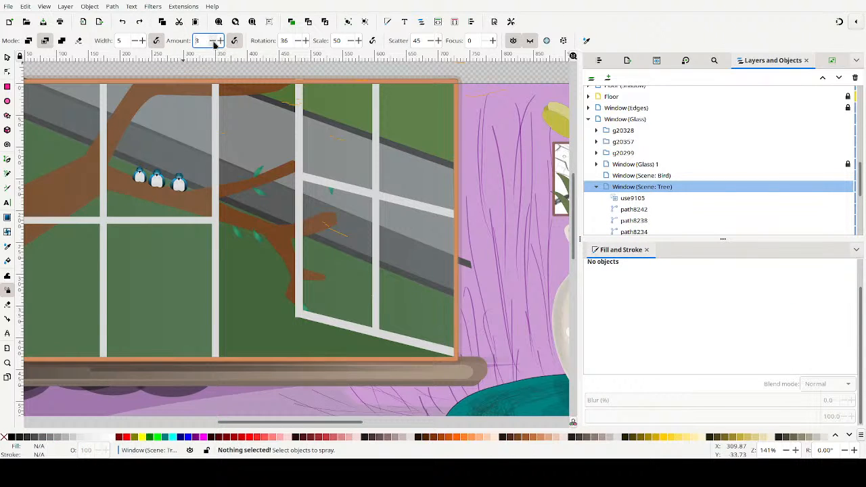
left_click_drag(320, 243, 333, 235)
left_click(220, 40)
mouse_move(327, 253)
left_mouse_down()
mouse_move(316, 239)
mouse_move(338, 226)
mouse_move(307, 247)
mouse_move(319, 223)
left_mouse_up()
key("ctrl+z")
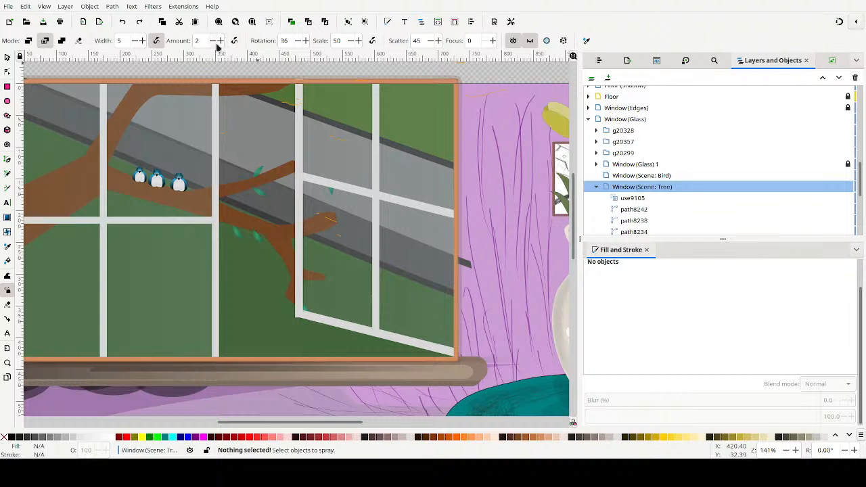
Spray sparse copies of the leaf under the lower branch around its right fork and down to the drooping branch end
left_click(297, 238)
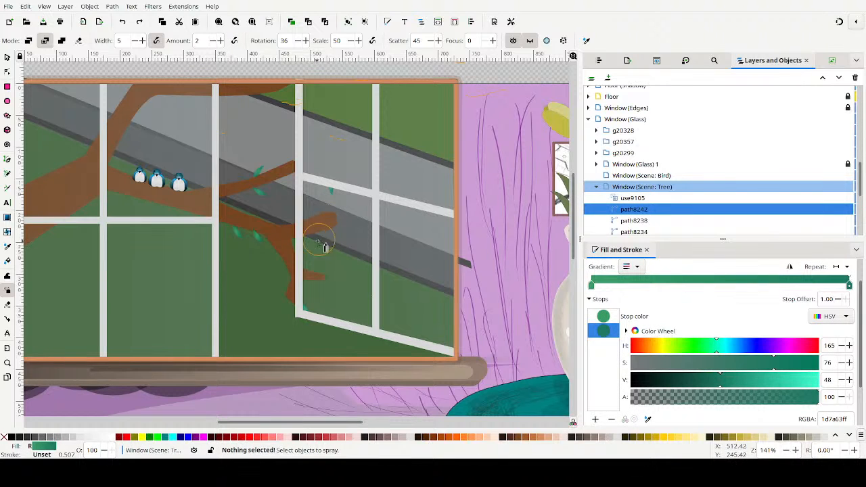
left_click(321, 249)
left_click(319, 243)
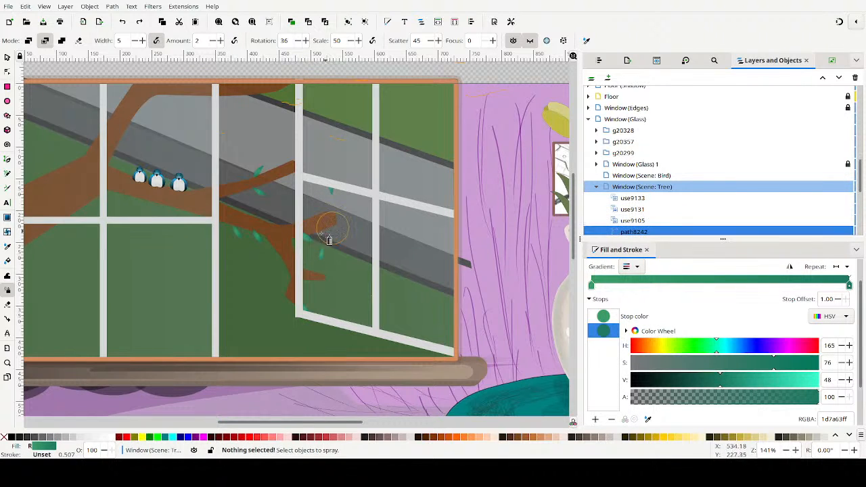
left_click(329, 219)
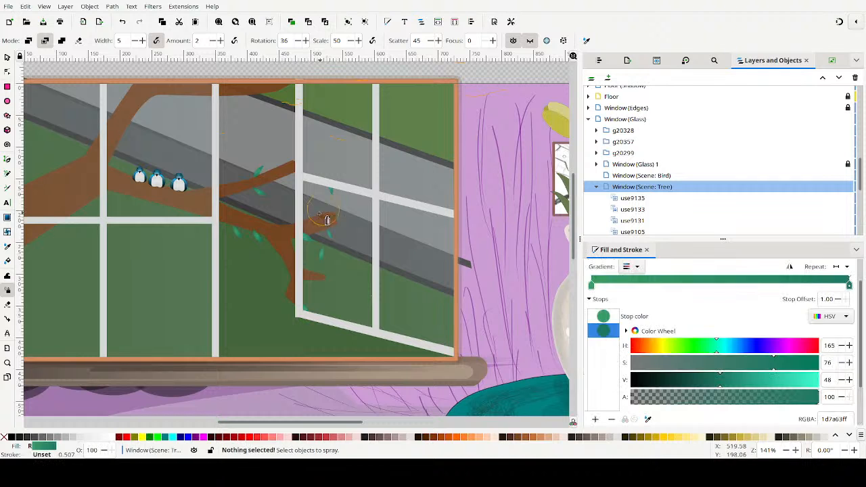
left_click(326, 213)
left_click(308, 221)
mouse_move(289, 270)
left_mouse_down()
mouse_move(294, 291)
mouse_move(285, 251)
mouse_move(316, 266)
left_mouse_up()
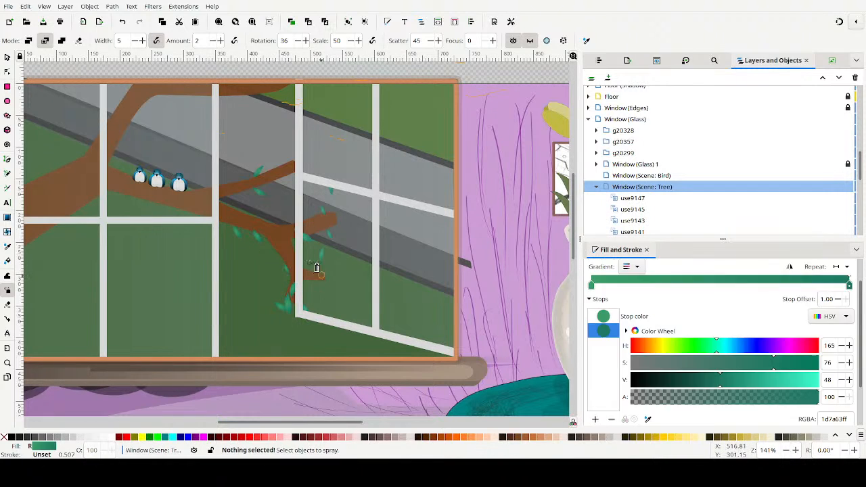
left_click(315, 218)
Raise the spray amount to 7 and spray more leaves along the lower branch and the thin upper branch's tip
left_click(216, 41)
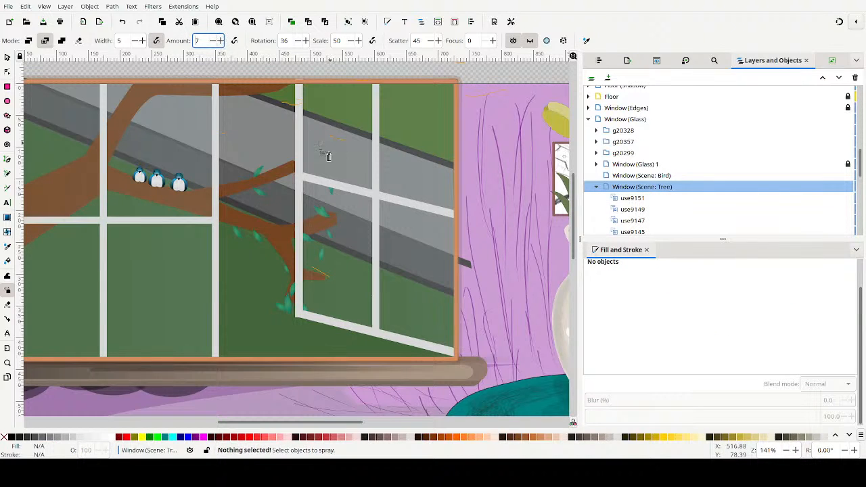
mouse_move(248, 218)
left_mouse_down()
mouse_move(296, 224)
mouse_move(291, 237)
left_mouse_up()
mouse_move(286, 176)
left_mouse_down()
mouse_move(277, 188)
mouse_move(301, 182)
left_mouse_up()
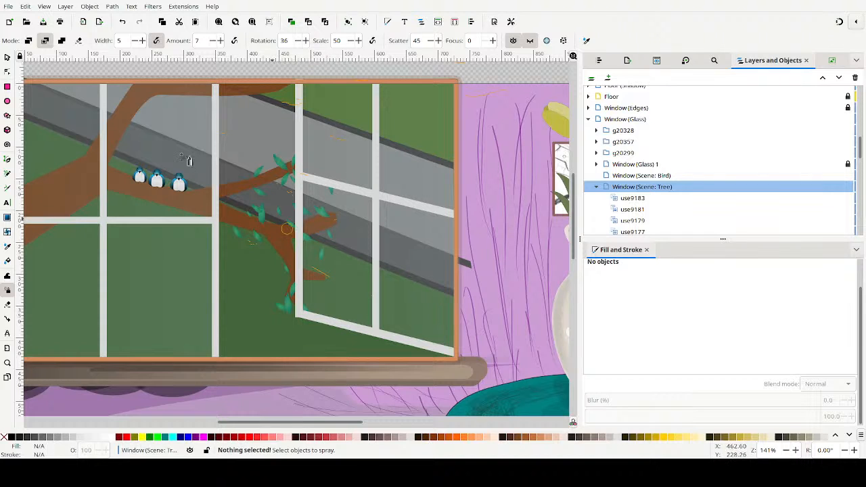
Increase the spray amount to 18
left_click(221, 41)
left_click(221, 42)
left_click(221, 41)
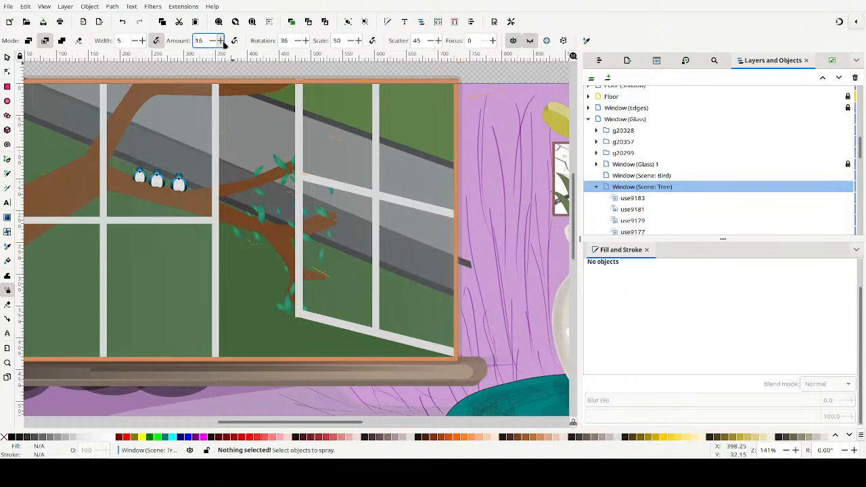
Try spraying leaves over the branches with a width of 48, and undo the spray
left_click(142, 41)
left_click(142, 41)
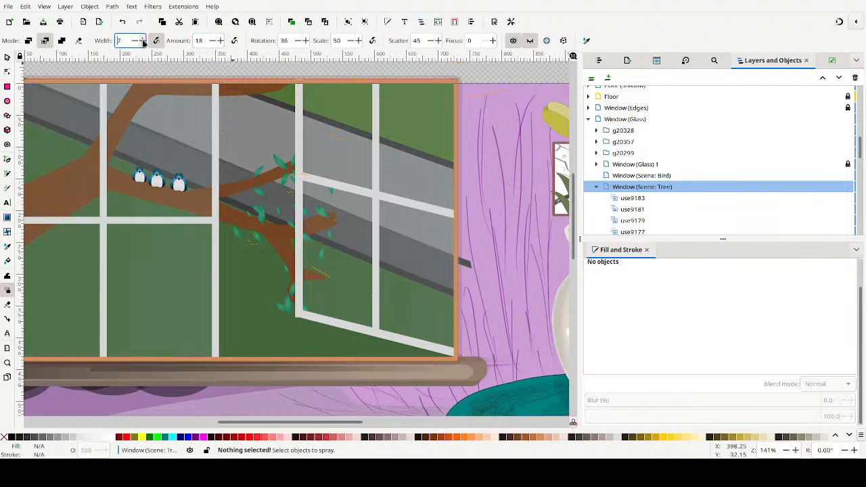
left_click(142, 42)
left_click(142, 41)
key("ctrl+v")
mouse_move(286, 264)
left_mouse_down()
mouse_move(296, 240)
mouse_move(282, 232)
mouse_move(284, 257)
mouse_move(295, 259)
mouse_move(284, 255)
mouse_move(296, 257)
mouse_move(290, 209)
mouse_move(304, 232)
mouse_move(298, 244)
mouse_move(318, 215)
left_mouse_up()
key("Escape")
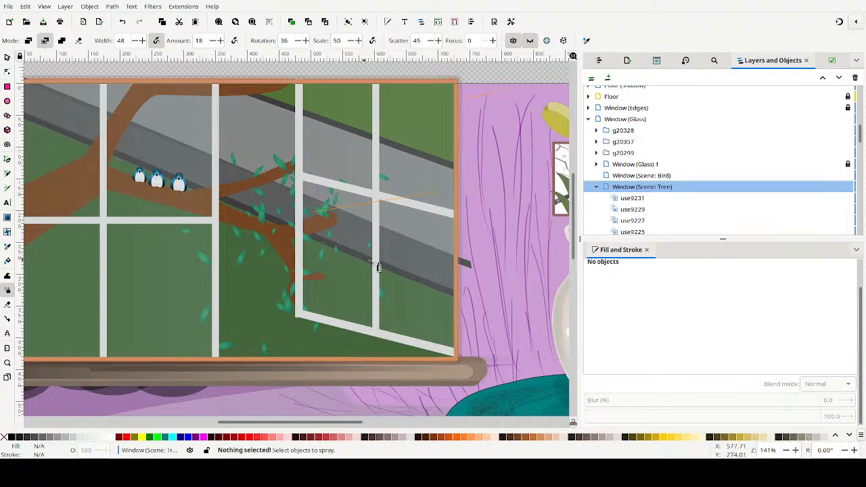
key("ctrl+z")
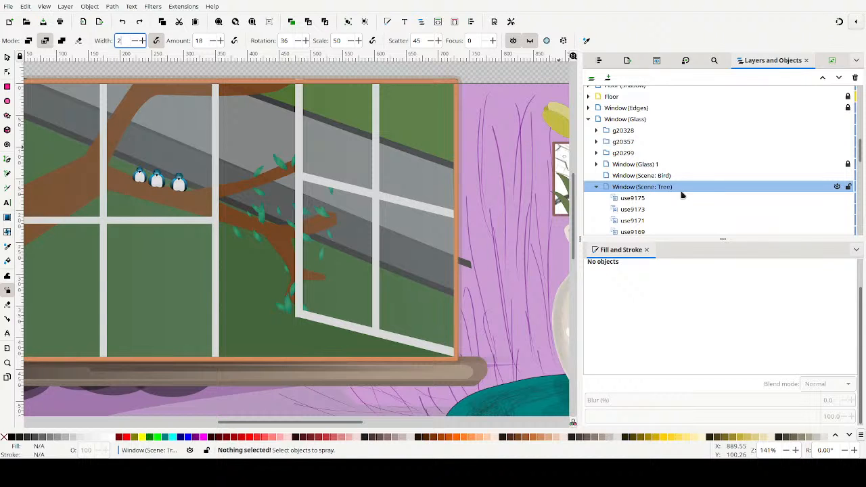
Spray dense foliage over the right-hand branches with a width of 20, and clear the selection
mouse_move(281, 251)
left_mouse_down()
mouse_move(284, 224)
mouse_move(287, 241)
mouse_move(305, 225)
mouse_move(285, 242)
mouse_move(269, 186)
mouse_move(290, 175)
mouse_move(270, 176)
mouse_move(259, 205)
mouse_move(223, 208)
mouse_move(263, 234)
mouse_move(256, 241)
mouse_move(279, 251)
mouse_move(286, 273)
mouse_move(302, 273)
mouse_move(312, 189)
mouse_move(297, 231)
mouse_move(306, 211)
mouse_move(294, 207)
mouse_move(302, 192)
mouse_move(313, 196)
mouse_move(307, 189)
mouse_move(282, 231)
mouse_move(265, 224)
mouse_move(279, 258)
mouse_move(257, 224)
mouse_move(287, 236)
mouse_move(302, 260)
mouse_move(287, 241)
mouse_move(291, 219)
mouse_move(313, 222)
mouse_move(309, 236)
mouse_move(292, 224)
mouse_move(303, 241)
mouse_move(339, 234)
left_mouse_up()
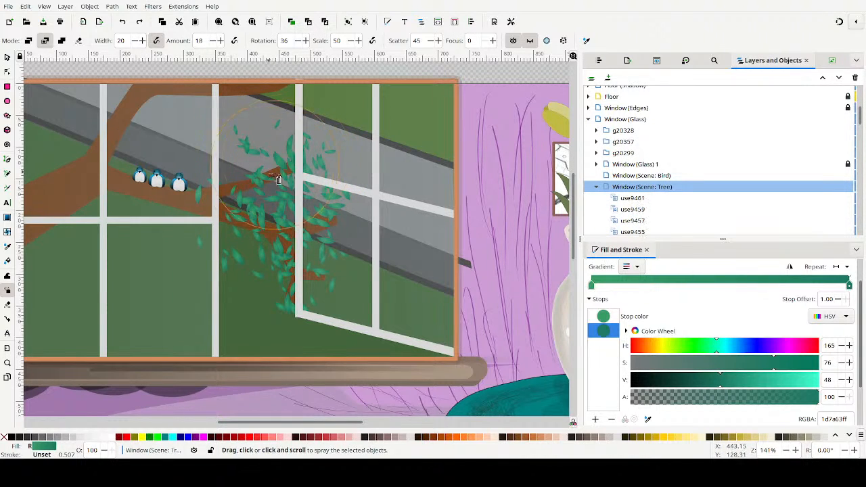
mouse_move(277, 223)
left_mouse_down()
mouse_move(265, 240)
mouse_move(217, 208)
mouse_move(274, 234)
mouse_move(280, 261)
mouse_move(273, 222)
mouse_move(291, 278)
mouse_move(298, 258)
mouse_move(301, 279)
mouse_move(275, 224)
mouse_move(316, 273)
mouse_move(253, 215)
mouse_move(287, 246)
mouse_move(273, 215)
mouse_move(286, 260)
mouse_move(284, 200)
mouse_move(267, 238)
mouse_move(301, 191)
mouse_move(289, 211)
mouse_move(325, 179)
mouse_move(292, 239)
mouse_move(347, 207)
mouse_move(314, 240)
mouse_move(329, 213)
mouse_move(311, 190)
left_mouse_up()
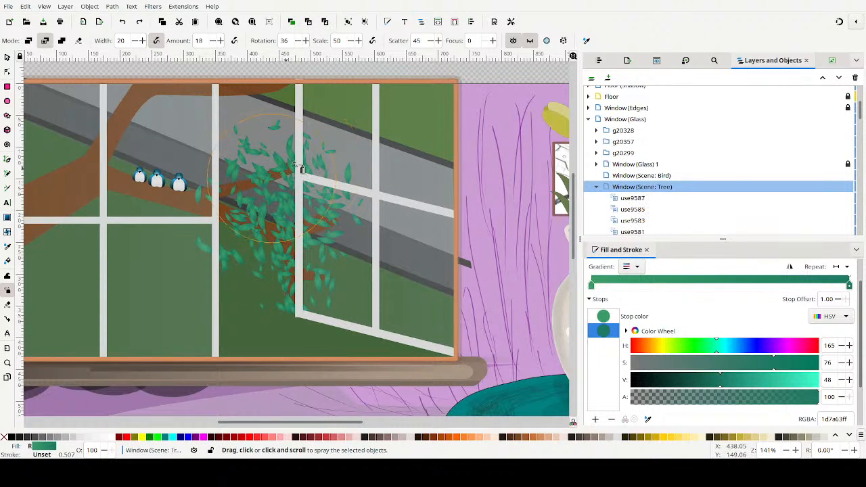
left_click_drag(288, 162, 279, 175)
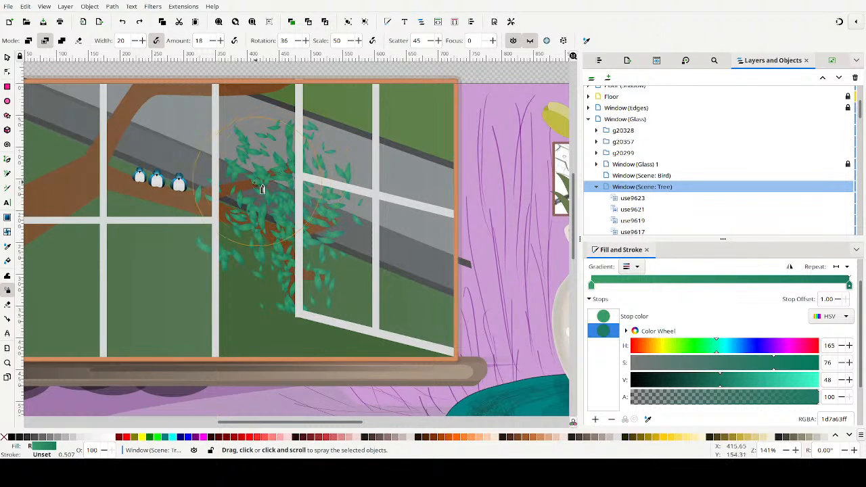
mouse_move(281, 218)
left_mouse_down()
mouse_move(247, 211)
mouse_move(271, 242)
mouse_move(247, 222)
mouse_move(265, 250)
mouse_move(255, 220)
mouse_move(278, 259)
mouse_move(265, 216)
mouse_move(291, 270)
mouse_move(242, 220)
mouse_move(291, 283)
mouse_move(280, 249)
mouse_move(303, 251)
mouse_move(314, 274)
mouse_move(299, 224)
mouse_move(314, 262)
mouse_move(309, 245)
mouse_move(337, 215)
mouse_move(319, 230)
mouse_move(283, 216)
mouse_move(294, 170)
mouse_move(274, 163)
mouse_move(257, 175)
mouse_move(293, 166)
mouse_move(286, 246)
mouse_move(306, 282)
mouse_move(293, 278)
mouse_move(276, 238)
mouse_move(286, 284)
mouse_move(278, 263)
mouse_move(298, 263)
mouse_move(274, 203)
left_mouse_up()
key("Escape")
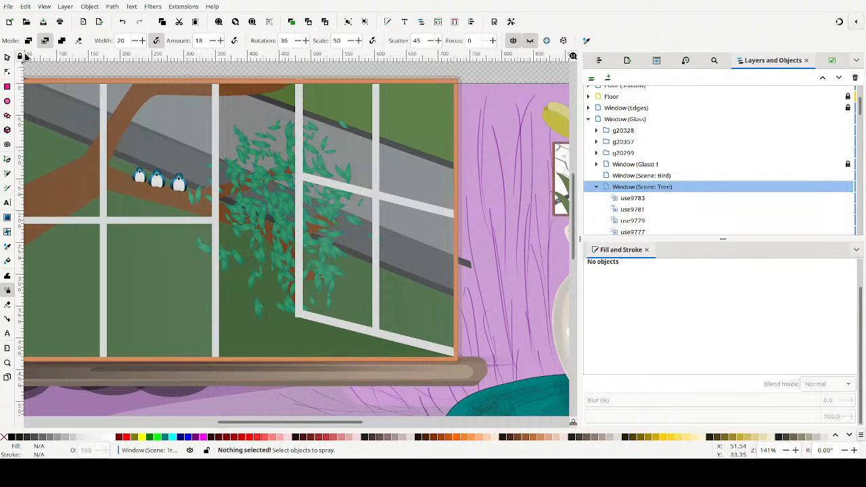
Select the sprayed leaves with a selection box and try pushing their paths toward the branch with the Tweak tool
key("ctrl+a")
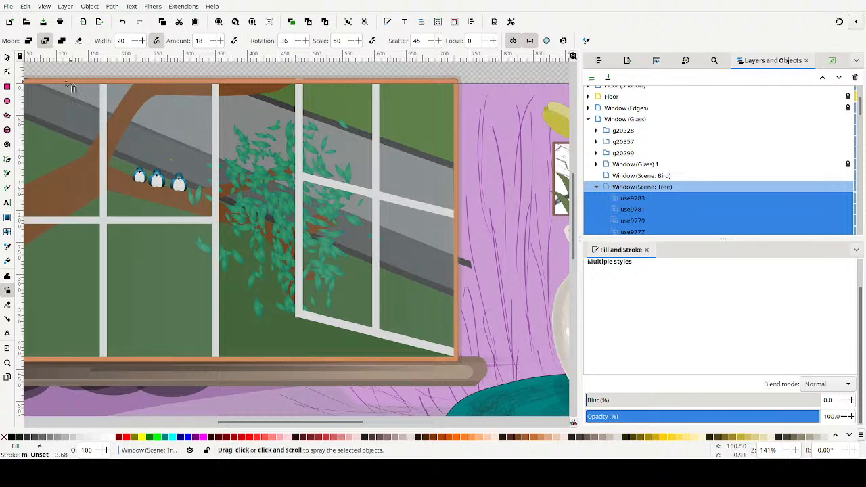
left_click(7, 57)
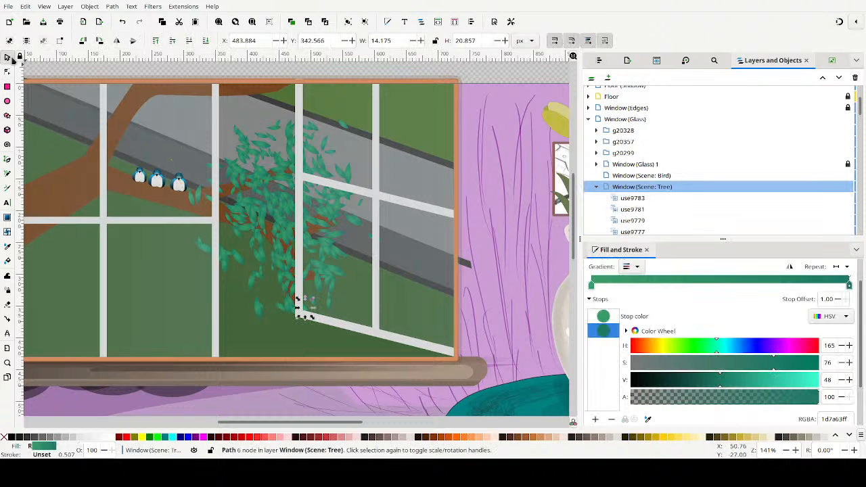
left_click(368, 110)
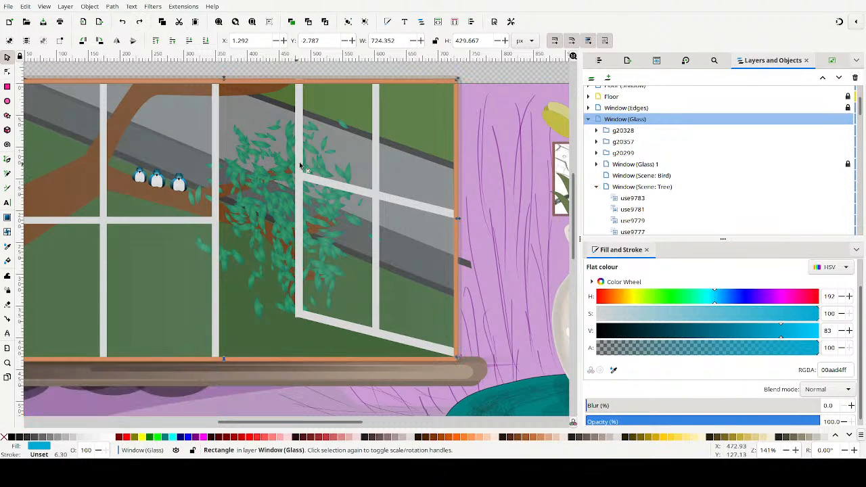
left_click(516, 68)
mouse_move(496, 69)
left_mouse_down()
mouse_move(473, 70)
mouse_move(158, 207)
mouse_move(162, 355)
left_mouse_up()
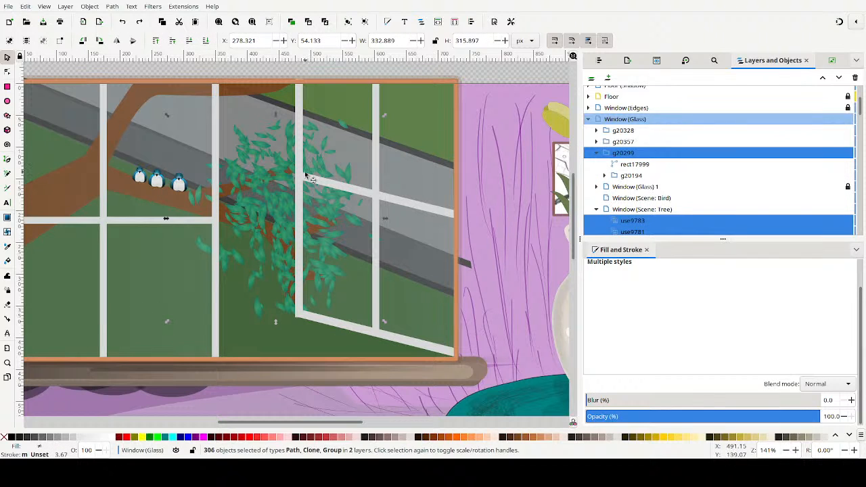
left_click(8, 276)
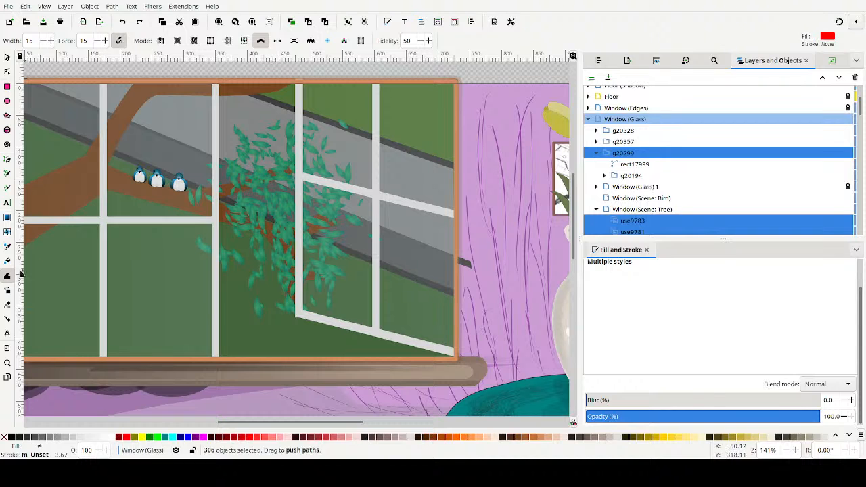
mouse_move(197, 257)
left_mouse_down()
mouse_move(245, 243)
mouse_move(211, 274)
mouse_move(237, 253)
mouse_move(200, 264)
mouse_move(235, 234)
mouse_move(226, 231)
mouse_move(221, 267)
mouse_move(266, 236)
mouse_move(227, 248)
mouse_move(236, 275)
mouse_move(246, 248)
mouse_move(225, 258)
mouse_move(259, 215)
left_mouse_up()
Reselect the whole leaf cluster with a selection box and switch the Tweak tool to its move-objects mode
left_click(7, 56)
key("ctrl+a")
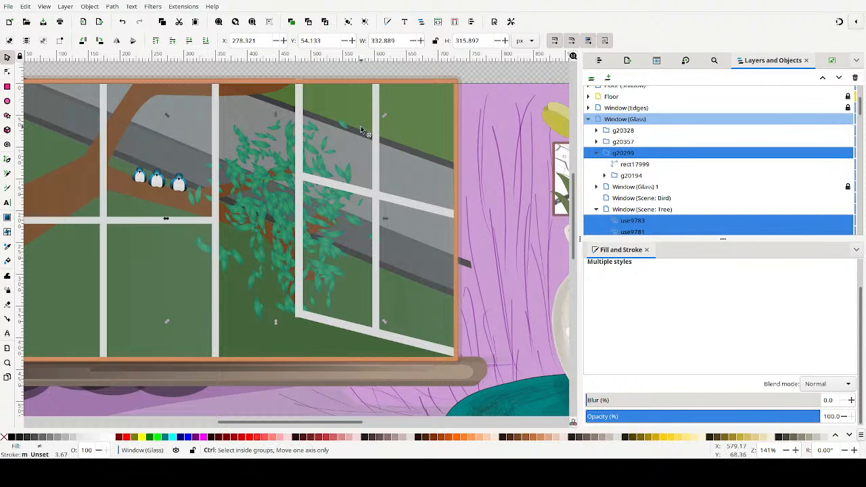
left_click(407, 69)
mouse_move(420, 63)
left_mouse_down()
mouse_move(128, 275)
mouse_move(127, 347)
mouse_move(149, 361)
left_mouse_up()
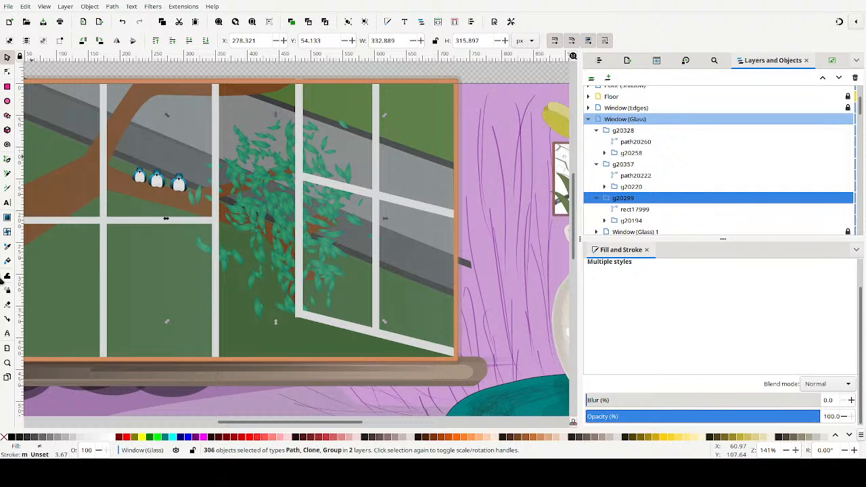
left_click(8, 276)
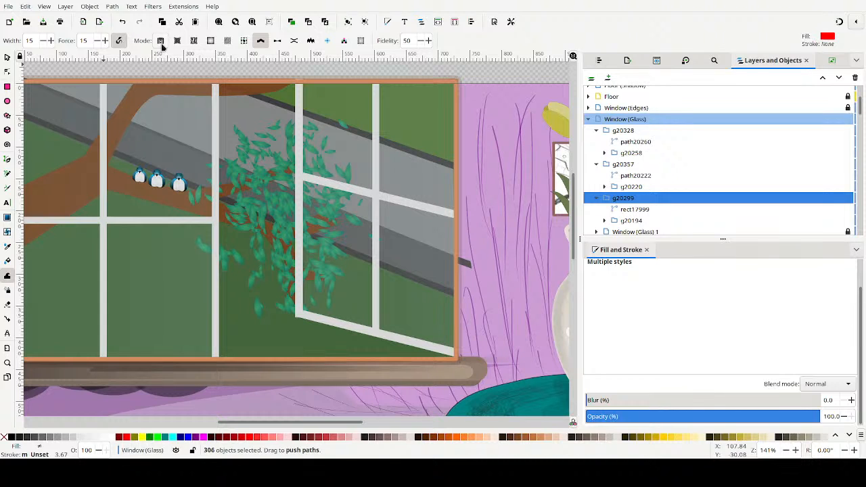
left_click(161, 42)
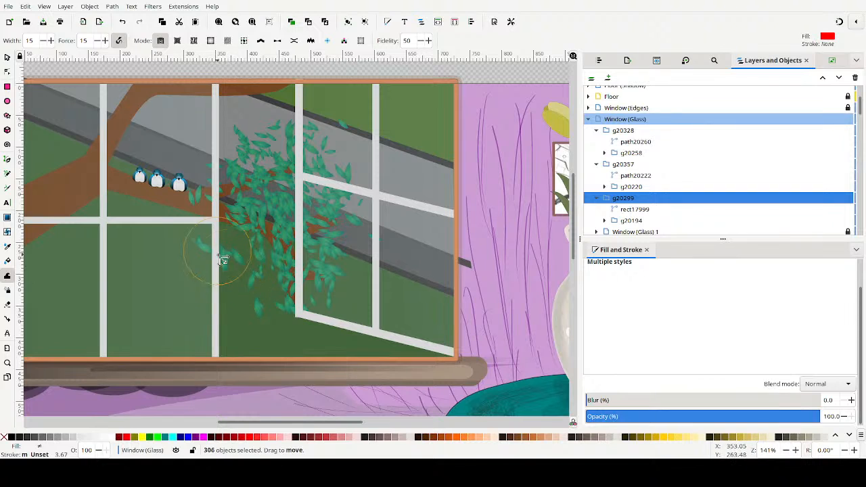
Push the stray leaves on the cluster's left and right sides inward onto the lower branch and its right fork
left_click_drag(219, 247, 213, 274)
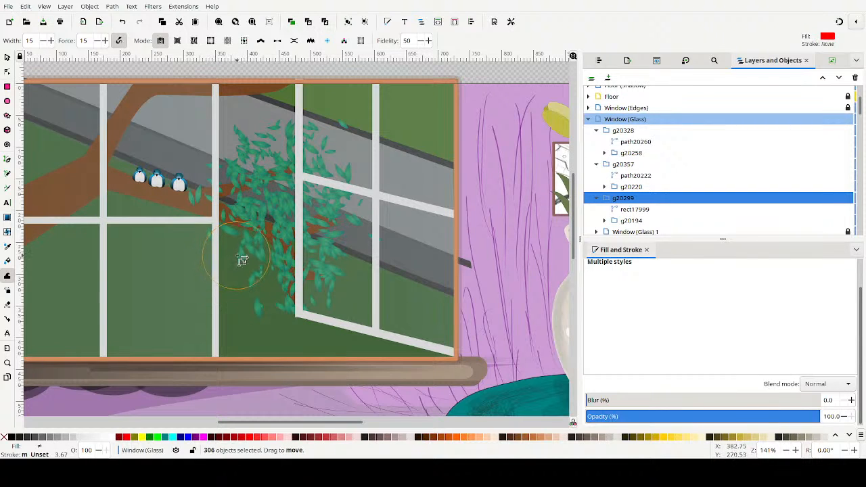
mouse_move(200, 205)
left_mouse_down()
mouse_move(280, 228)
mouse_move(270, 209)
mouse_move(260, 218)
mouse_move(255, 198)
mouse_move(271, 227)
mouse_move(264, 243)
mouse_move(295, 230)
mouse_move(295, 243)
mouse_move(259, 229)
mouse_move(280, 225)
mouse_move(241, 227)
mouse_move(269, 227)
mouse_move(230, 207)
mouse_move(241, 204)
mouse_move(264, 251)
mouse_move(288, 252)
mouse_move(267, 257)
mouse_move(253, 277)
mouse_move(256, 298)
mouse_move(292, 261)
left_mouse_up()
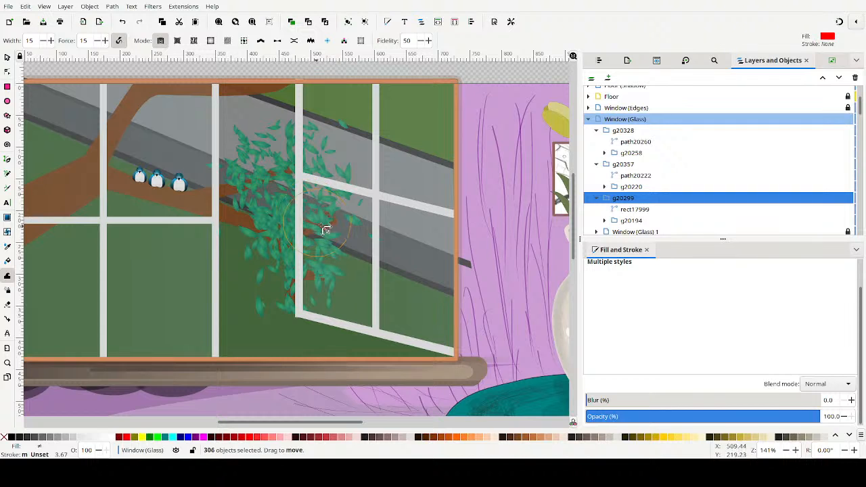
mouse_move(329, 221)
left_mouse_down()
mouse_move(385, 245)
mouse_move(309, 226)
mouse_move(356, 228)
mouse_move(283, 224)
mouse_move(359, 220)
mouse_move(328, 230)
mouse_move(396, 246)
mouse_move(303, 237)
mouse_move(330, 237)
mouse_move(307, 244)
mouse_move(336, 228)
mouse_move(313, 214)
mouse_move(353, 205)
mouse_move(385, 173)
mouse_move(351, 168)
mouse_move(331, 183)
mouse_move(328, 193)
mouse_move(336, 194)
mouse_move(307, 195)
left_mouse_up()
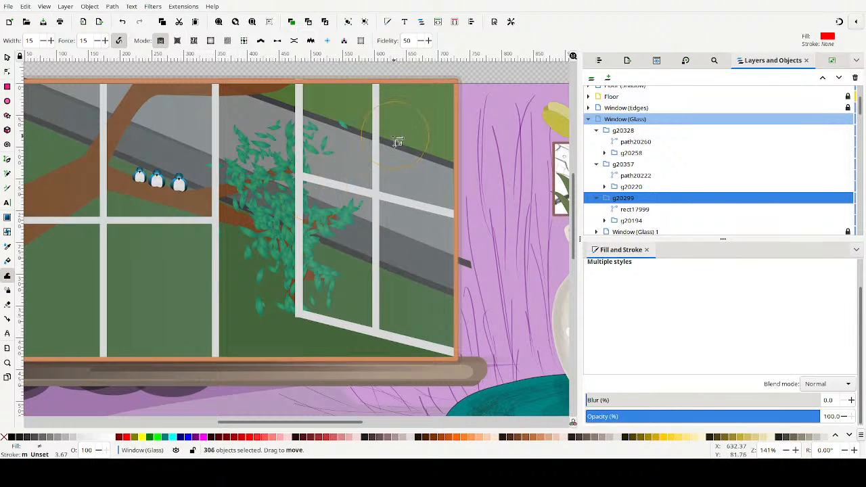
Push the leaves above the thin upper branch down so they gather along it
mouse_move(365, 112)
left_mouse_down()
mouse_move(326, 138)
mouse_move(347, 122)
mouse_move(312, 143)
left_mouse_up()
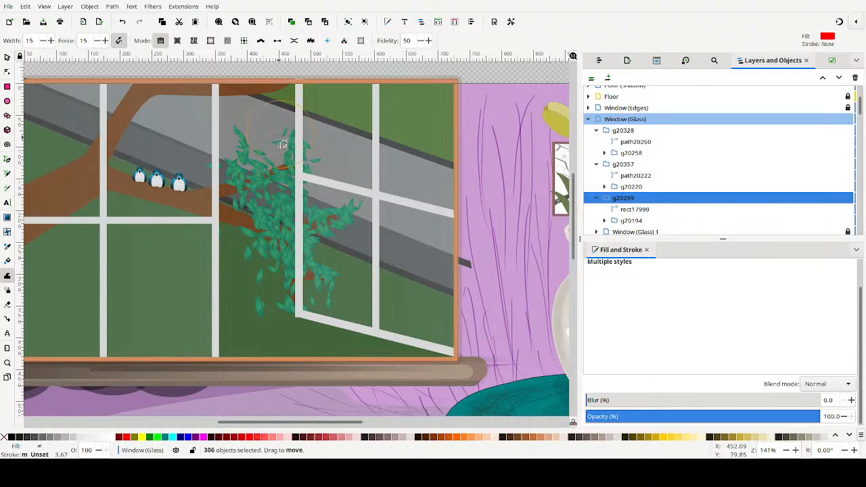
left_click_drag(289, 127, 280, 147)
mouse_move(233, 118)
left_mouse_down()
mouse_move(252, 137)
mouse_move(275, 140)
mouse_move(222, 127)
mouse_move(270, 128)
mouse_move(247, 132)
mouse_move(258, 145)
mouse_move(240, 145)
mouse_move(271, 142)
mouse_move(213, 165)
mouse_move(230, 163)
mouse_move(222, 157)
mouse_move(222, 175)
mouse_move(236, 179)
mouse_move(222, 172)
mouse_move(239, 193)
mouse_move(226, 193)
mouse_move(240, 197)
mouse_move(220, 195)
mouse_move(256, 204)
mouse_move(249, 210)
mouse_move(257, 217)
mouse_move(311, 192)
mouse_move(270, 206)
mouse_move(305, 186)
mouse_move(260, 199)
left_mouse_up()
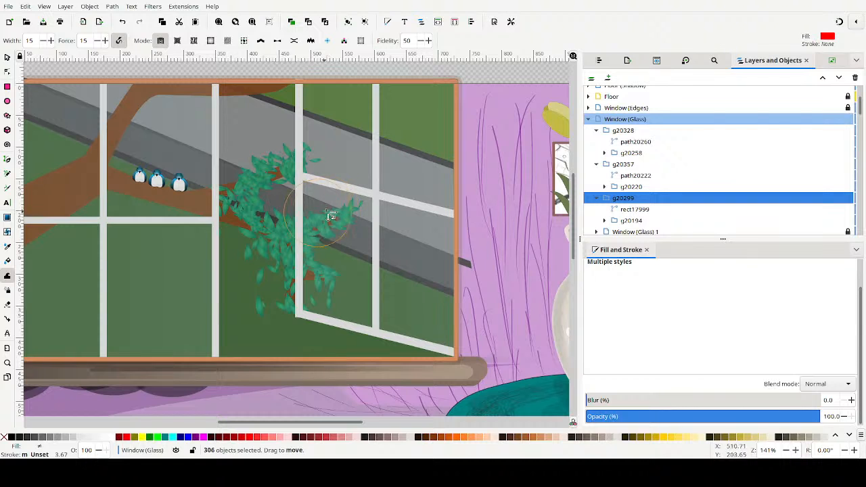
Gather the leaves below the fork around the drooping branch, shaping the foliage along it and the lower branch
mouse_move(359, 220)
left_mouse_down()
mouse_move(287, 291)
mouse_move(345, 276)
mouse_move(341, 285)
mouse_move(354, 274)
mouse_move(334, 269)
mouse_move(343, 276)
mouse_move(316, 296)
left_mouse_up()
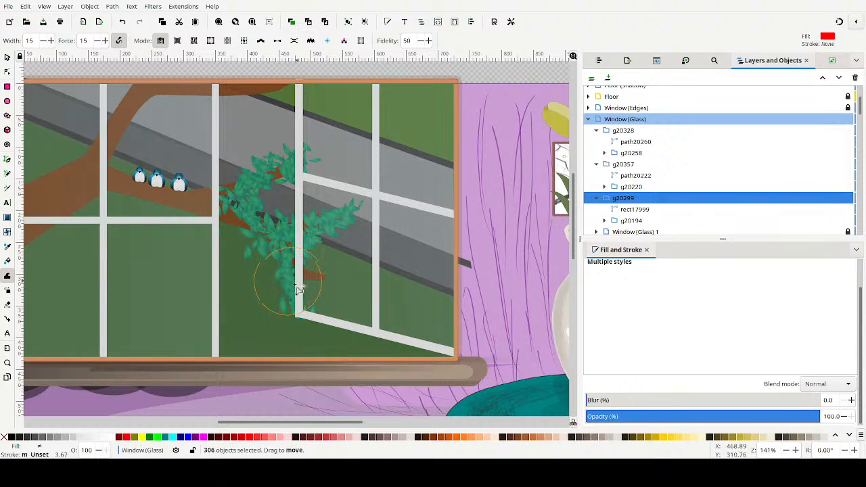
mouse_move(309, 276)
left_mouse_down()
mouse_move(268, 229)
mouse_move(318, 233)
mouse_move(290, 237)
mouse_move(318, 226)
mouse_move(324, 238)
mouse_move(310, 224)
mouse_move(324, 229)
mouse_move(321, 243)
mouse_move(313, 241)
mouse_move(330, 240)
mouse_move(299, 245)
left_mouse_up()
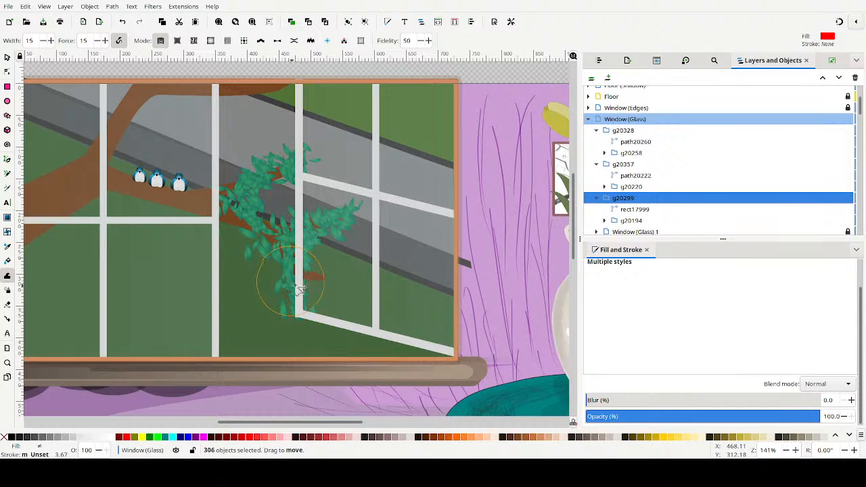
mouse_move(301, 302)
left_mouse_down()
mouse_move(282, 312)
mouse_move(295, 289)
left_mouse_up()
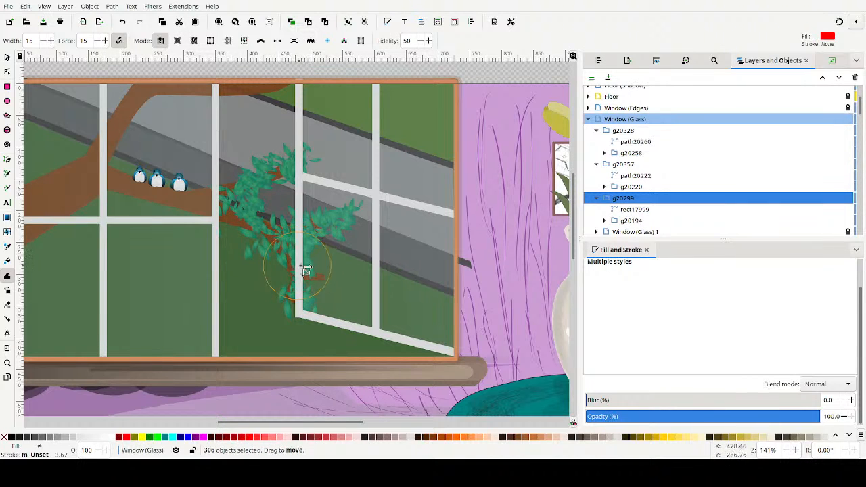
mouse_move(274, 244)
left_mouse_down()
mouse_move(256, 255)
mouse_move(276, 242)
mouse_move(261, 223)
mouse_move(272, 228)
mouse_move(254, 223)
mouse_move(265, 214)
mouse_move(238, 205)
mouse_move(280, 214)
mouse_move(281, 224)
mouse_move(273, 199)
mouse_move(290, 234)
left_mouse_up()
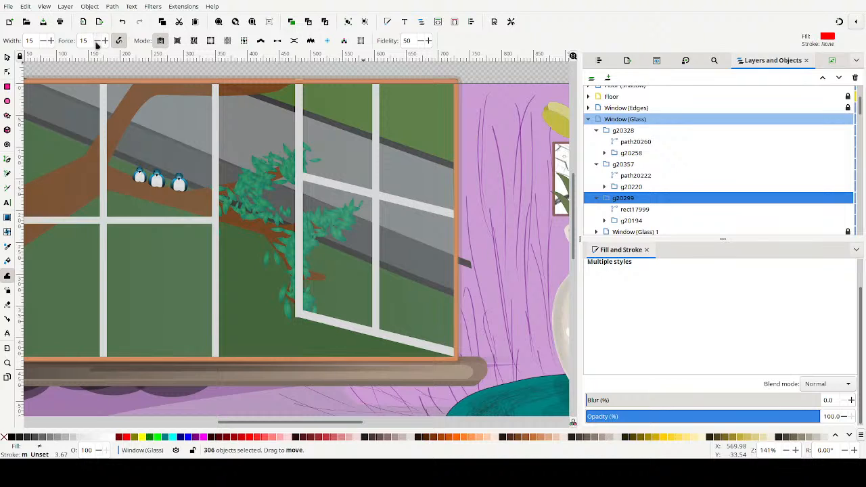
Reduce the Tweak width to 7 and push the leaves off the inner stretches of both branches toward their right ends
left_click(42, 42)
mouse_move(287, 211)
left_mouse_down()
mouse_move(285, 222)
mouse_move(287, 202)
mouse_move(294, 226)
mouse_move(315, 224)
mouse_move(311, 235)
mouse_move(319, 223)
mouse_move(345, 234)
mouse_move(354, 205)
mouse_move(336, 231)
mouse_move(318, 217)
mouse_move(315, 225)
mouse_move(289, 213)
mouse_move(272, 220)
mouse_move(224, 199)
mouse_move(244, 212)
mouse_move(261, 209)
mouse_move(255, 221)
mouse_move(278, 225)
mouse_move(269, 217)
mouse_move(275, 227)
left_mouse_up()
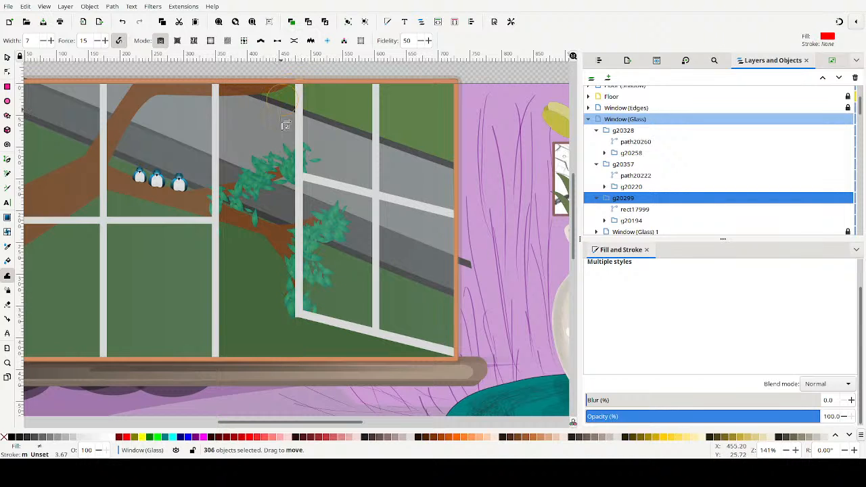
mouse_move(261, 216)
left_mouse_down()
mouse_move(227, 202)
mouse_move(244, 196)
mouse_move(223, 198)
left_mouse_up()
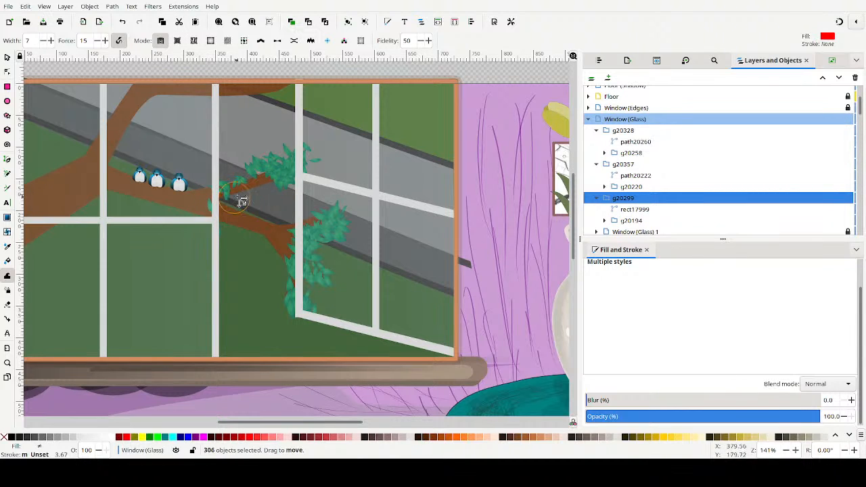
left_click_drag(235, 197, 234, 194)
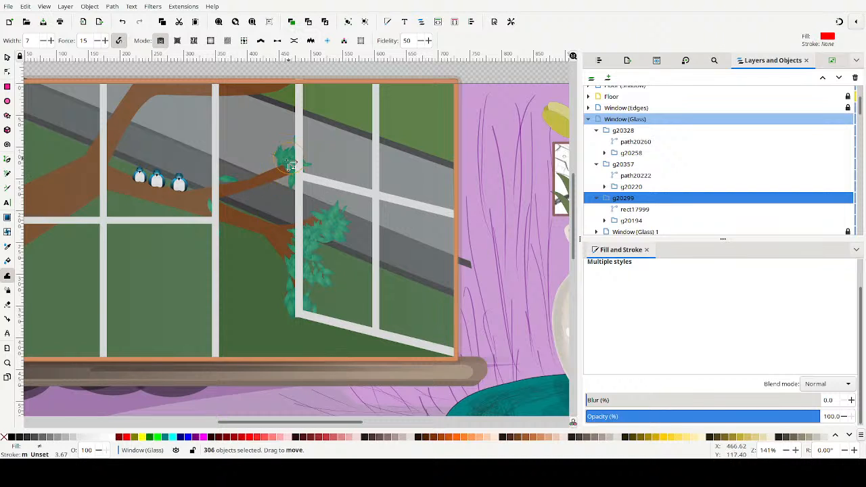
mouse_move(278, 173)
left_mouse_down()
mouse_move(231, 179)
mouse_move(260, 158)
mouse_move(234, 189)
mouse_move(242, 171)
mouse_move(263, 160)
mouse_move(232, 183)
mouse_move(260, 161)
mouse_move(253, 143)
mouse_move(253, 154)
mouse_move(244, 152)
mouse_move(267, 136)
mouse_move(238, 142)
mouse_move(284, 129)
mouse_move(227, 140)
mouse_move(275, 132)
mouse_move(307, 146)
mouse_move(292, 122)
mouse_move(328, 156)
left_mouse_up()
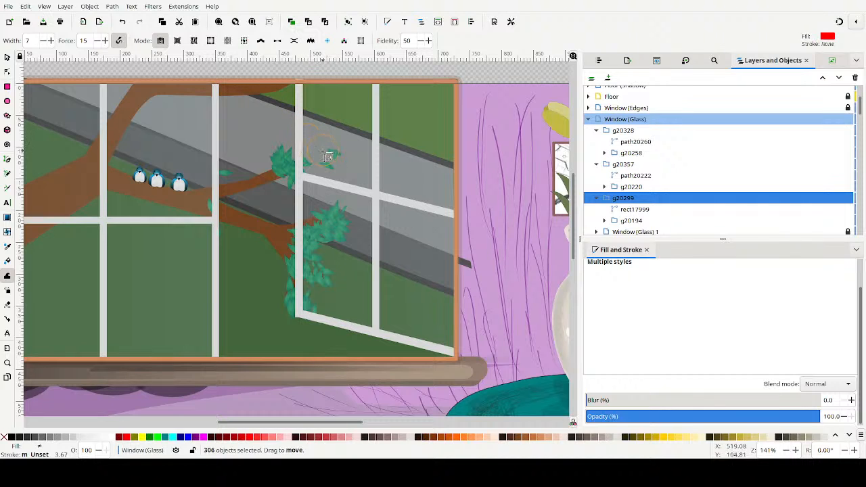
mouse_move(237, 176)
left_mouse_down()
mouse_move(271, 162)
mouse_move(266, 184)
mouse_move(226, 179)
mouse_move(248, 167)
mouse_move(270, 174)
mouse_move(264, 168)
mouse_move(272, 180)
mouse_move(236, 163)
mouse_move(246, 155)
mouse_move(269, 163)
mouse_move(272, 175)
mouse_move(270, 154)
mouse_move(282, 180)
left_mouse_up()
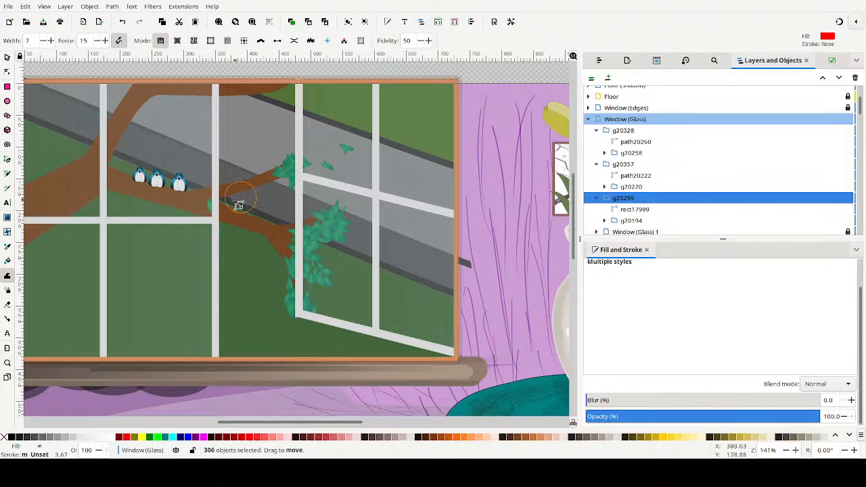
Push the stray leaves near the branch base down and across to below the lower foliage, widening the Tweak brush to 16
mouse_move(220, 222)
left_mouse_down()
mouse_move(232, 272)
mouse_move(264, 297)
mouse_move(222, 264)
mouse_move(253, 297)
left_mouse_up()
mouse_move(234, 259)
left_mouse_down()
mouse_move(261, 303)
mouse_move(256, 295)
mouse_move(236, 260)
mouse_move(241, 291)
mouse_move(256, 304)
mouse_move(231, 268)
mouse_move(249, 302)
left_mouse_up()
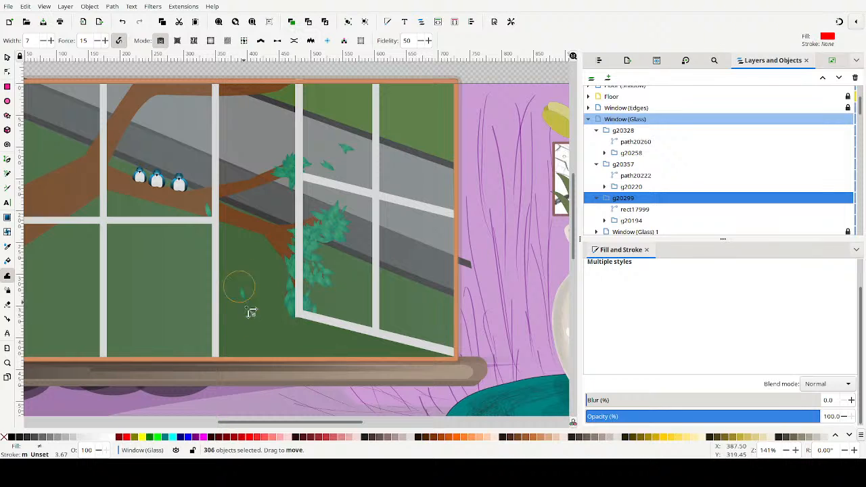
left_click(49, 41)
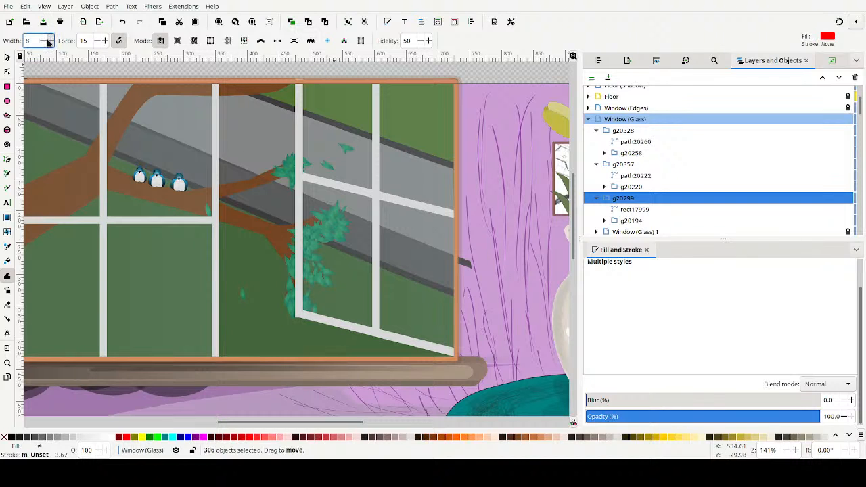
left_click(49, 41)
left_click(49, 41)
left_click(49, 41)
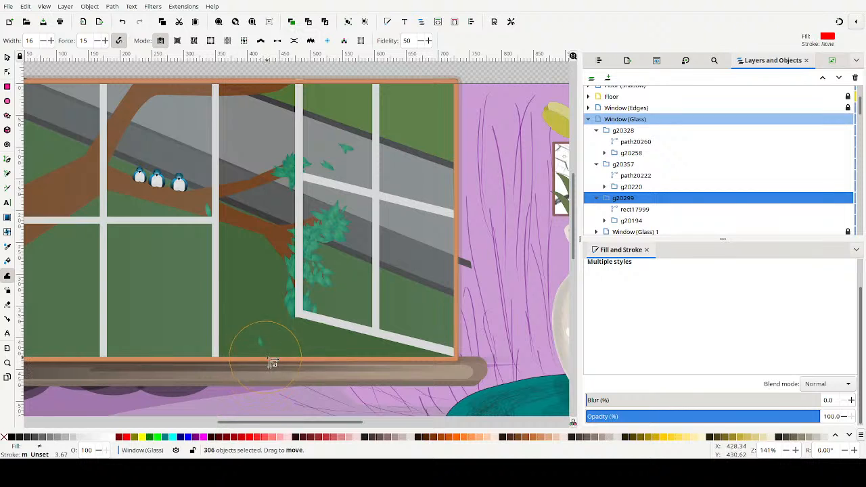
left_click_drag(259, 351, 295, 348)
left_click_drag(208, 223, 226, 260)
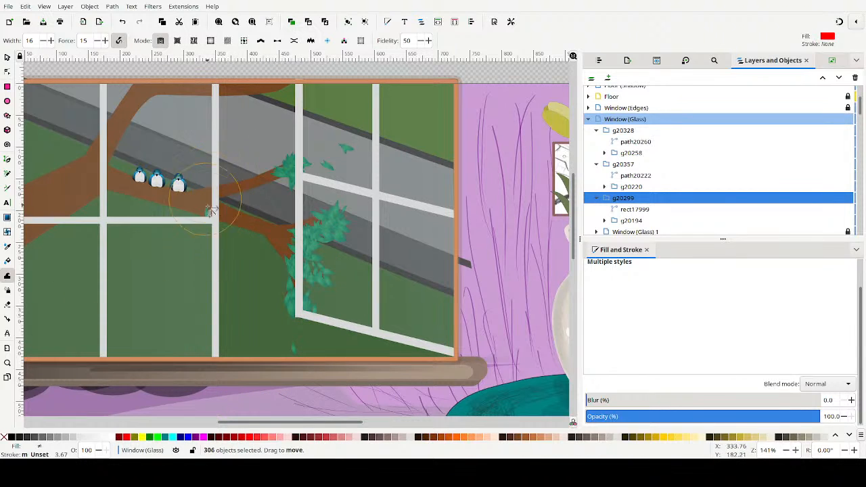
mouse_move(177, 248)
left_mouse_down()
mouse_move(236, 294)
mouse_move(264, 336)
mouse_move(286, 343)
mouse_move(279, 325)
mouse_move(308, 354)
mouse_move(321, 351)
mouse_move(324, 359)
mouse_move(291, 368)
mouse_move(321, 340)
mouse_move(346, 370)
mouse_move(330, 390)
mouse_move(347, 342)
mouse_move(314, 337)
mouse_move(341, 315)
mouse_move(330, 335)
mouse_move(309, 325)
mouse_move(304, 334)
mouse_move(328, 336)
mouse_move(320, 317)
mouse_move(329, 330)
mouse_move(305, 325)
left_mouse_up()
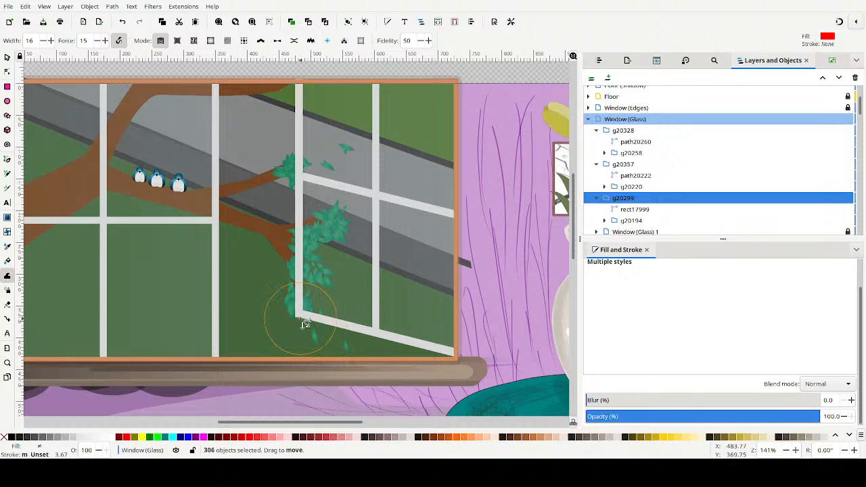
Examine how the shaped foliage looks within the whole room scene
key("shift+s")
scroll(371, 259, "down", 2)
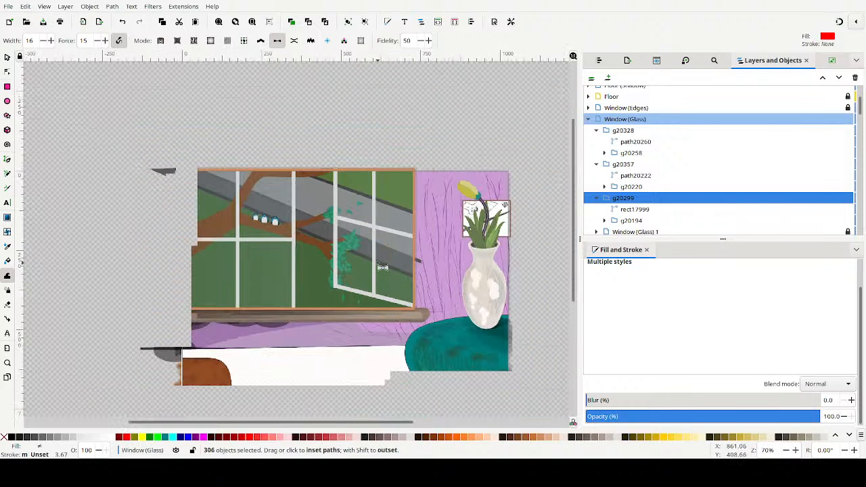
scroll(383, 267, "down", 2)
key("shift+m")
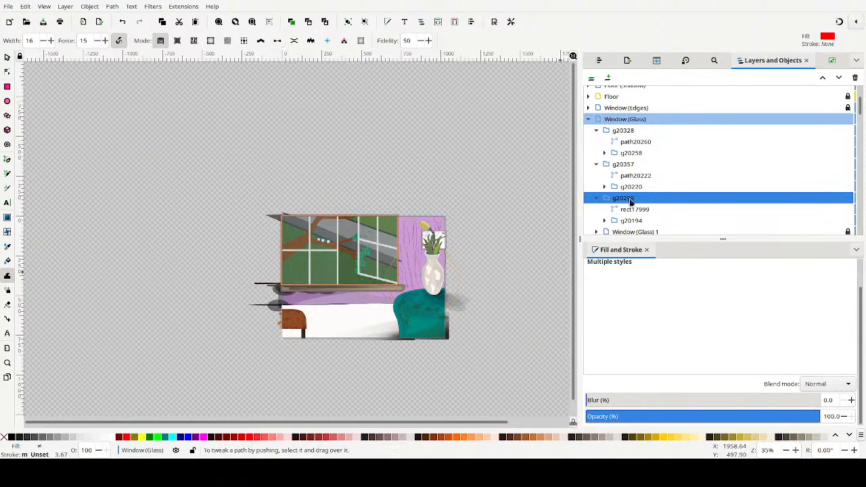
left_click(268, 22)
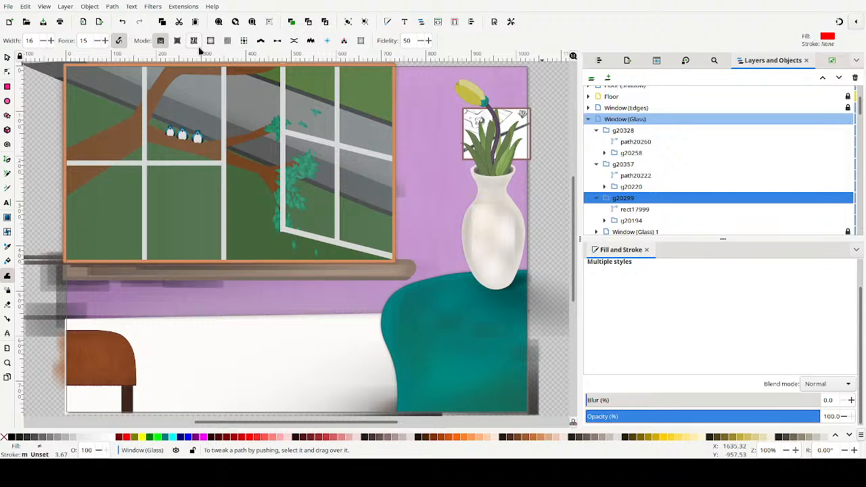
scroll(409, 194, "down", 3)
scroll(409, 194, "up", 4)
scroll(408, 194, "down", 2)
scroll(409, 194, "up", 2)
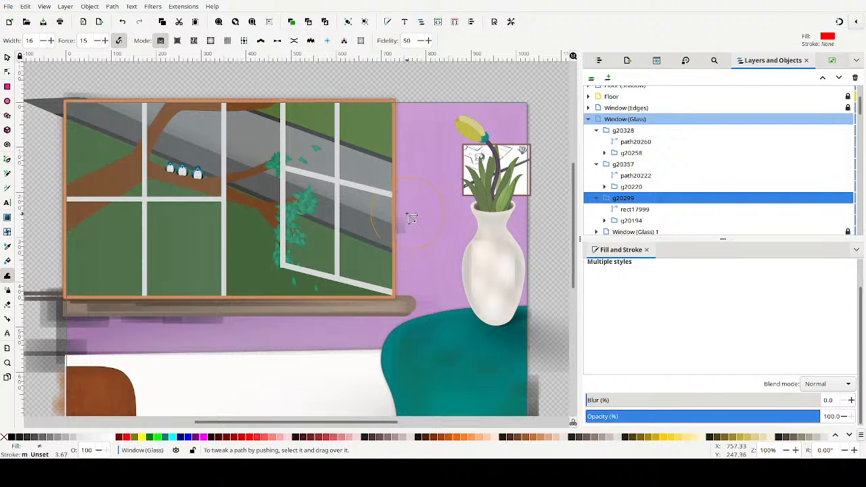
key("shift+s")
scroll(420, 230, "down", 3)
scroll(420, 230, "up", 2)
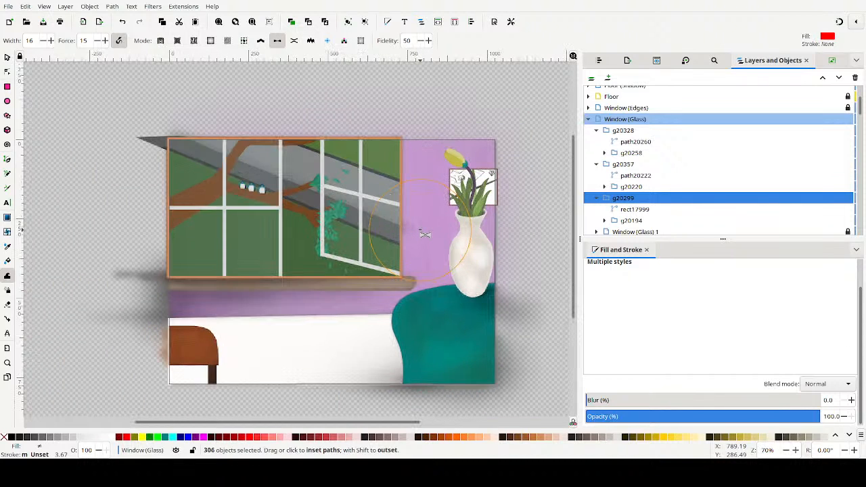
scroll(424, 234, "up", 2)
scroll(424, 234, "down", 2)
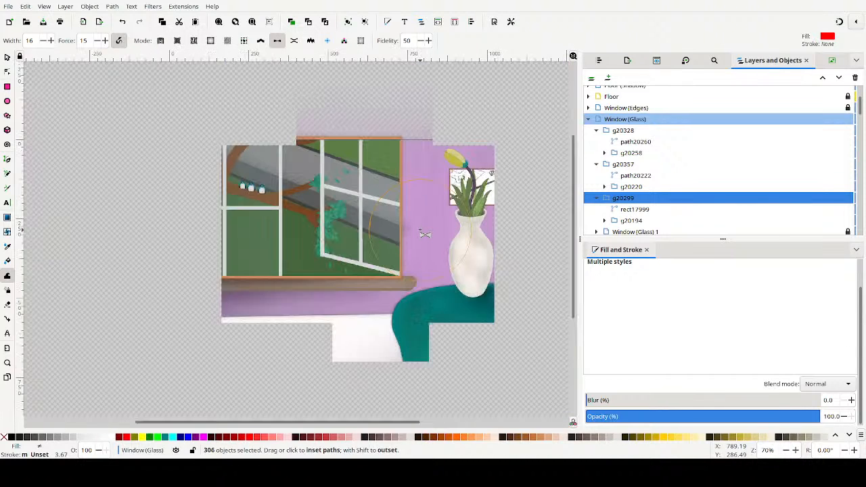
key("shift+m")
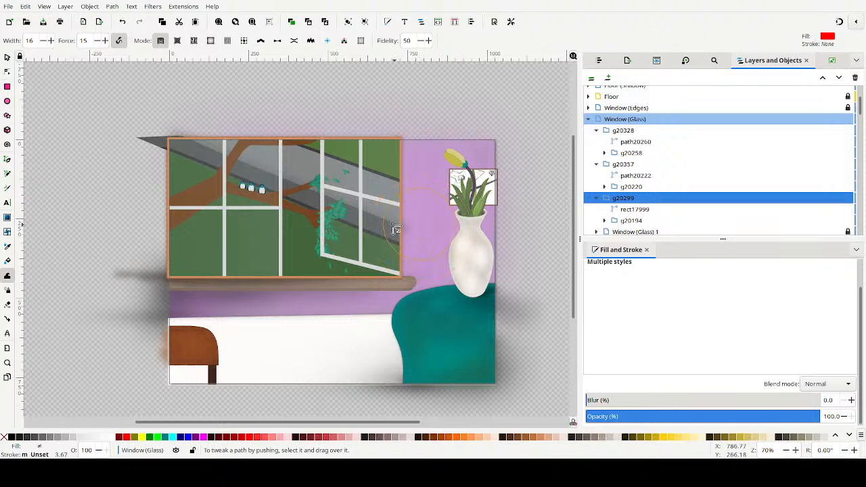
Select all the leaves with a selection box and set their blur to 15%
left_click(7, 57)
left_click_drag(394, 108, 299, 302)
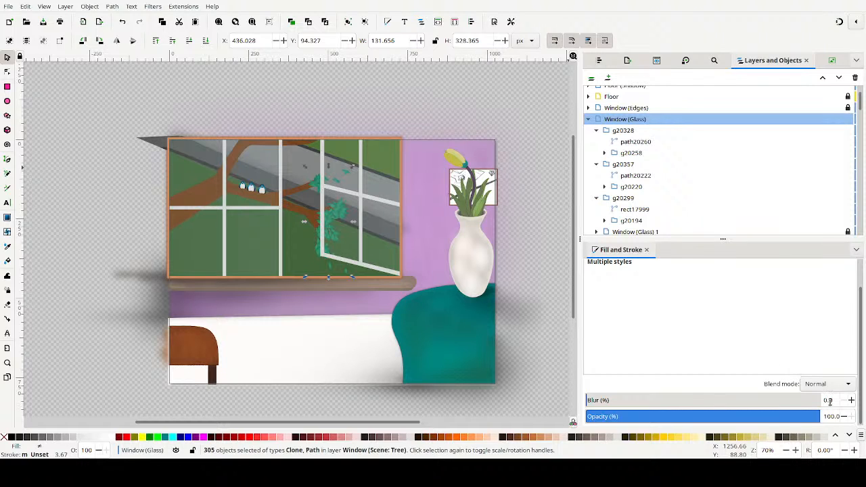
left_click(851, 400)
left_click(851, 401)
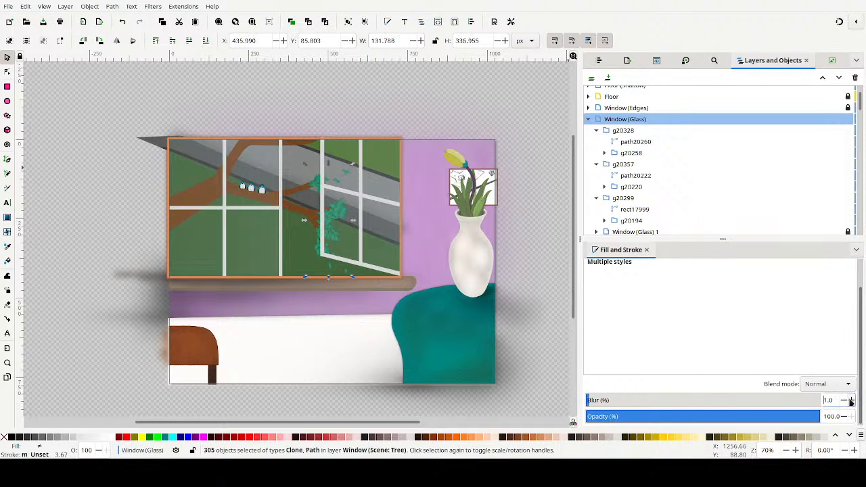
left_click(850, 400)
left_click(850, 400)
left_click(850, 400)
left_click(850, 401)
left_click(851, 401)
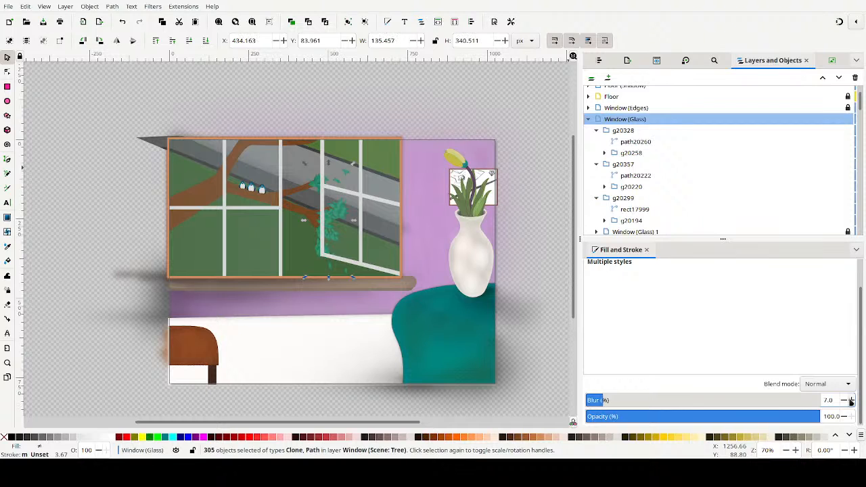
left_click(850, 401)
left_click(850, 400)
left_click(851, 400)
left_click(851, 400)
left_click(850, 400)
left_click(850, 400)
left_click(850, 401)
left_click(850, 400)
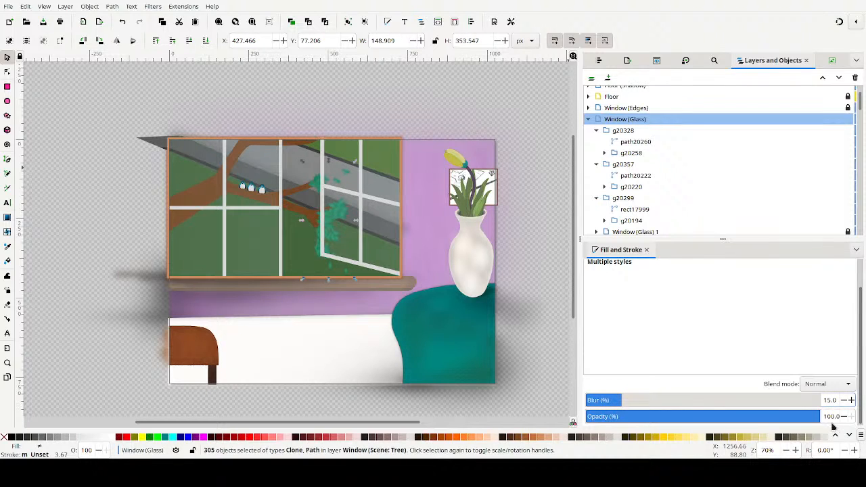
Lower the opacity of the selected leaves to 37.6%
left_click(703, 415)
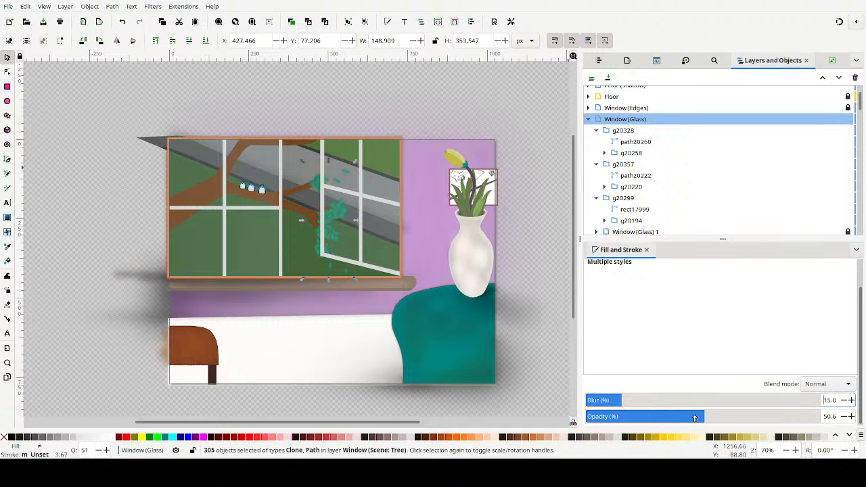
left_click(842, 416)
left_click(843, 417)
left_click(845, 416)
left_click(845, 416)
left_click(845, 417)
left_click(846, 417)
left_click(846, 416)
Raise the blur of the selected leaves to 23%
left_click(849, 400)
left_click(850, 400)
left_click(849, 400)
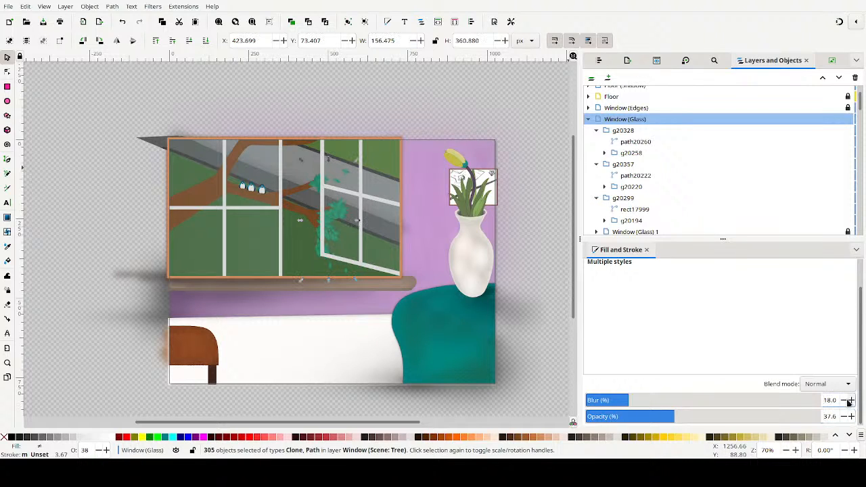
left_click(850, 401)
left_click(849, 401)
left_click(849, 401)
left_click(849, 400)
left_click(850, 400)
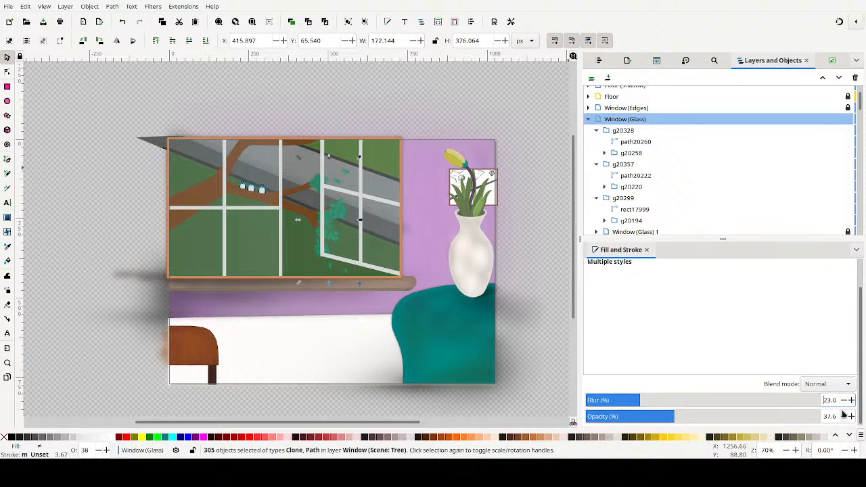
Reduce the blur of the selected leaves to 13.6%
scroll(846, 402, "down", 4)
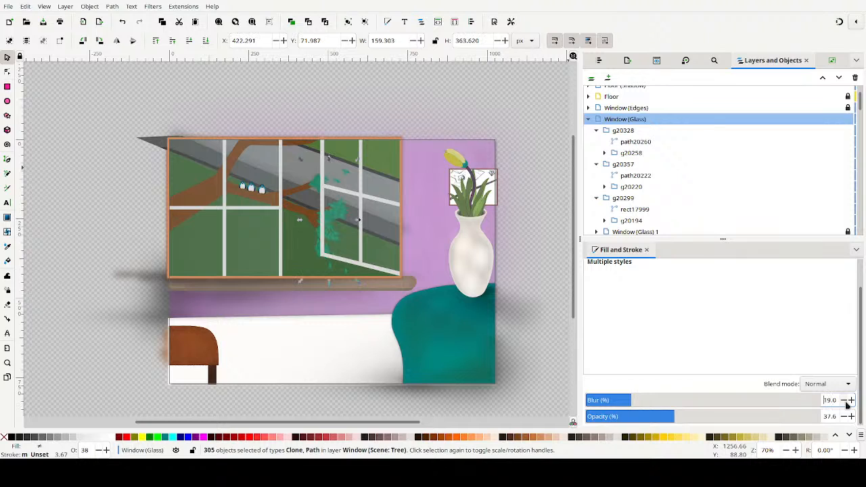
scroll(847, 405, "down", 5)
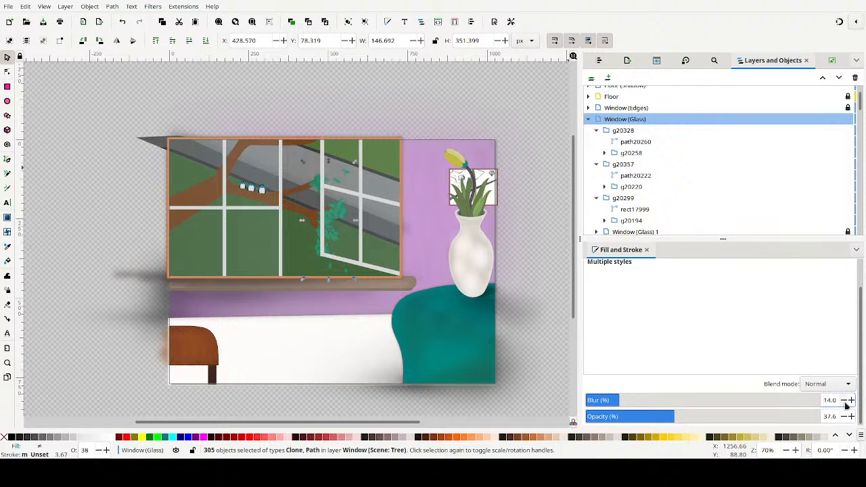
scroll(846, 405, "down", 1)
double_click(830, 400)
key("Return")
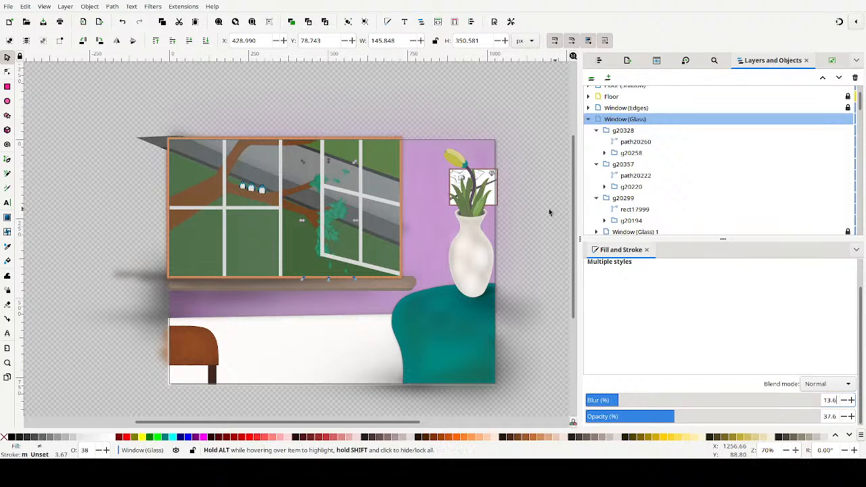
Group all the blurred leaves into one object and deselect the group
left_click(345, 21)
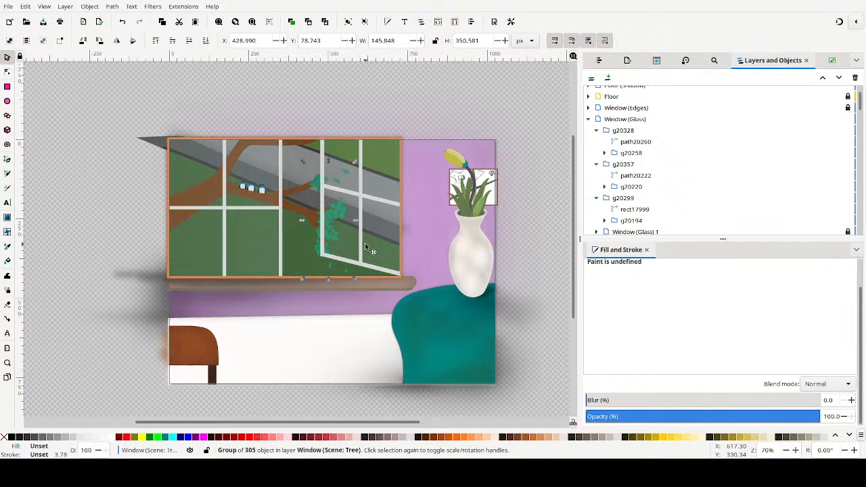
scroll(365, 247, "up", 2)
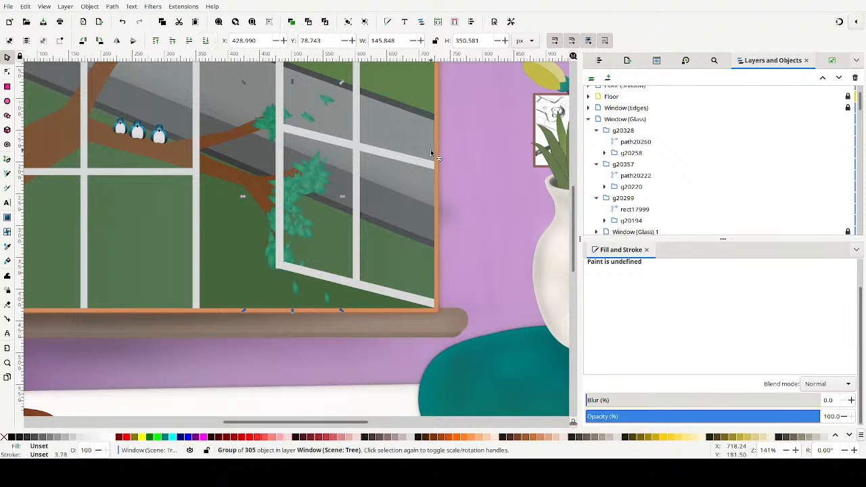
left_click(462, 141)
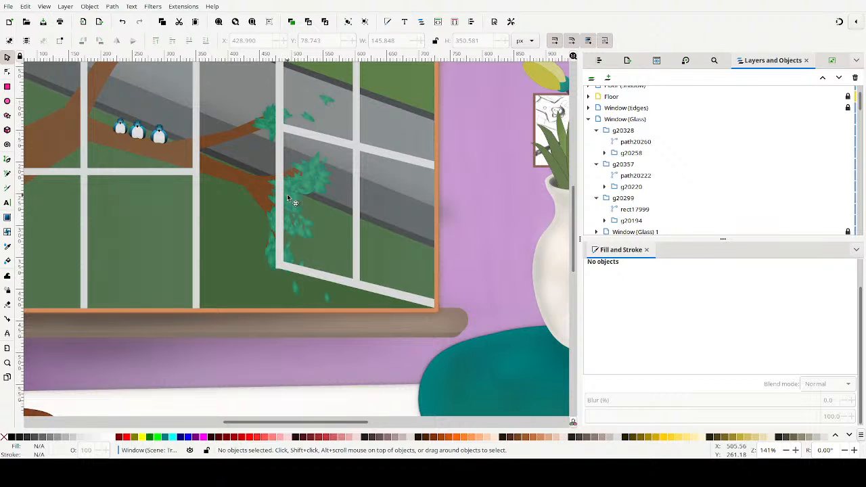
Mute and darken the brown tree branch's fill by setting its saturation to 55 and its value to 38
left_click_drag(274, 148, 366, 256)
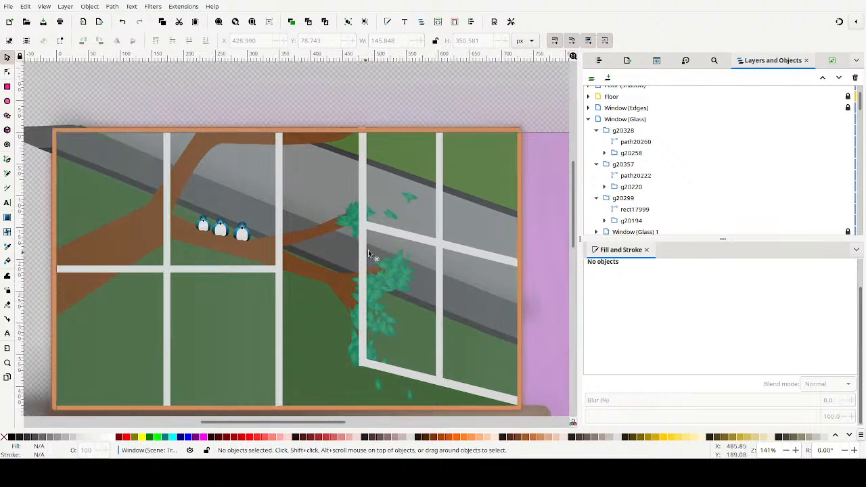
mouse_move(429, 203)
left_mouse_down()
mouse_move(193, 131)
mouse_move(389, 182)
mouse_move(440, 186)
left_mouse_up()
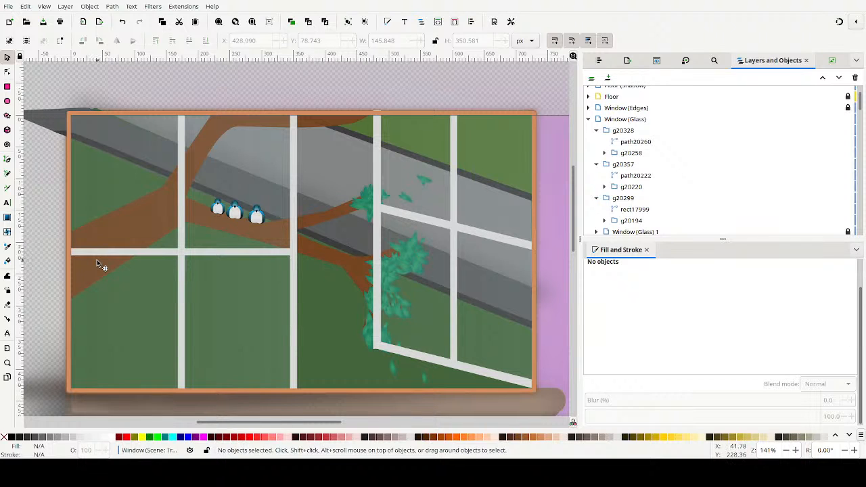
left_click(141, 224)
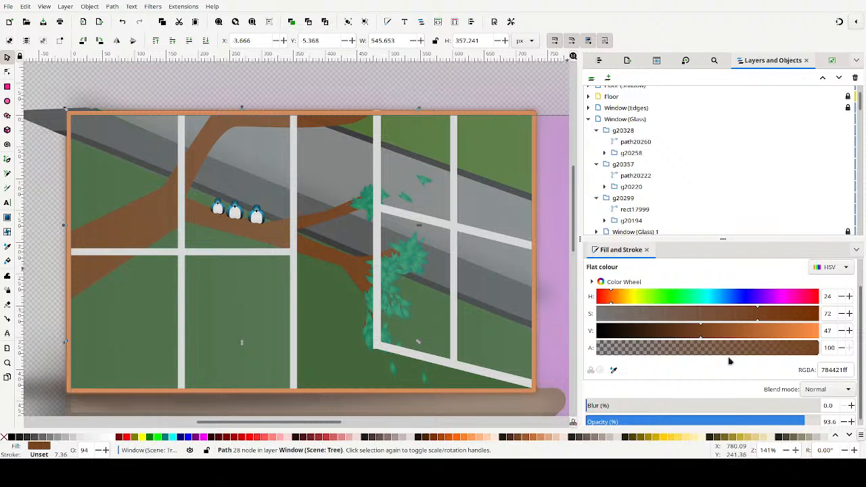
left_click(719, 320)
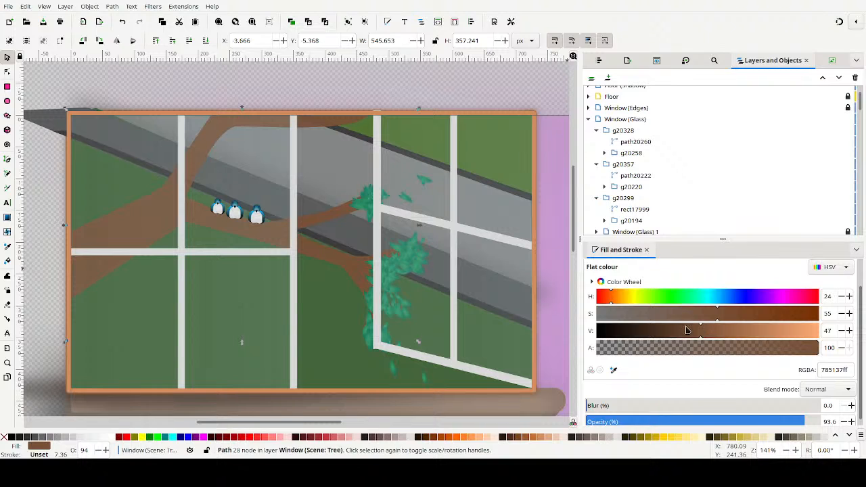
left_click(686, 330)
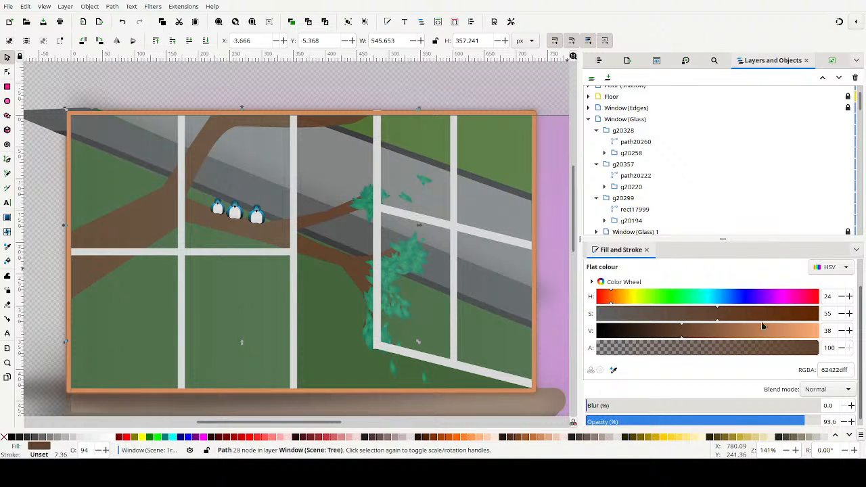
Turn the tree branch's fill into a darker reddish brown with hue 13, saturation 48 and value 36
double_click(842, 330)
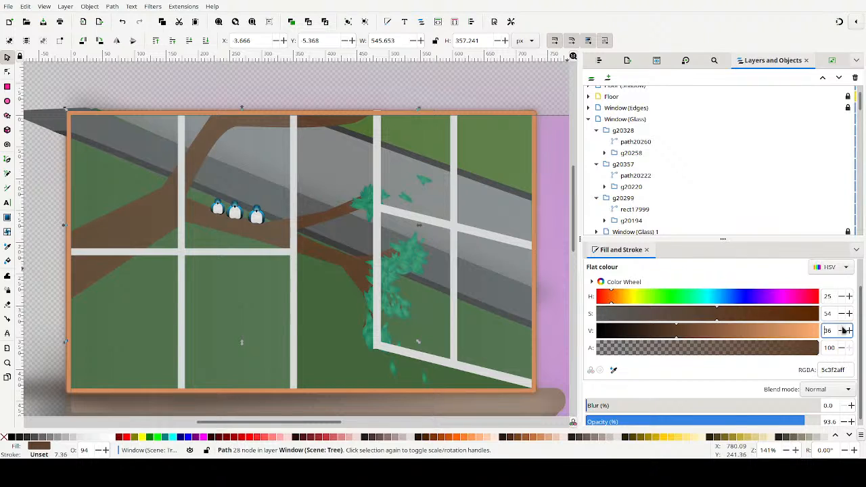
left_click(841, 314)
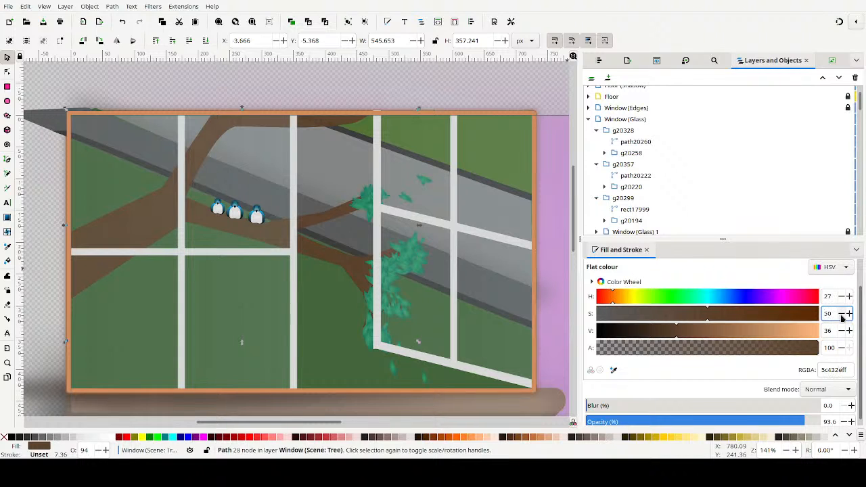
left_click(841, 315)
left_click(842, 298)
triple_click(842, 297)
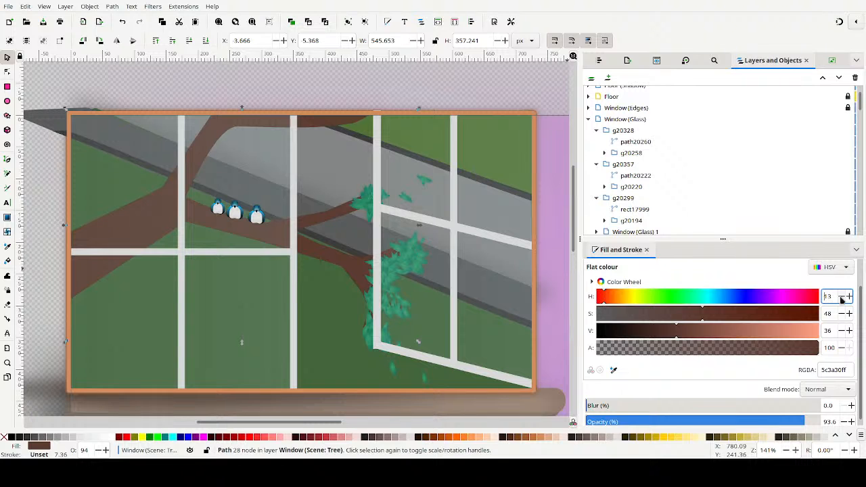
Display the drawing without filters and activate the freehand Pencil tool for drawing on the tree trunk
left_click_drag(276, 289, 382, 290)
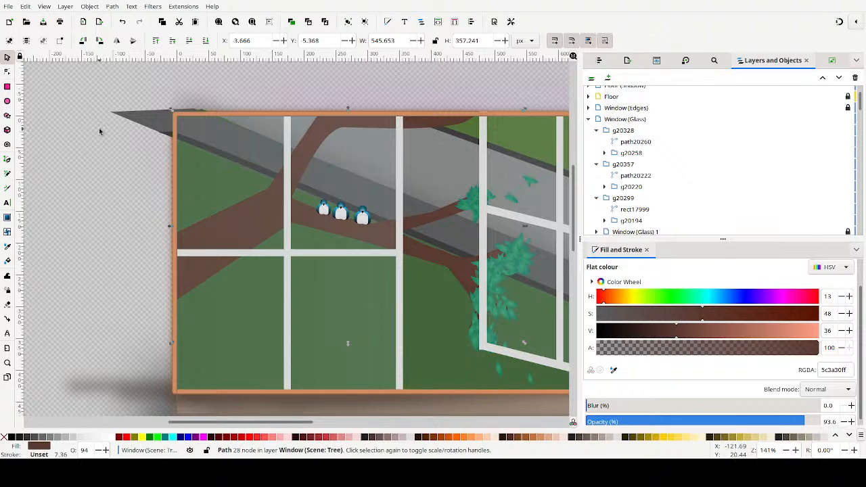
left_click(7, 189)
left_click(7, 189)
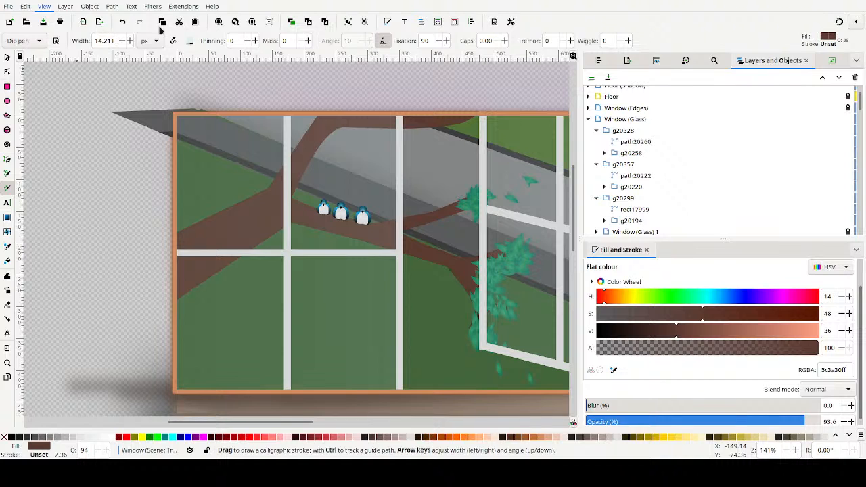
left_click(197, 62)
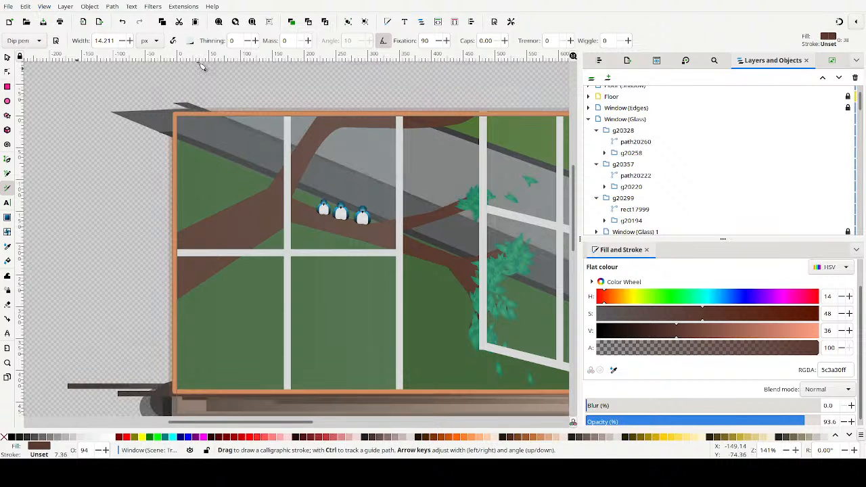
left_click(8, 174)
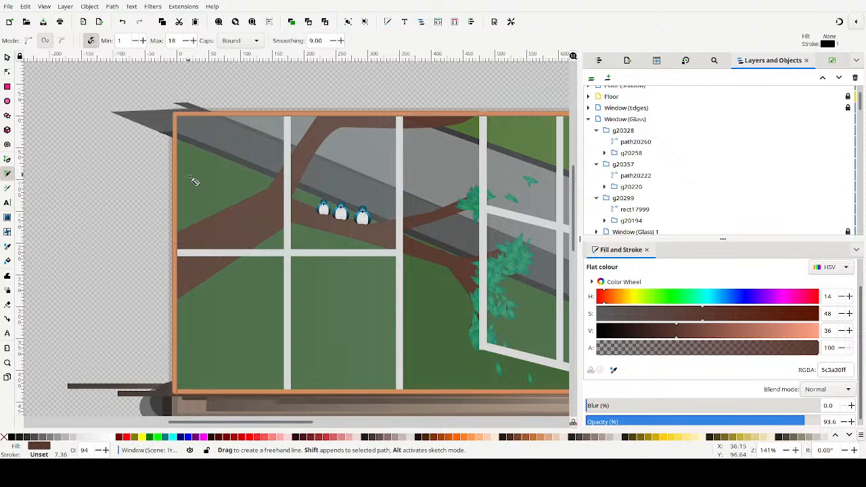
left_click_drag(189, 270, 248, 242)
key("ctrl+z")
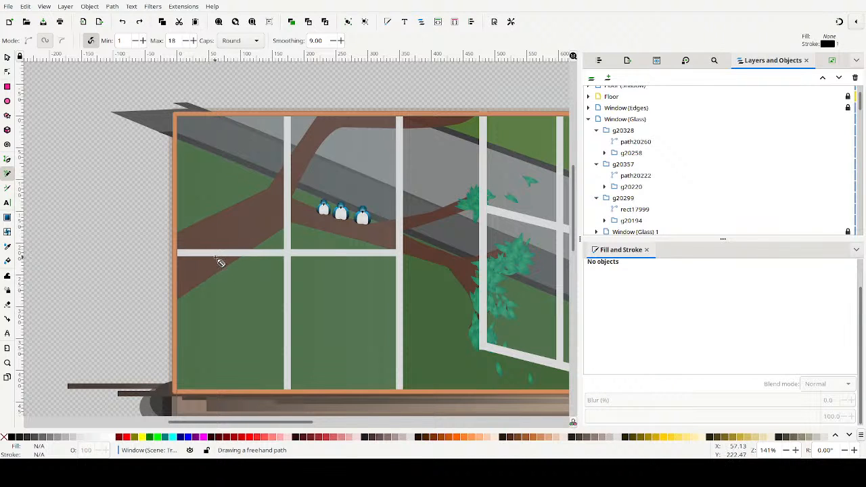
left_click_drag(196, 265, 268, 224)
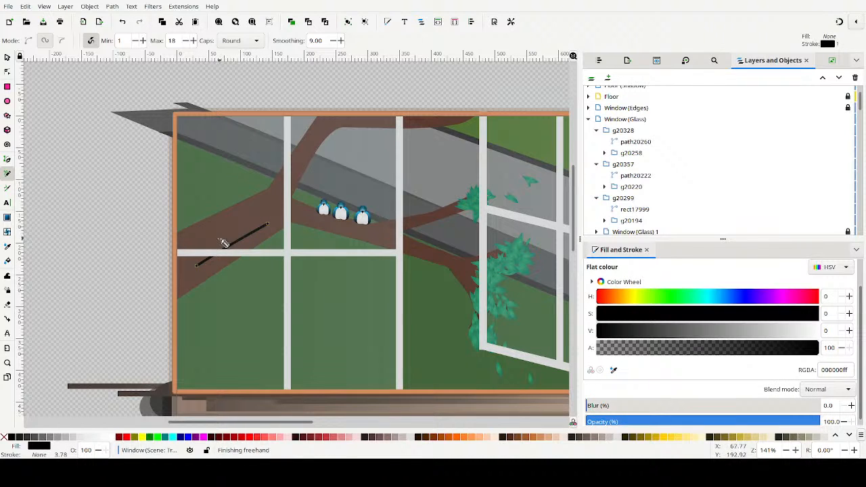
key("ctrl+z")
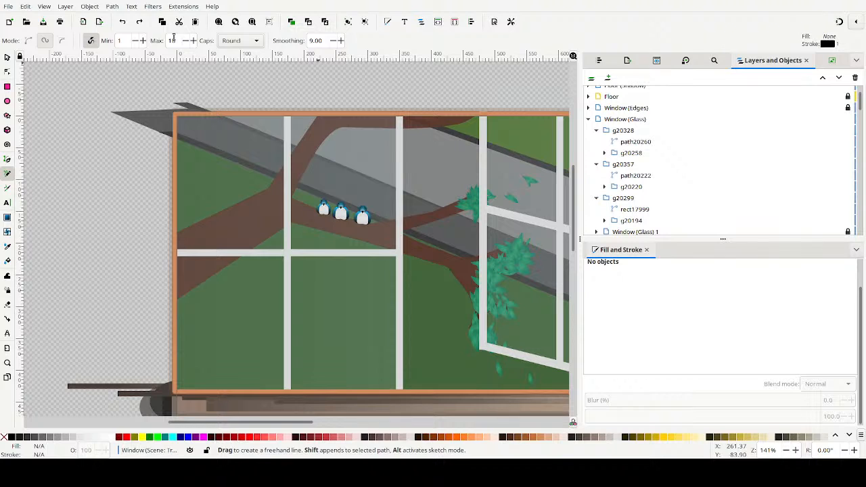
Reduce the pencil's maximum pressure width to 1, trying strokes on the trunk at wider settings and undoing each one
scroll(189, 41, "down", 3)
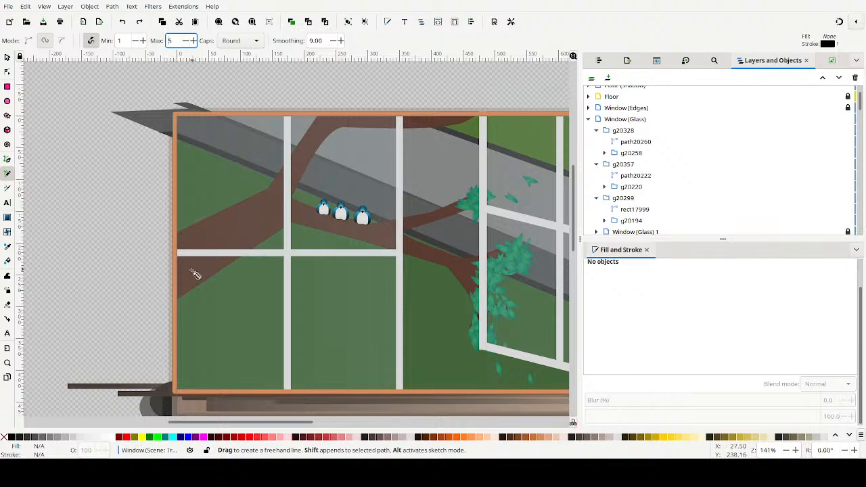
left_click_drag(192, 269, 251, 245)
key("ctrl+z")
left_click(187, 41)
left_click_drag(184, 264, 252, 230)
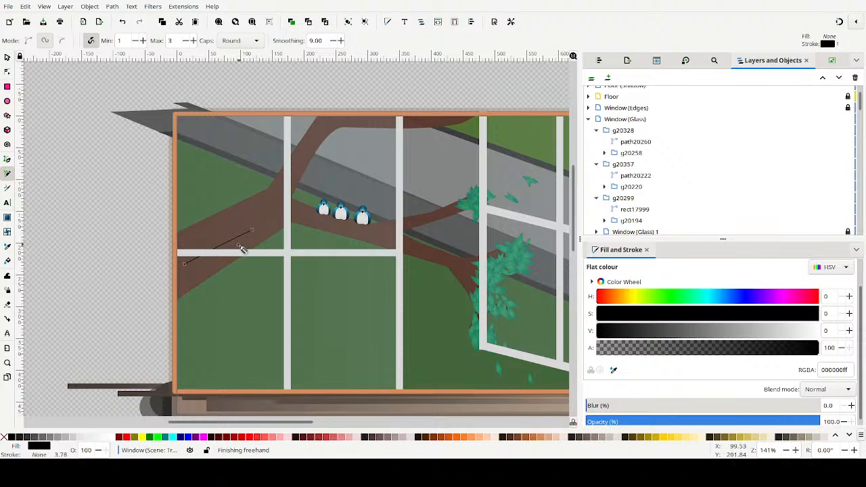
key("ctrl+z")
left_click(187, 41)
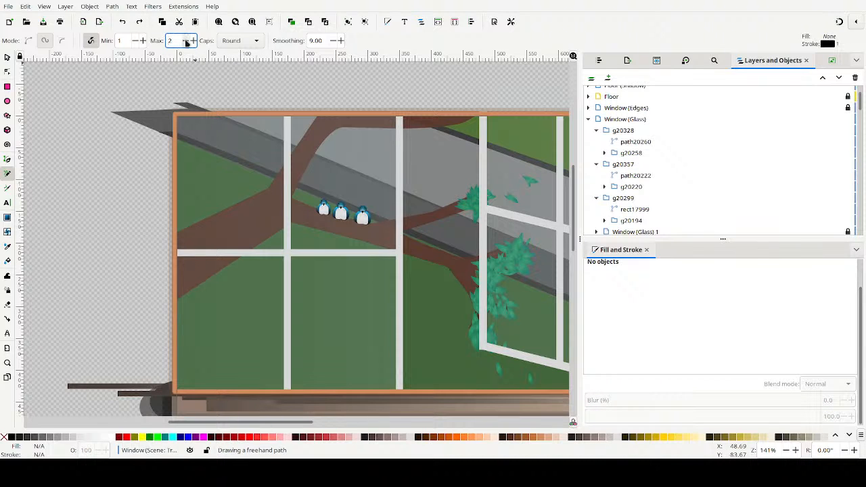
left_click_drag(198, 251, 252, 218)
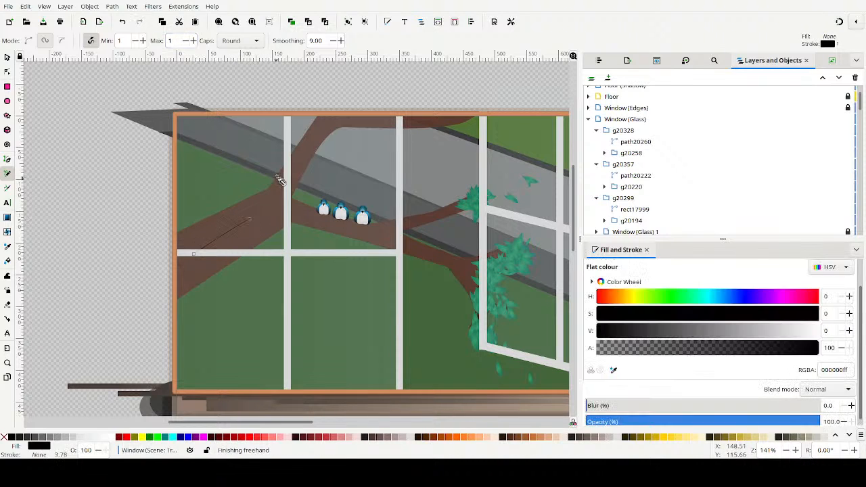
key("ctrl+z")
Set the pencil's minimum pressure width to 0, try one stroke on the trunk and undo it
double_click(120, 41)
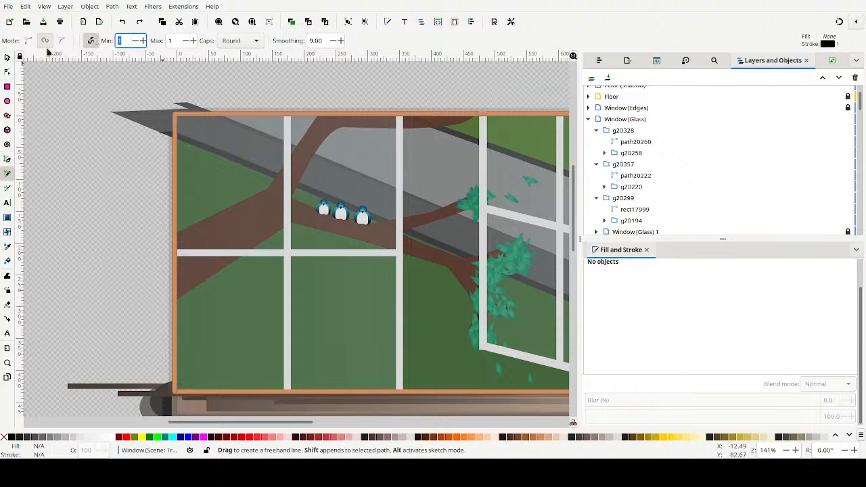
key("Return")
mouse_move(195, 259)
left_mouse_down()
mouse_move(251, 237)
mouse_move(248, 274)
left_mouse_up()
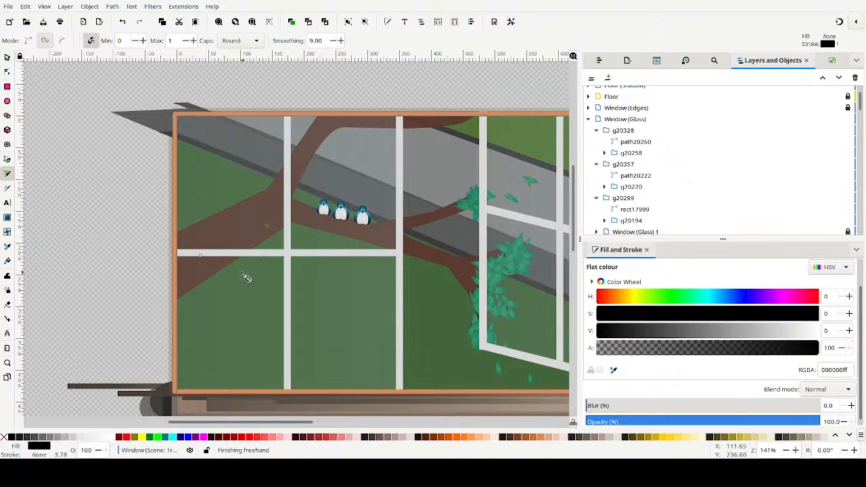
key("ctrl+z")
Try larger maximum pencil widths with test strokes on the trunk, undo the strokes and return the maximum to 1
left_click(193, 40)
left_click(193, 40)
left_click_drag(184, 249, 274, 220)
key("ctrl+z")
left_click(192, 41)
left_click(193, 41)
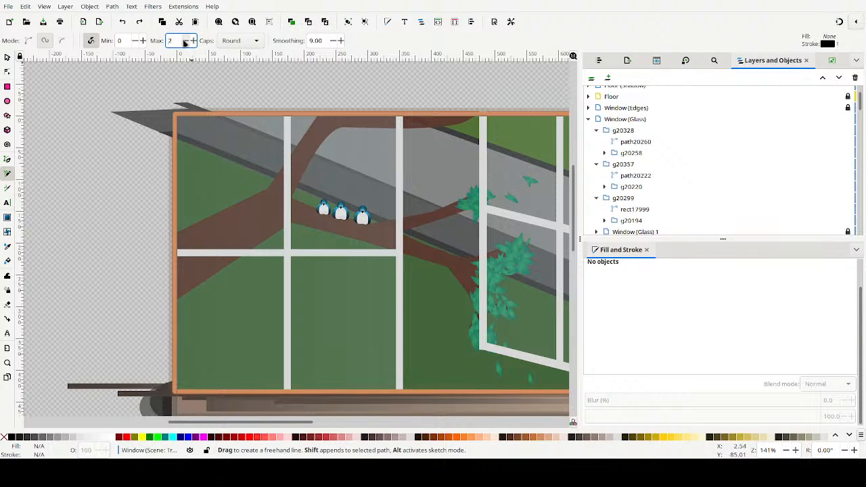
left_click_drag(213, 237, 246, 223)
key("ctrl+z")
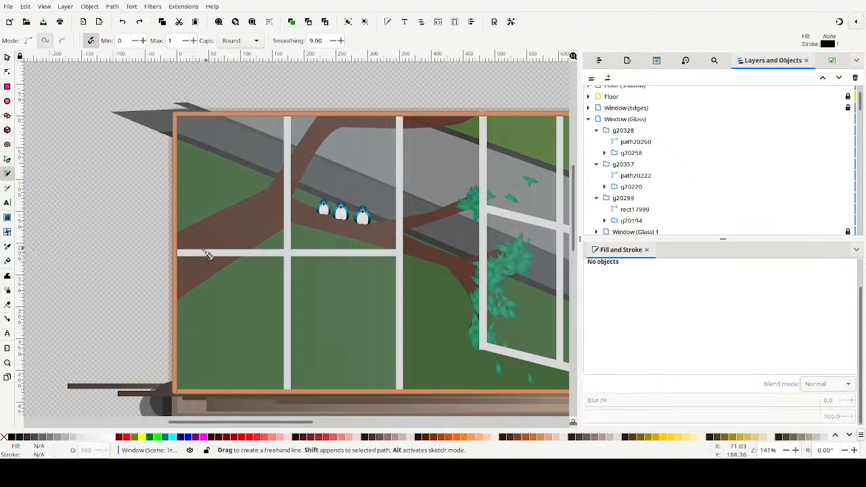
Draw thin black freehand bark lines along the trunk and up into the upper branch
mouse_move(199, 269)
left_mouse_down()
mouse_move(261, 234)
mouse_move(257, 215)
left_mouse_up()
key("ctrl+z")
left_click_drag(212, 232, 246, 215)
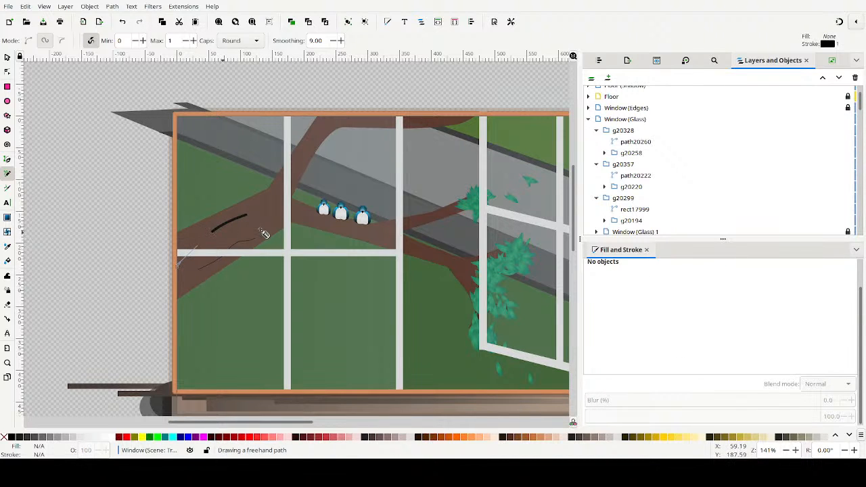
mouse_move(195, 248)
left_mouse_down()
mouse_move(249, 230)
mouse_move(249, 220)
mouse_move(262, 233)
mouse_move(218, 245)
mouse_move(284, 203)
mouse_move(278, 196)
mouse_move(259, 208)
mouse_move(277, 193)
mouse_move(191, 233)
left_mouse_up()
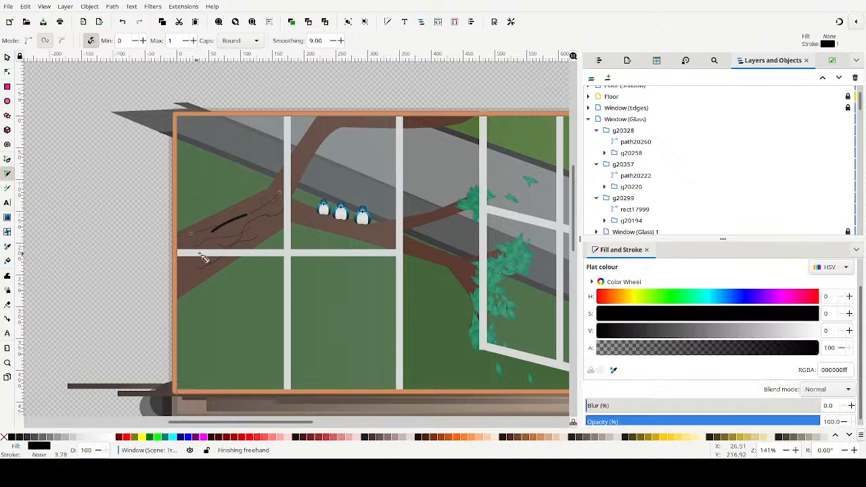
mouse_move(198, 262)
left_mouse_down()
mouse_move(289, 194)
mouse_move(295, 177)
mouse_move(282, 180)
mouse_move(322, 132)
mouse_move(431, 129)
mouse_move(456, 110)
left_mouse_up()
Draw freehand bark lines along the lower branch beneath the three birds and out toward its leafy end
left_click_drag(290, 211, 330, 223)
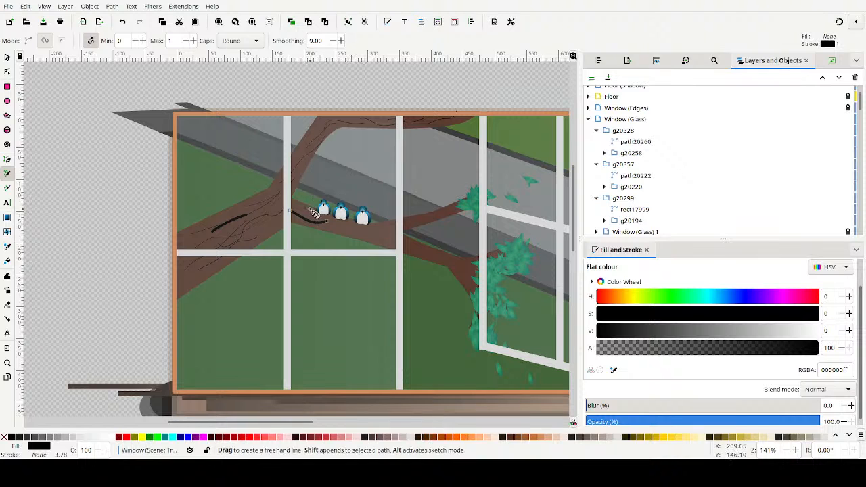
left_click_drag(274, 204, 313, 214)
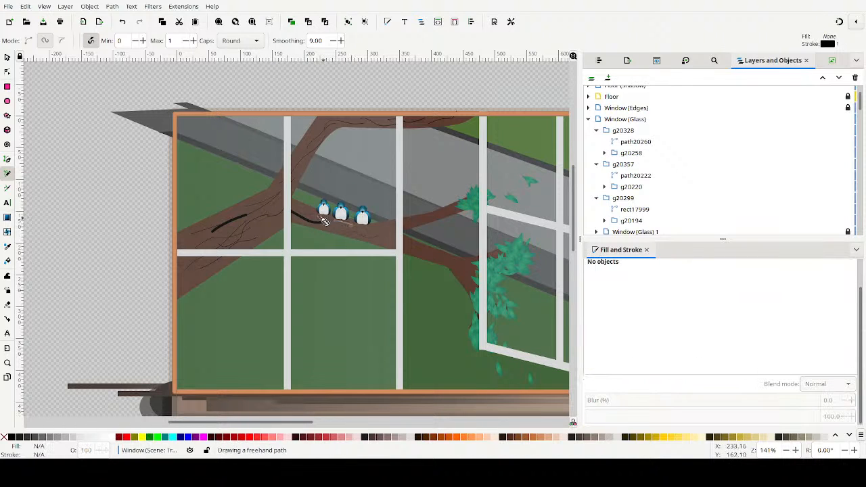
mouse_move(313, 221)
left_mouse_down()
mouse_move(370, 233)
mouse_move(434, 208)
mouse_move(433, 218)
mouse_move(457, 215)
mouse_move(420, 241)
mouse_move(467, 280)
left_mouse_up()
left_click_drag(466, 278, 428, 254)
left_click_drag(401, 241, 377, 237)
mouse_move(374, 237)
left_mouse_down()
mouse_move(270, 202)
mouse_move(288, 210)
mouse_move(247, 230)
mouse_move(262, 232)
mouse_move(326, 163)
left_mouse_up()
Add more wavy bark lines to the thick trunk and the fork where the branches split
left_click_drag(257, 232, 314, 163)
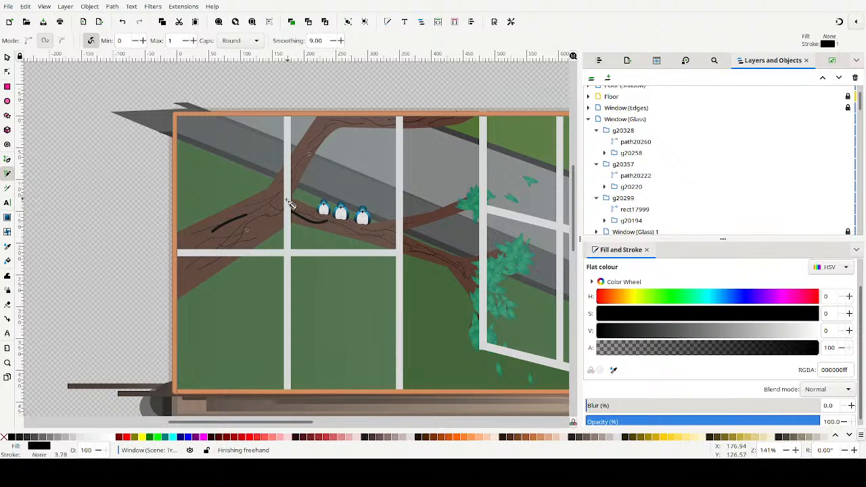
mouse_move(233, 228)
left_mouse_down()
mouse_move(267, 202)
mouse_move(245, 221)
mouse_move(211, 228)
mouse_move(164, 265)
mouse_move(177, 265)
mouse_move(179, 278)
mouse_move(163, 280)
mouse_move(281, 207)
left_mouse_up()
mouse_move(262, 234)
left_mouse_down()
mouse_move(288, 225)
mouse_move(296, 210)
mouse_move(208, 245)
left_mouse_up()
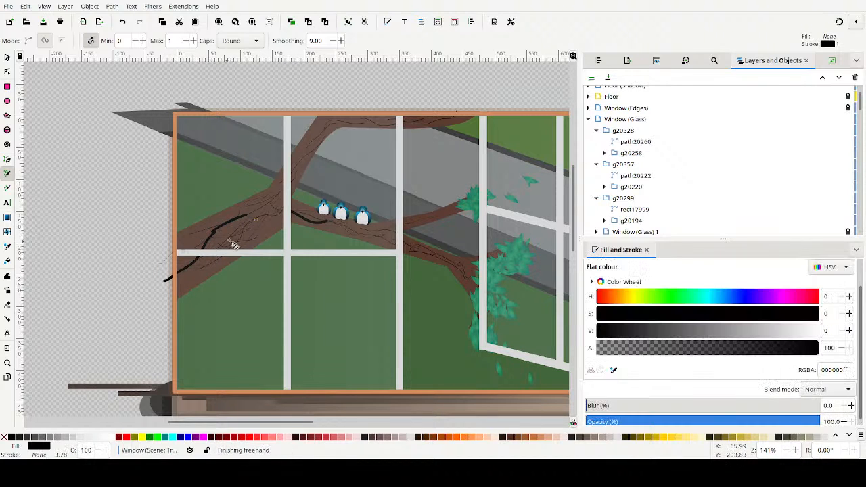
mouse_move(266, 218)
left_mouse_down()
mouse_move(176, 257)
mouse_move(198, 263)
mouse_move(212, 233)
mouse_move(273, 204)
left_mouse_up()
mouse_move(250, 232)
left_mouse_down()
mouse_move(187, 264)
mouse_move(182, 284)
left_mouse_up()
Undo the last stray stroke and add further bark lines to the upper branch and the branch below the birds
mouse_move(211, 257)
left_mouse_down()
mouse_move(290, 208)
mouse_move(328, 138)
mouse_move(375, 125)
left_mouse_up()
key("ctrl+z")
left_click_drag(277, 204, 339, 123)
mouse_move(298, 160)
left_mouse_down()
mouse_move(331, 123)
mouse_move(301, 150)
mouse_move(328, 119)
mouse_move(394, 123)
left_mouse_up()
left_click_drag(308, 215, 410, 254)
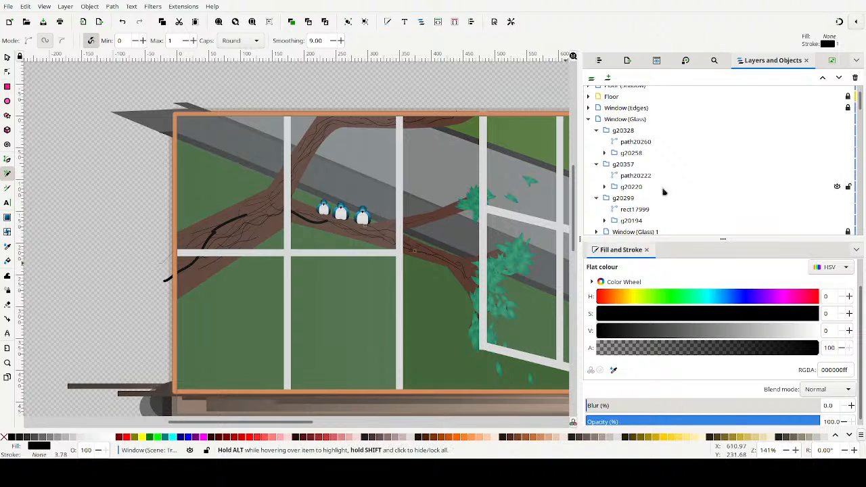
Select all the bark line paths from path-1-14 through path-1 in the Window (Scene: Tree) layer and group them
scroll(805, 142, "down", 3)
scroll(804, 142, "down", 6)
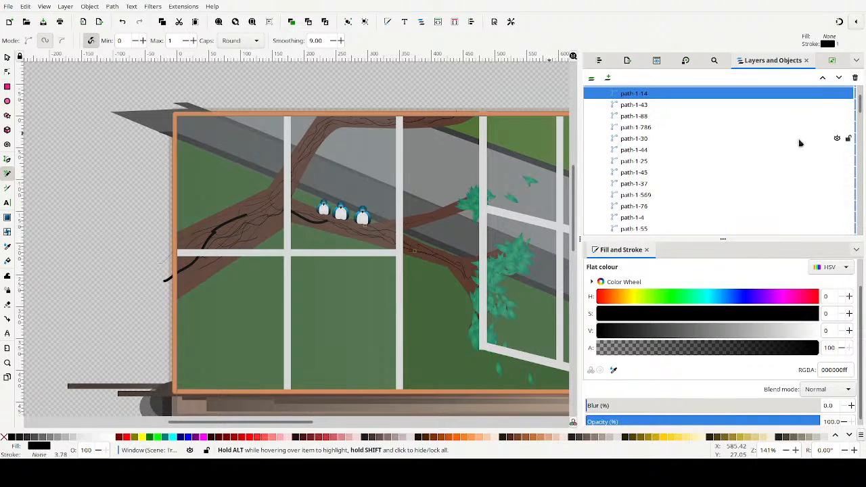
scroll(719, 161, "down", 10)
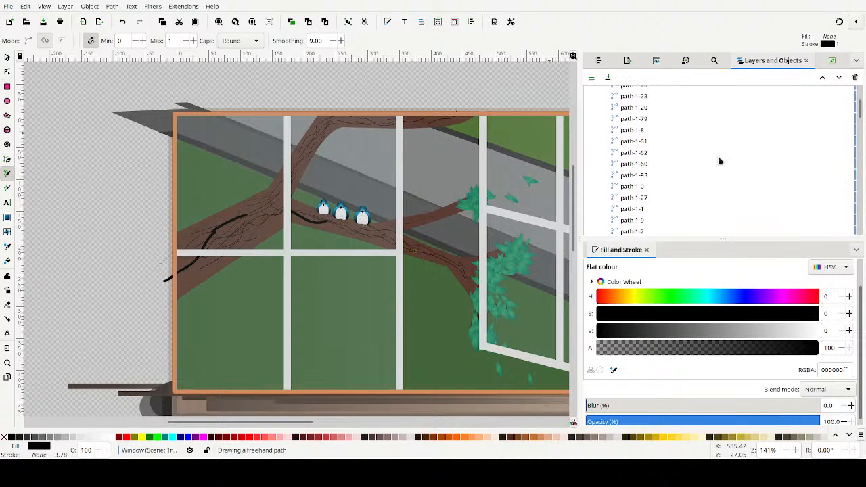
scroll(704, 163, "down", 1)
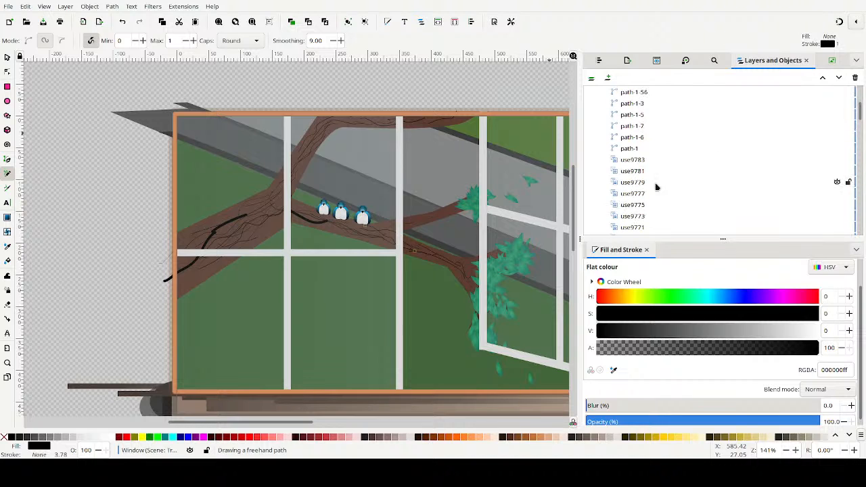
left_click(644, 148, "shift")
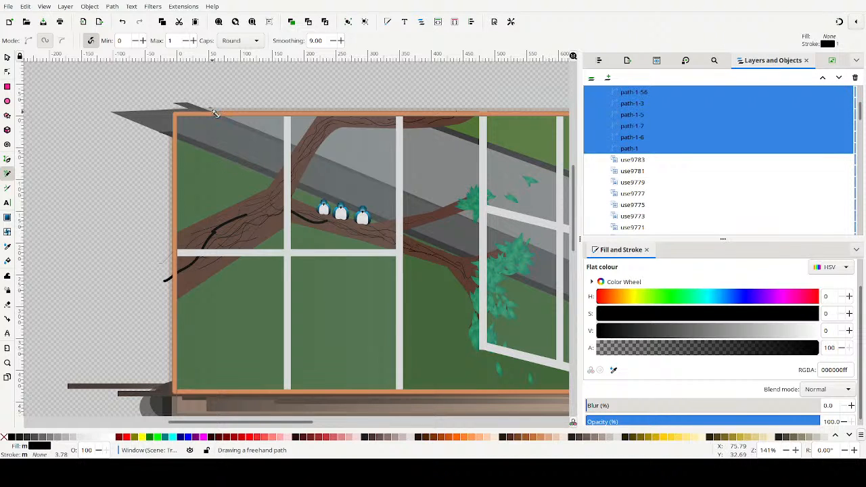
left_click(348, 22)
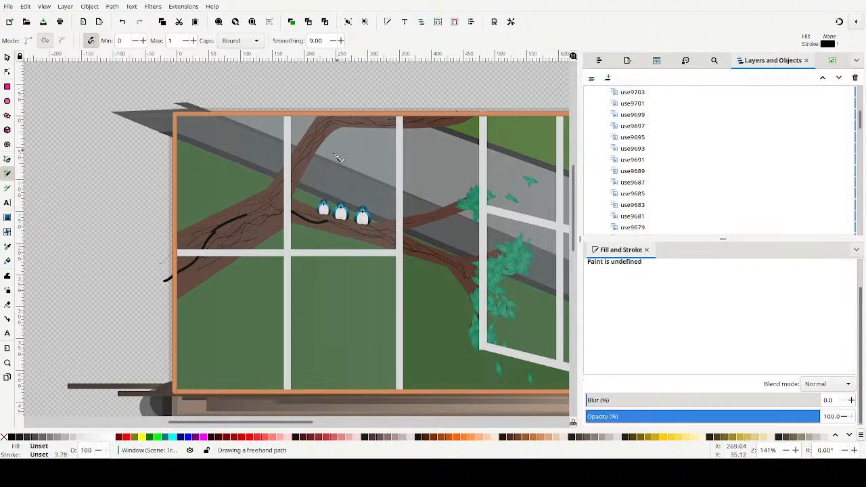
Try moving the group of bark lines away from the tree to check which strokes it contains
key("s")
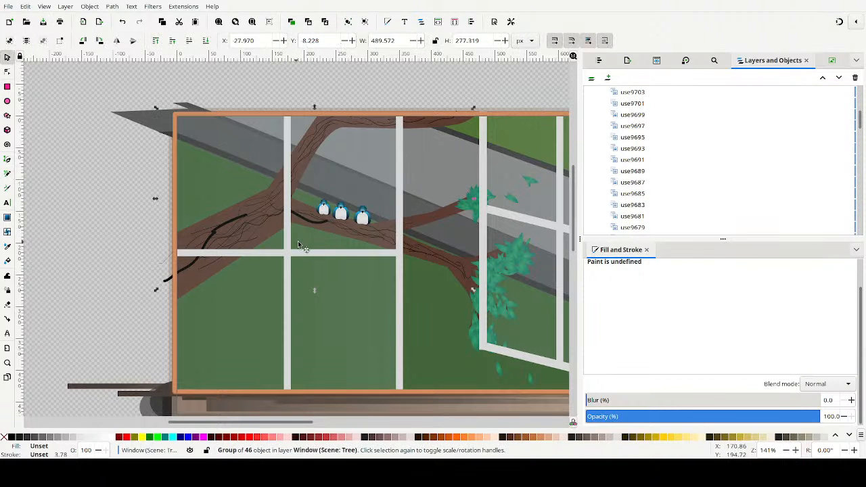
left_click_drag(294, 215, 182, 221)
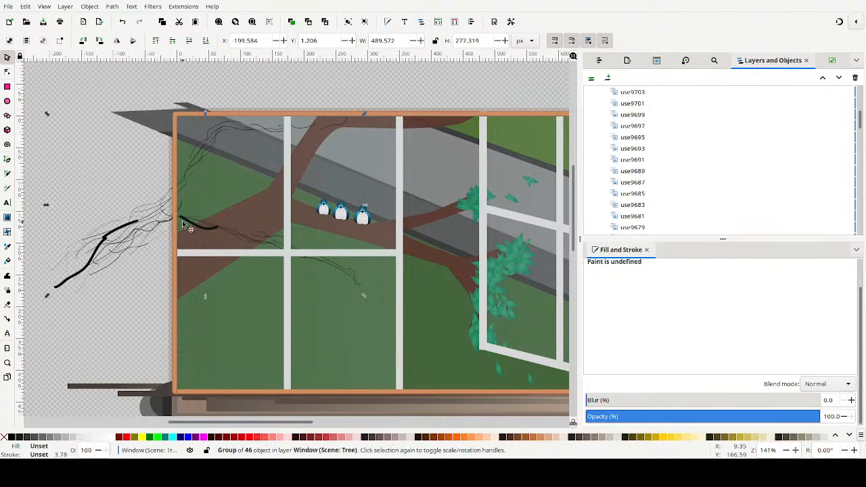
Ungroup the bark lines in the Window (Scene: Tree) layer into separate paths, keeping them all selected
scroll(707, 179, "up", 10)
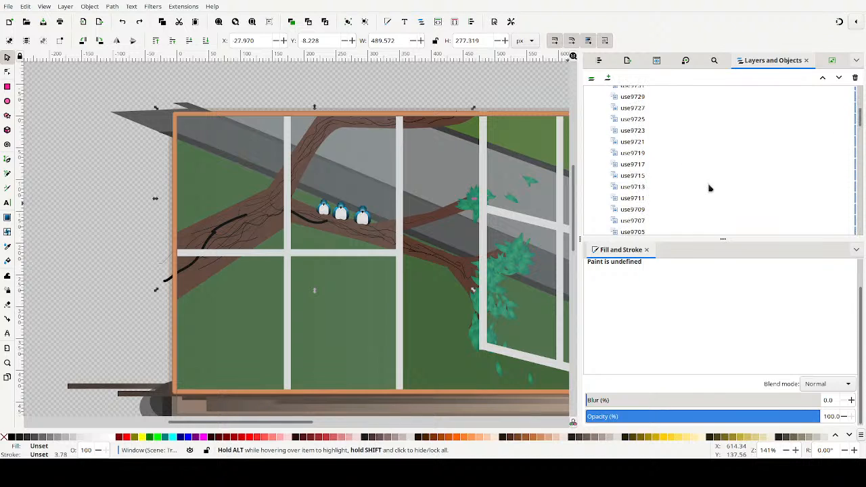
scroll(710, 185, "up", 3)
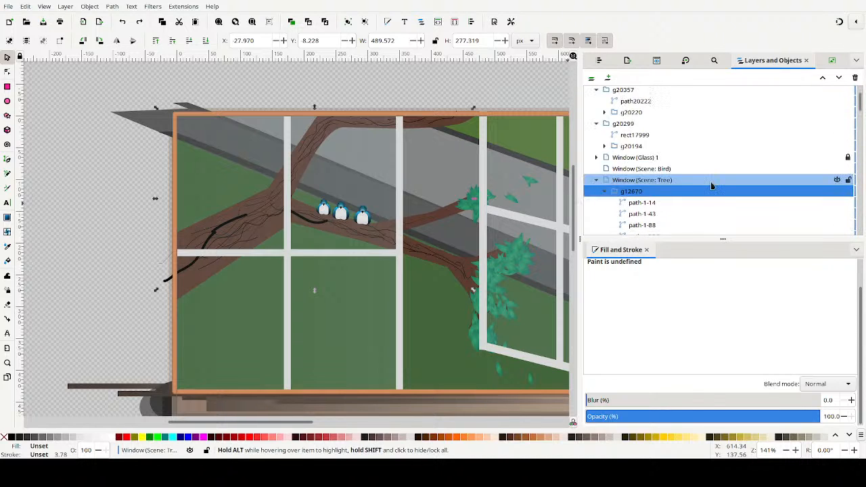
left_click(366, 22)
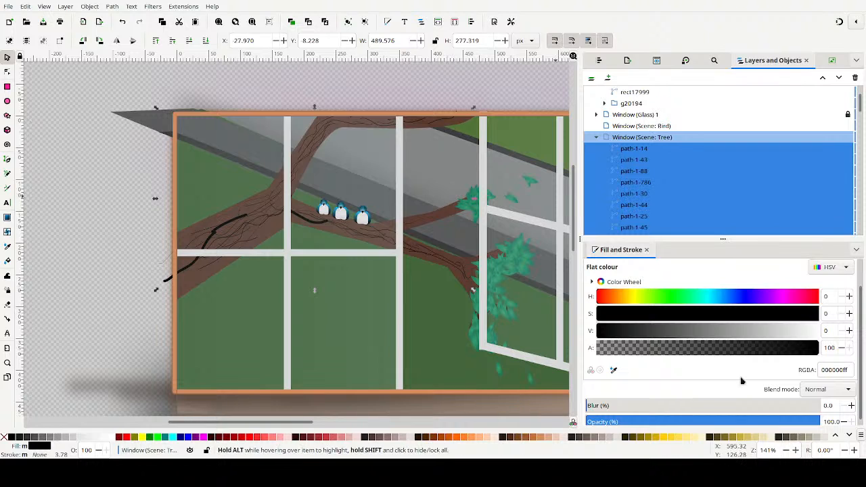
Blur the 46 selected bark line paths to about 13.6%
left_click(632, 403)
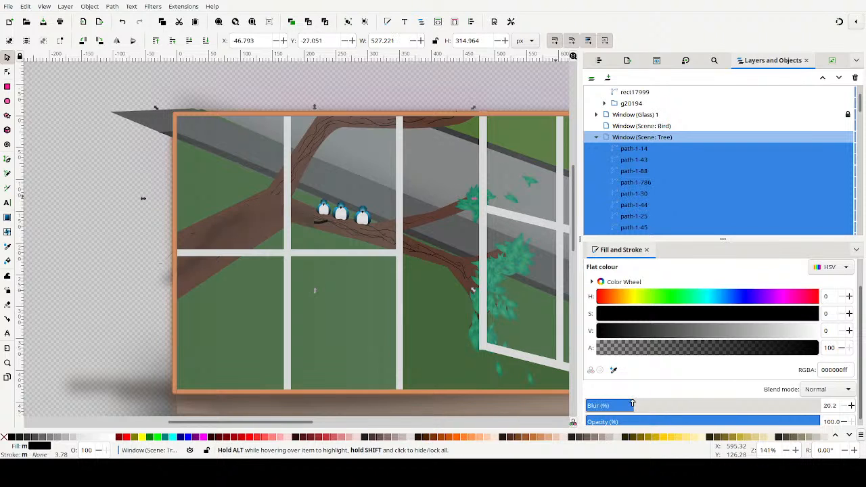
left_click_drag(611, 409, 605, 405)
left_click(841, 407)
left_click(841, 407)
left_click(841, 407)
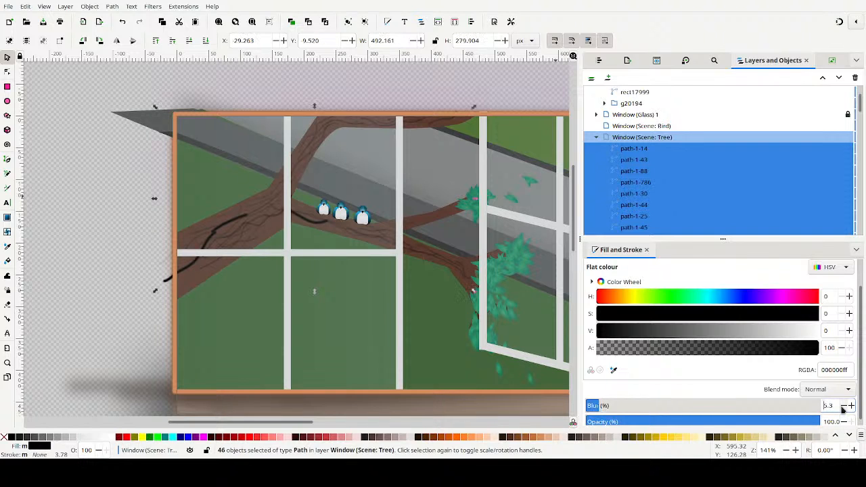
left_click(850, 406)
left_click(849, 406)
left_click(850, 406)
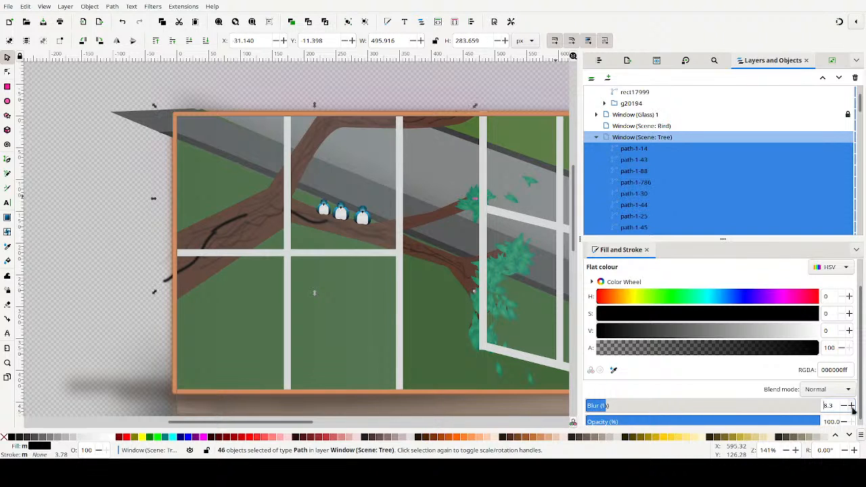
left_click(850, 406)
left_click(850, 406)
left_click(851, 406)
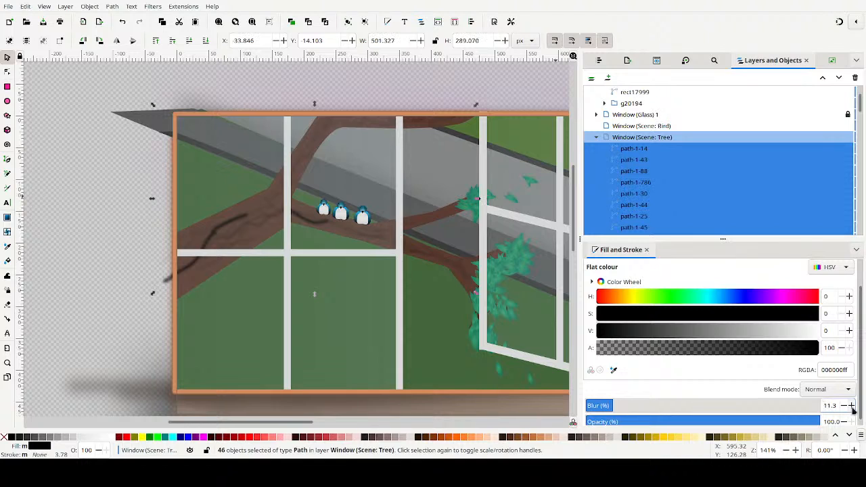
left_click(850, 406)
left_click(850, 406)
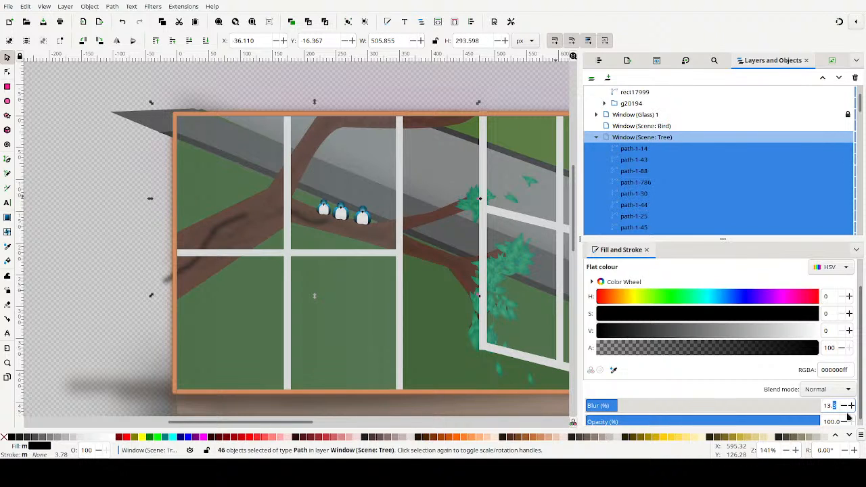
Lower the selected bark lines' opacity to 39.6% and fill them with a radial gradient from black to transparent
scroll(839, 414, "down", 1)
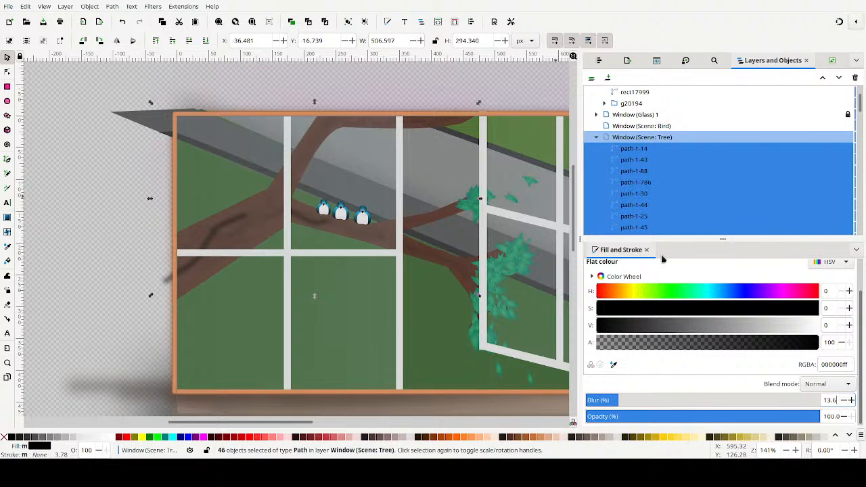
left_click_drag(698, 415, 672, 418)
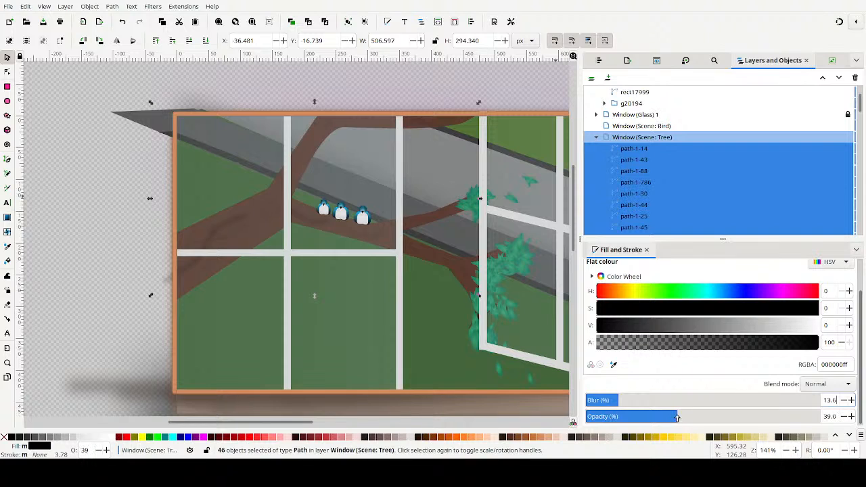
double_click(832, 416)
scroll(857, 295, "up", 2)
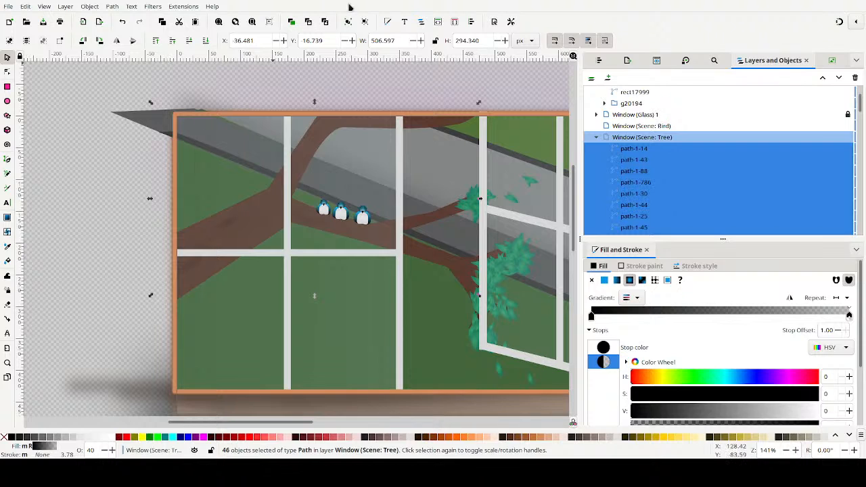
Group the bark line paths and undo the duplicate made of that group
left_click(347, 21)
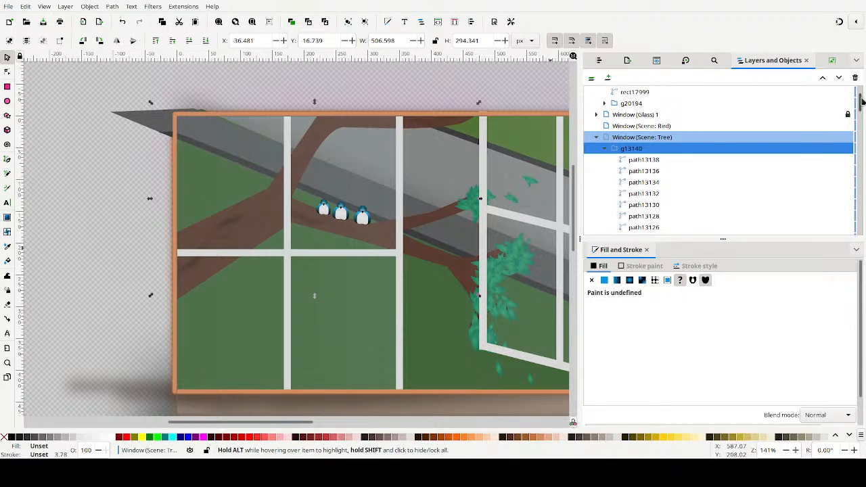
key("ctrl+z")
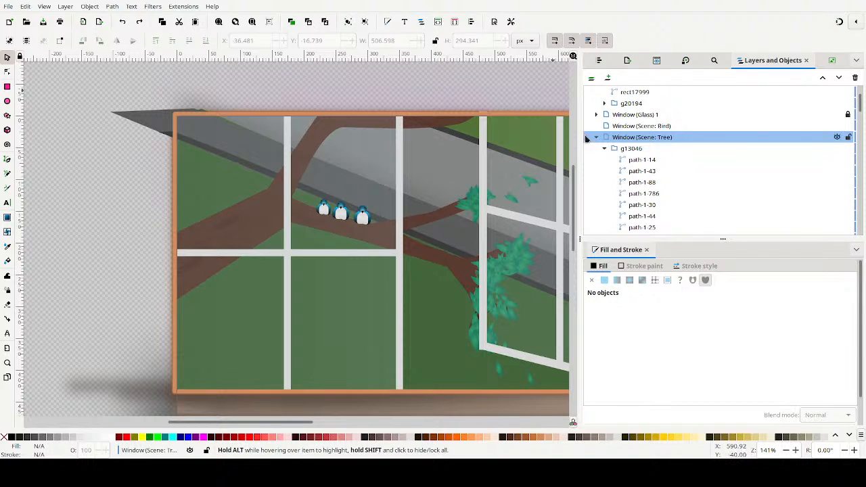
key("ctrl+z")
key("ctrl+z")
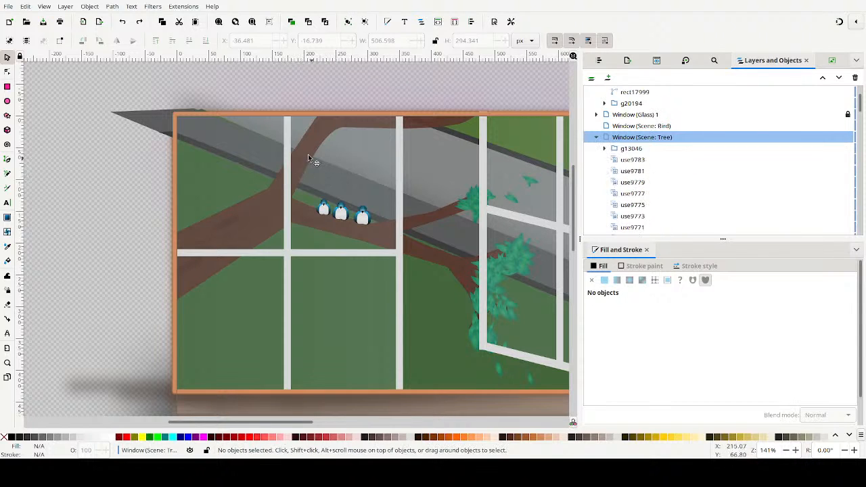
Ungroup the bark lines and reset the selected paths to 0 blur and 100% opacity
left_click(623, 149)
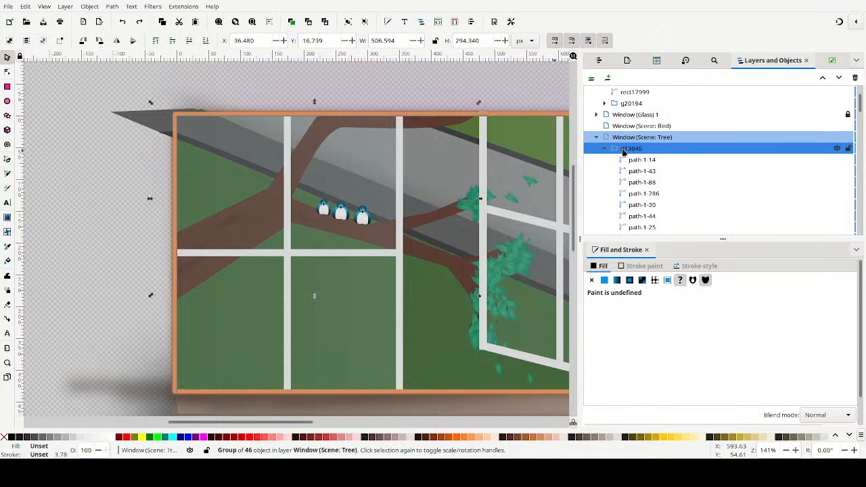
left_click(366, 23)
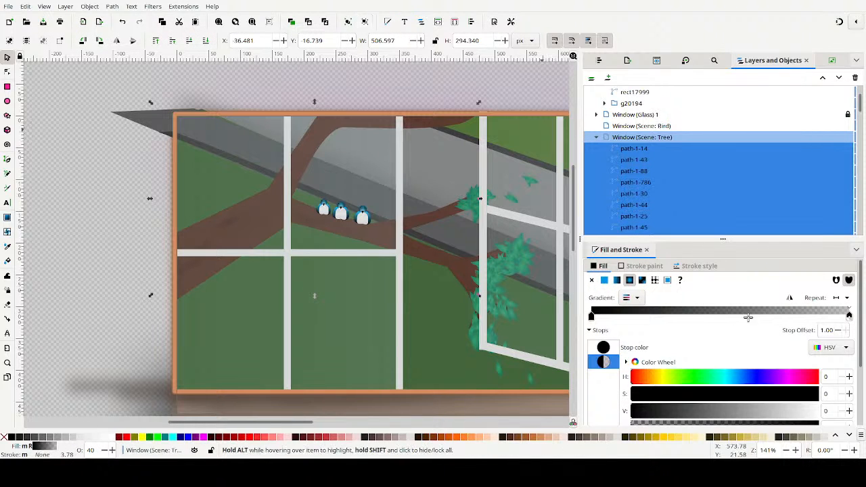
scroll(687, 346, "down", 3)
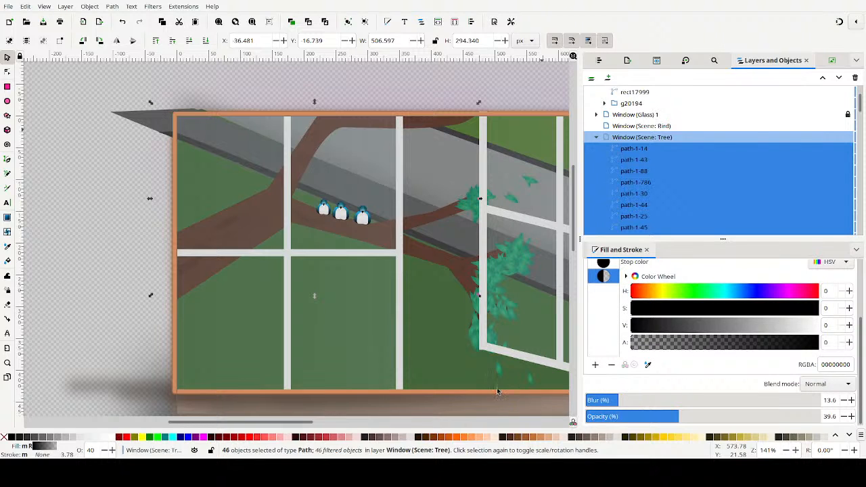
left_click_drag(607, 400, 497, 409)
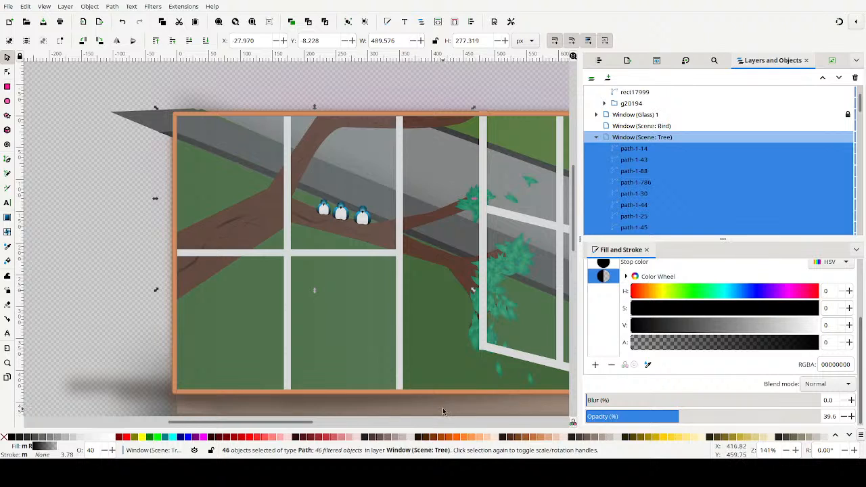
left_click_drag(719, 416, 844, 416)
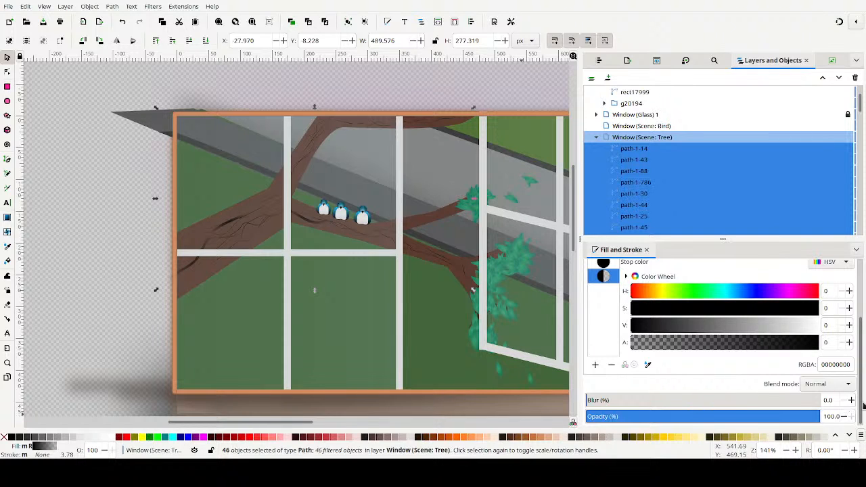
Group the bark line paths in the Window (Scene: Tree) layer and blur the whole group to about 13.4%
scroll(854, 301, "up", 3)
scroll(850, 284, "up", 1)
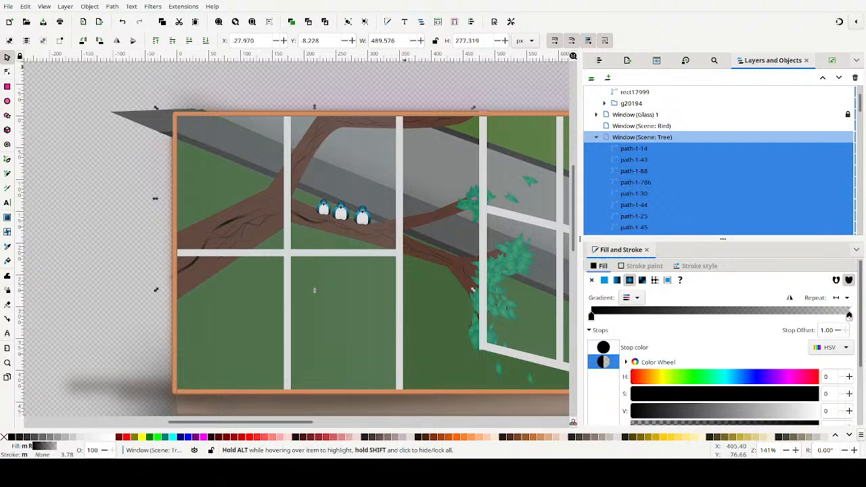
left_click(349, 23)
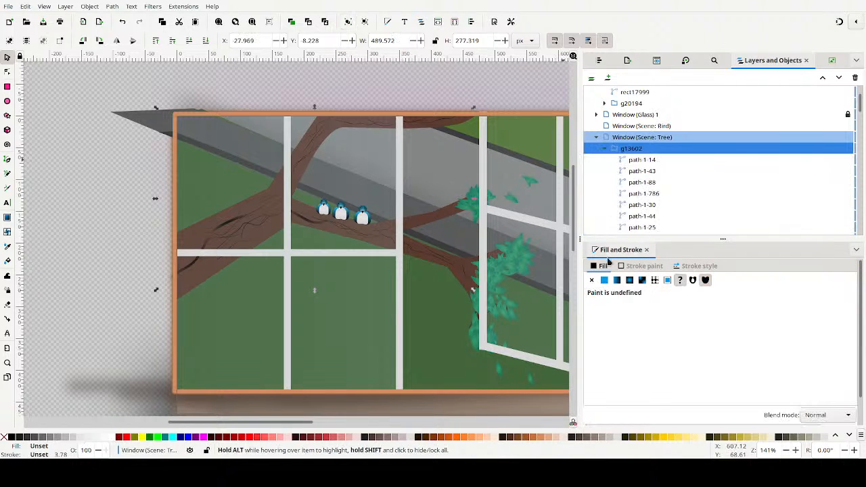
scroll(853, 396, "down", 1)
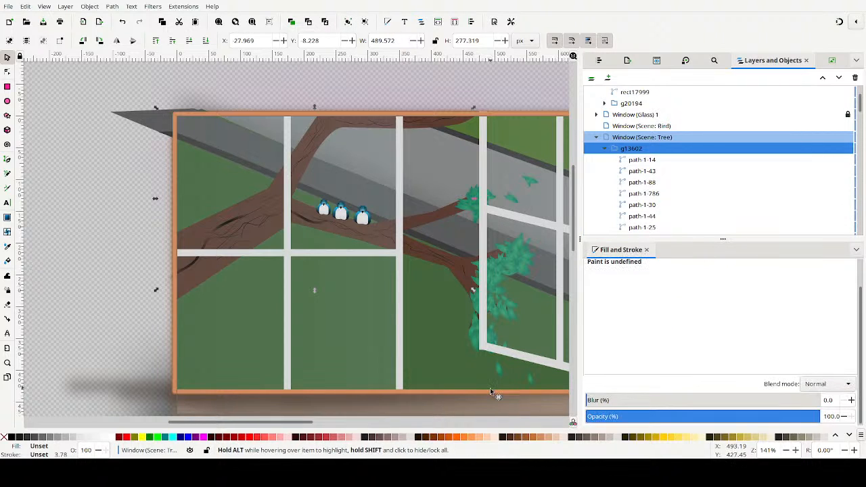
left_click(600, 400)
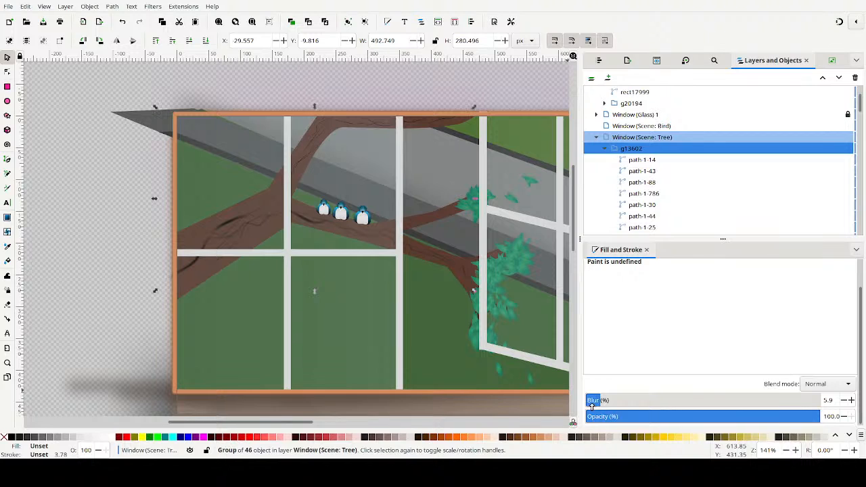
mouse_move(604, 400)
left_mouse_down()
mouse_move(628, 402)
mouse_move(608, 401)
left_mouse_up()
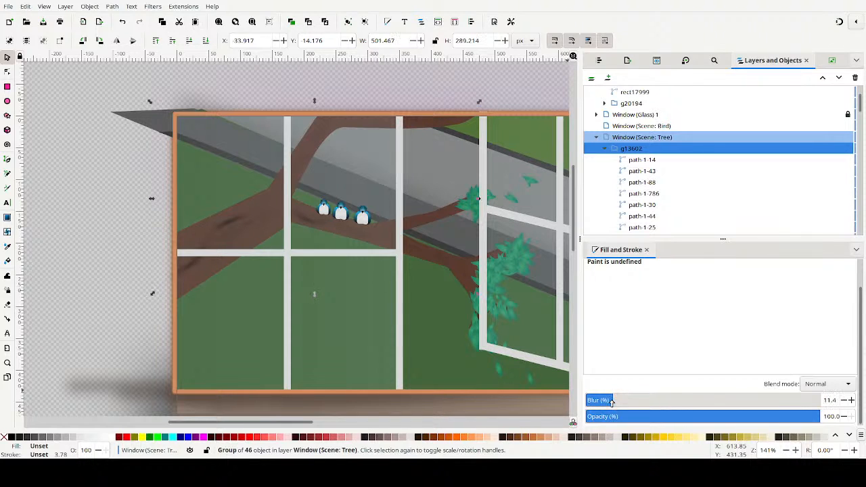
left_click(851, 400)
left_click(851, 399)
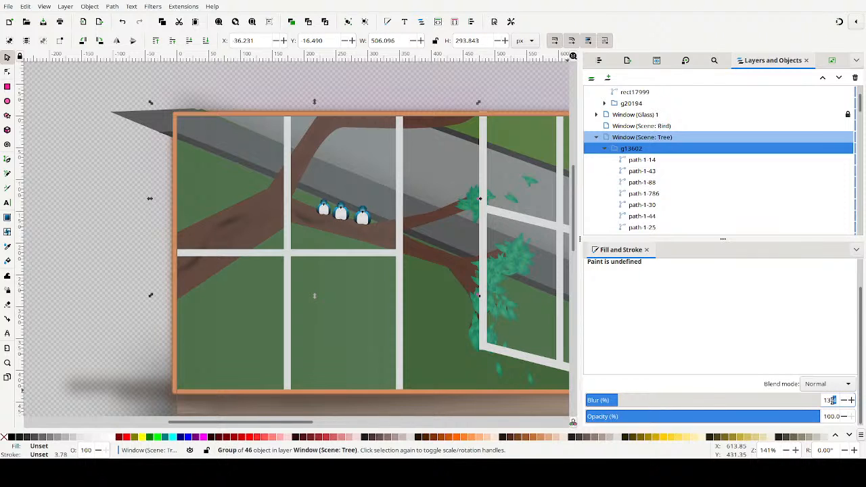
key("Return")
Duplicate the blurred bark line group and reduce the copy's blur to 0
left_click(844, 401)
left_click(844, 401)
left_click(844, 402)
left_click(844, 402)
left_click(844, 403)
left_click(845, 402)
left_click(844, 404)
left_click(843, 403)
left_click(844, 404)
left_click(843, 405)
left_click(845, 404)
left_click(844, 405)
left_click(844, 405)
left_click(844, 405)
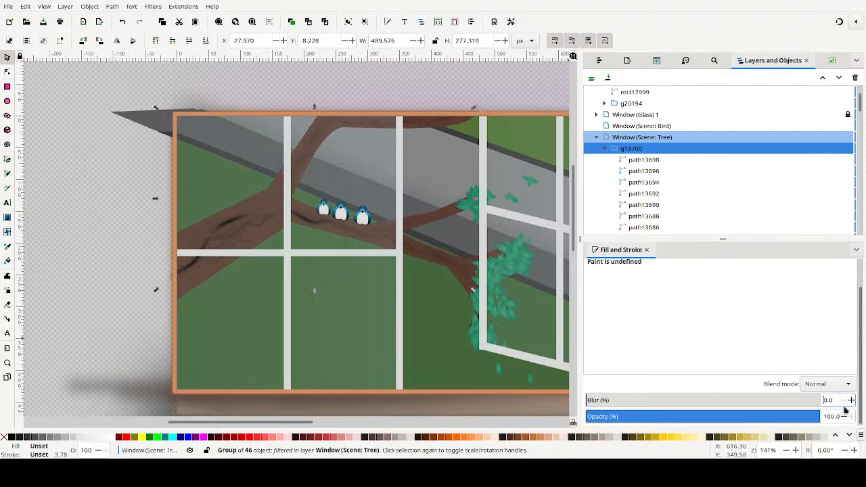
Give the duplicate bark line group a blur of 17.1% and an opacity of 43.6%
left_click(687, 419)
left_click(635, 416)
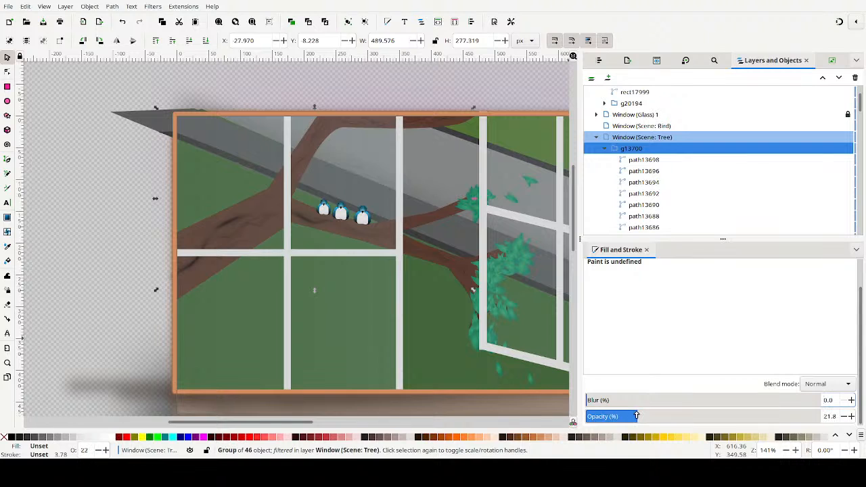
left_click(625, 403)
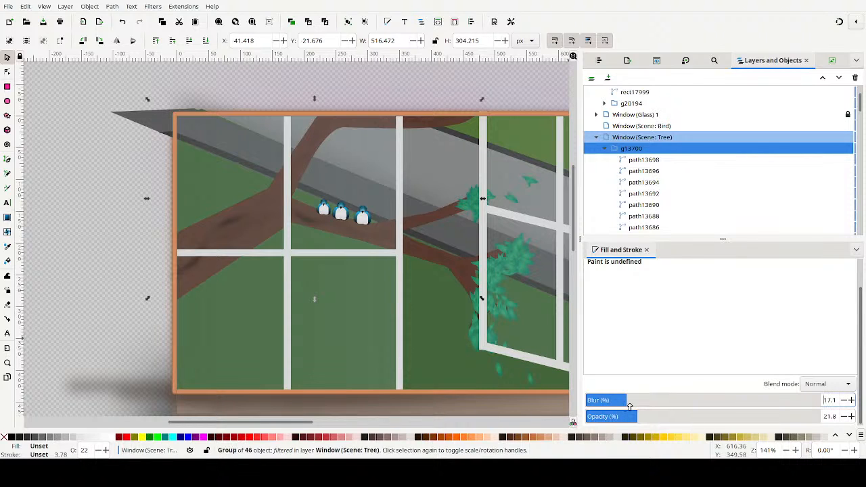
left_click(660, 416)
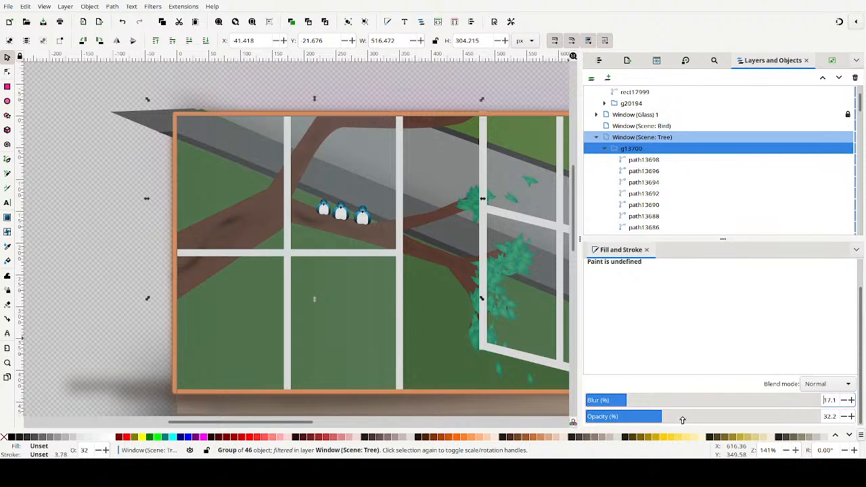
left_click(682, 418)
left_click(852, 417)
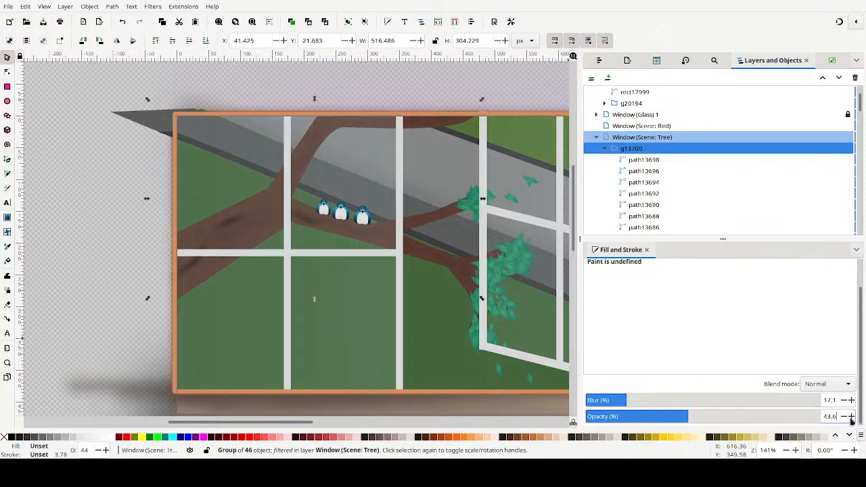
Undo the excessive blur on the duplicate bark line group, set it to 17.6%, and deselect the group
double_click(833, 401)
type("61")
key("Return")
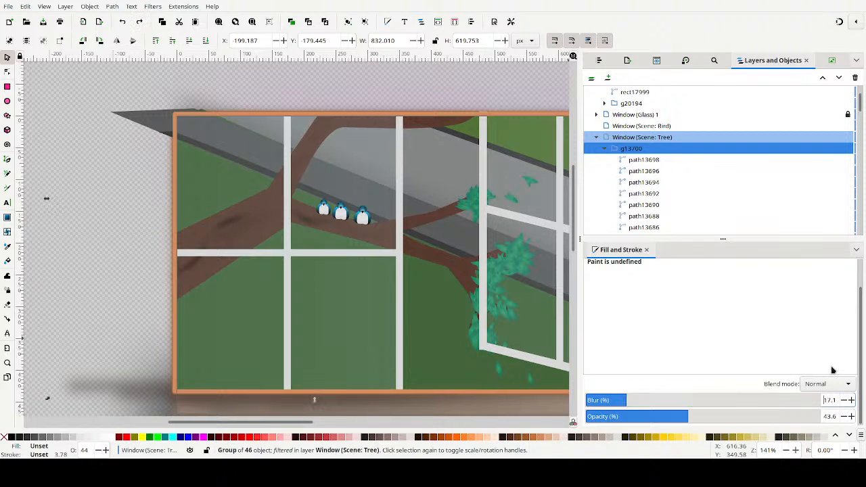
left_click(842, 404)
key("ctrl+z")
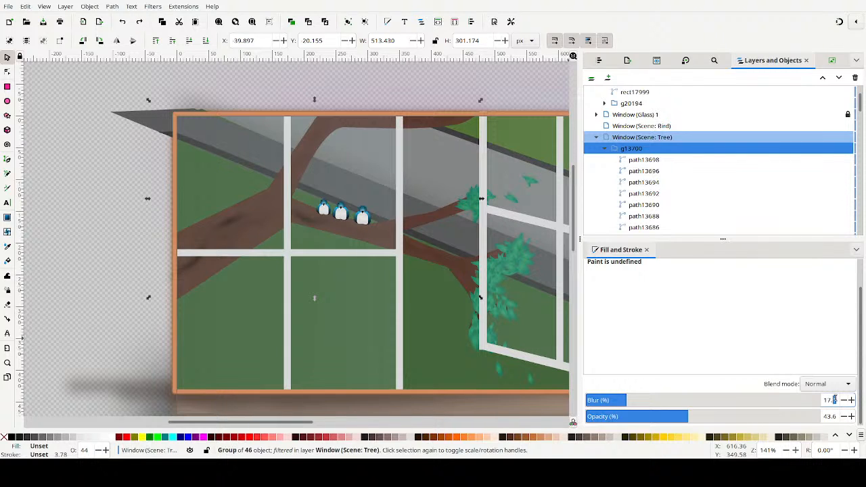
key("Return")
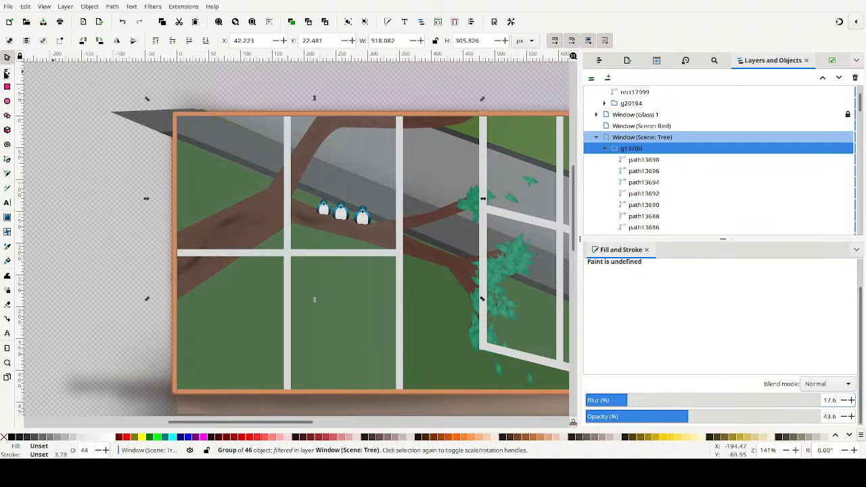
left_click(149, 96)
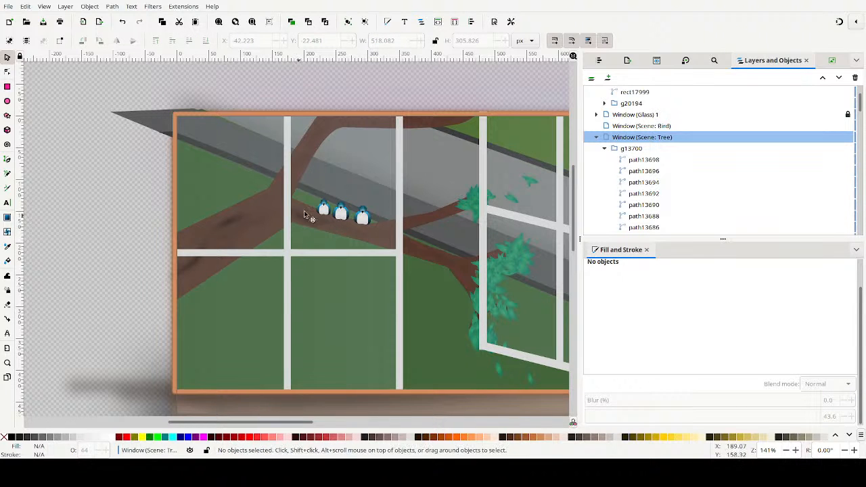
Collapse the two bark line groups inside the Window (Scene: Tree) layer, leaving the duplicate group selected
scroll(348, 195, "up", 1)
scroll(283, 199, "right", 2)
mouse_move(283, 200)
left_mouse_down()
mouse_move(214, 172)
mouse_move(401, 187)
left_mouse_up()
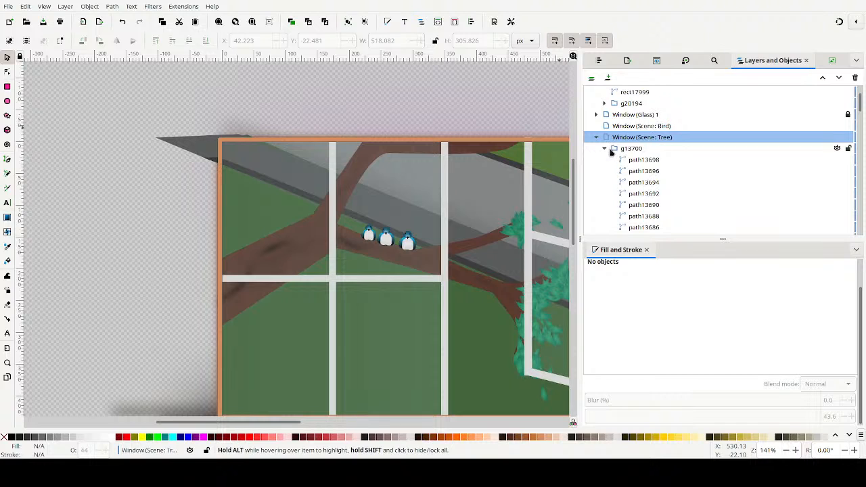
left_click(610, 151)
left_click(606, 149)
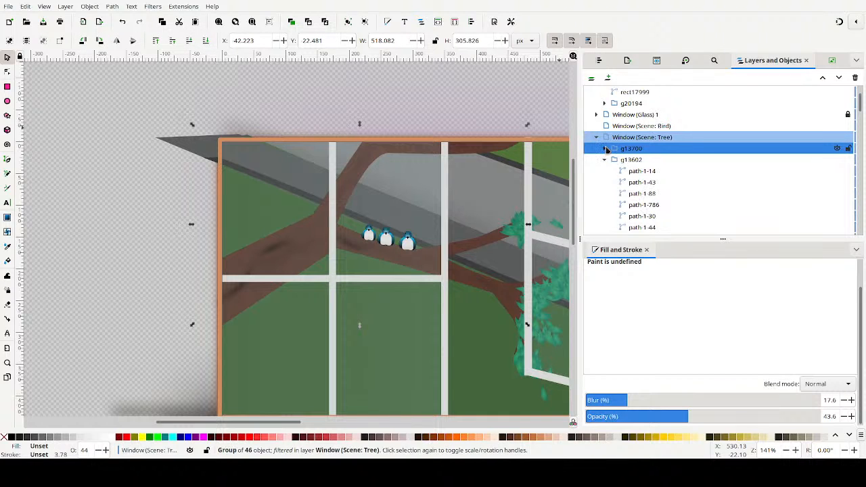
left_click(606, 161)
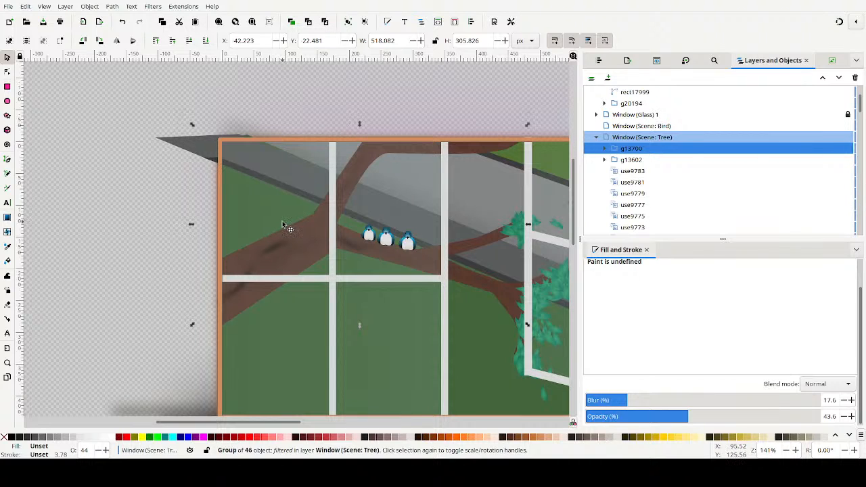
Place a circle about 44 px wide on the thick branch and lighten its fill to hue 15, saturation 48, value 76
left_click(6, 101)
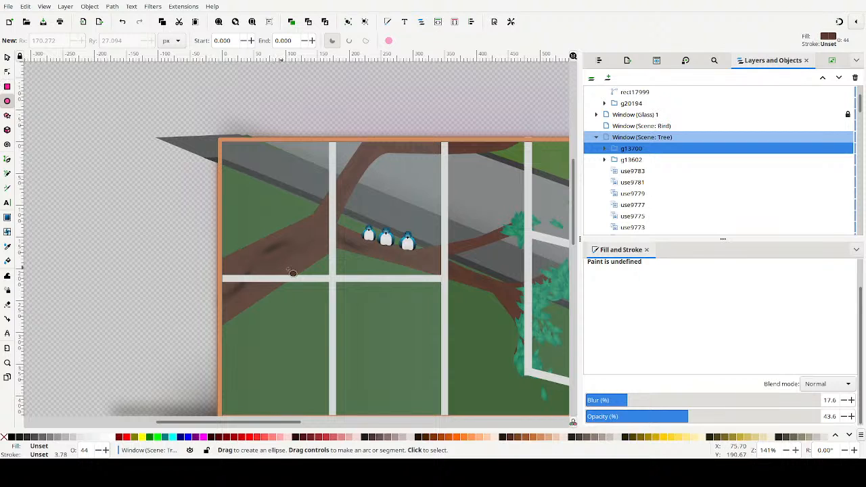
left_click_drag(278, 238, 307, 268)
left_click(719, 331)
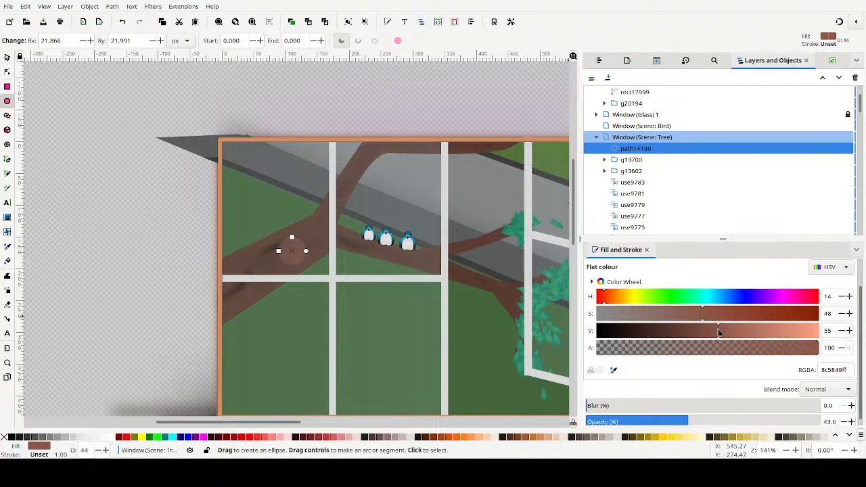
left_click(849, 330)
left_click(849, 330)
left_click(849, 330)
left_click(849, 330)
left_click(849, 330)
left_click(849, 331)
left_click(850, 331)
left_click(850, 331)
left_click(850, 330)
left_click(850, 330)
left_click(849, 330)
left_click(850, 331)
left_click(849, 331)
left_click(849, 331)
left_click(840, 314)
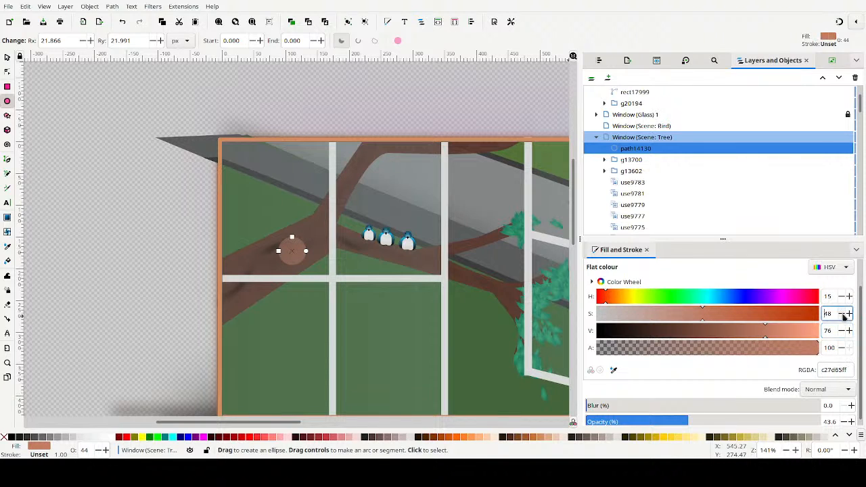
left_click(6, 58)
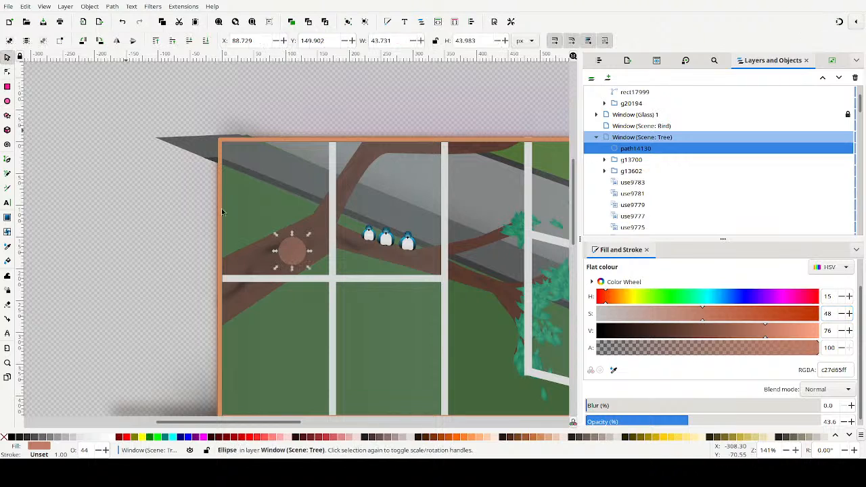
left_click_drag(289, 252, 274, 248)
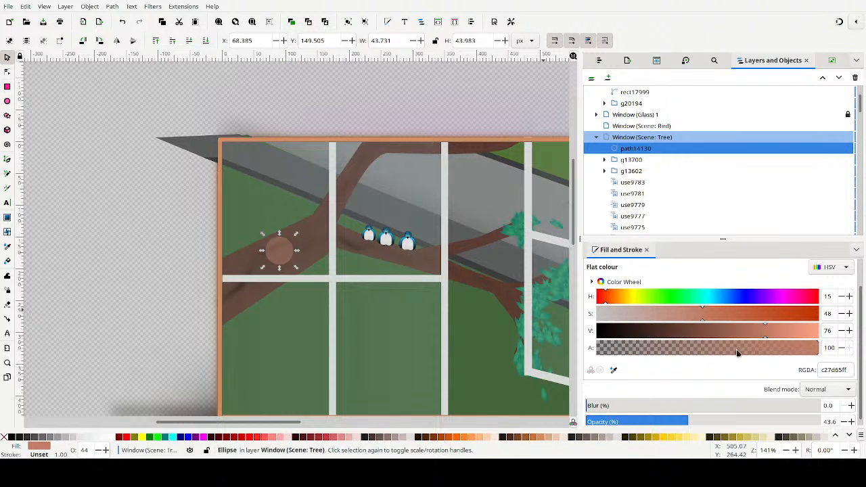
Set the circle's fill alpha to 55 and its blur to 55.5%
left_click(721, 350)
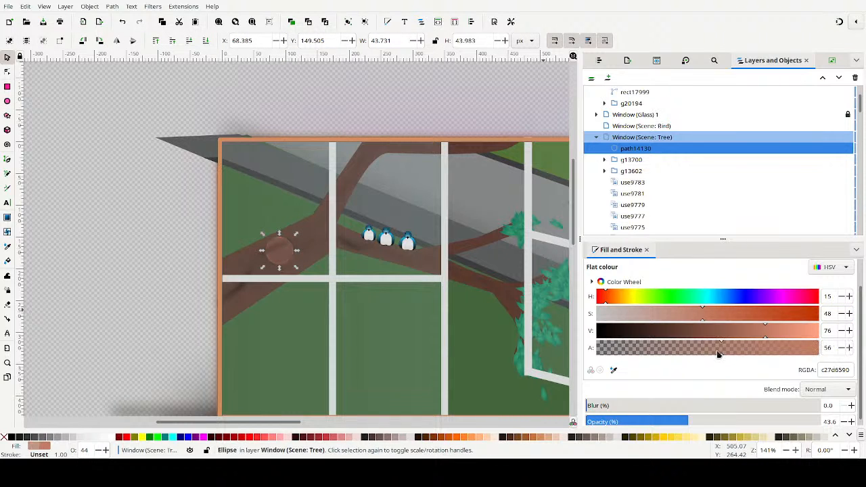
left_click(843, 351)
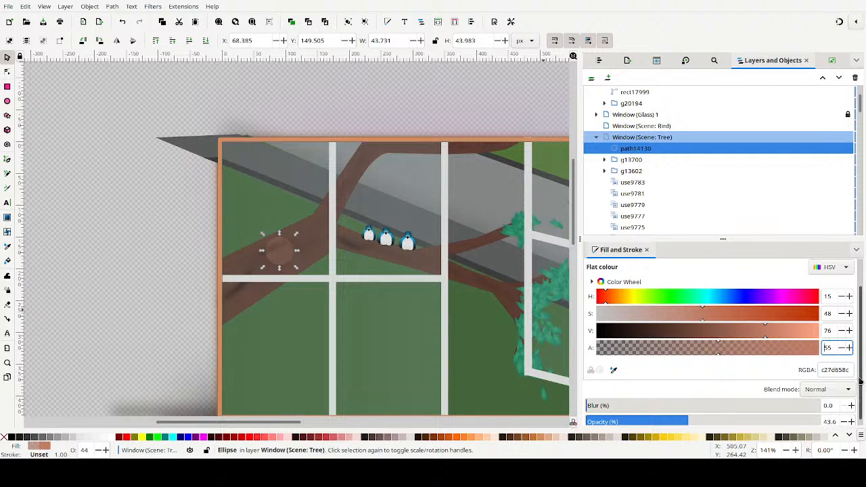
scroll(772, 397, "down", 1)
left_click_drag(675, 400, 715, 412)
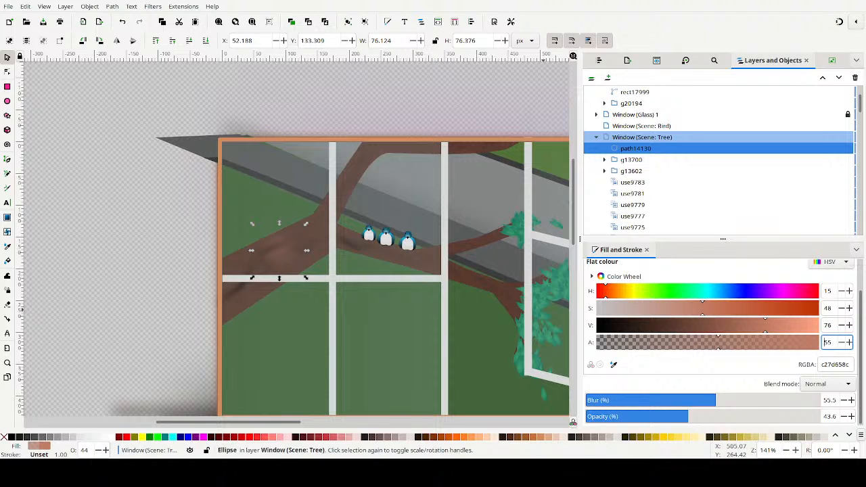
Duplicate the blurred circle several times, spreading the highlight copies along the thick branch and onto the branch beside the birds
left_click_drag(272, 252, 369, 262)
key("ctrl+d")
key("ctrl+d")
key("ctrl+d")
key("ctrl+d")
key("ctrl+d")
key("ctrl+d")
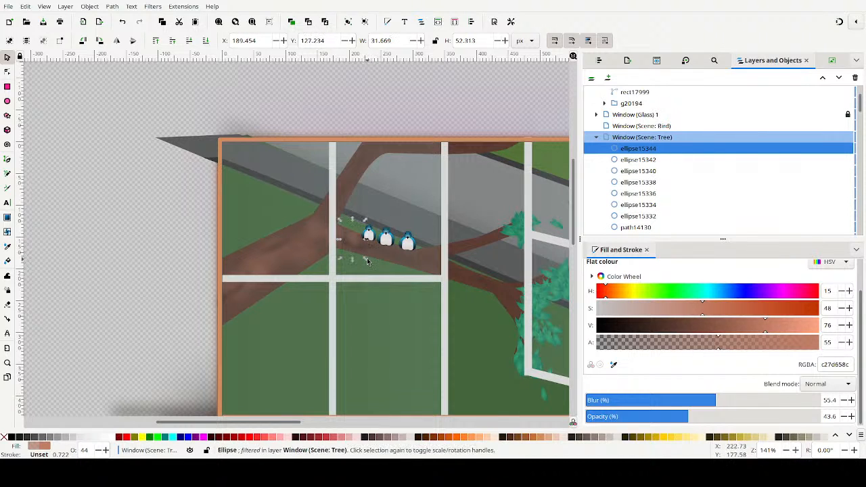
Undo the last change to the highlight beside the birds and resize it with locked proportions to about 32 px wide, including a duplicate
key("ctrl+z")
left_click(435, 41)
left_click_drag(378, 264, 376, 209)
left_click(373, 216)
mouse_move(355, 237)
left_mouse_down()
mouse_move(345, 244)
mouse_move(366, 249)
left_mouse_up()
key("ctrl+d")
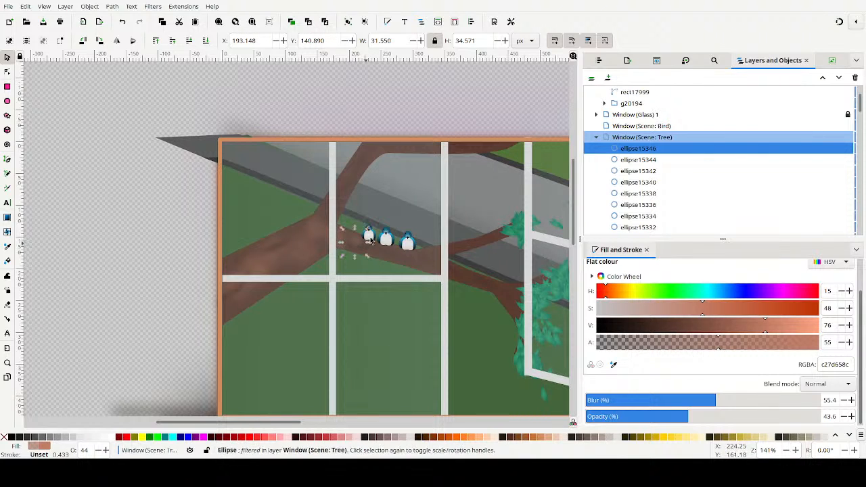
left_click(401, 210)
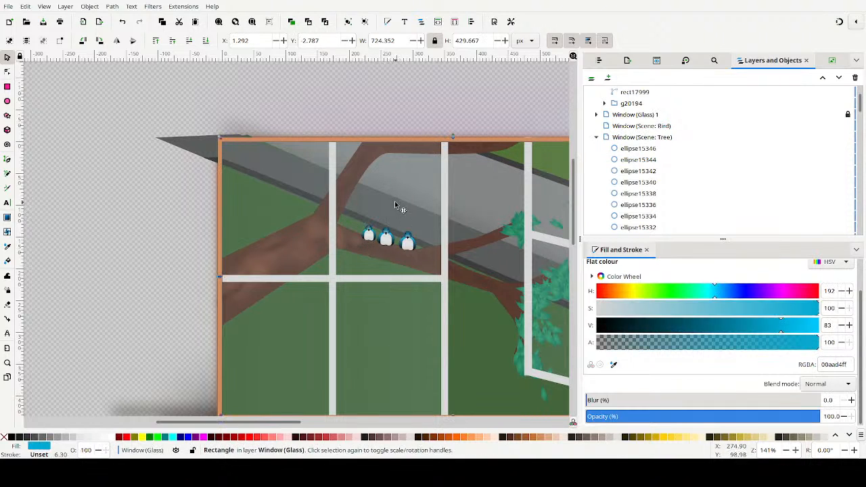
Duplicate the highlight at the branch fork, move the copy onto the upper branch near the window frame's top edge, and clear the selection
left_click(318, 231)
key("ctrl+d")
mouse_move(319, 231)
left_mouse_down()
mouse_move(357, 198)
mouse_move(353, 189)
mouse_move(387, 147)
mouse_move(382, 137)
left_mouse_up()
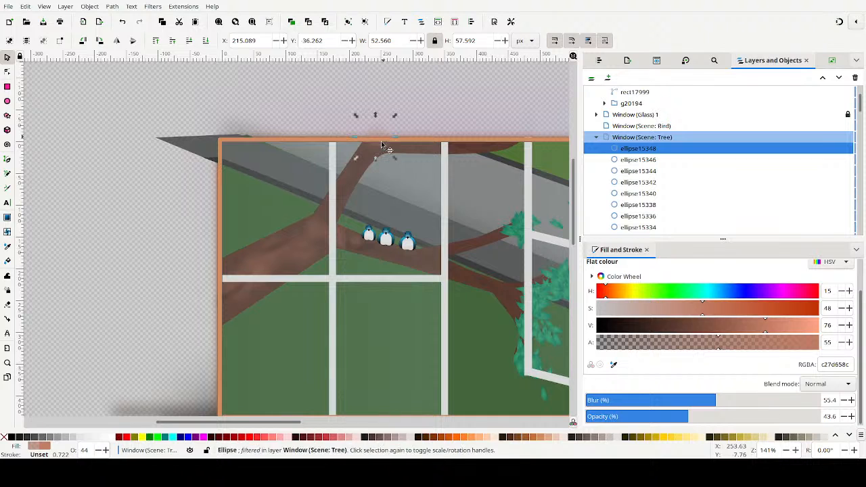
key("Escape")
left_click(339, 286)
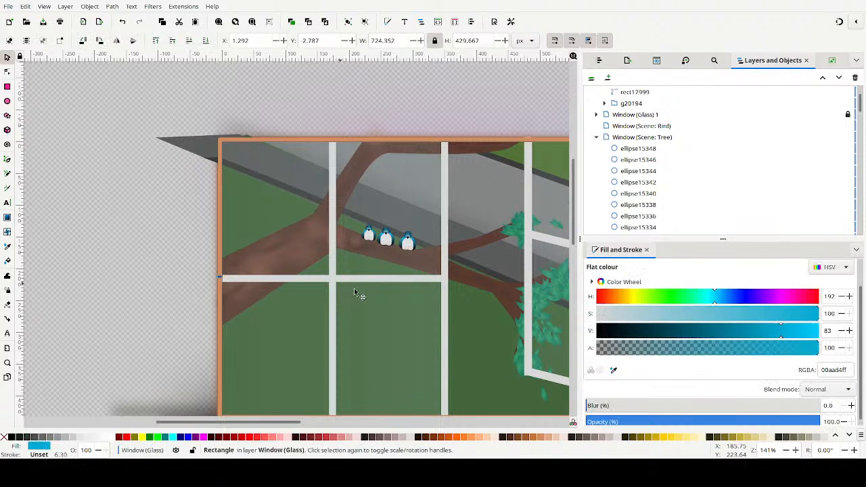
key("Escape")
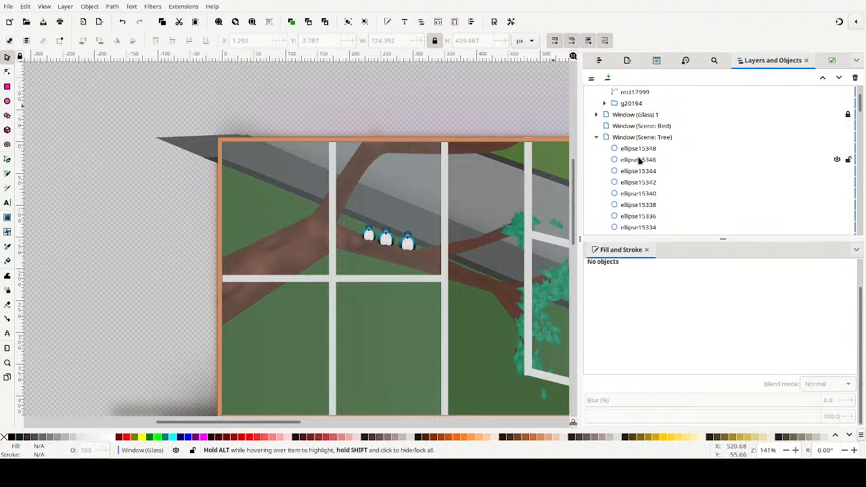
Select the duplicate bark line group g13700 in the Window (Scene: Tree) layer and expand it
scroll(670, 148, "down", 3)
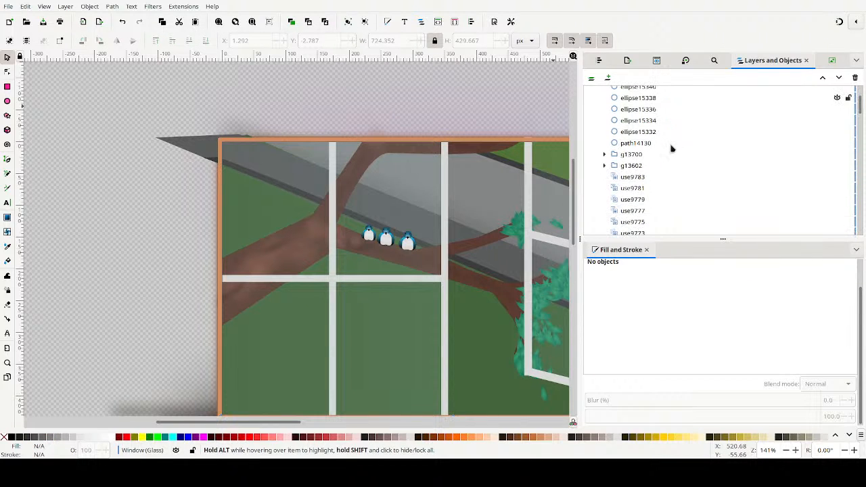
left_click(631, 165)
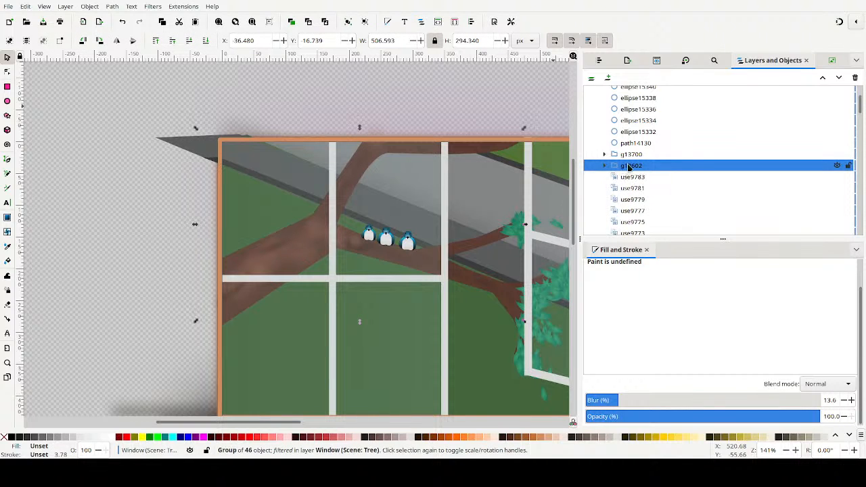
left_click(631, 154)
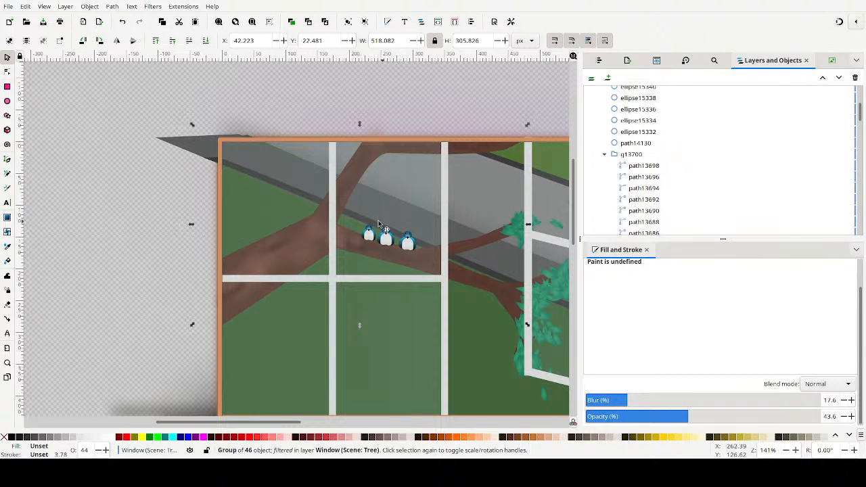
Try a stronger blur of 27.6% on the duplicate bark line group
left_click(851, 400)
left_click(851, 400)
left_click(850, 400)
left_click(851, 400)
left_click(851, 399)
left_click(851, 400)
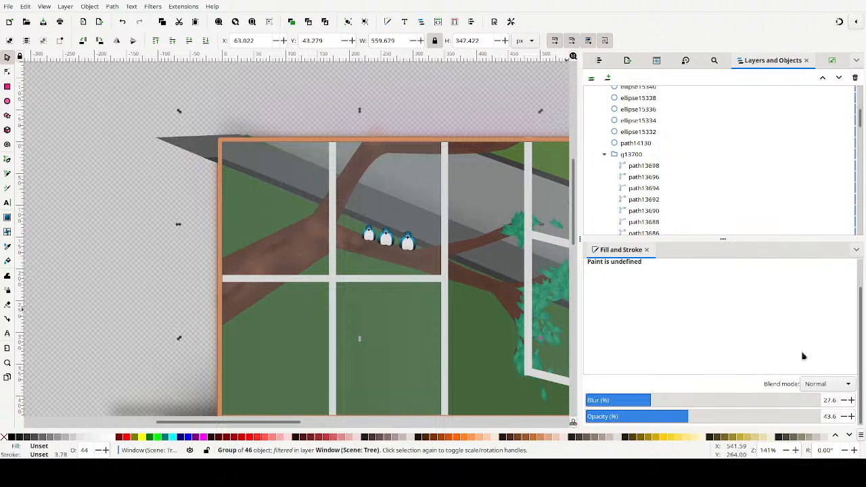
Reduce the duplicate bark line group's blur to 3.6%
left_click(843, 400)
left_click(843, 400)
left_click(842, 400)
left_click(843, 400)
left_click(842, 400)
left_click(843, 400)
left_click(843, 400)
left_click(842, 400)
left_click(843, 400)
left_click(842, 400)
left_click(843, 400)
left_click(843, 399)
left_click(843, 400)
left_click(843, 400)
left_click(842, 400)
left_click(843, 399)
left_click(843, 400)
left_click(843, 399)
left_click(843, 400)
left_click(843, 400)
left_click(843, 399)
left_click(842, 400)
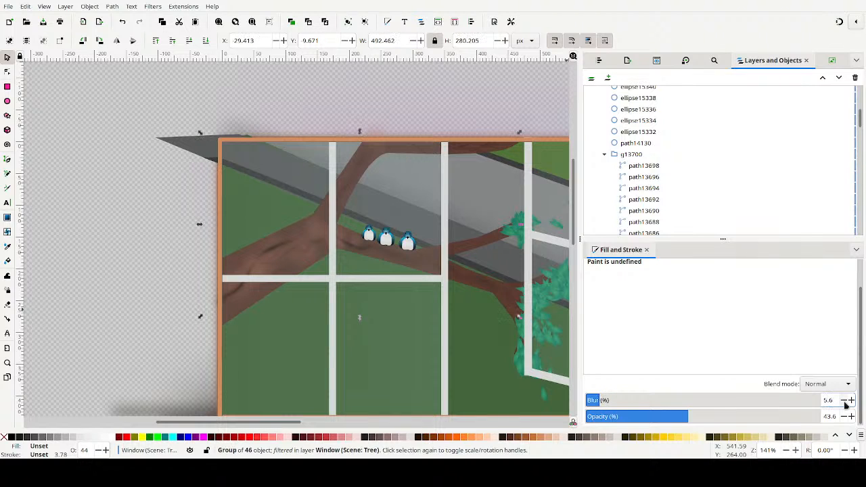
left_click(842, 400)
left_click(843, 400)
Lower the duplicate bark line group's opacity to 7.6%
left_click(622, 419)
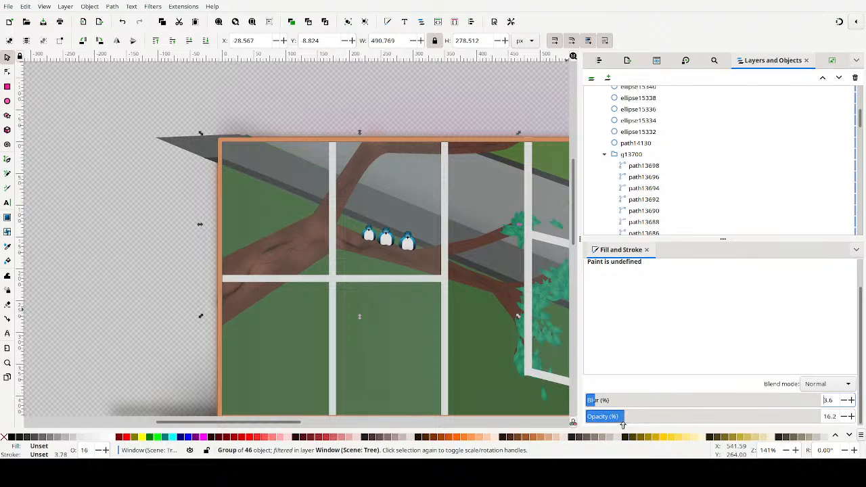
left_click_drag(610, 417, 608, 418)
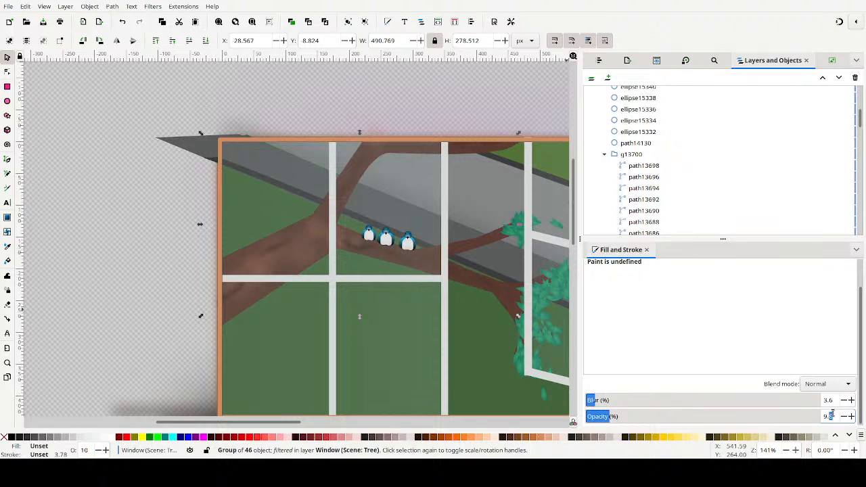
key("Down")
key("Down")
key("Down")
Examine the bark texture on the branches up close and in the whole window, and deselect the bark line group
left_click_drag(300, 234, 360, 214)
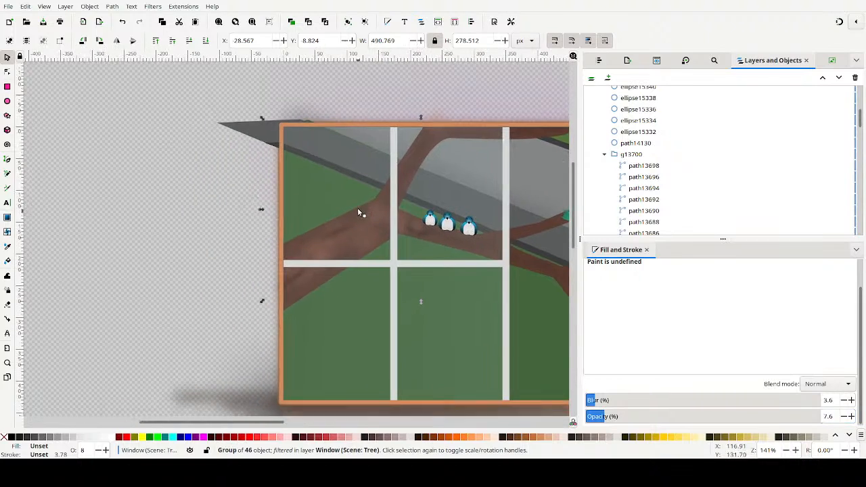
scroll(298, 207, "up", 2)
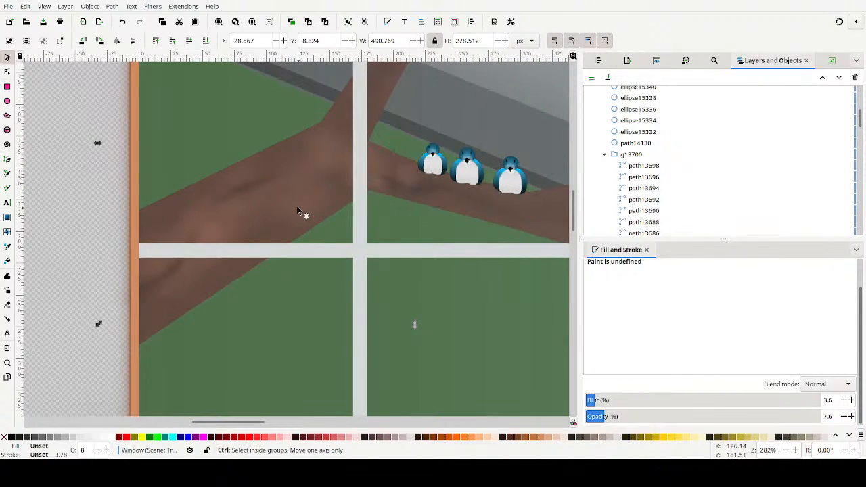
scroll(296, 214, "up", 2)
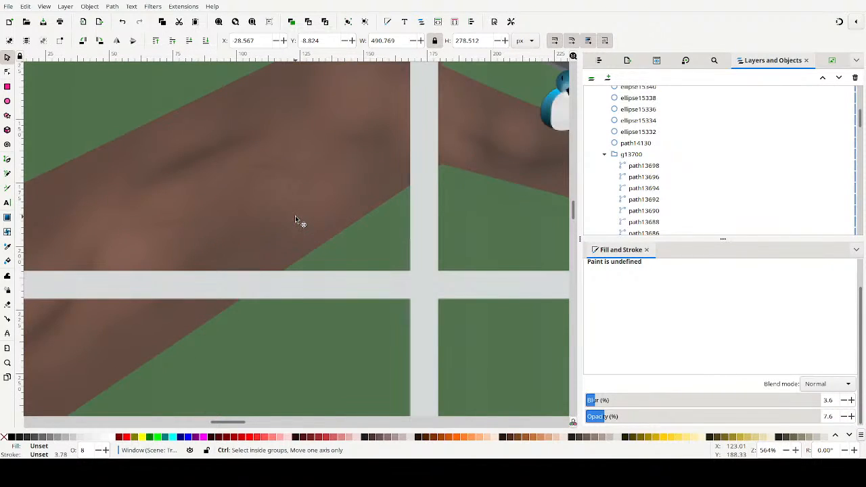
scroll(295, 215, "down", 6)
scroll(303, 217, "up", 2)
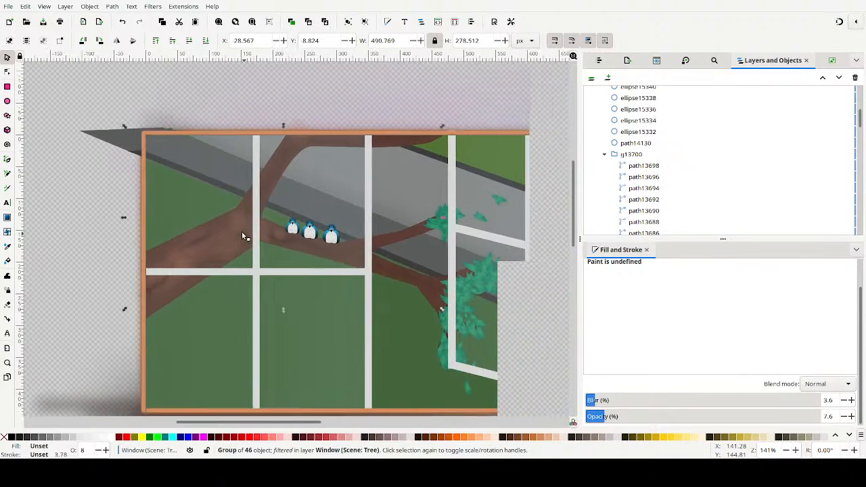
left_click_drag(242, 232, 310, 213)
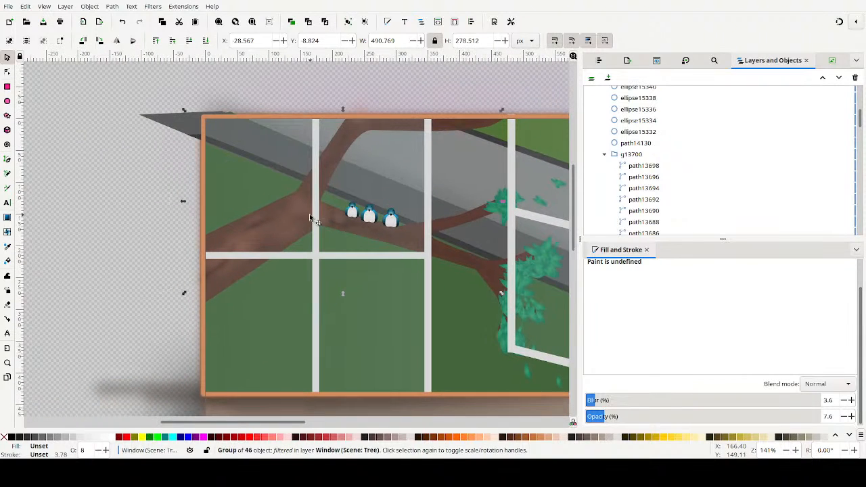
left_click(136, 181)
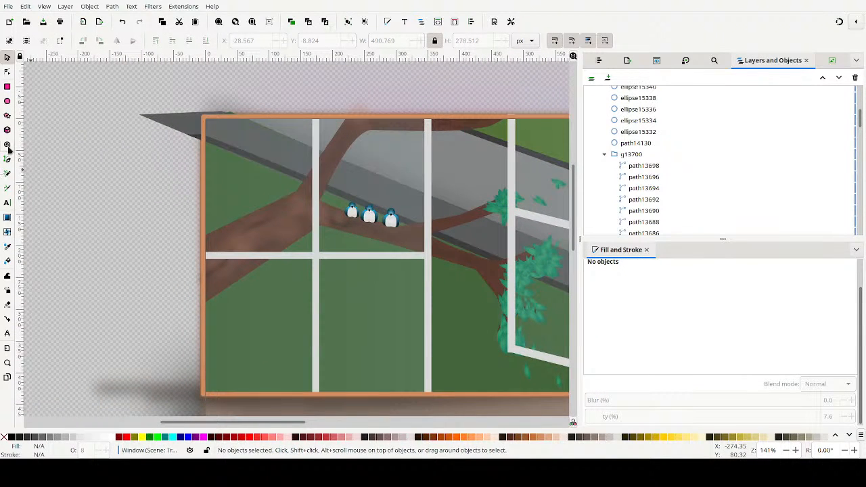
Set the Calligraphy tool's fill to brown 784421, try a stroke on the thick branch, and undo that stroke
left_click(8, 188)
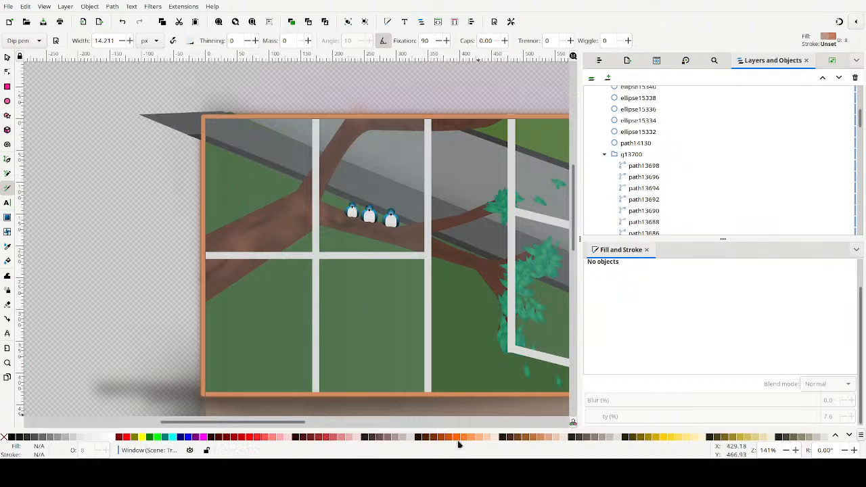
left_click(518, 440)
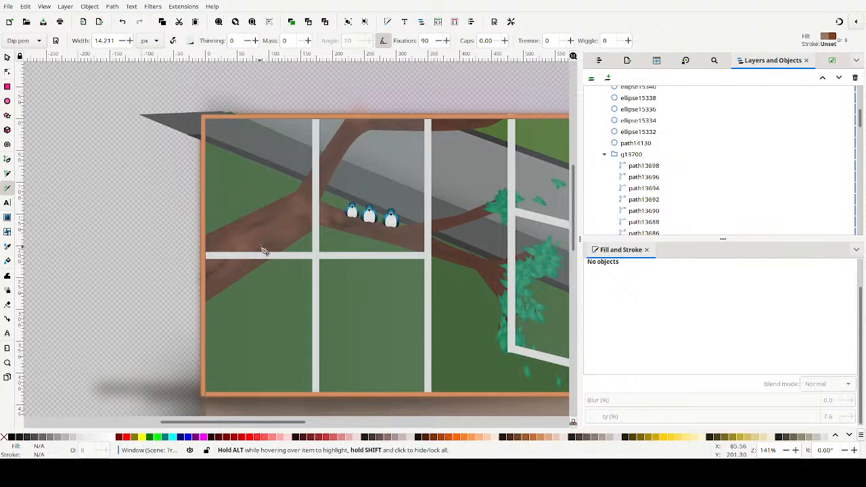
left_click_drag(234, 246, 223, 268)
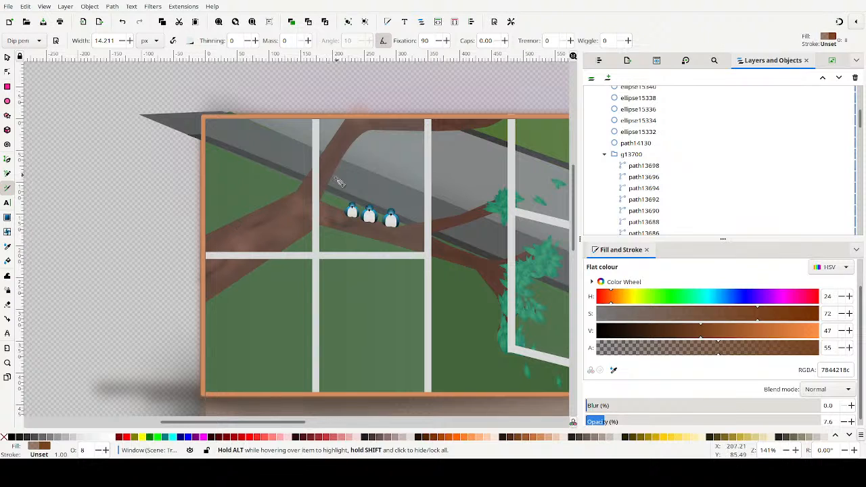
key("ctrl+z")
Set the calligraphy stroke width to 1.376 px and draw a thin stroke across the lower part of the thick branch
left_click_drag(107, 41, 98, 40)
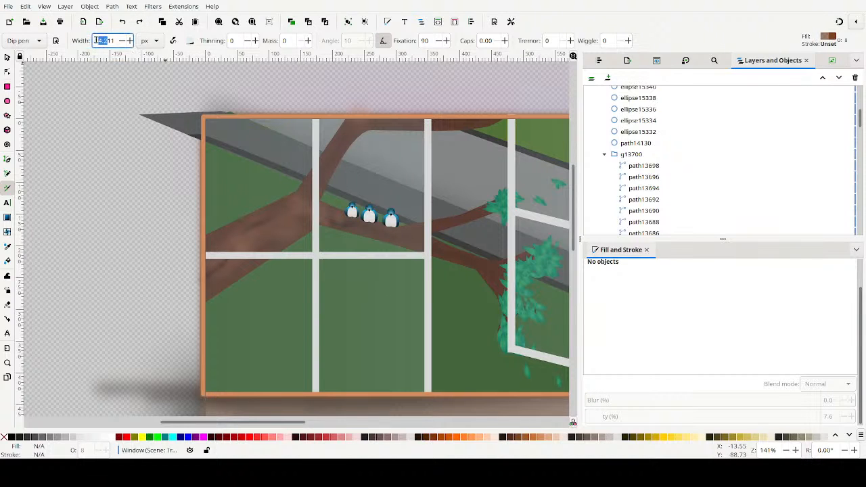
key("alt+Tab")
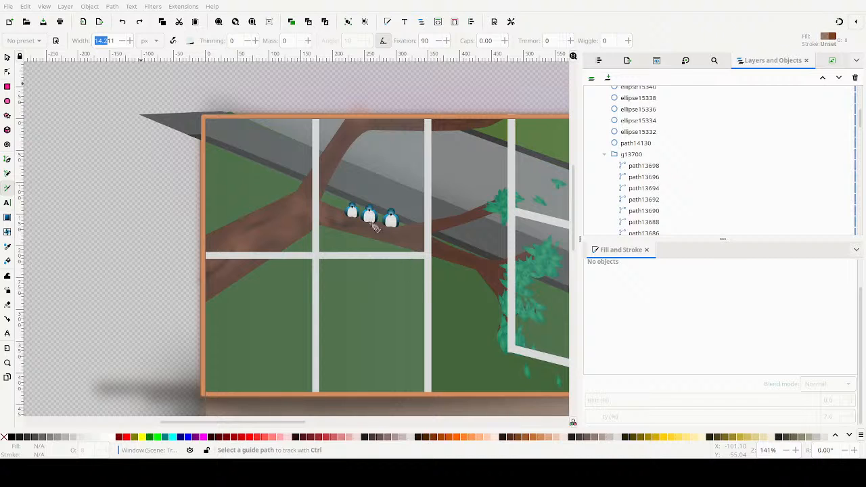
key("alt+Tab")
double_click(117, 41)
triple_click(117, 41)
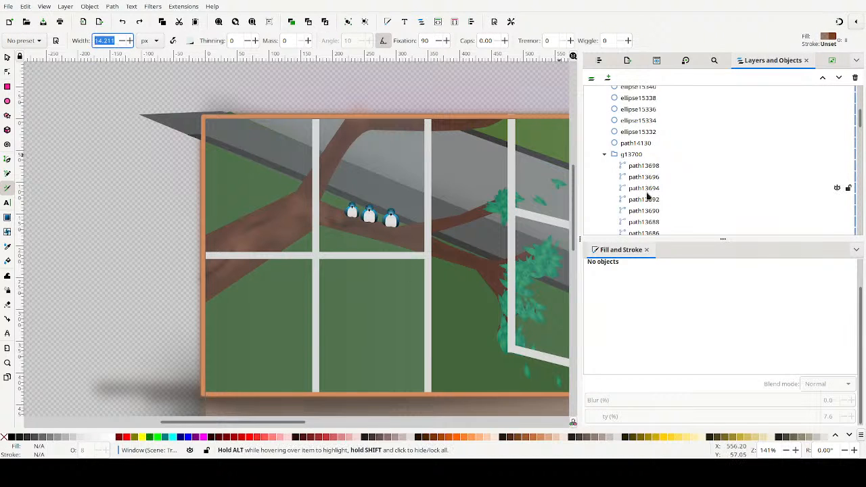
type("1.376")
key("Return")
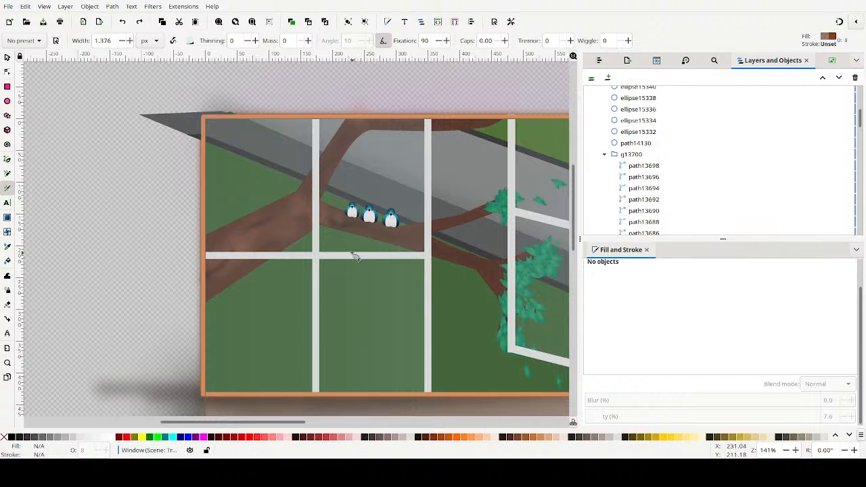
left_click_drag(210, 279, 246, 269)
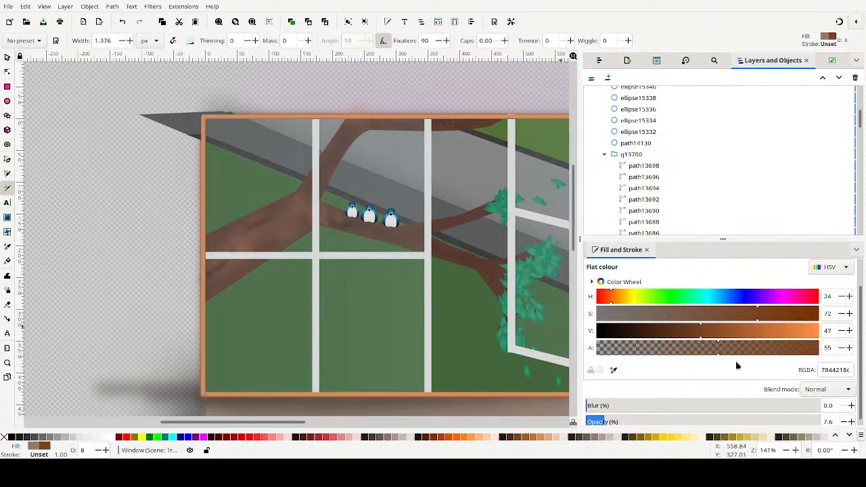
Set the 784421 brown calligraphy fill to alpha 100 and opacity 100%, and draw thin bark strokes along the thick and thin branches
left_click_drag(744, 355, 820, 354)
left_click_drag(779, 421, 821, 421)
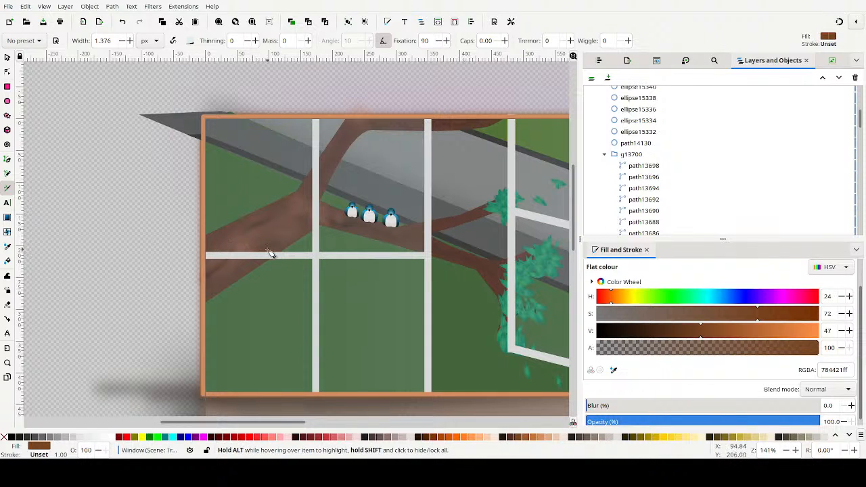
mouse_move(237, 246)
left_mouse_down()
mouse_move(247, 251)
mouse_move(269, 238)
mouse_move(257, 249)
mouse_move(269, 246)
left_mouse_up()
mouse_move(284, 213)
left_mouse_down()
mouse_move(252, 220)
mouse_move(267, 219)
mouse_move(267, 233)
mouse_move(231, 233)
mouse_move(251, 238)
mouse_move(228, 249)
mouse_move(221, 241)
mouse_move(228, 257)
mouse_move(234, 239)
mouse_move(217, 270)
left_mouse_up()
mouse_move(217, 255)
left_mouse_down()
mouse_move(207, 288)
mouse_move(211, 266)
mouse_move(207, 288)
mouse_move(218, 287)
mouse_move(213, 268)
mouse_move(227, 251)
mouse_move(227, 272)
mouse_move(235, 243)
mouse_move(265, 227)
left_mouse_up()
mouse_move(254, 239)
left_mouse_down()
mouse_move(274, 217)
mouse_move(257, 234)
mouse_move(284, 208)
mouse_move(268, 231)
mouse_move(272, 221)
mouse_move(301, 211)
left_mouse_up()
mouse_move(290, 217)
left_mouse_down()
mouse_move(354, 131)
mouse_move(324, 158)
mouse_move(364, 122)
mouse_move(356, 131)
mouse_move(371, 122)
mouse_move(479, 132)
left_mouse_up()
mouse_move(321, 213)
left_mouse_down()
mouse_move(358, 227)
mouse_move(342, 230)
mouse_move(422, 235)
mouse_move(404, 239)
mouse_move(388, 235)
mouse_move(492, 217)
left_mouse_up()
mouse_move(423, 246)
left_mouse_down()
mouse_move(447, 251)
mouse_move(426, 250)
mouse_move(445, 252)
mouse_move(409, 240)
mouse_move(433, 253)
mouse_move(412, 249)
mouse_move(434, 246)
mouse_move(493, 271)
mouse_move(497, 286)
mouse_move(500, 275)
mouse_move(484, 263)
mouse_move(497, 271)
mouse_move(429, 249)
left_mouse_up()
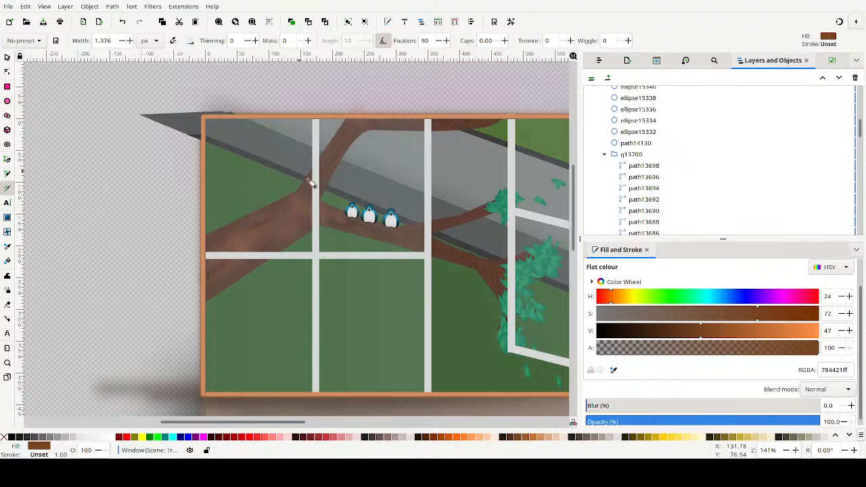
Collapse the two older bark groups in the object list, select all loose calligraphy strokes above them, and group the strokes
scroll(704, 126, "up", 15)
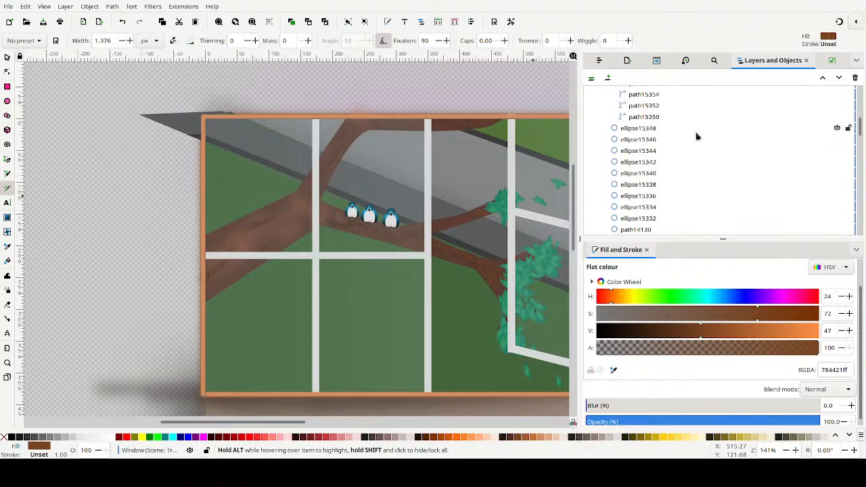
scroll(697, 138, "up", 15)
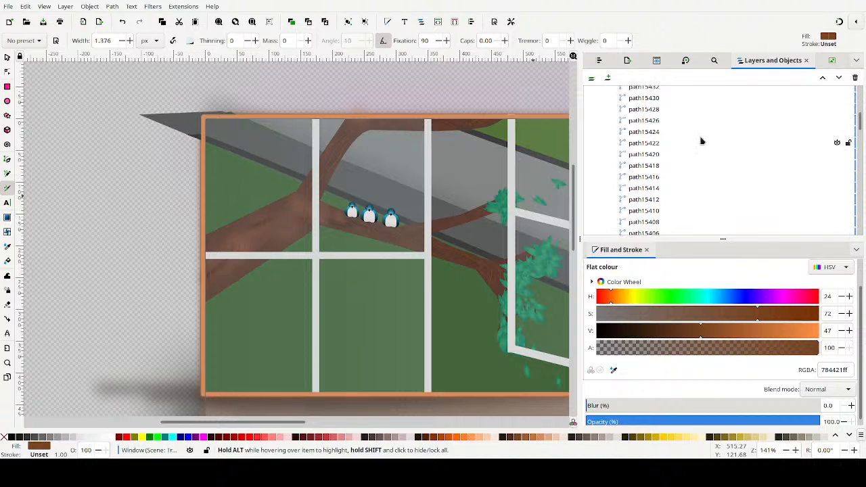
scroll(700, 141, "up", 10)
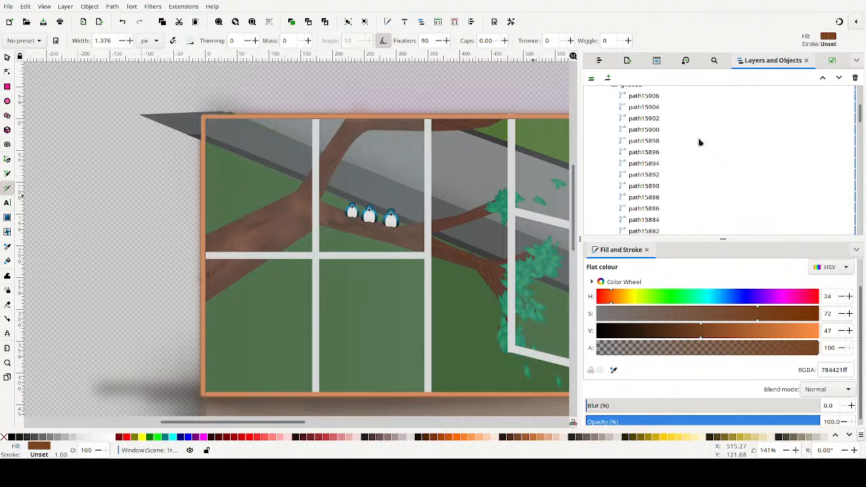
left_click(604, 192)
left_click(604, 203)
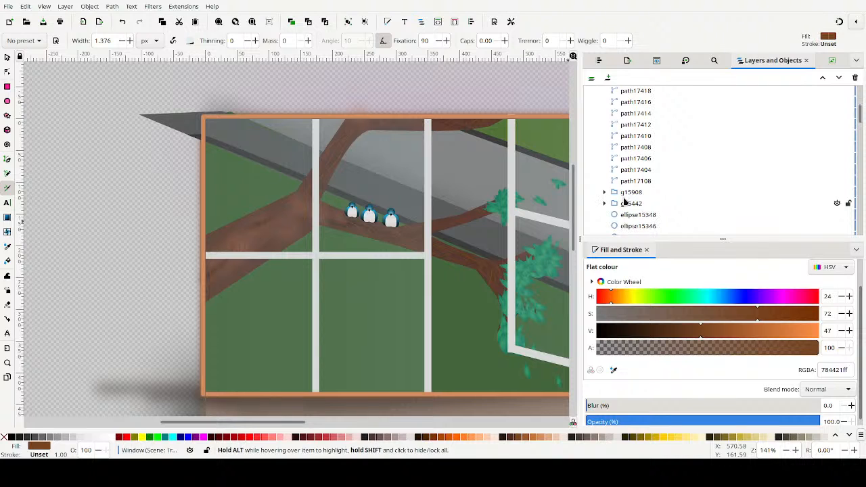
scroll(614, 197, "up", 10)
scroll(617, 195, "up", 18)
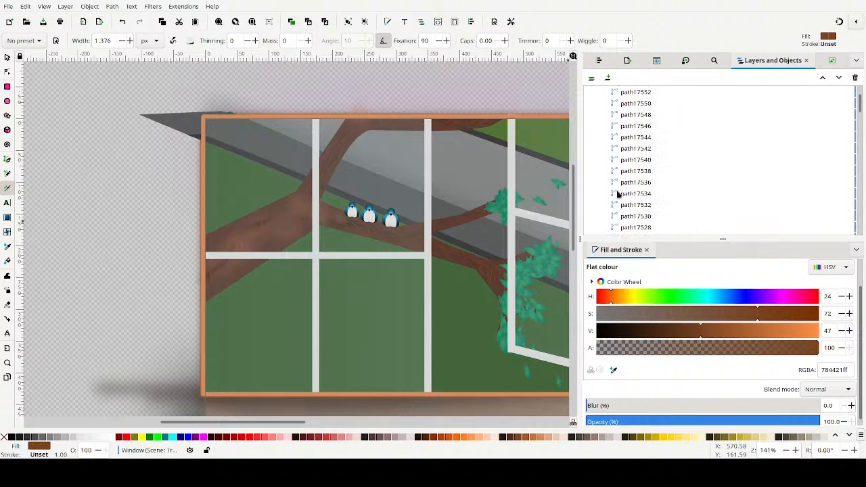
scroll(628, 202, "down", 6)
scroll(628, 202, "down", 20)
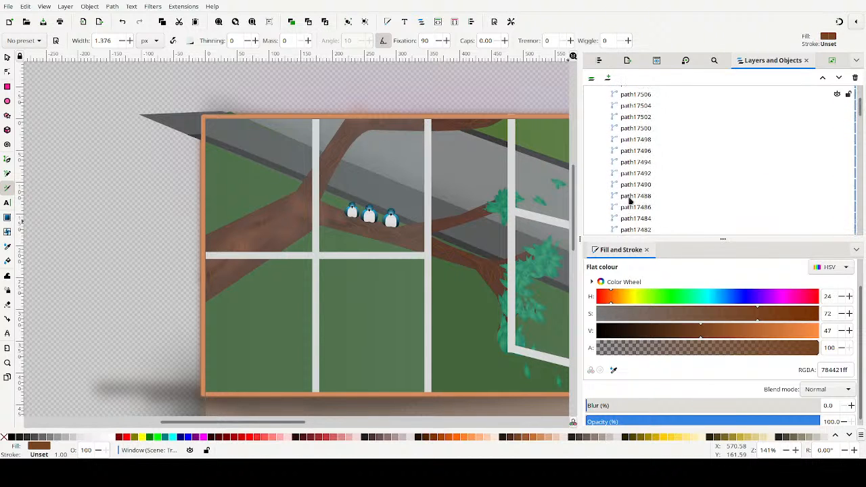
scroll(628, 200, "down", 4)
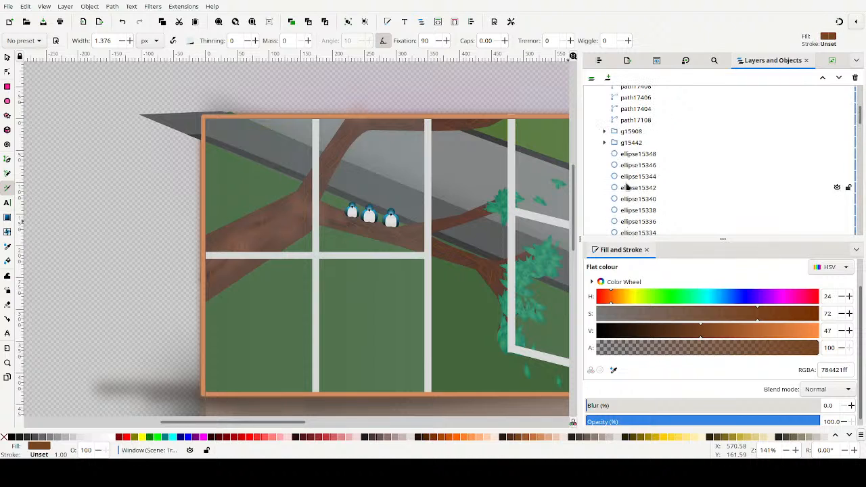
left_click(623, 122, "shift")
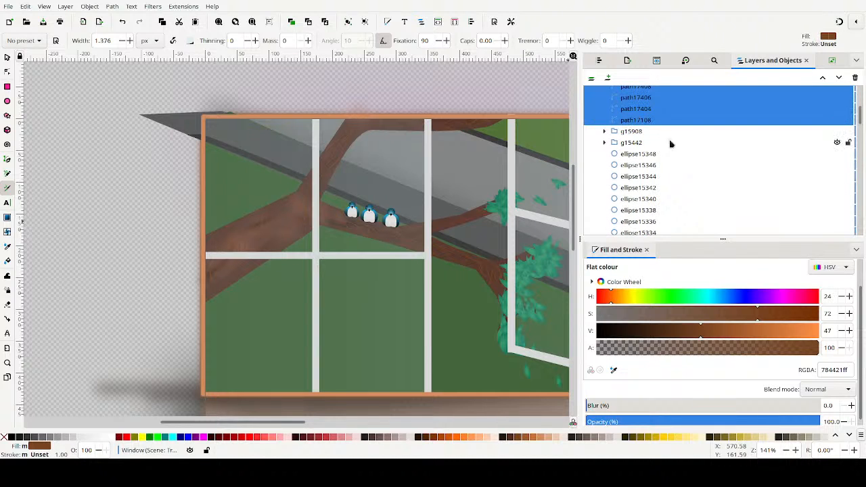
left_click(347, 22)
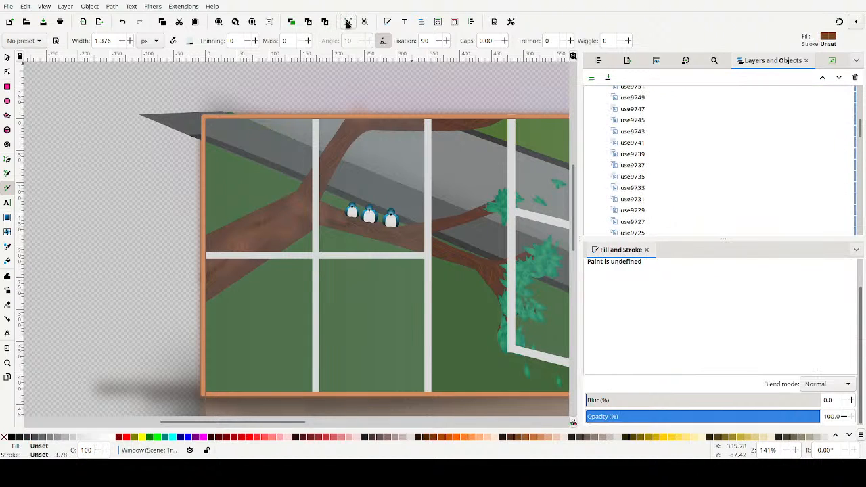
Give the new bark stroke group the Hard Light blend mode and a blur of 17.6%
left_click(648, 400)
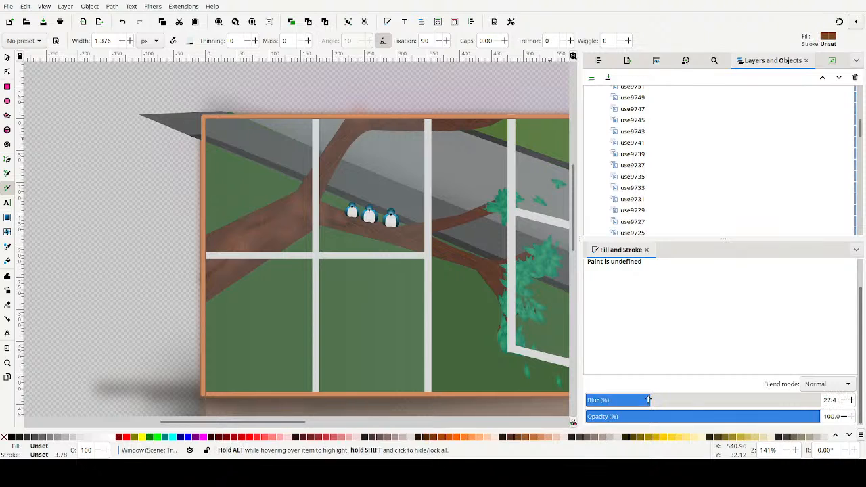
left_click_drag(625, 400, 608, 400)
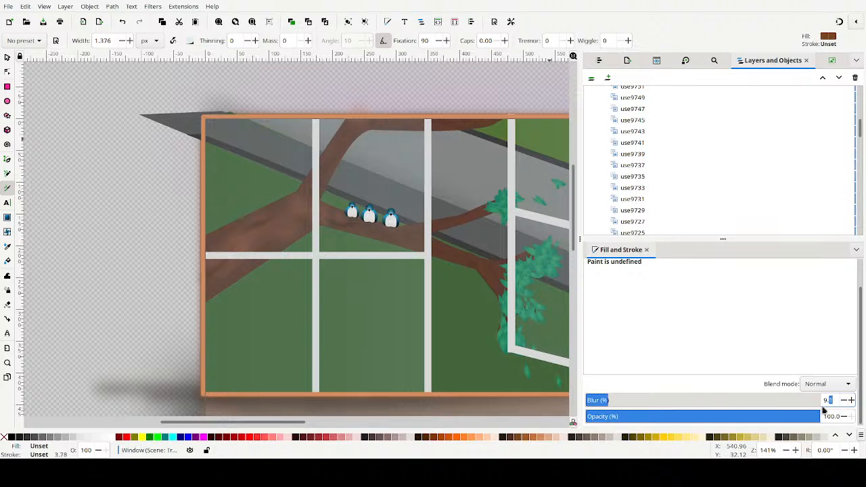
scroll(824, 408, "up", 2)
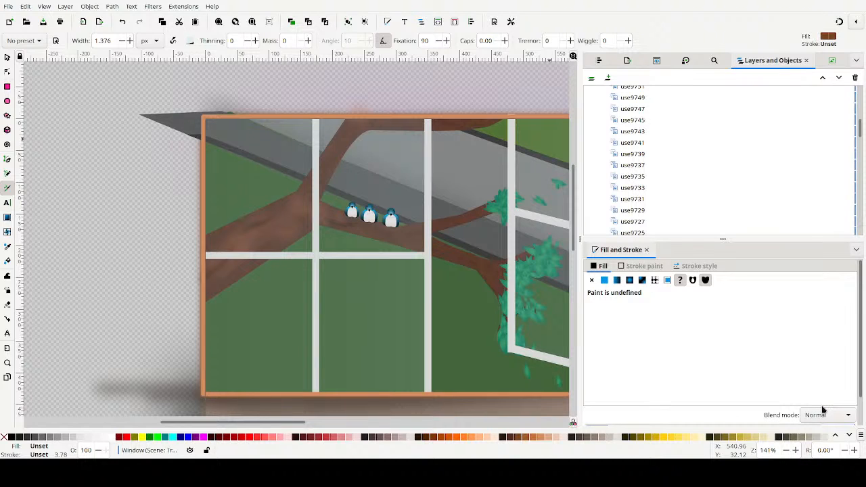
scroll(851, 352, "down", 2)
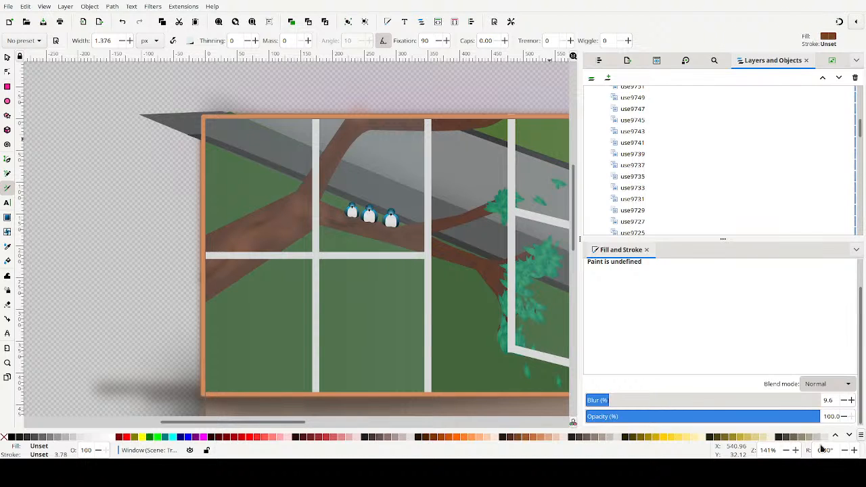
left_click(819, 440)
left_click(815, 417)
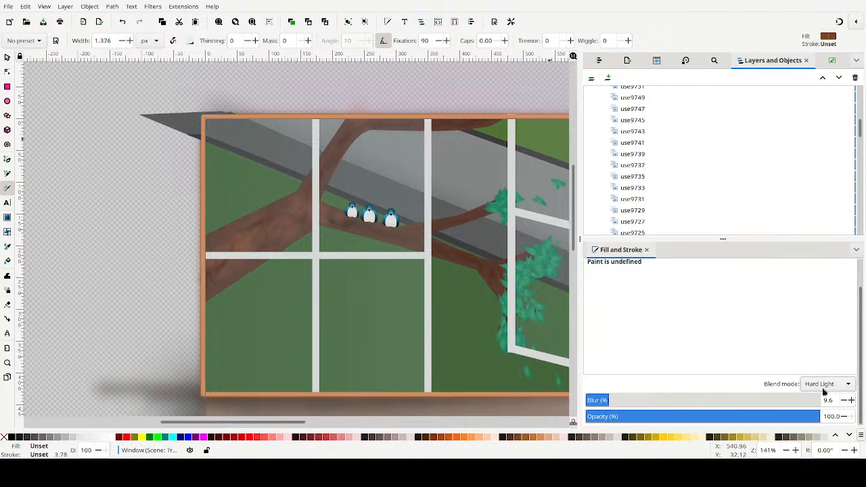
left_click(850, 401)
left_click(851, 400)
left_click(851, 400)
left_click(850, 400)
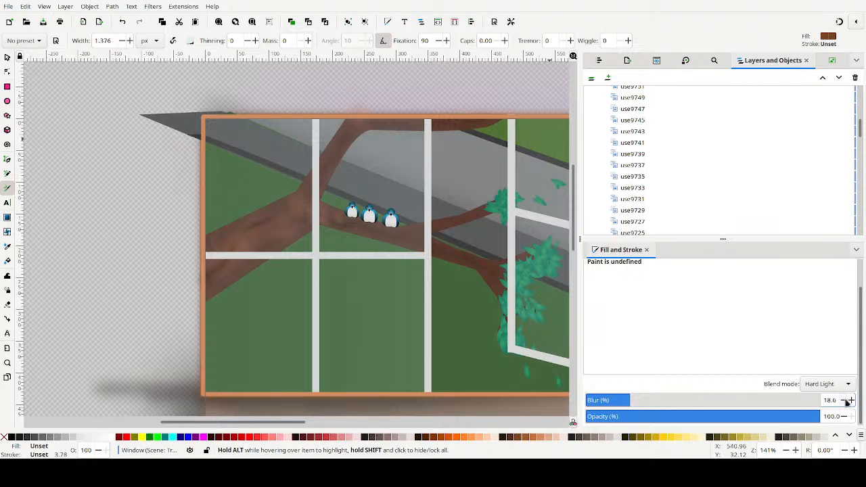
Locate the blurred stroke group in the Window (Scene: Tree) layer and duplicate it three times, keeping the groups collapsed
scroll(659, 146, "up", 10)
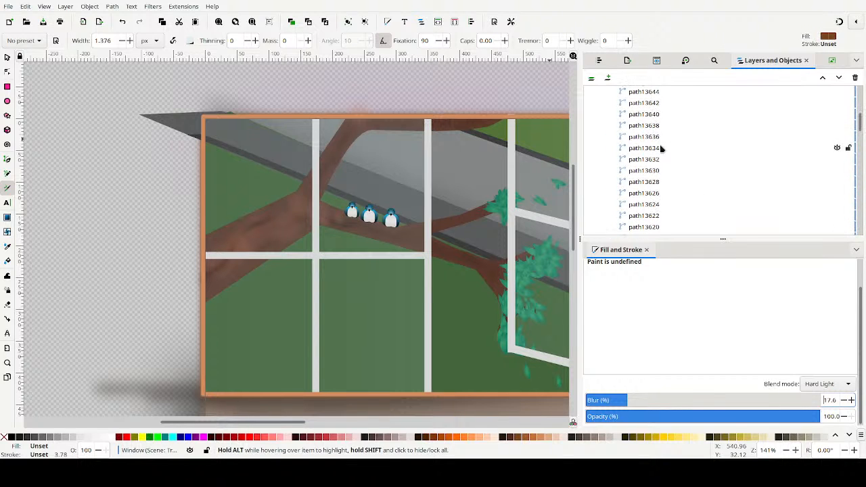
scroll(663, 152, "up", 10)
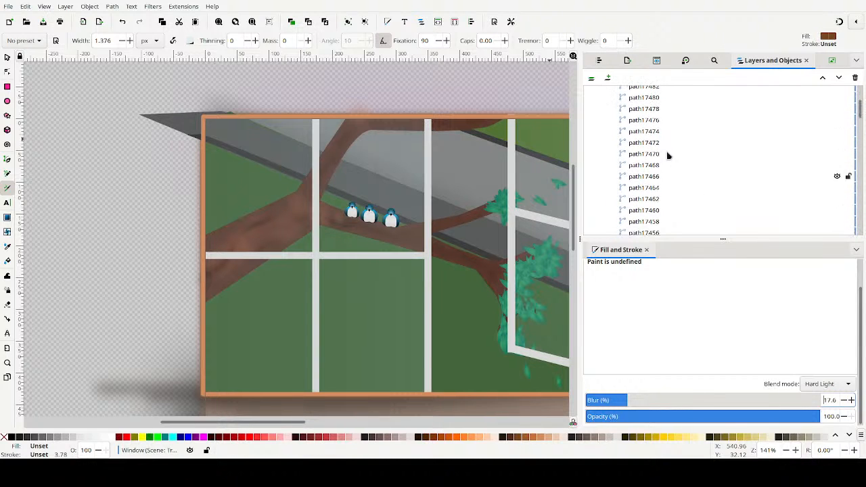
scroll(668, 156, "up", 6)
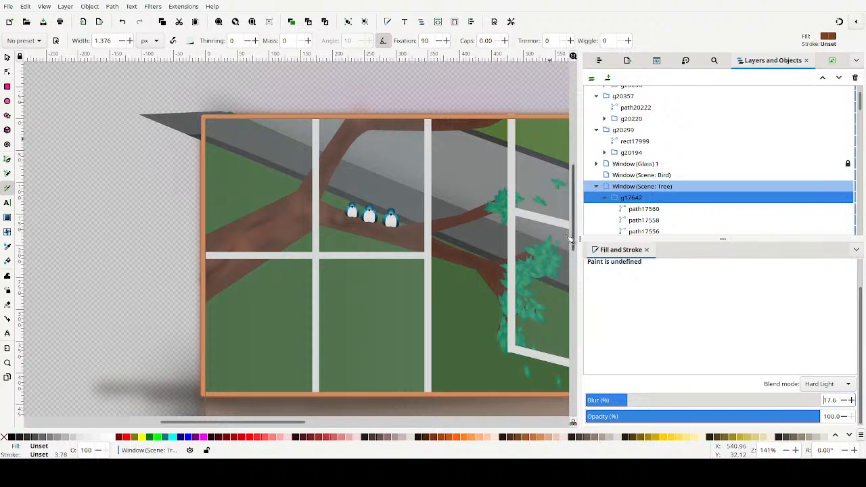
left_click(604, 198)
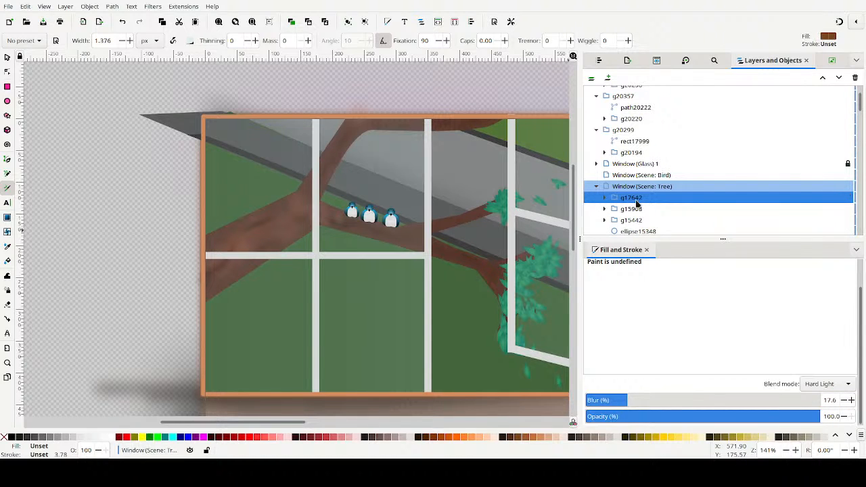
key("ctrl+d")
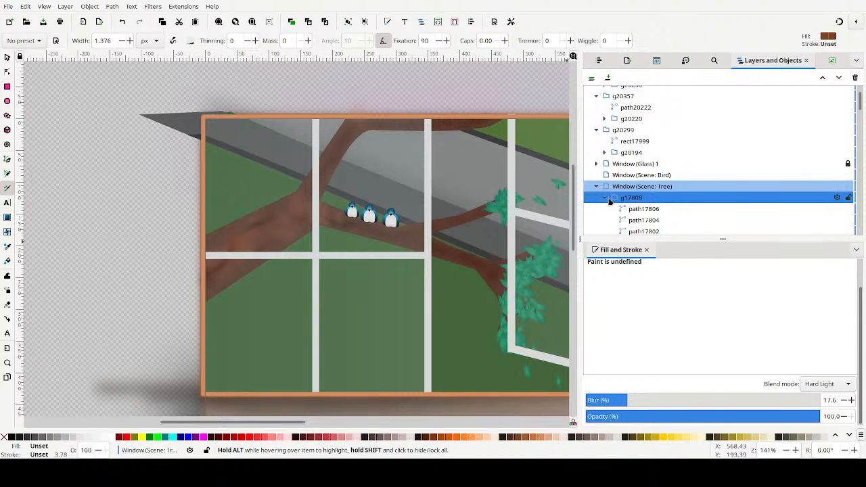
left_click(604, 198)
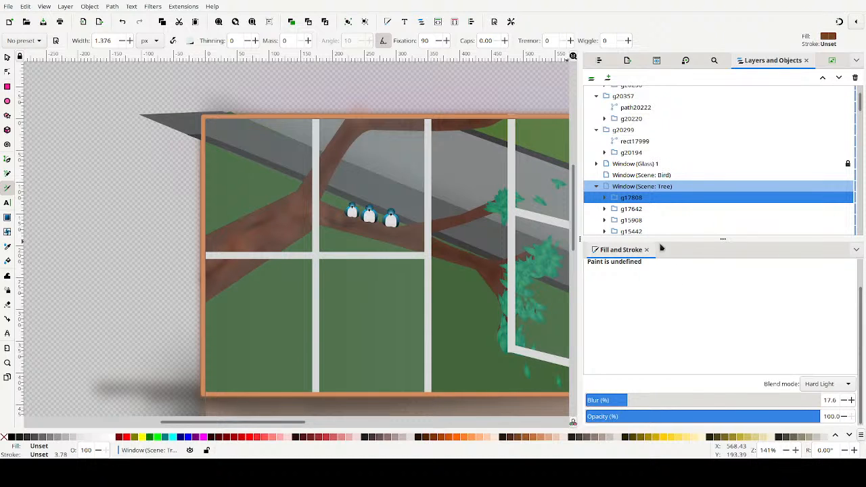
key("ctrl+d")
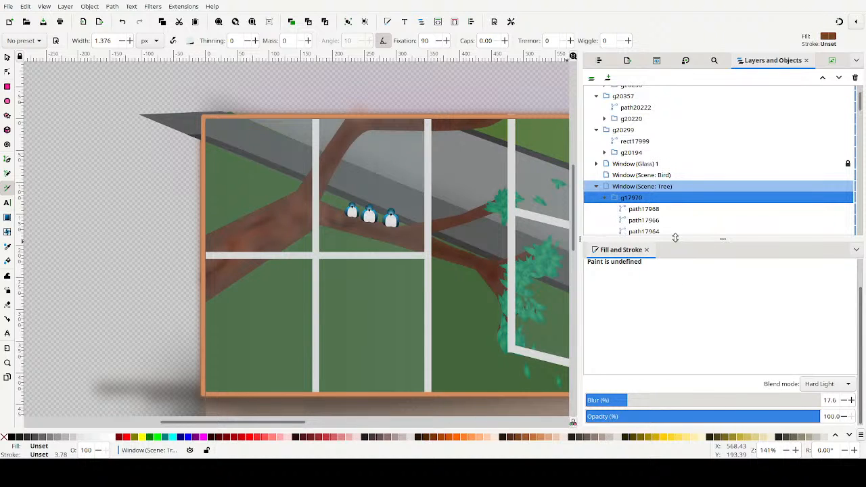
left_click(604, 198)
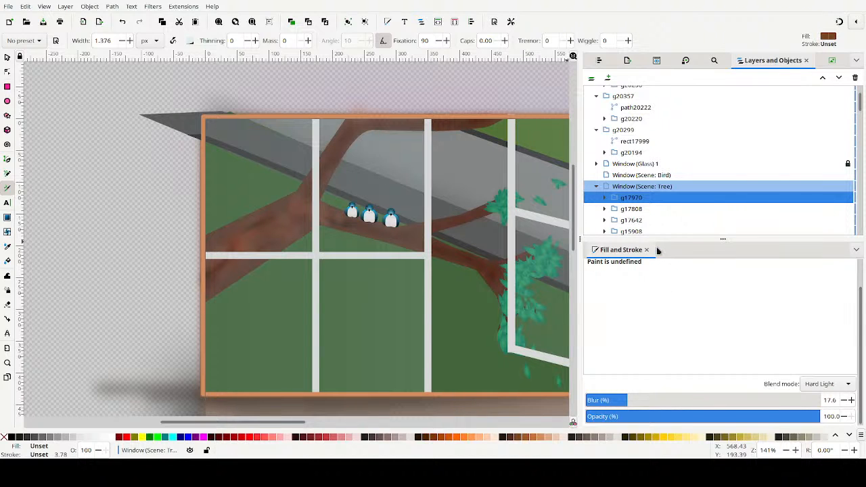
key("ctrl+d")
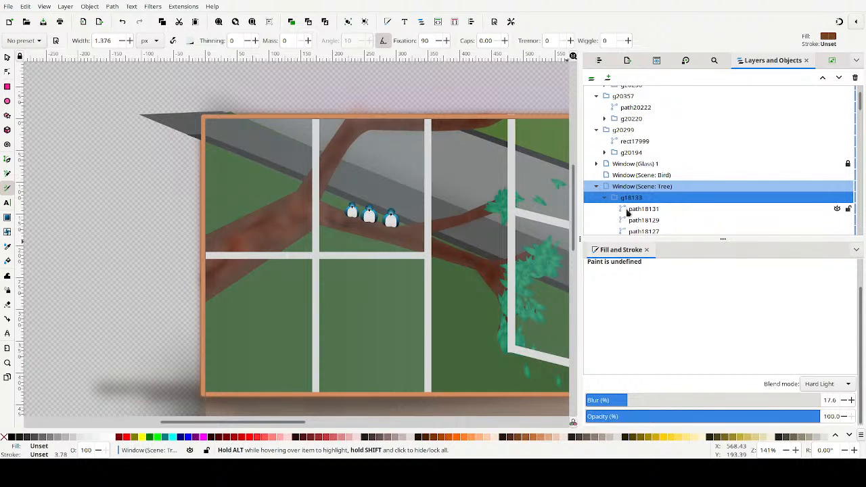
Collapse the topmost duplicate of the bark stroke group and set its blend mode to Multiply
left_click(604, 198)
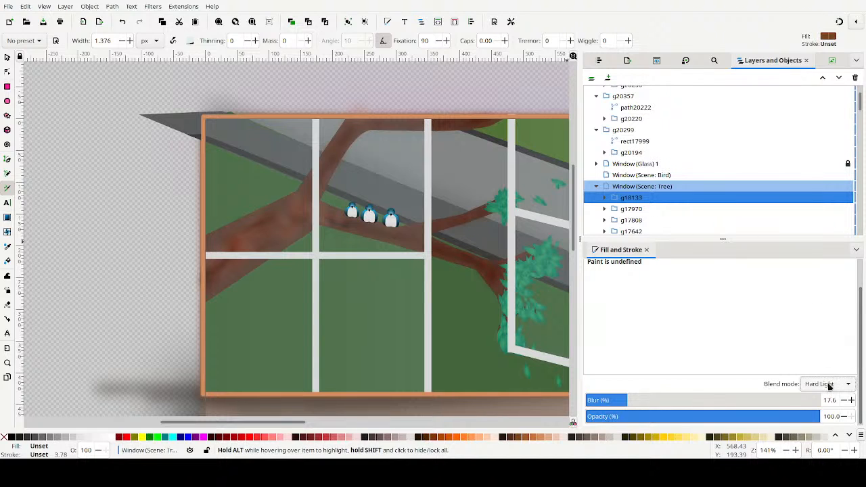
left_click(821, 296)
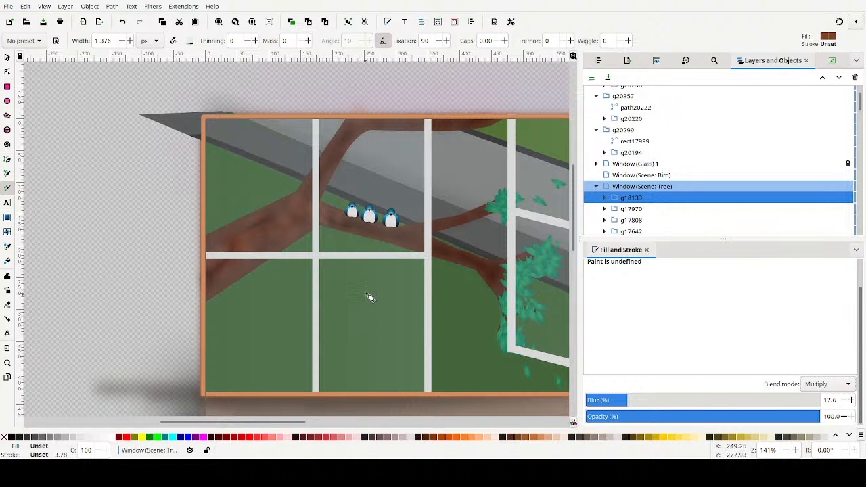
Apply the fill 6c5d53 to the selected stroke group, try a calligraphy stroke on the thick branch, and undo that stroke
left_click_drag(463, 308, 339, 287)
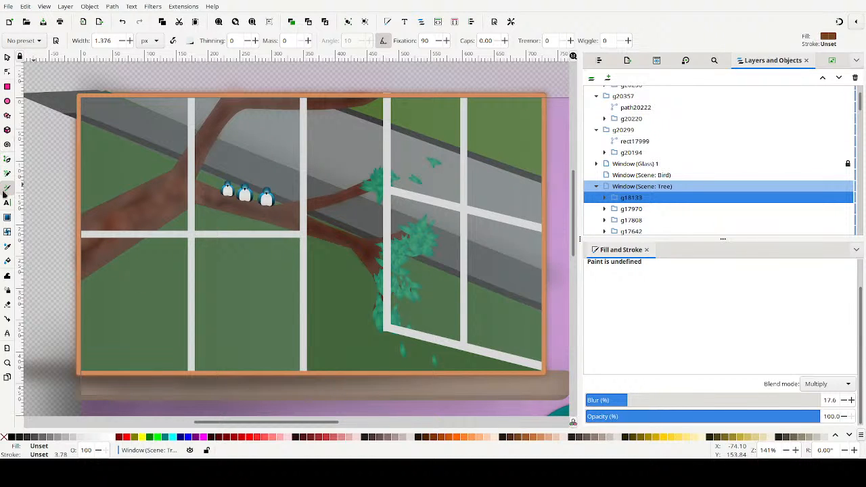
left_click(586, 438)
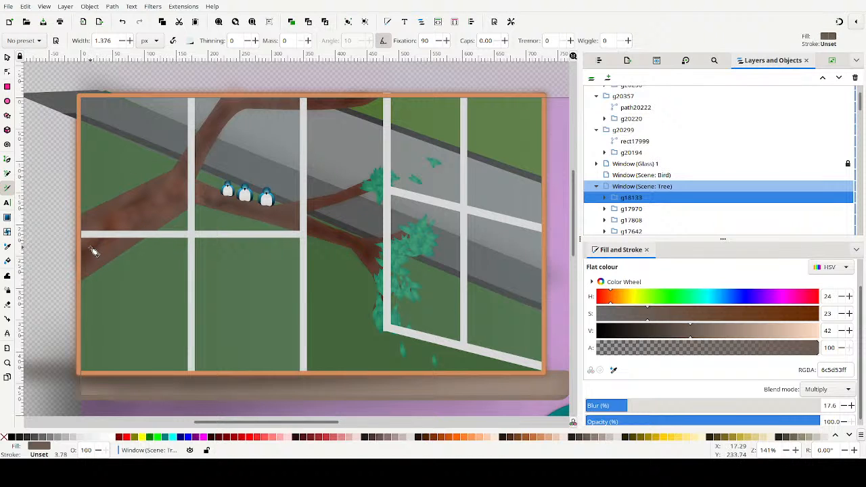
left_click_drag(101, 252, 132, 222)
key("ctrl+z")
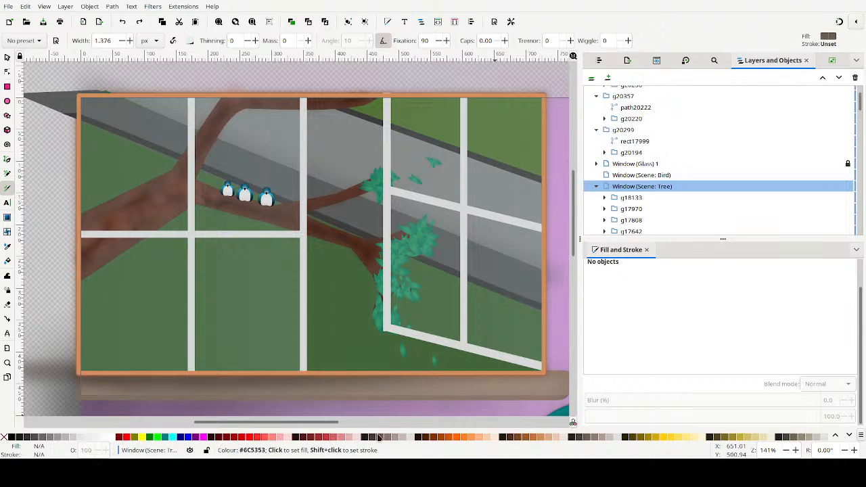
Draw a calligraphy stroke on the thick branch with fill 6c5353, and recolour it to the darker 483737
left_click(380, 438)
mouse_move(119, 216)
left_mouse_down()
mouse_move(101, 236)
mouse_move(102, 264)
left_mouse_up()
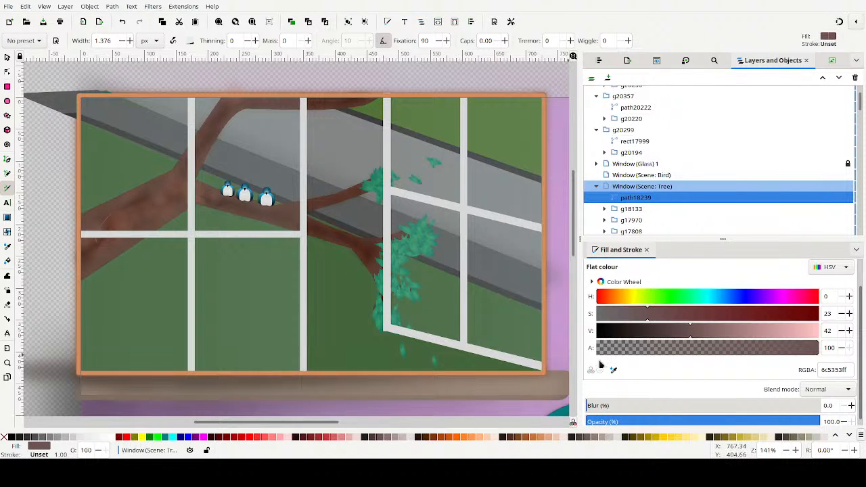
left_click(374, 438)
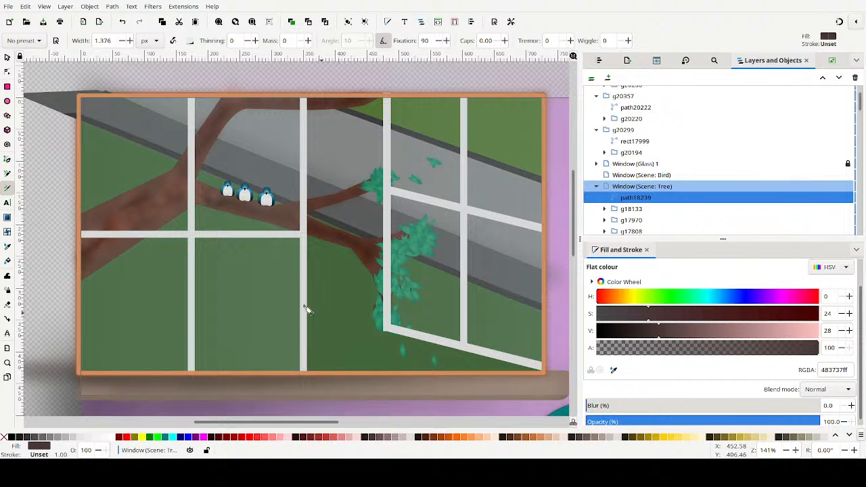
Draw many thin dark 483737 calligraphy strokes as bark lines along the thick branch and the thinner branches below the birds
mouse_move(128, 209)
left_mouse_down()
mouse_move(129, 235)
mouse_move(123, 214)
mouse_move(147, 201)
mouse_move(117, 229)
mouse_move(131, 219)
mouse_move(128, 204)
mouse_move(135, 225)
mouse_move(144, 198)
mouse_move(130, 223)
left_mouse_up()
left_click_drag(149, 188, 140, 205)
mouse_move(143, 201)
left_mouse_down()
mouse_move(169, 191)
mouse_move(157, 213)
left_mouse_up()
left_click_drag(157, 213, 176, 179)
mouse_move(177, 179)
left_mouse_down()
mouse_move(170, 207)
mouse_move(157, 182)
mouse_move(190, 194)
mouse_move(178, 197)
mouse_move(174, 179)
mouse_move(168, 217)
mouse_move(178, 181)
mouse_move(159, 214)
mouse_move(166, 192)
left_mouse_up()
mouse_move(171, 191)
left_mouse_down()
mouse_move(155, 220)
mouse_move(152, 201)
mouse_move(140, 230)
mouse_move(110, 249)
mouse_move(130, 208)
left_mouse_up()
left_click_drag(114, 227, 85, 270)
mouse_move(85, 269)
left_mouse_down()
mouse_move(115, 238)
mouse_move(113, 221)
mouse_move(92, 257)
mouse_move(92, 242)
mouse_move(114, 222)
mouse_move(96, 222)
mouse_move(134, 213)
mouse_move(97, 213)
mouse_move(183, 176)
mouse_move(223, 117)
mouse_move(247, 103)
mouse_move(215, 123)
mouse_move(183, 175)
mouse_move(180, 193)
mouse_move(220, 196)
left_mouse_up()
mouse_move(215, 199)
left_mouse_down()
mouse_move(243, 206)
mouse_move(207, 201)
mouse_move(315, 213)
left_mouse_up()
left_click_drag(222, 196, 267, 214)
left_click_drag(239, 206, 271, 213)
mouse_move(272, 213)
left_mouse_down()
mouse_move(302, 230)
mouse_move(266, 216)
mouse_move(307, 230)
mouse_move(295, 211)
mouse_move(354, 193)
left_mouse_up()
left_click_drag(316, 234, 352, 243)
mouse_move(324, 234)
left_mouse_down()
mouse_move(357, 245)
mouse_move(331, 238)
mouse_move(353, 242)
mouse_move(364, 260)
left_mouse_up()
left_click_drag(352, 241, 371, 265)
mouse_move(366, 247)
left_mouse_down()
mouse_move(376, 257)
mouse_move(372, 265)
left_mouse_up()
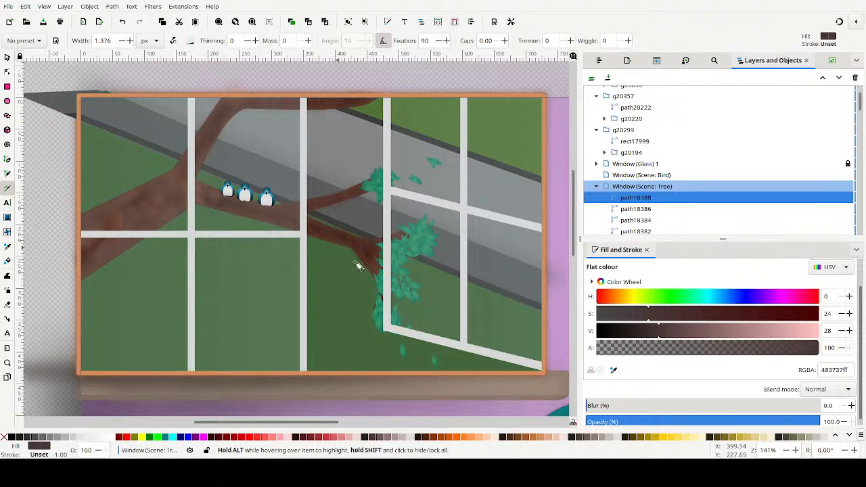
Select all the new dark bark strokes in the Window (Scene: Tree) layer and group them
scroll(699, 186, "down", 20)
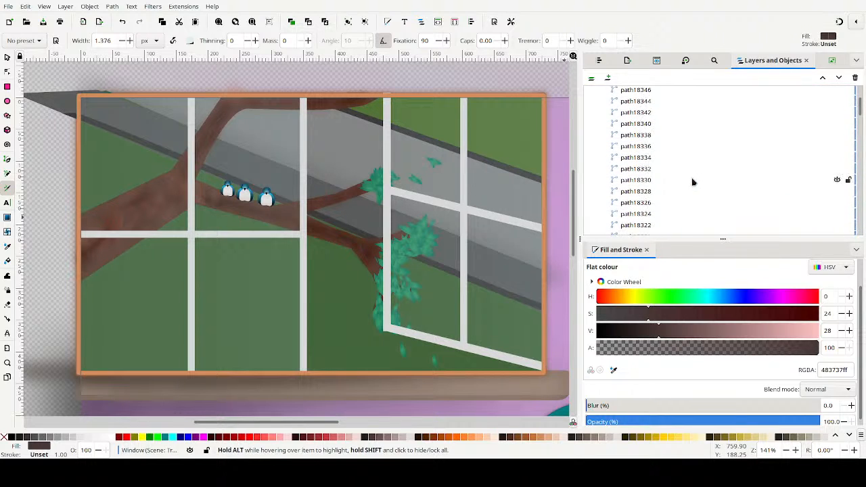
scroll(681, 180, "up", 3)
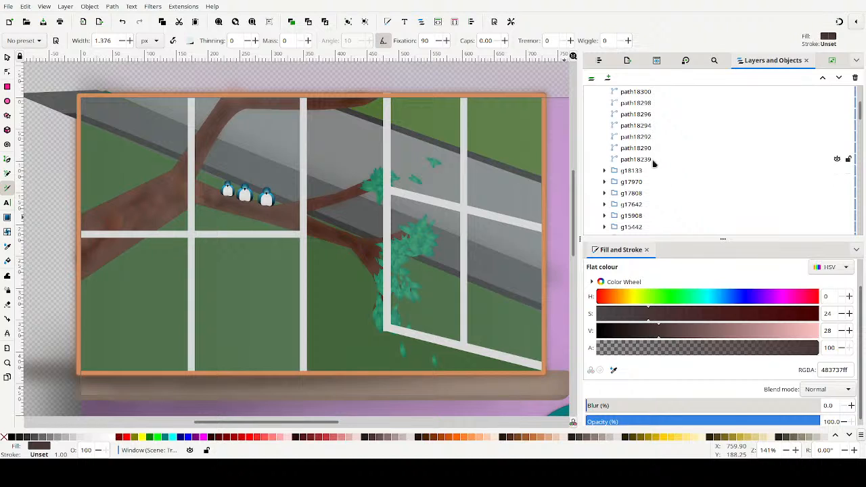
left_click(654, 162, "shift")
left_click(349, 22)
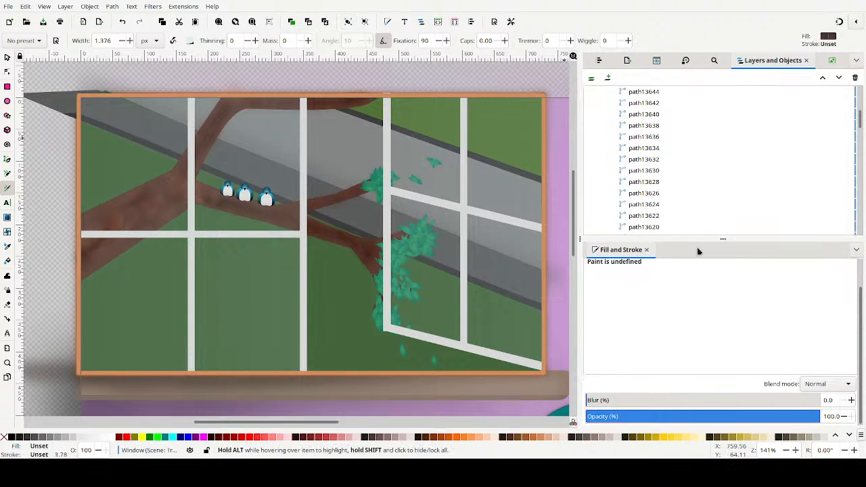
Blur the dark bark stroke group by 9.6% and set its blend mode to Multiply
left_click(614, 400)
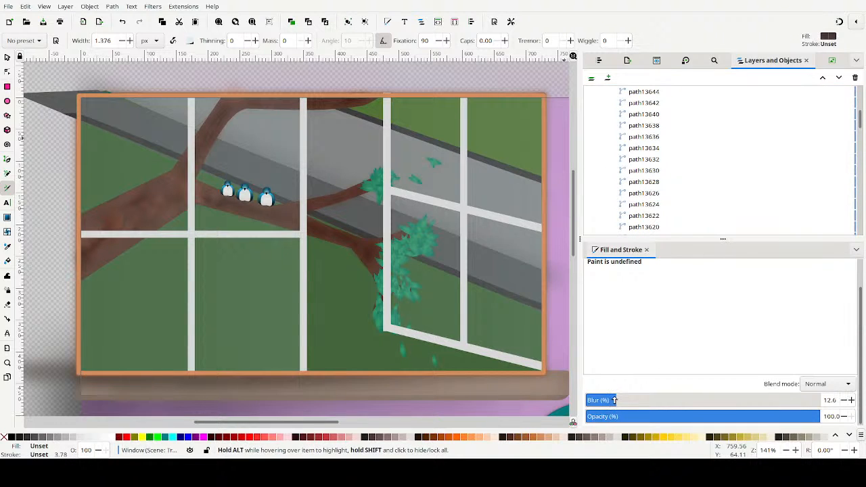
left_click(597, 400)
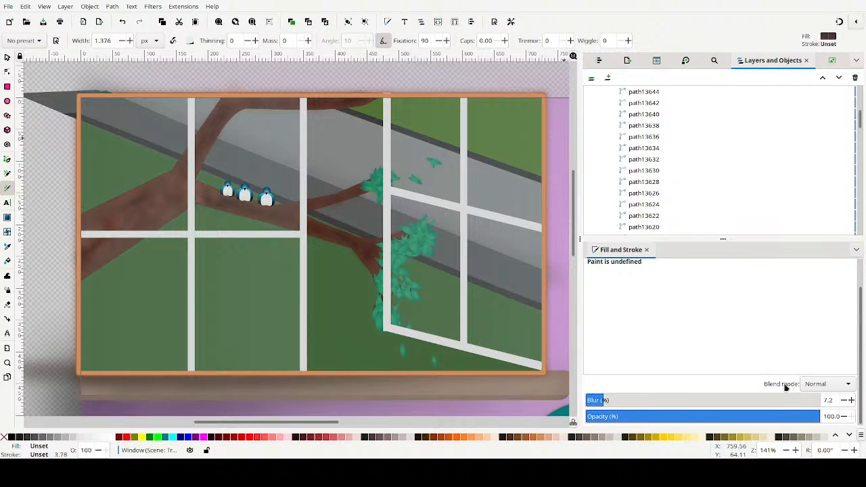
left_click(851, 400)
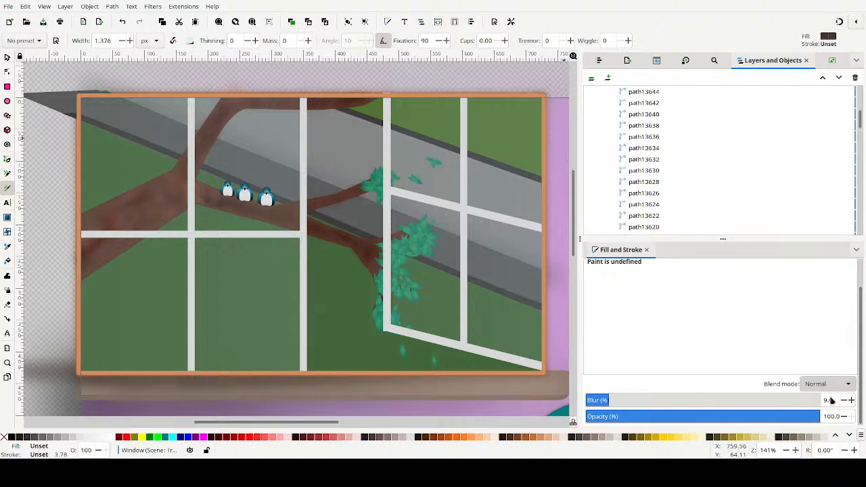
left_click(831, 399)
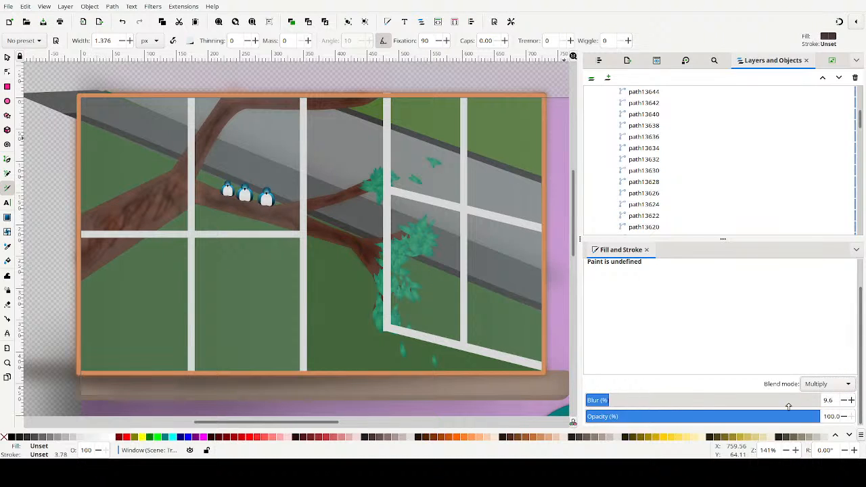
Reduce the opacity of the dark bark stroke group to 37.6%
left_click(702, 416)
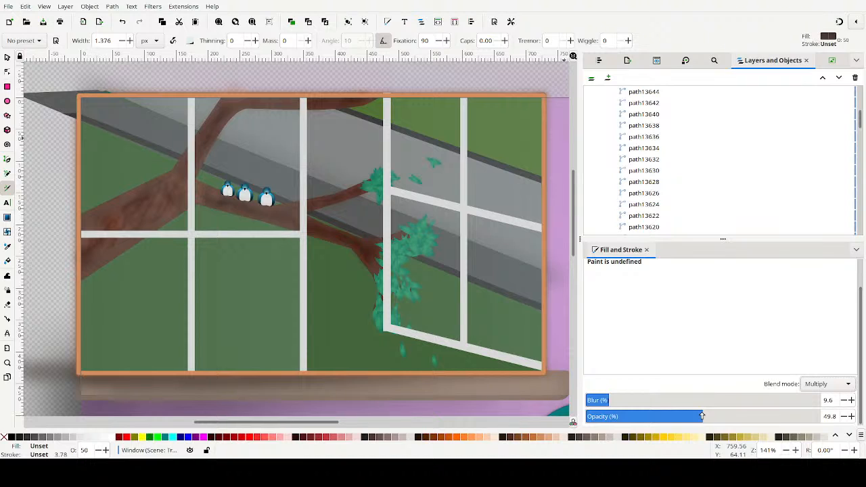
left_click(669, 416)
left_click(657, 417)
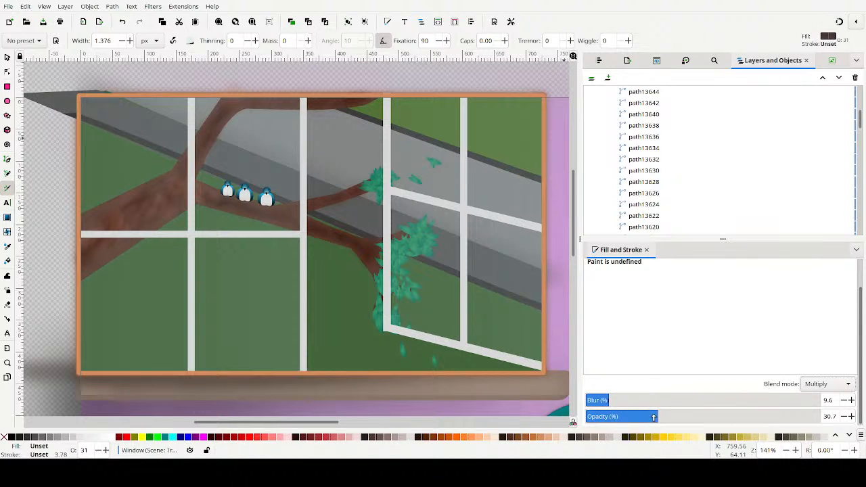
left_click(643, 417)
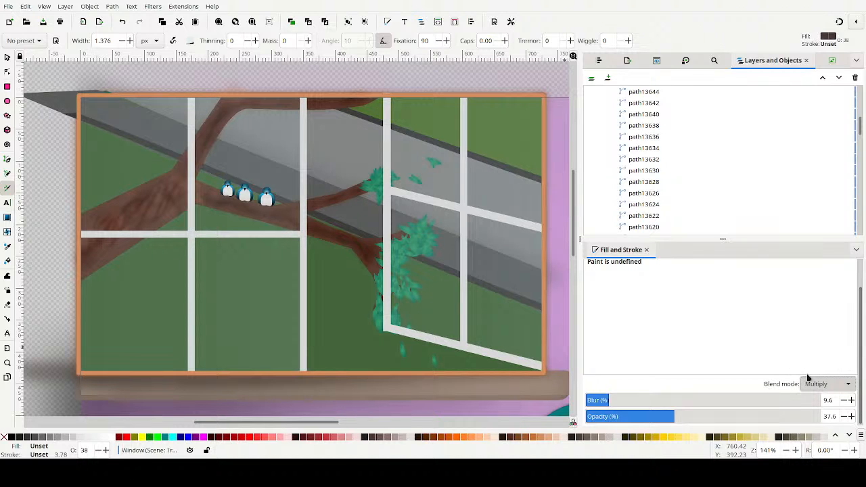
Duplicate the dark bark stroke group and set the copy's blur to 27.6%
left_click(851, 403)
left_click(851, 403)
left_click(851, 403)
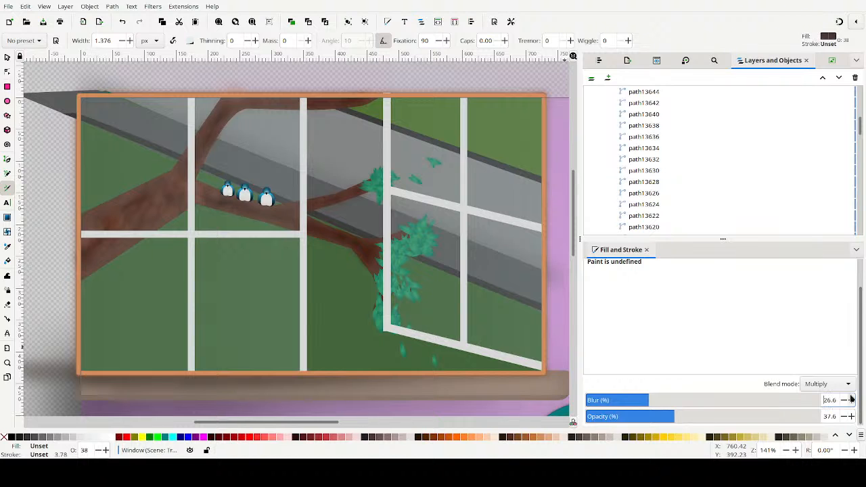
left_click_drag(142, 220, 257, 207)
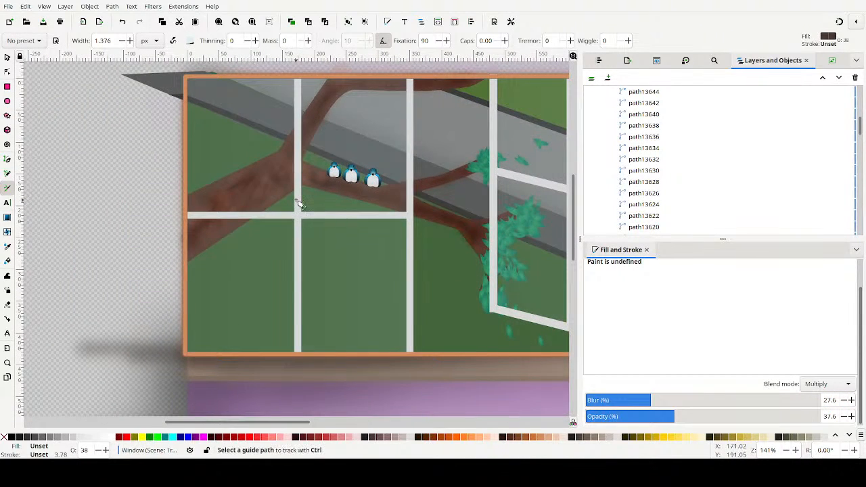
scroll(298, 199, "down", 1)
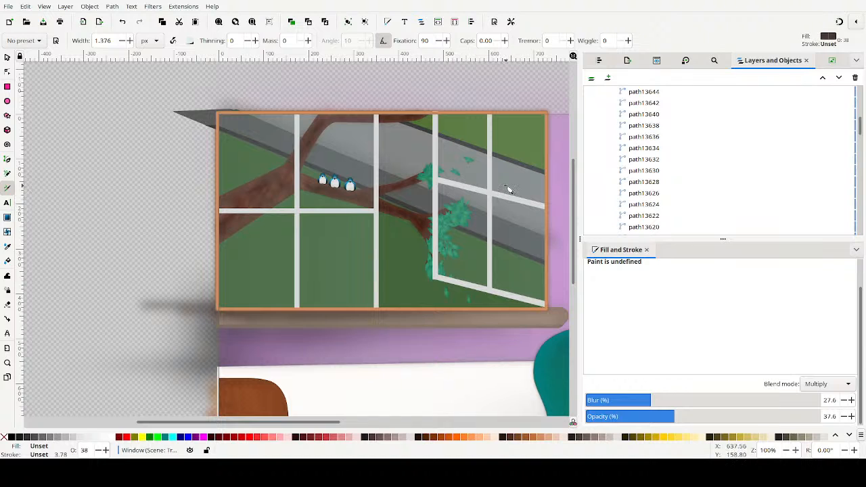
Return to the topmost group of the Window (Scene: Tree) layer and collapse the layer
scroll(712, 140, "up", 10)
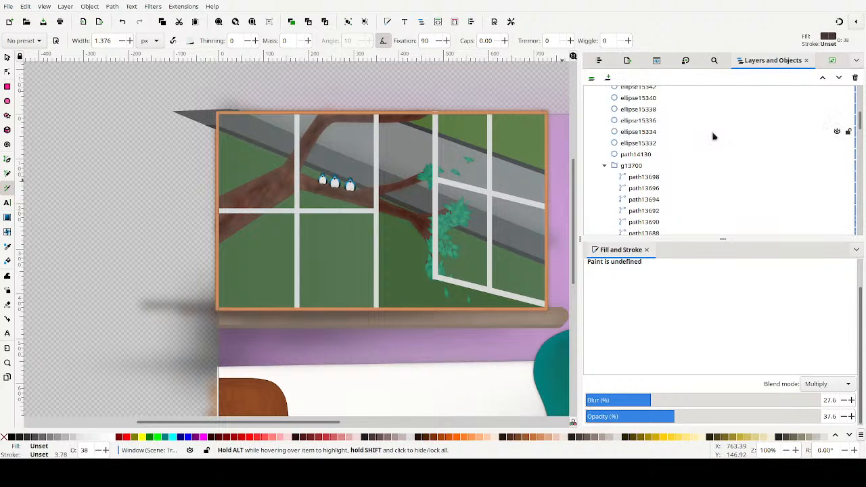
scroll(696, 140, "up", 10)
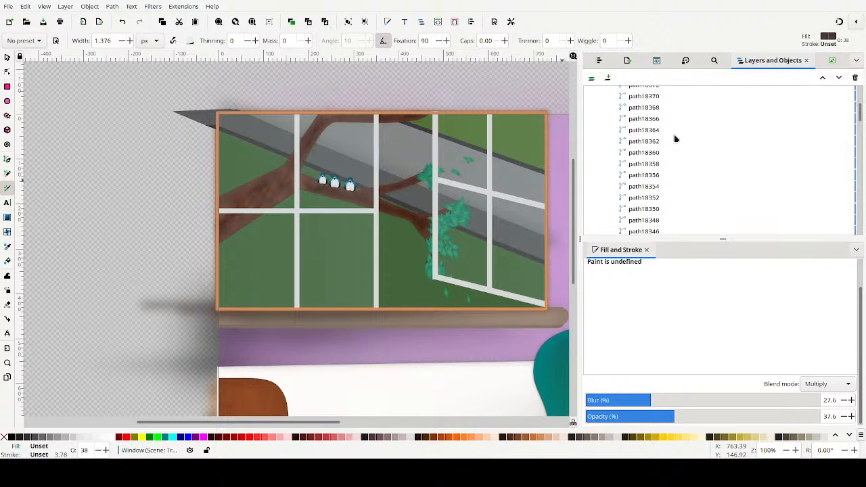
scroll(675, 139, "up", 2)
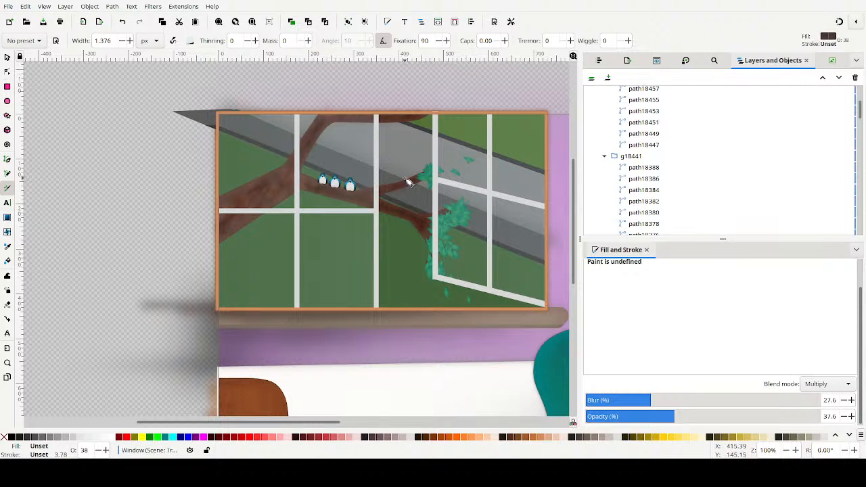
scroll(652, 176, "up", 5)
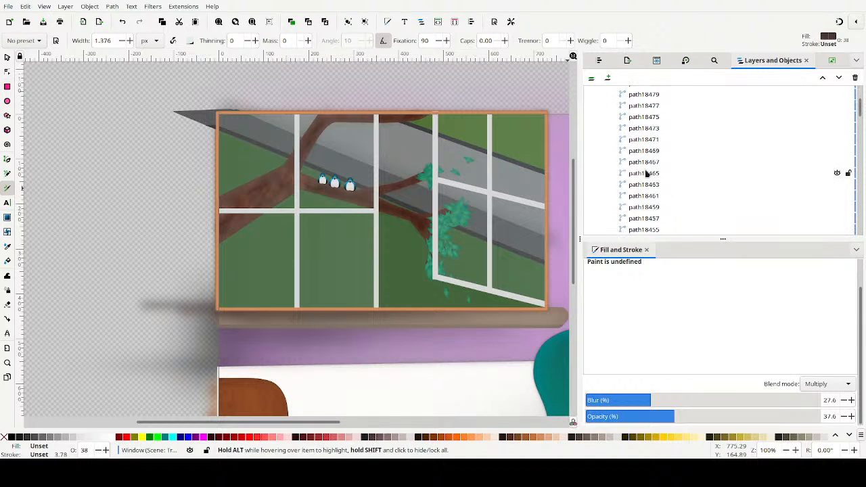
left_click(656, 176)
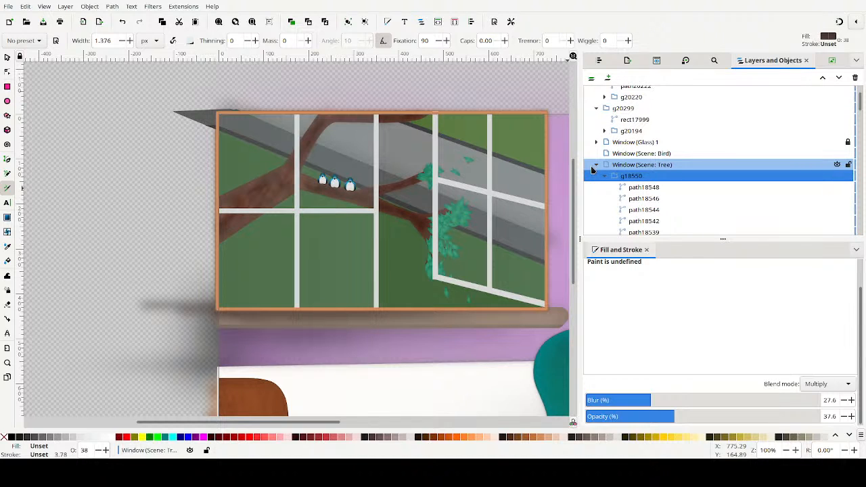
left_click(596, 165)
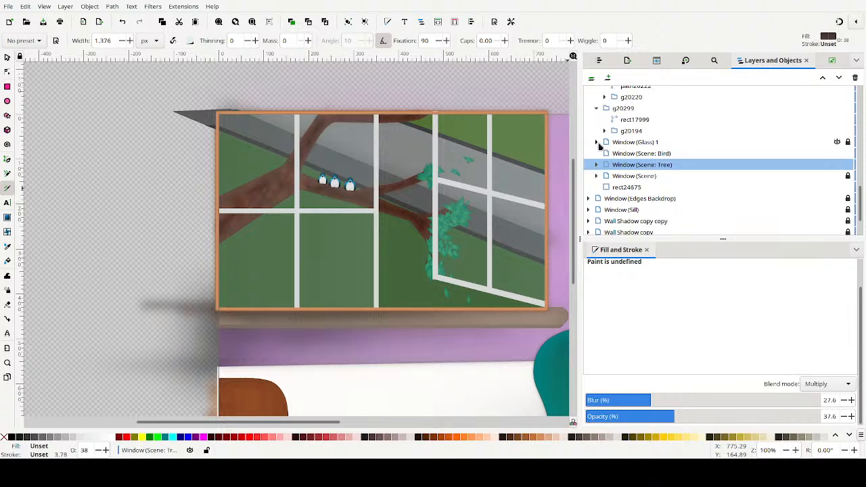
Expand and unlock the Window (Glass) 1 layer, and lock the Window (Scene: Tree) layer
left_click(615, 143)
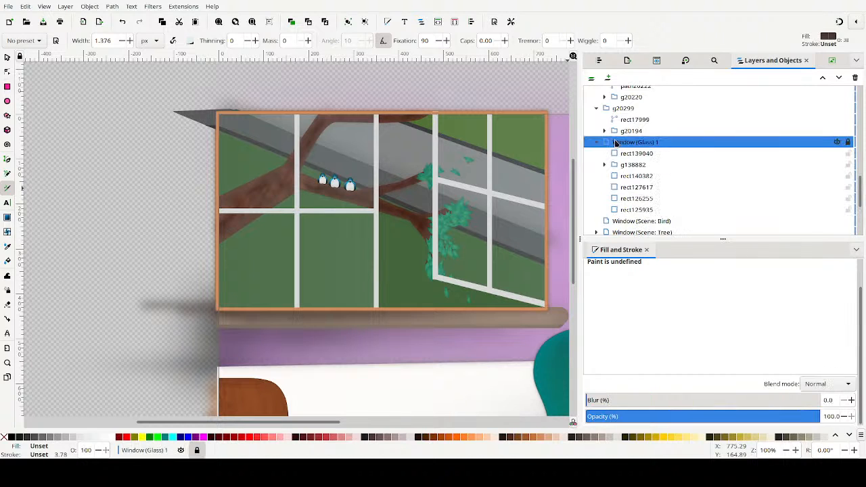
left_click(597, 143)
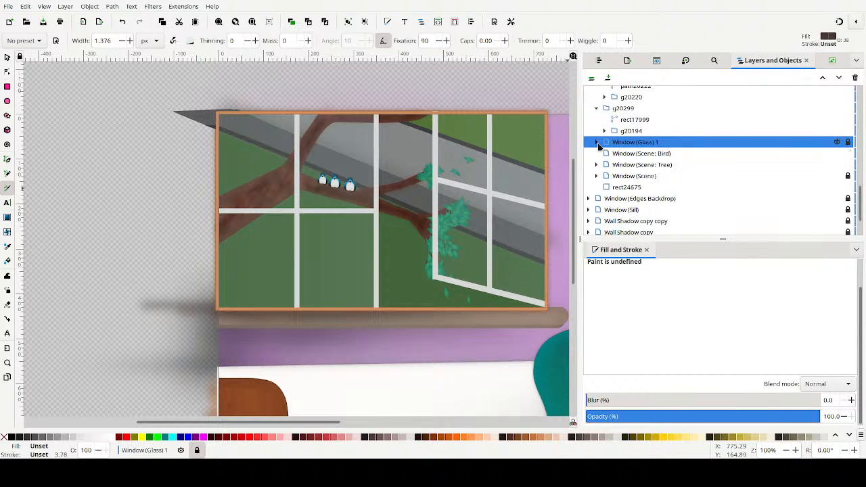
left_click(596, 143)
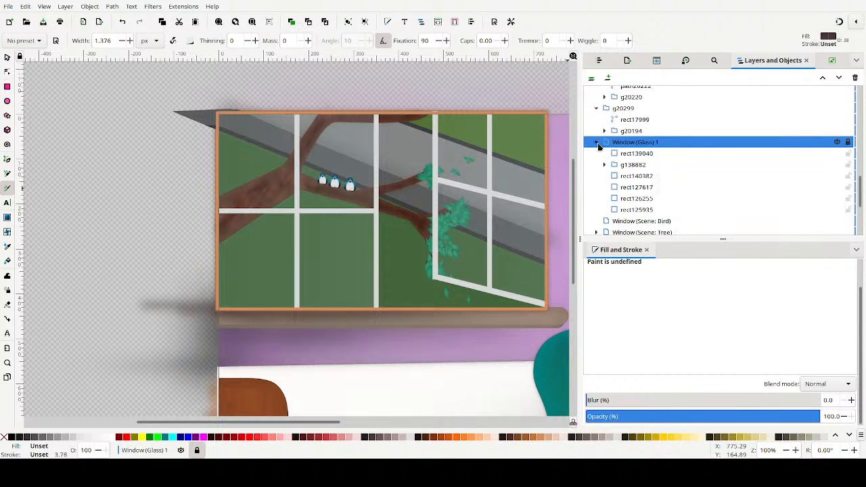
left_click(837, 143)
left_click(837, 142)
left_click(847, 142)
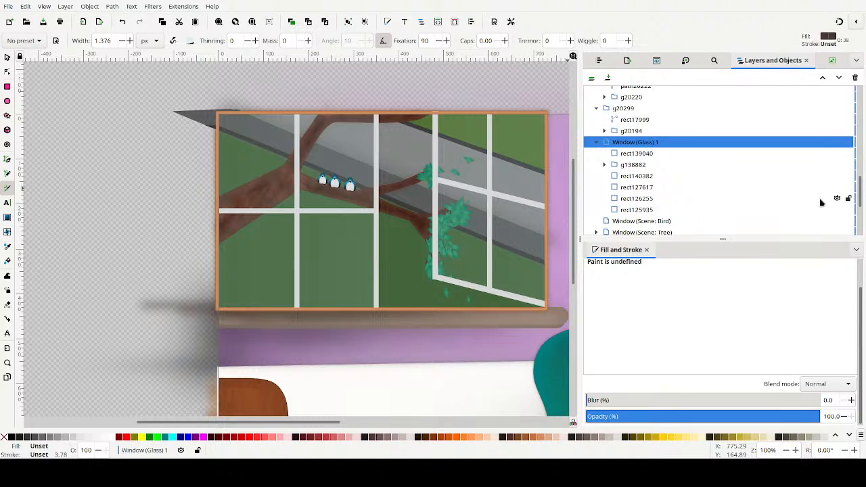
scroll(821, 201, "down", 2)
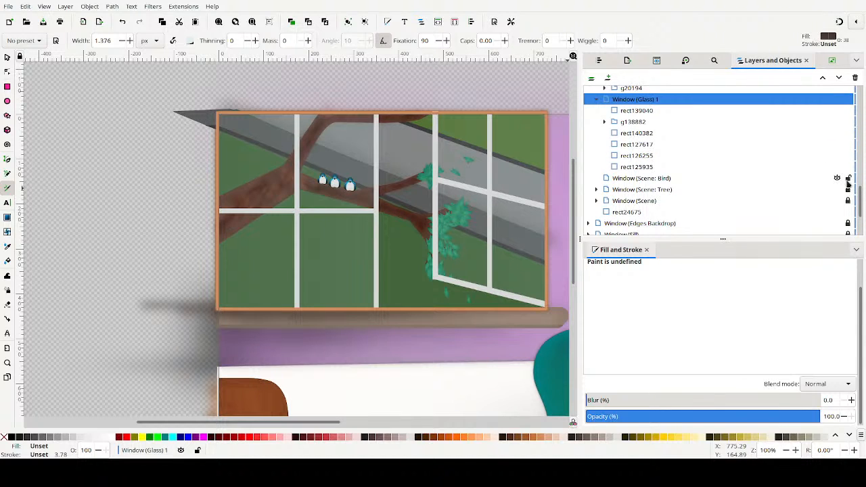
Hide and show the Window (Glass) layer to check what it contains
scroll(839, 159, "up", 3)
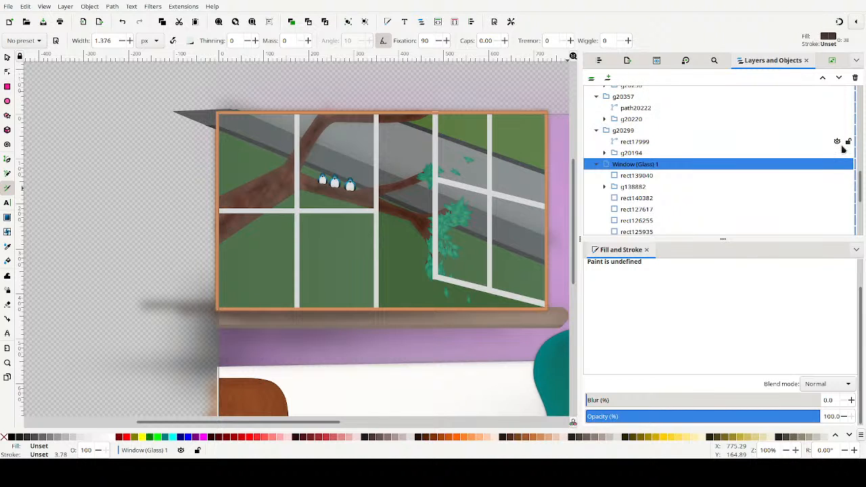
scroll(843, 148, "up", 3)
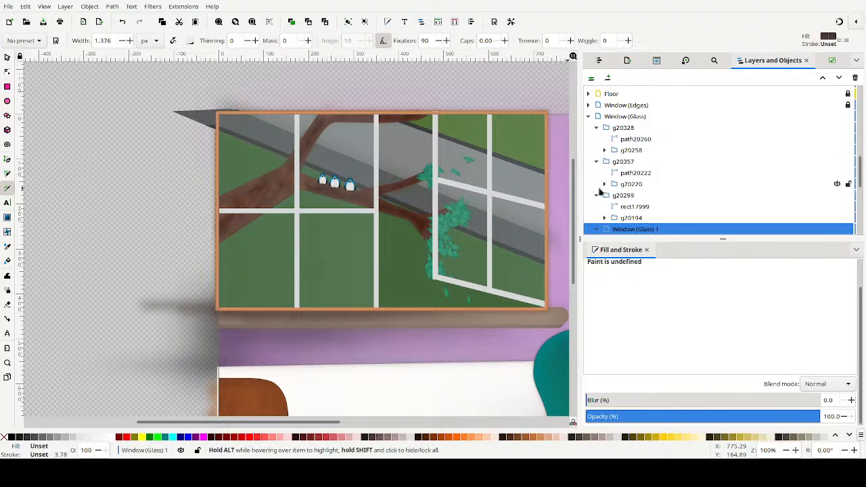
left_click(837, 118)
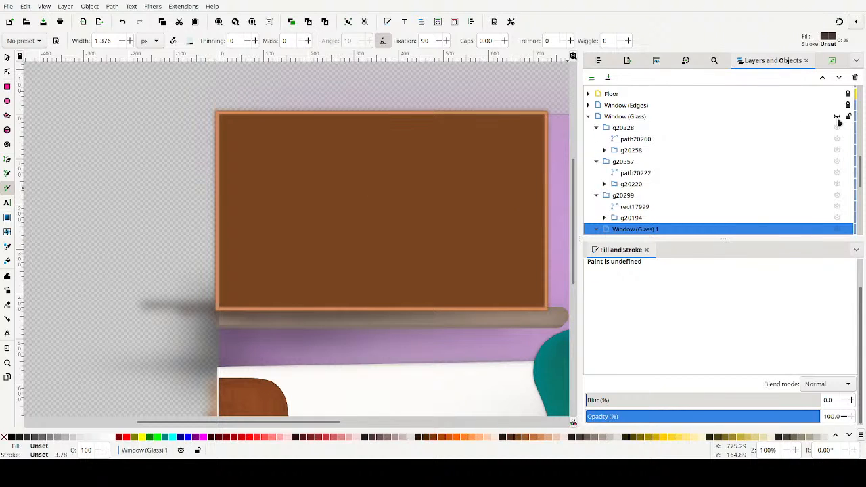
left_click(838, 118)
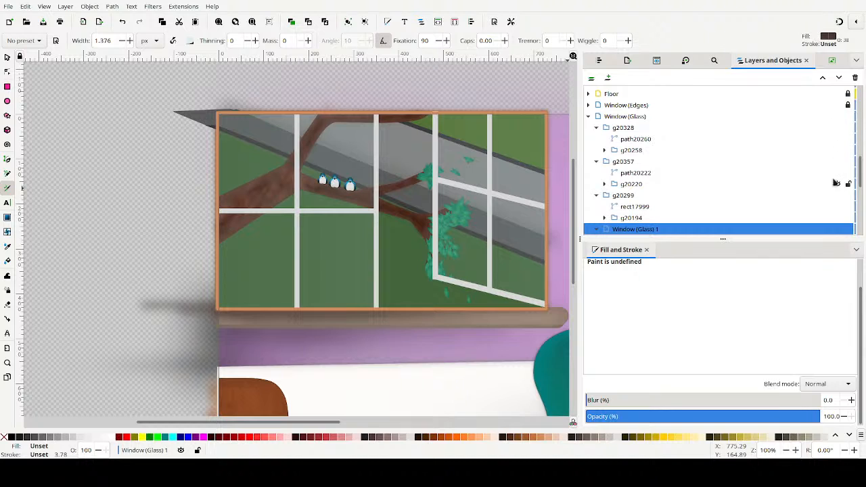
scroll(837, 195, "down", 1)
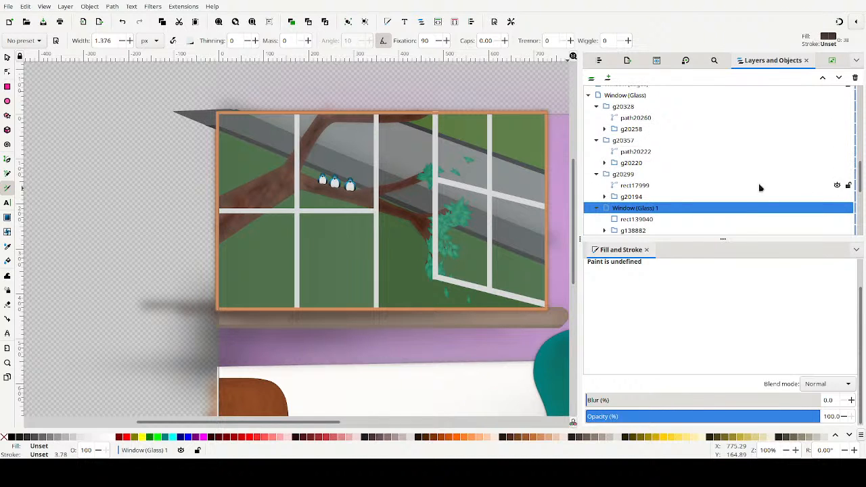
Collapse and lock the window frame groups g20299, g20357 and g20328 in the Window (Glass) layer
left_click(596, 174)
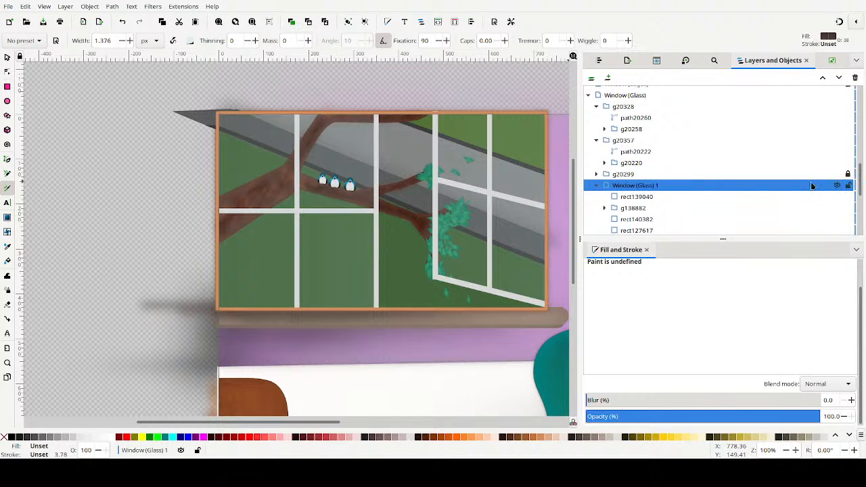
left_click(596, 140)
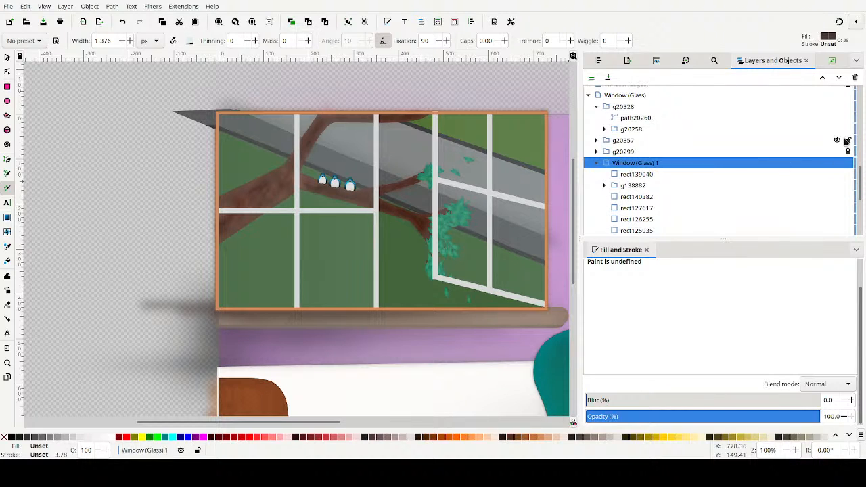
left_click(596, 106)
left_click(847, 106)
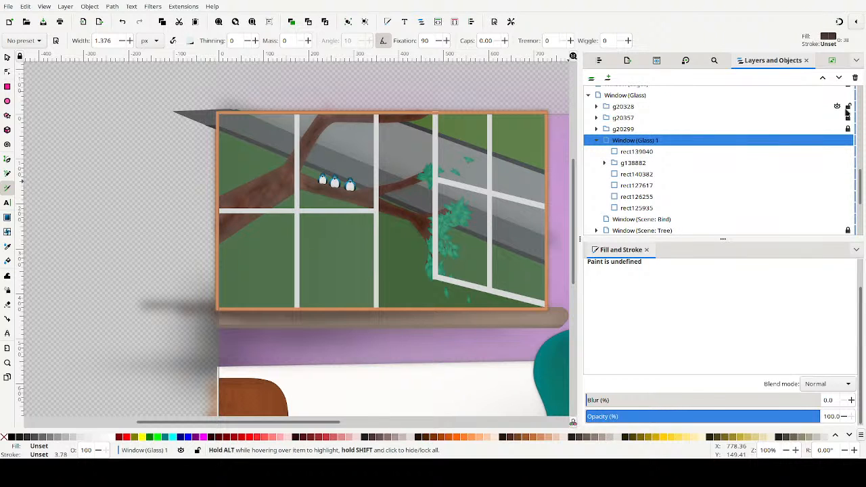
Select the Window (Glass) 1 layer, set the calligraphy width to 27.376 px and apply a white ffffff fill
left_click(636, 152)
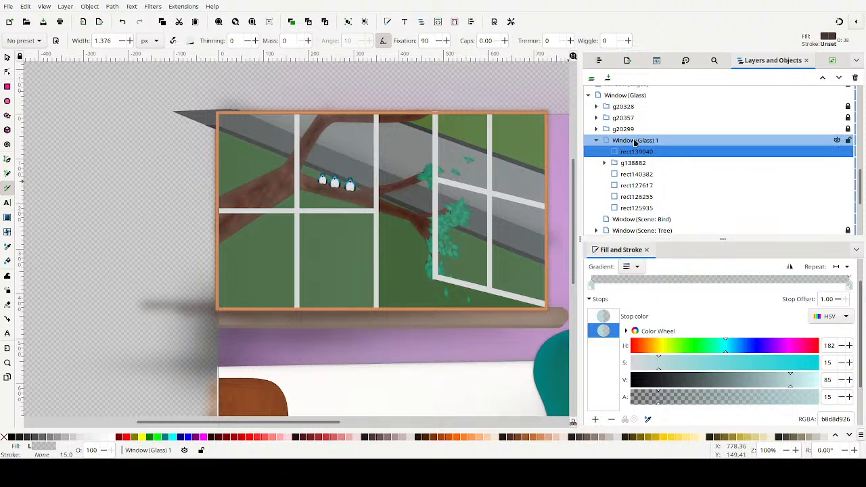
left_click(636, 141)
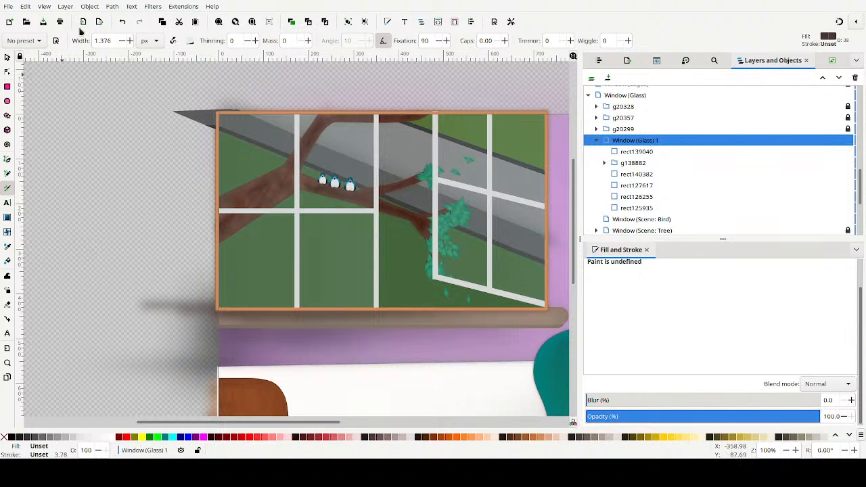
left_click(98, 42)
key("Return")
left_click(114, 439)
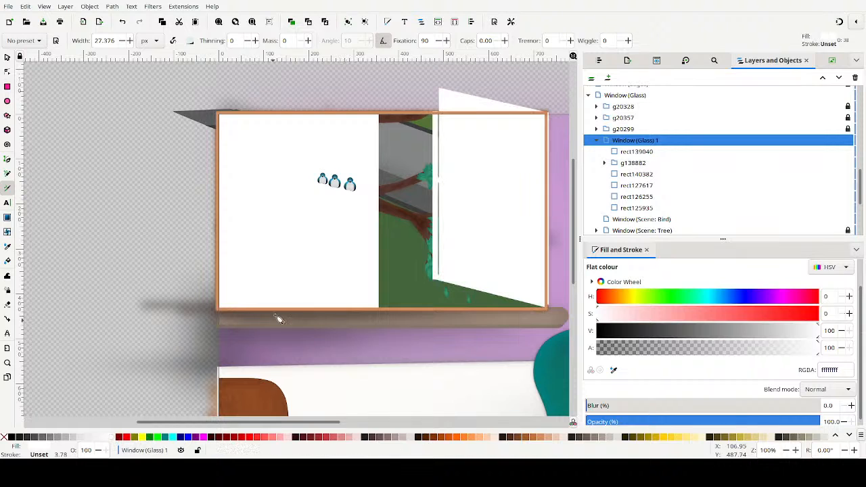
Undo the white fill on the glass panes, and try a diagonal highlight stroke across the upper-left pane
key("ctrl+z")
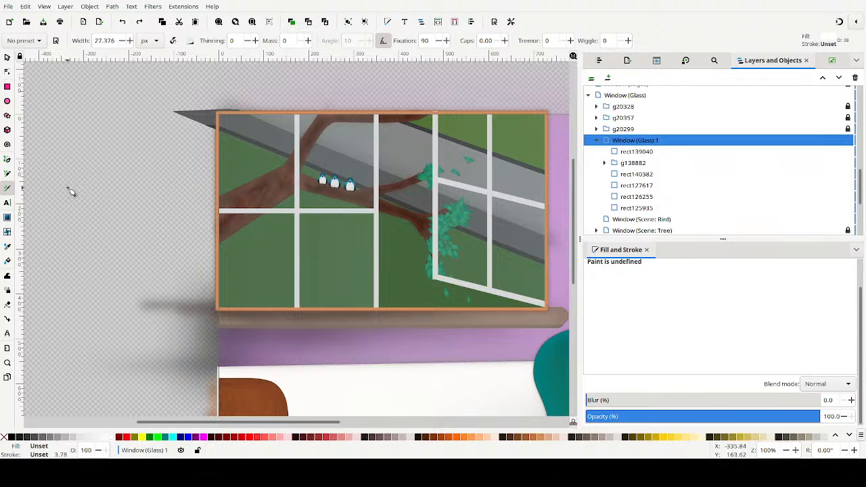
left_click_drag(253, 167, 298, 131)
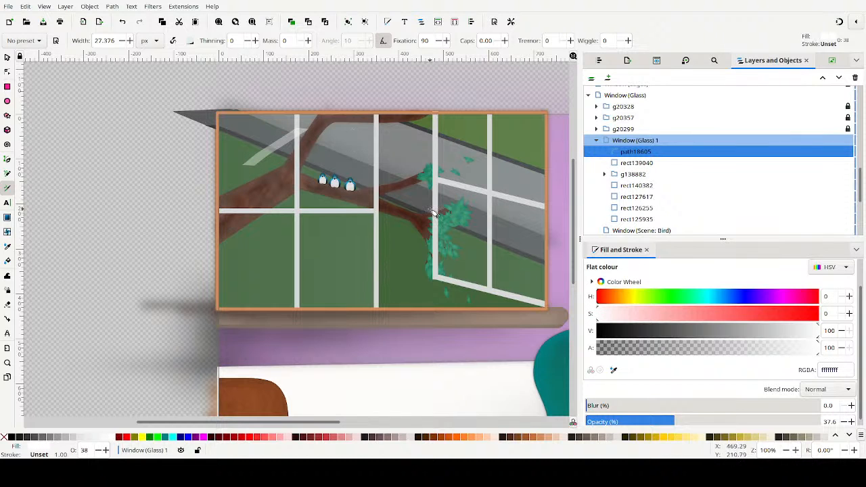
key("ctrl+z")
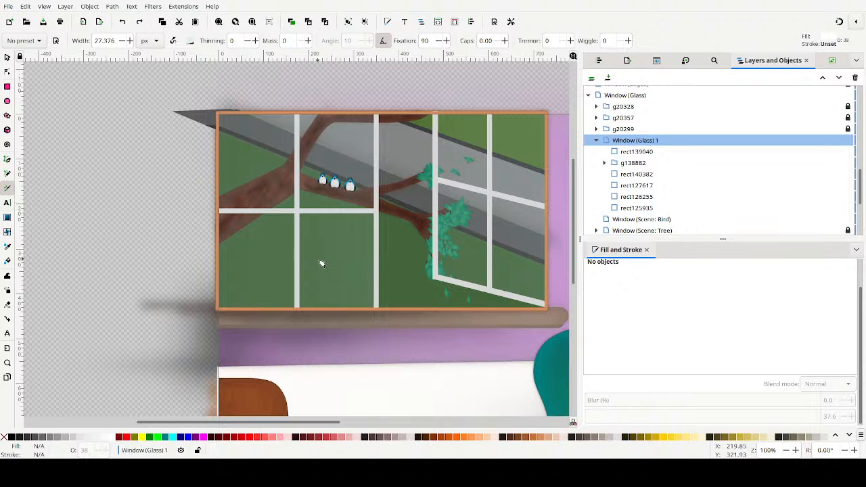
Draw one long diagonal white calligraphic highlight across the lower pane and another across the upper pane of the window's second column
scroll(391, 272, "right", 8)
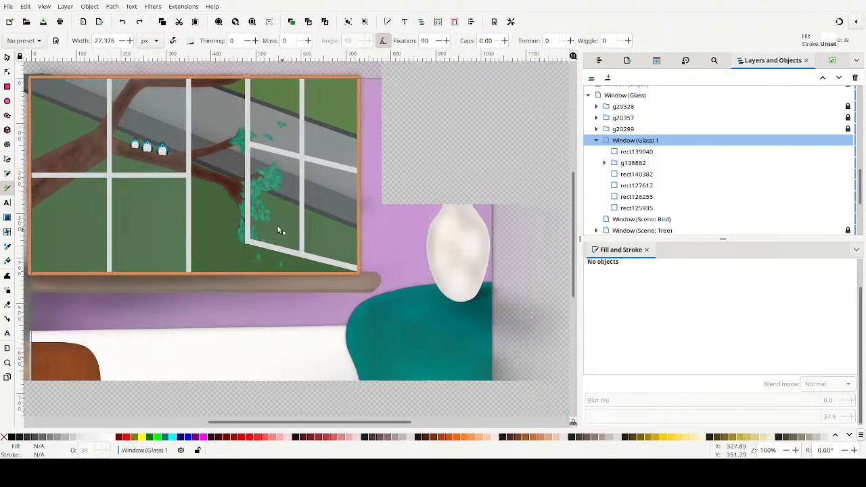
scroll(317, 264, "down", 1)
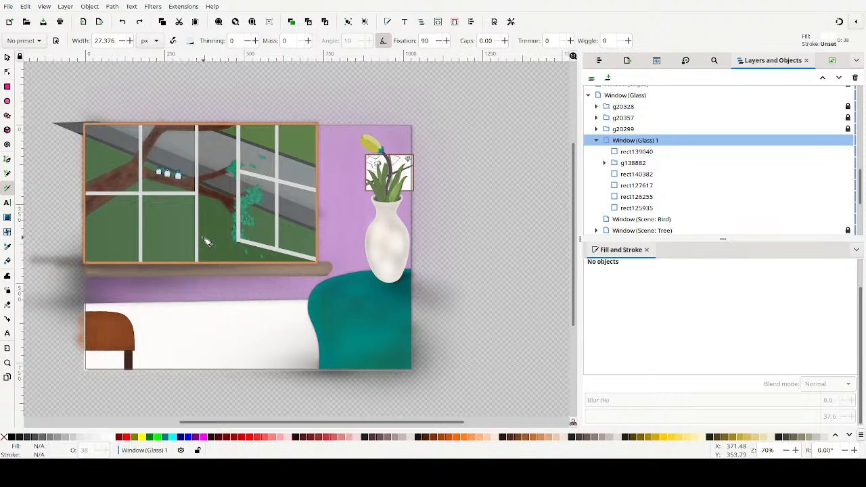
scroll(207, 242, "left", 4)
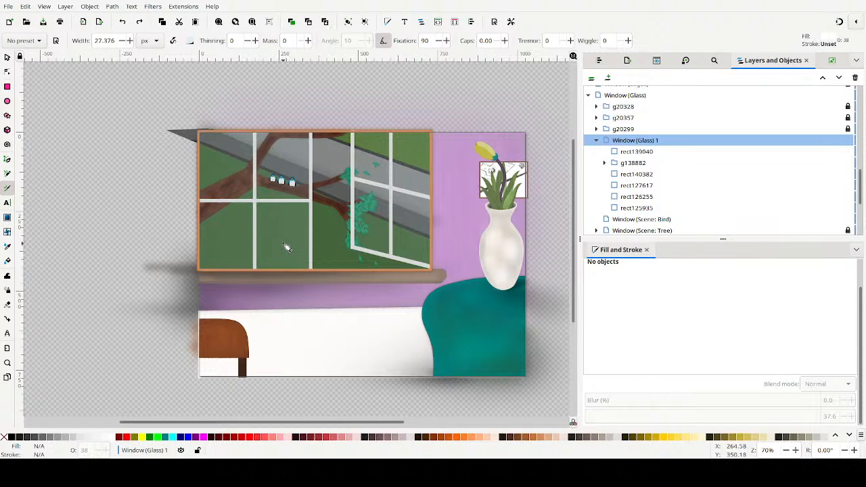
scroll(331, 275, "left", 2)
scroll(350, 282, "up", 1)
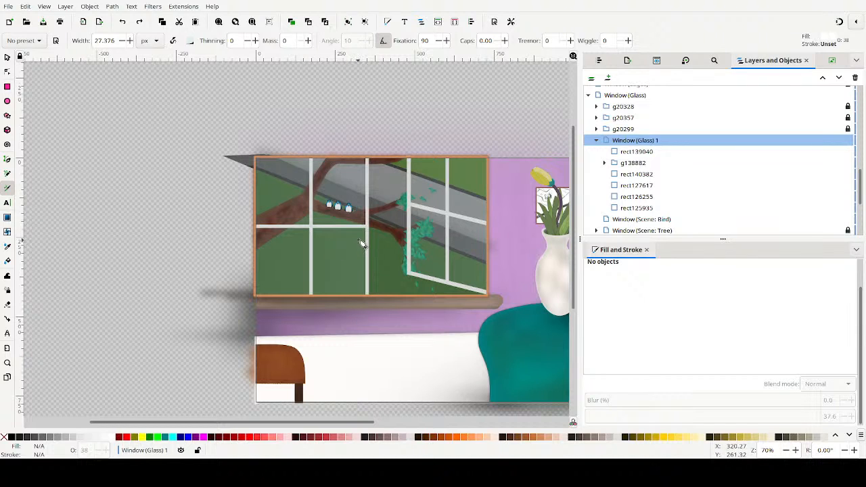
left_click_drag(354, 239, 328, 281)
key("ctrl+z")
left_click_drag(366, 239, 318, 294)
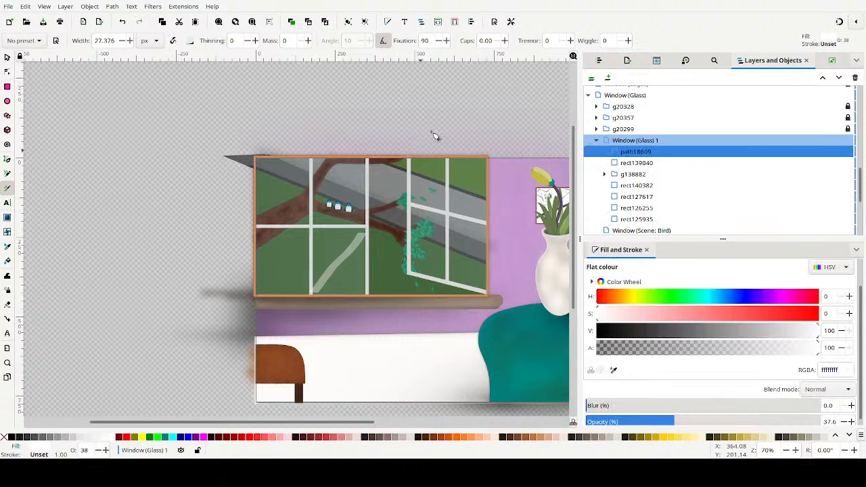
left_click_drag(316, 218, 370, 164)
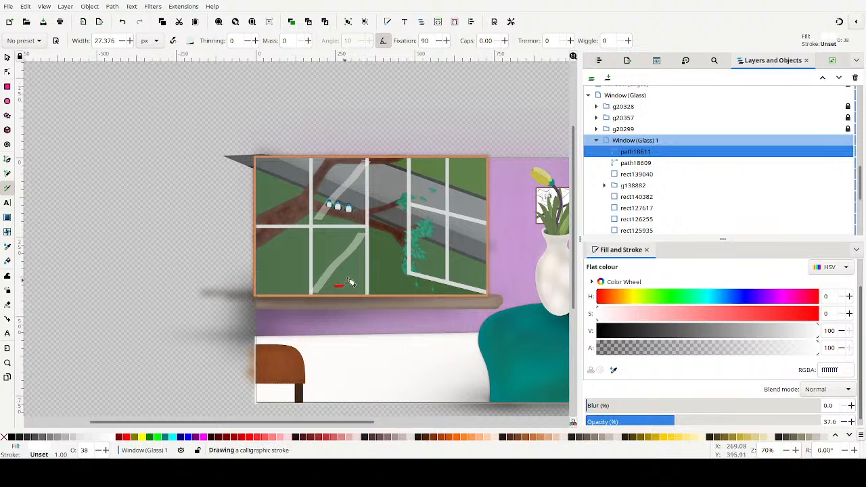
Add two progressively shorter parallel highlight strokes beside the long highlight in both the lower and upper panes of the second column
key("Escape")
left_click_drag(338, 292, 367, 257)
left_click_drag(357, 290, 365, 274)
left_click_drag(338, 216, 371, 182)
left_click_drag(352, 226, 365, 206)
key("ctrl+z")
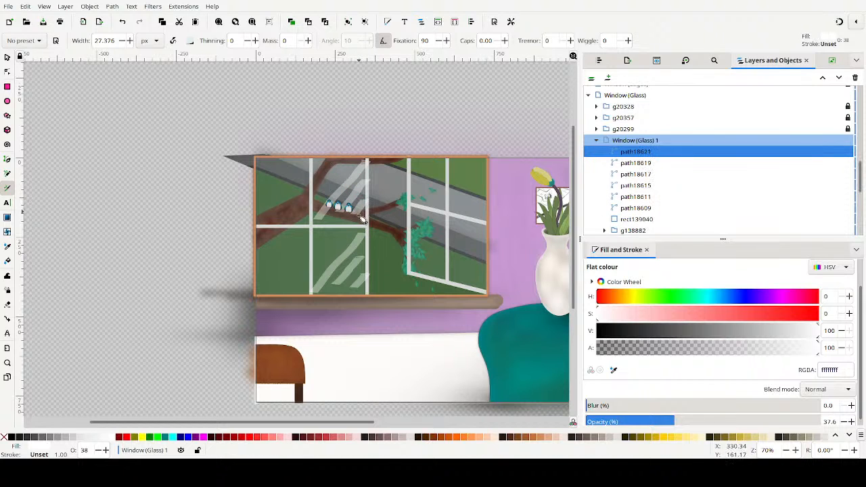
mouse_move(336, 215)
left_mouse_down()
mouse_move(366, 189)
mouse_move(356, 220)
mouse_move(370, 204)
left_mouse_up()
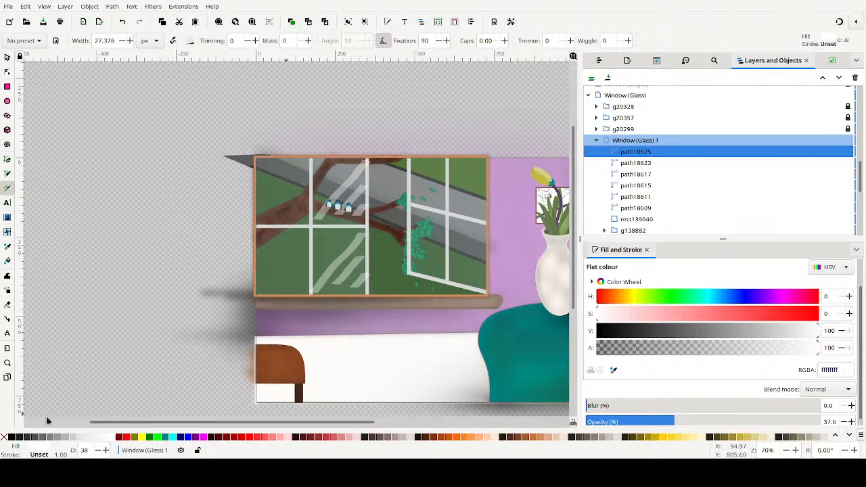
left_click(7, 58)
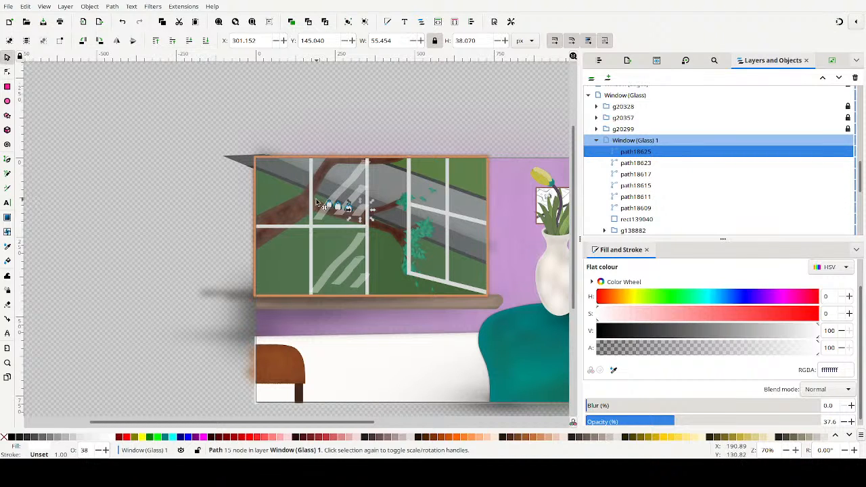
left_click(357, 258, "shift")
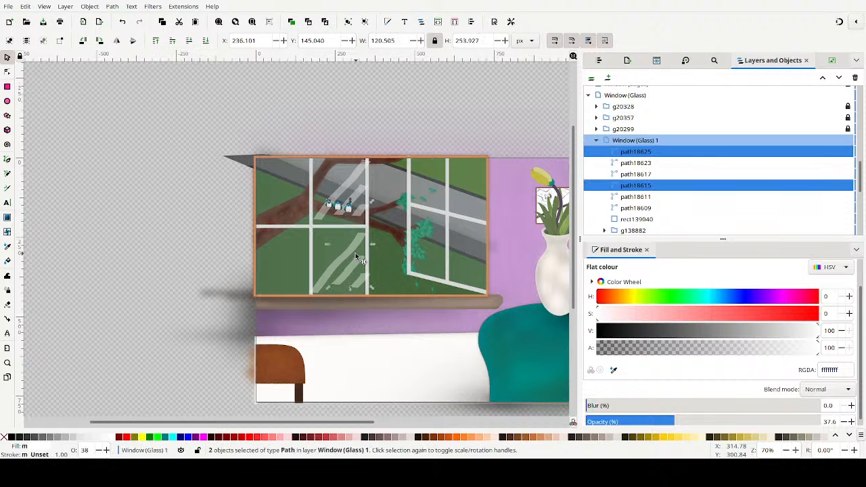
key("ctrl+z")
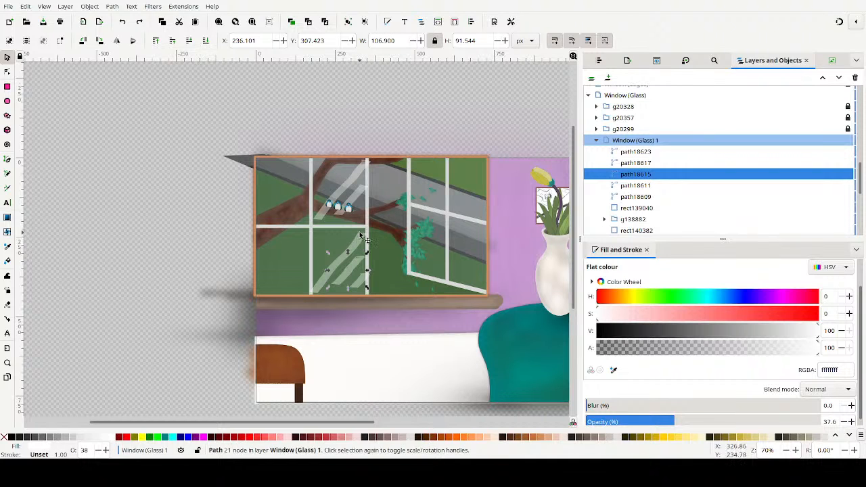
key("ctrl+shift+z")
Resize the long highlight in the upper pane to about 160 by 180 px and position it inside the frame bars
scroll(388, 271, "up", 3)
scroll(387, 271, "down", 1)
scroll(379, 277, "up", 3)
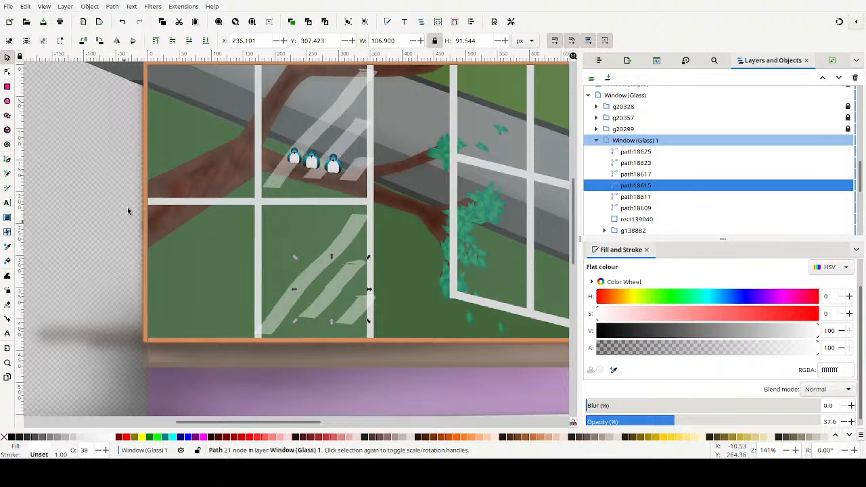
left_click_drag(126, 172, 92, 254)
left_click(269, 119)
left_click(340, 162)
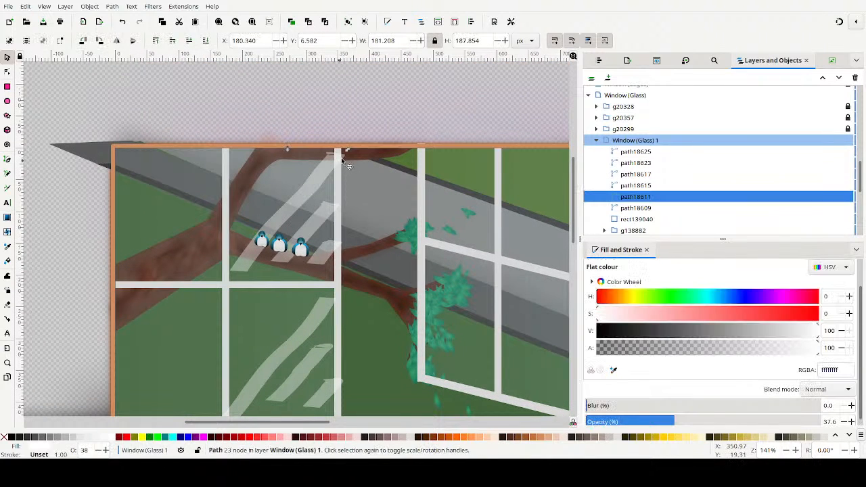
left_click_drag(349, 147, 335, 163)
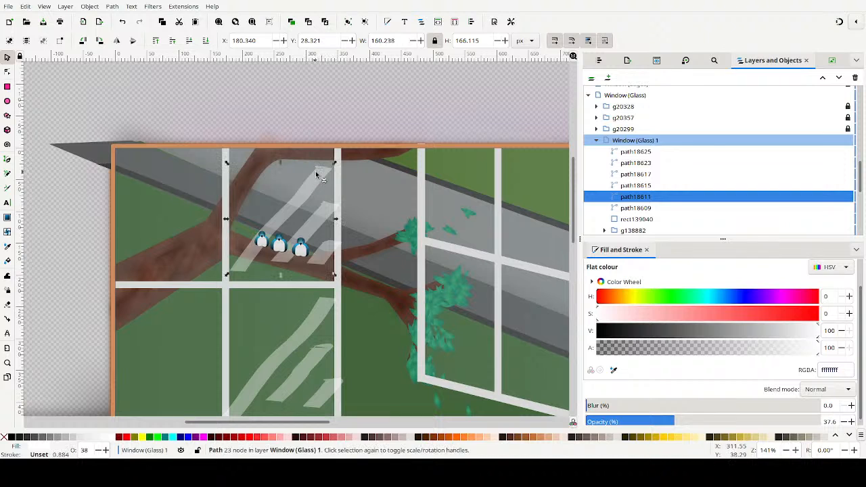
left_click(317, 171)
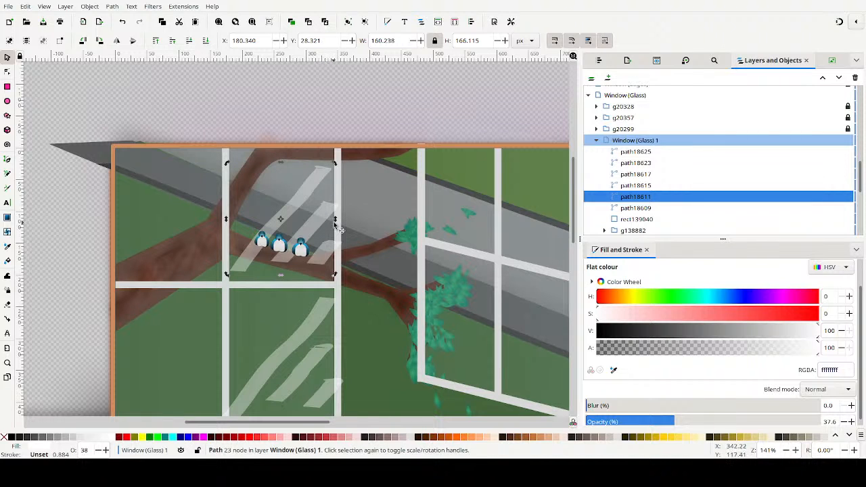
mouse_move(334, 219)
left_mouse_down()
mouse_move(333, 209)
mouse_move(334, 218)
left_mouse_up()
left_click_drag(313, 171, 314, 167)
Simplify the long upper highlight's path repeatedly until its ends are rounded
key("ctrl")
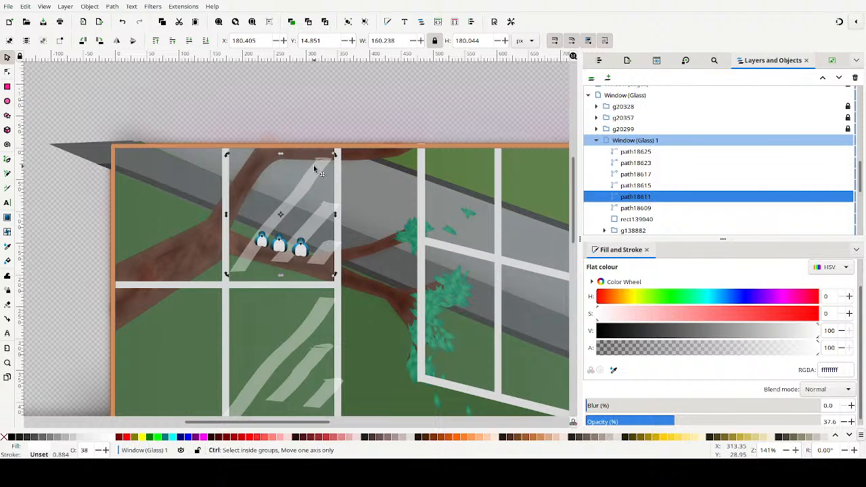
key("ctrl+l")
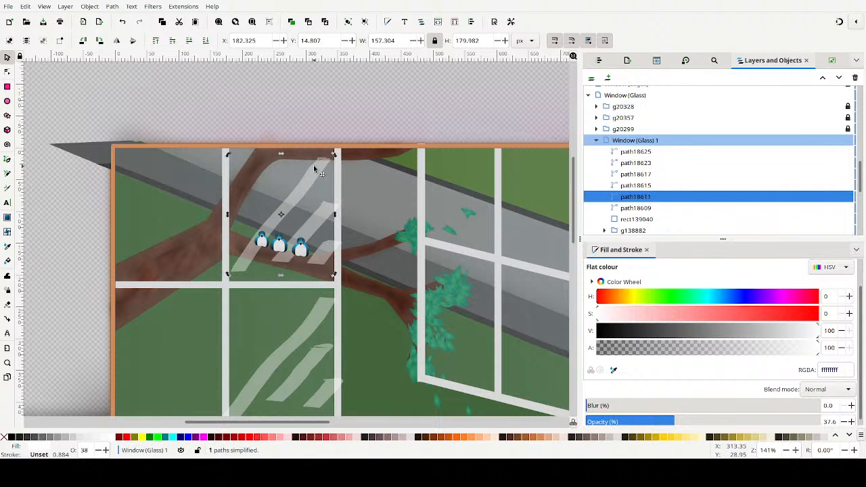
key("ctrl+l")
key("ctrl+l")
key("ctrl+l")
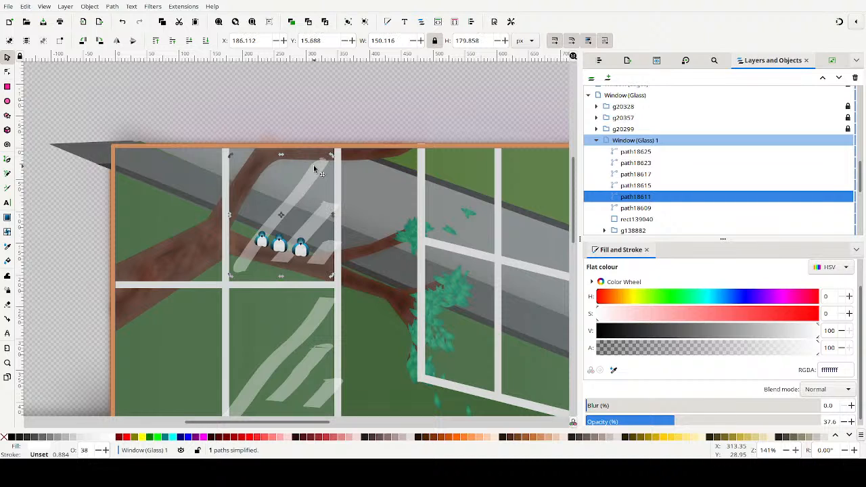
key("ctrl+l")
key("ctrl+l")
key("ctrl+l")
key("ctrl+l")
key("ctrl+l")
Simplify the middle highlight in the upper pane repeatedly to round it, and rotate it about -10° to fit inside the pane
left_click(324, 223, "ctrl")
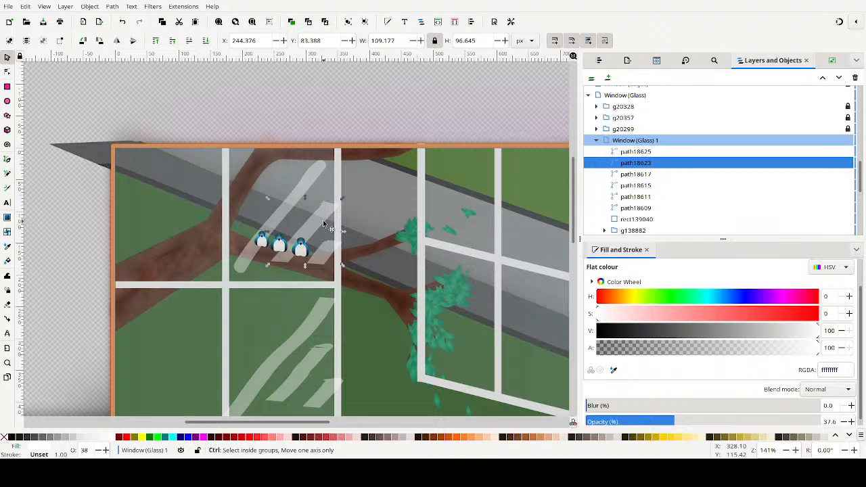
key("ctrl+l")
key("ctrl+l")
key("ctrl+l")
key("ctrl+l")
key("ctrl+l")
key("ctrl+l")
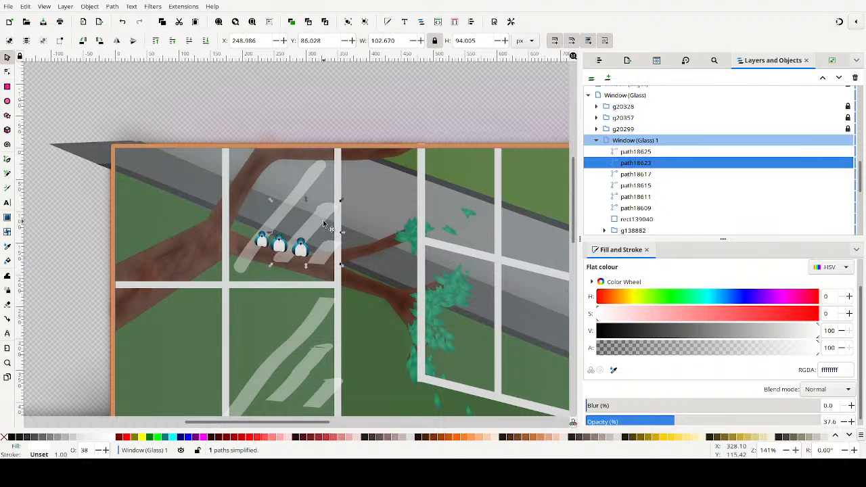
key("ctrl+l")
key("ctrl+l")
key("ctrl+l")
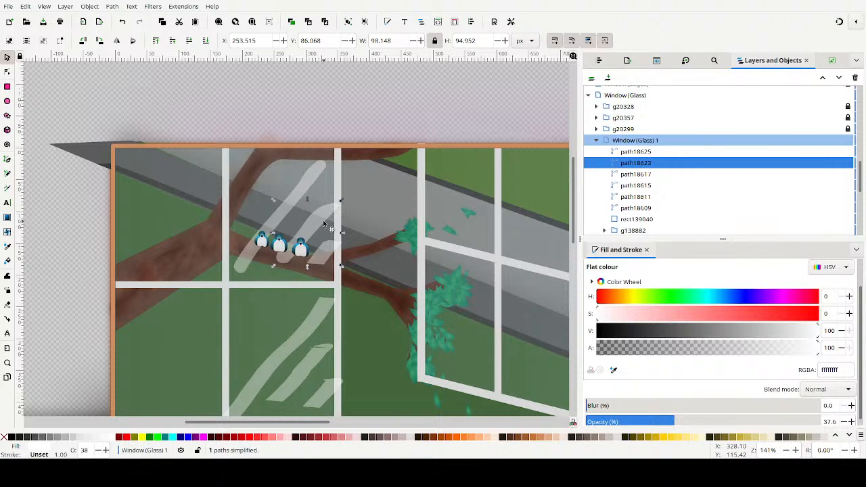
left_click_drag(325, 213, 332, 194)
left_click(323, 209)
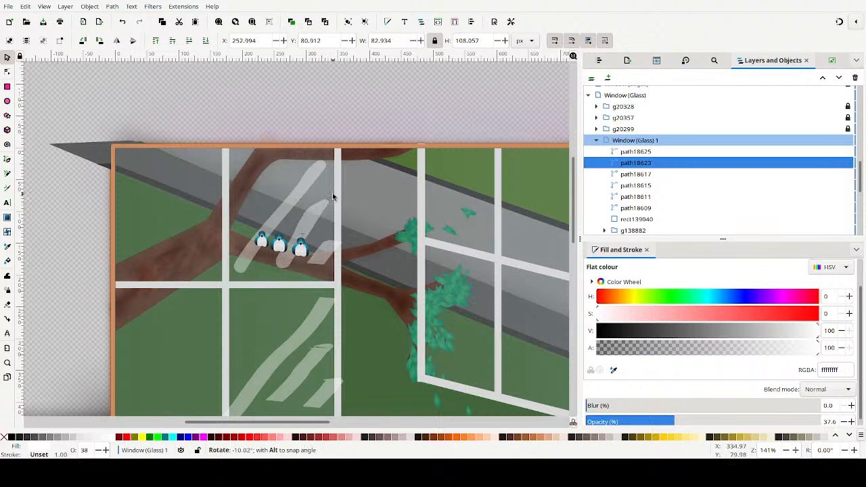
Simplify the shortest highlight in the upper pane repeatedly, and rotate and nudge it clear of the frame bar
left_click(332, 253)
key("ctrl+l")
key("ctrl+l")
key("ctrl+l")
key("ctrl+l")
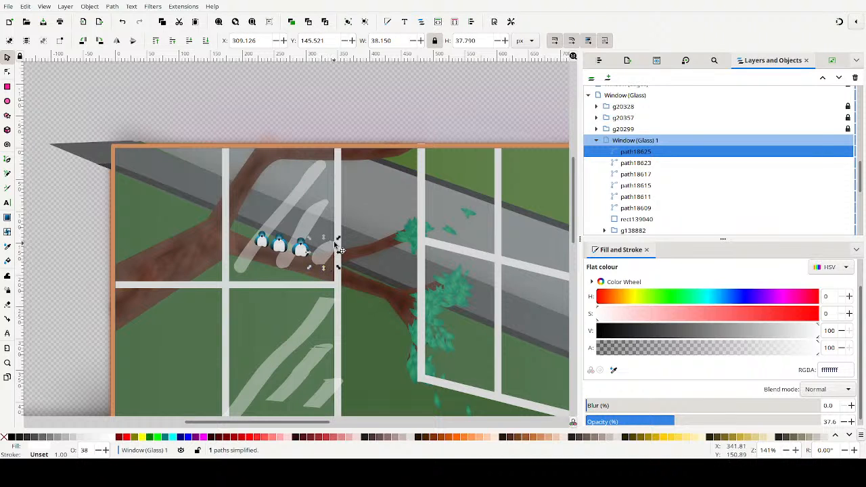
left_click(338, 250)
mouse_move(342, 241)
left_mouse_down()
mouse_move(338, 230)
mouse_move(329, 239)
left_mouse_up()
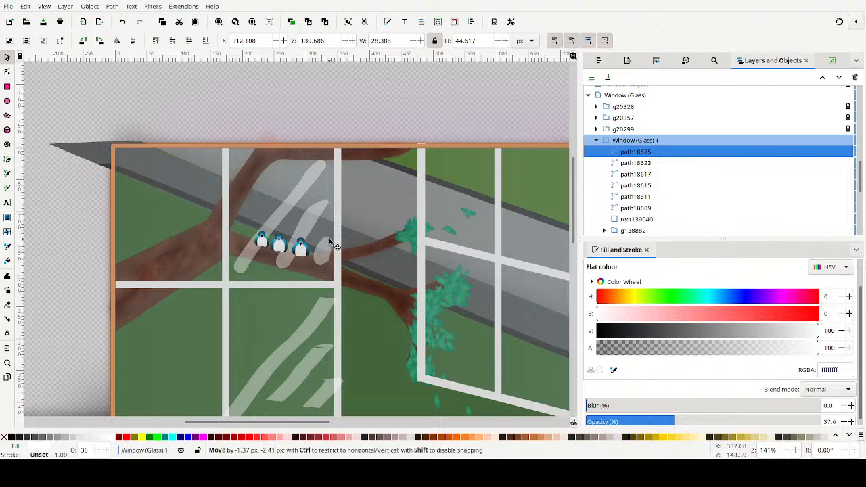
Simplify the long highlight in the lower pane repeatedly until it becomes a smooth, tapered streak
left_click(329, 305)
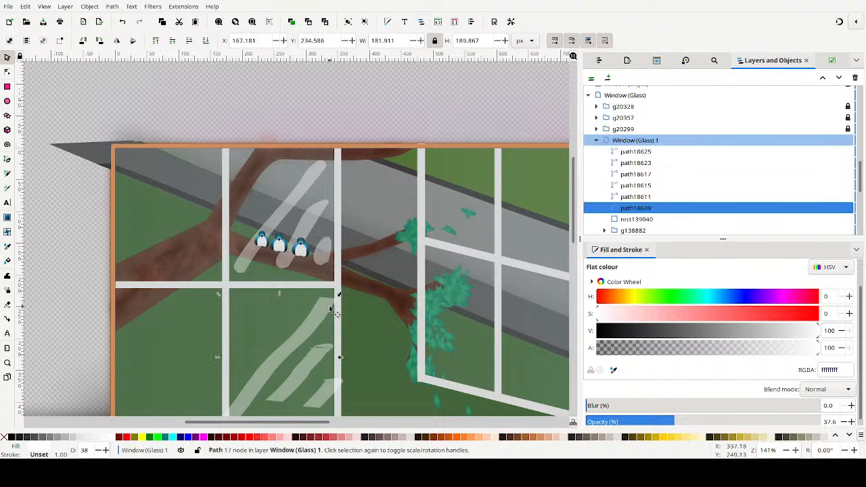
key("ctrl")
key("ctrl+l")
key("ctrl+l")
key("ctrl+l")
key("ctrl+l")
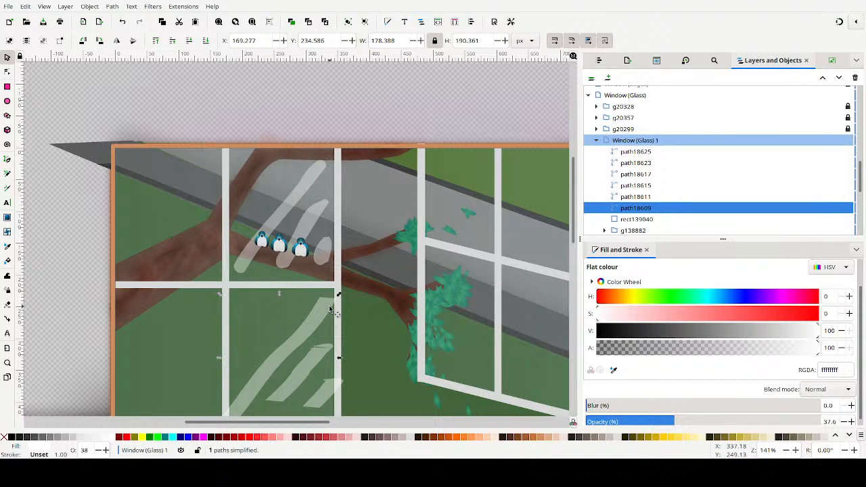
key("ctrl+l")
key("ctrl+l")
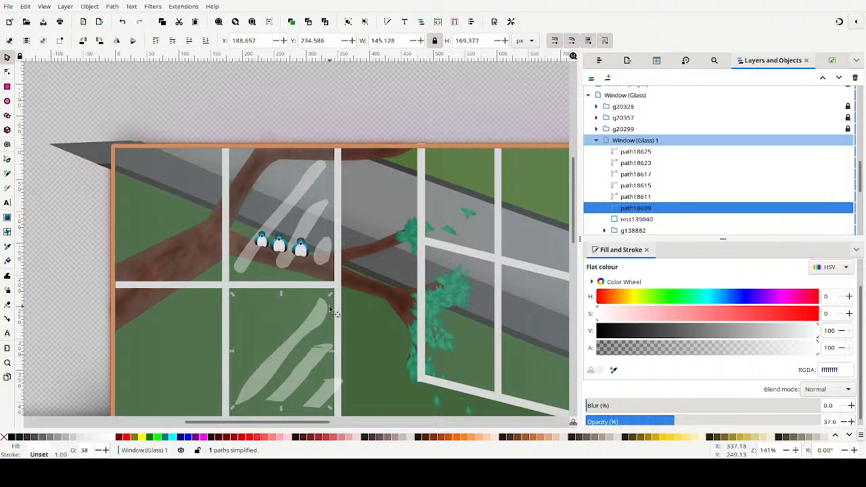
Simplify the middle highlight in the lower pane repeatedly to smooth its edges and round its ends
left_click(312, 372, "ctrl")
key("ctrl+l")
key("ctrl+l")
key("ctrl+l")
key("ctrl+l")
key("ctrl+l")
key("ctrl+l")
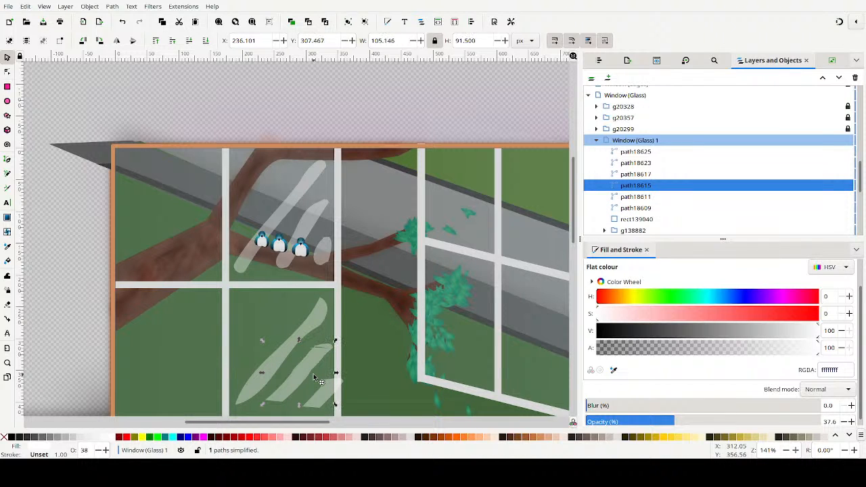
key("ctrl+l")
key("ctrl+l")
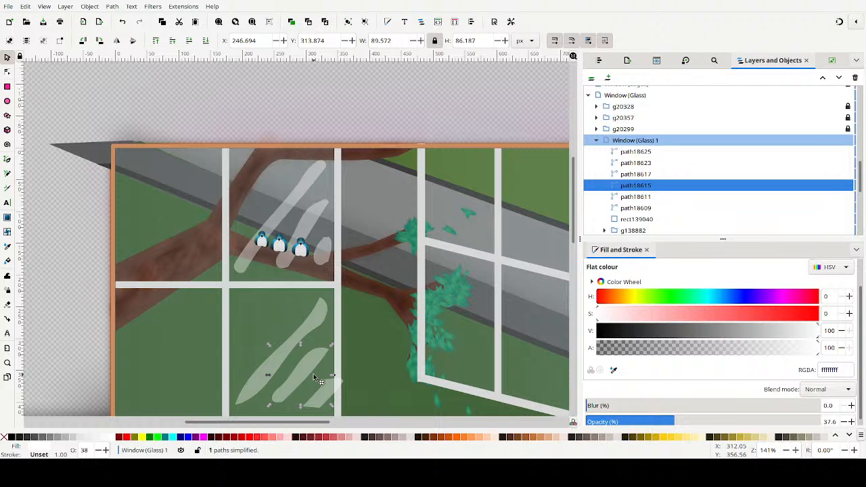
Simplify the shortest highlight in the lower pane repeatedly until it becomes a small rounded streak
scroll(428, 314, "down", 2)
scroll(428, 314, "left", 1)
left_click(349, 333)
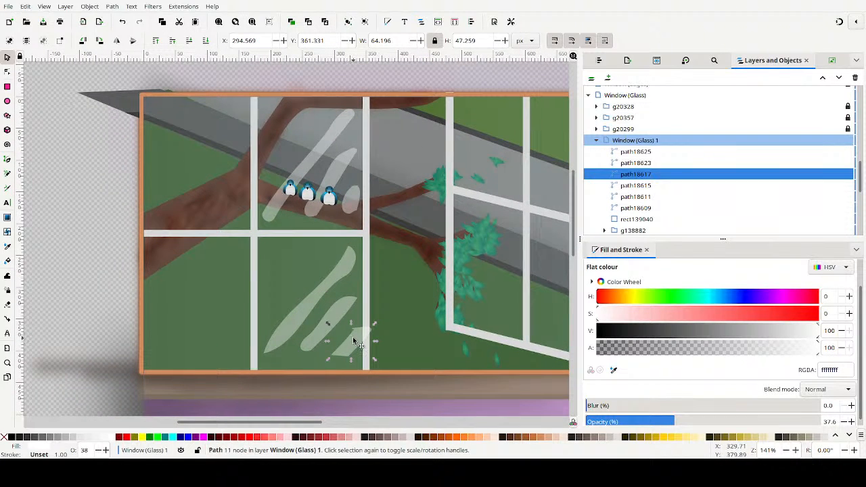
key("ctrl")
key("ctrl+l")
key("ctrl+l")
key("ctrl+l")
key("ctrl+l")
key("ctrl+l")
key("ctrl+l")
key("ctrl+l")
key("ctrl+l")
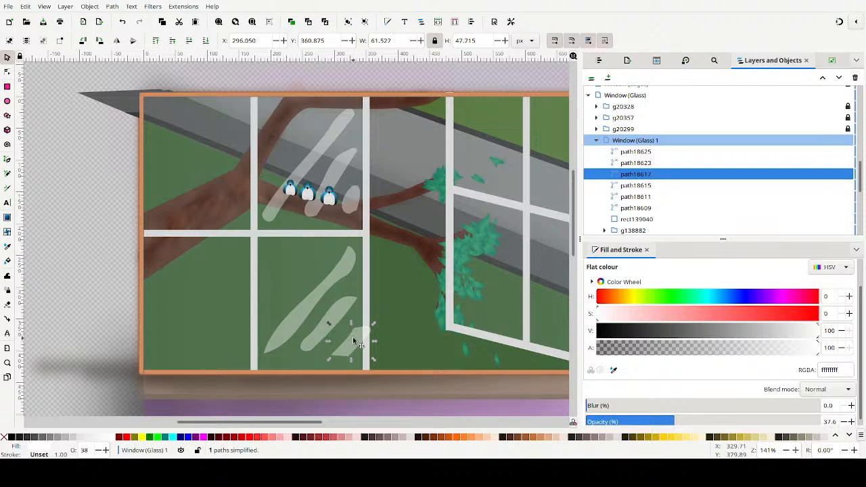
key("ctrl+l")
key("ctrl+l")
key("ctrl+l")
key("ctrl+l")
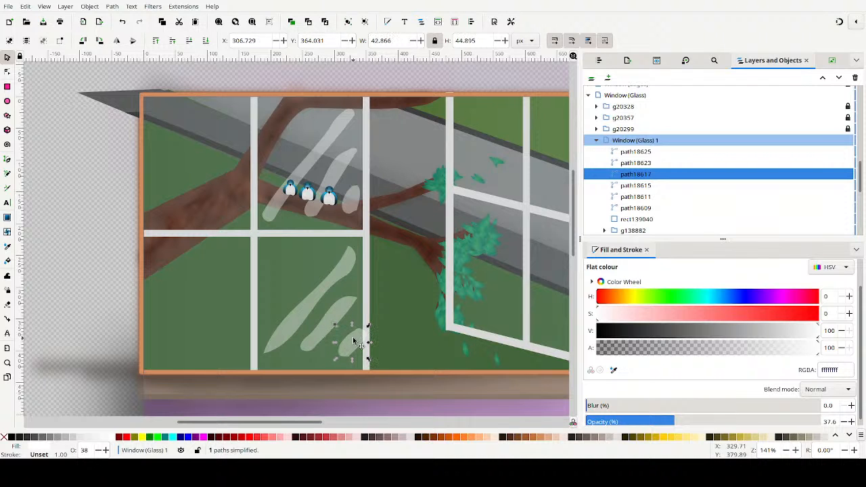
Move the shortest highlight in the lower pane clear of the frame bar
left_click_drag(356, 343, 343, 340)
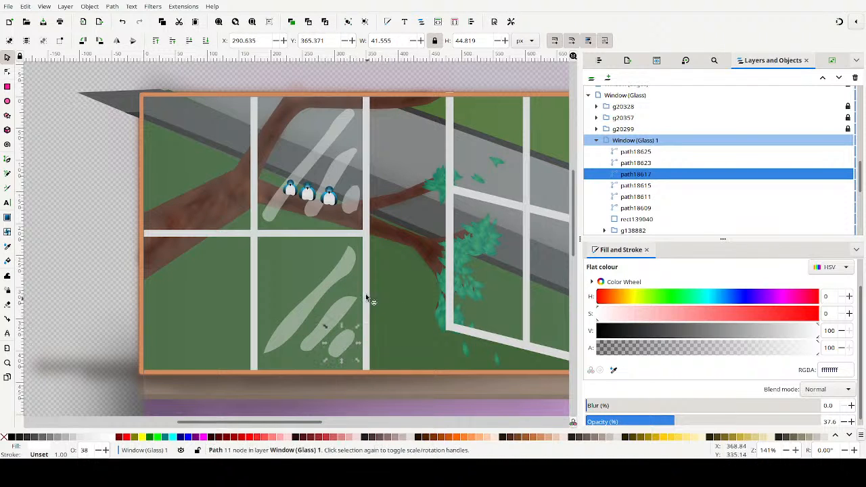
Give all six highlights in the upper and lower panes a linear gradient fill fading from white to transparent
left_click(325, 286, "shift")
left_click(360, 189, "shift")
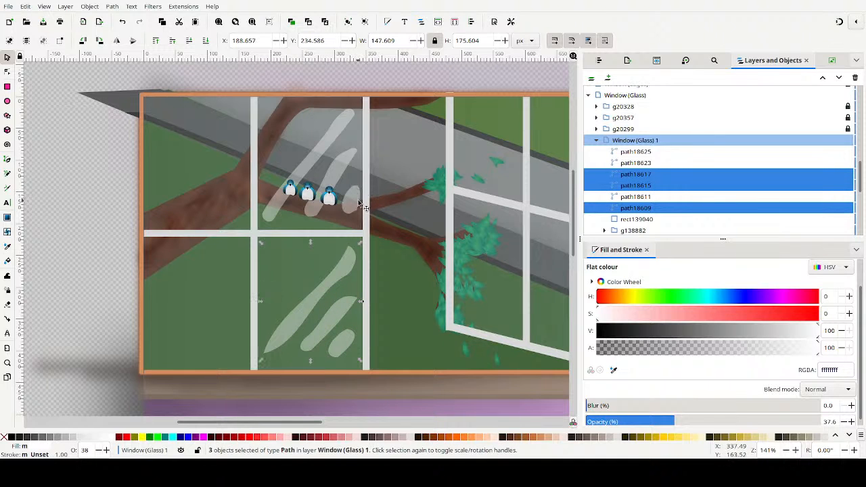
left_click(363, 204, "shift")
left_click(334, 146, "shift")
left_click(328, 133, "shift")
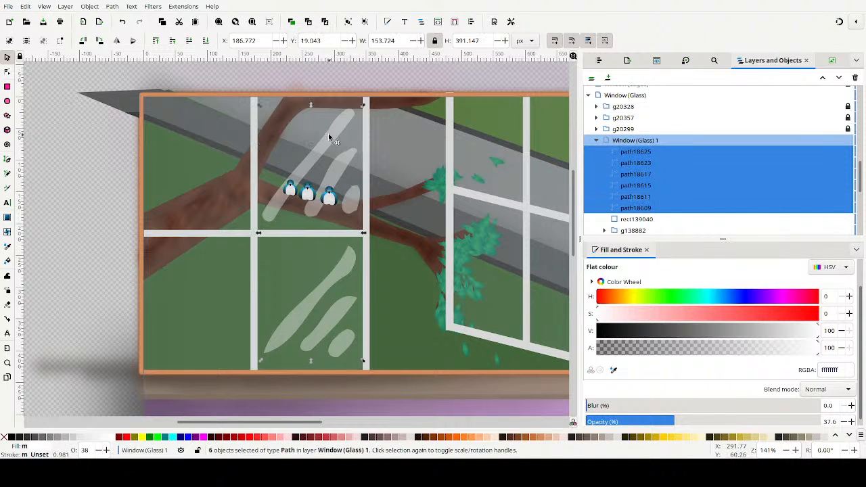
scroll(700, 270, "up", 1)
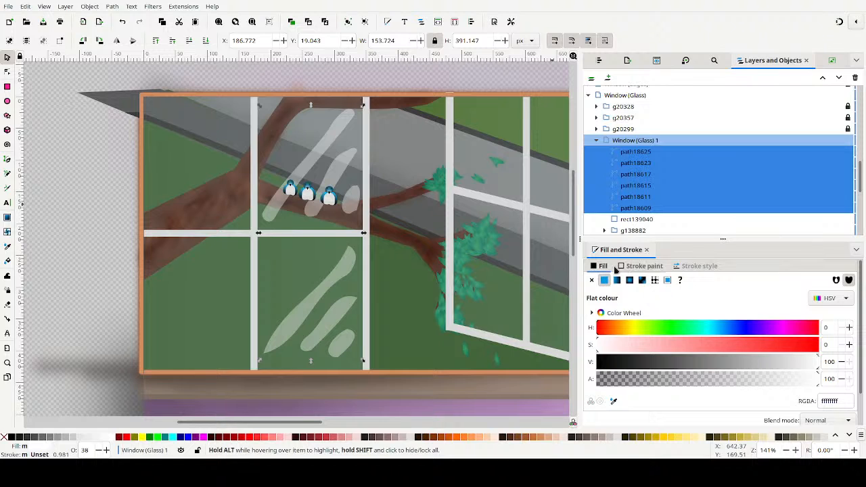
left_click(620, 280)
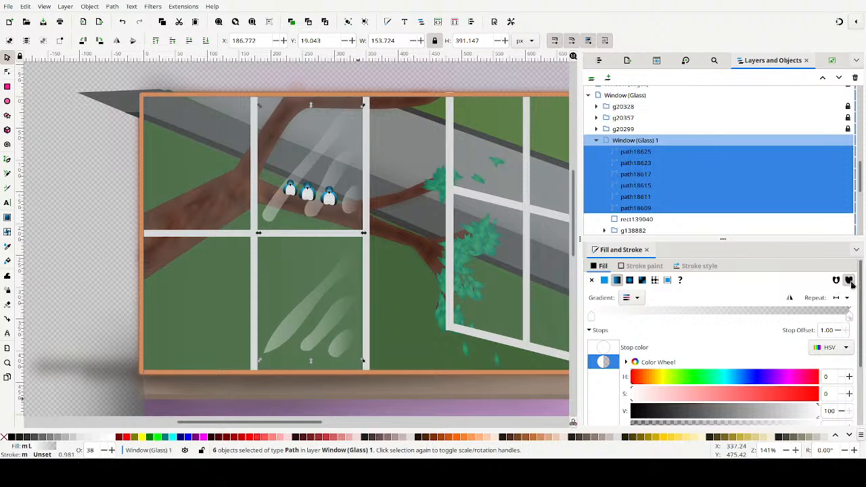
Reduce the alpha of the highlights' gradient start stop to about 27 and set the end stop's alpha to 2
scroll(837, 297, "down", 2)
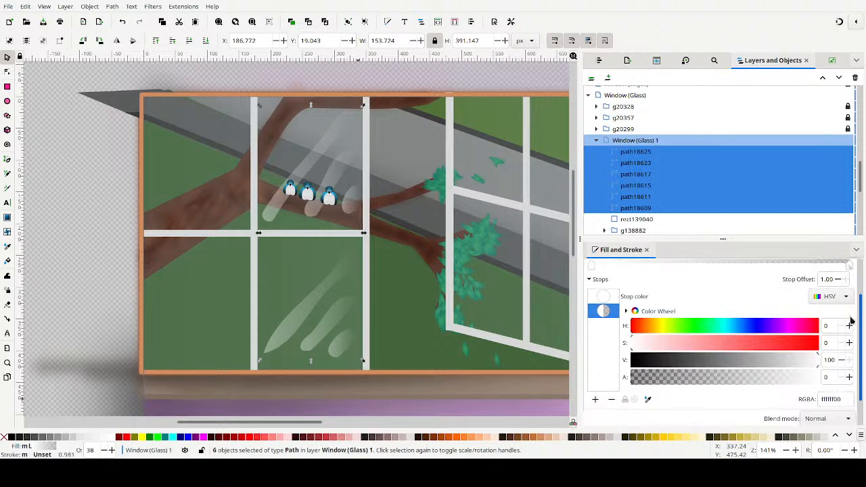
left_click(599, 293)
left_click(669, 379)
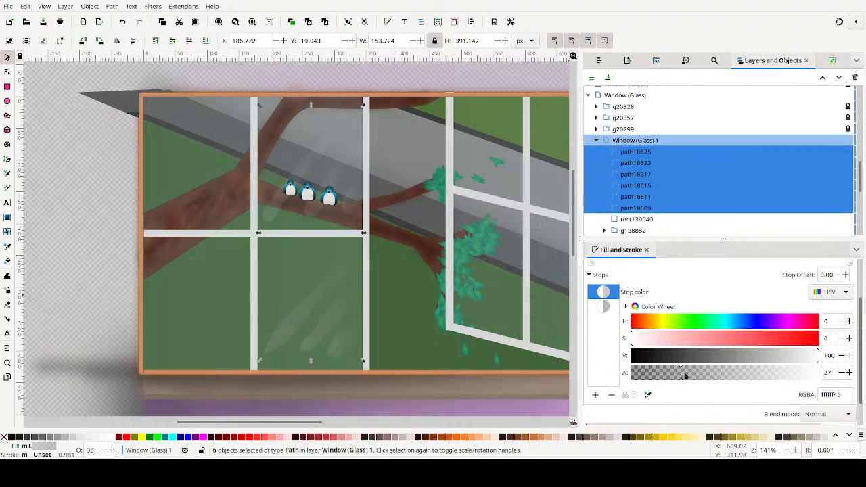
left_click(842, 373)
left_click(605, 310)
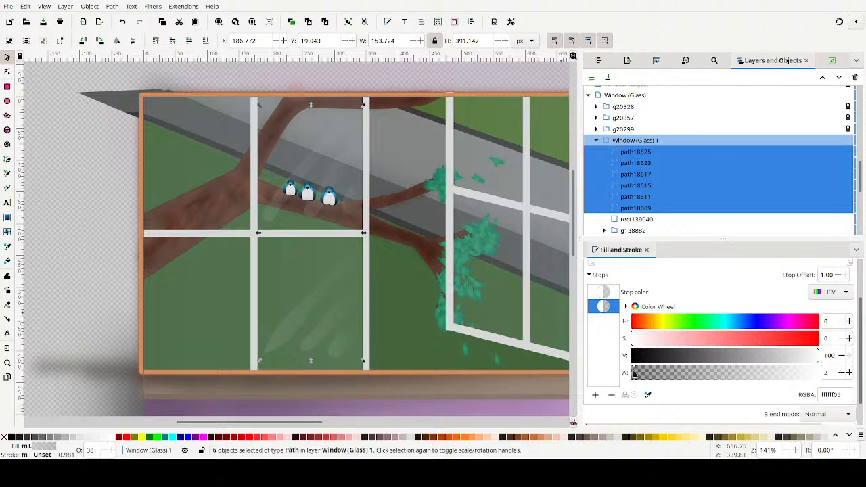
Set the gradient stop's alpha to 5 and skew, rotate and shift the six reflection streaks in the middle window panes
left_click(849, 373)
left_click(355, 267)
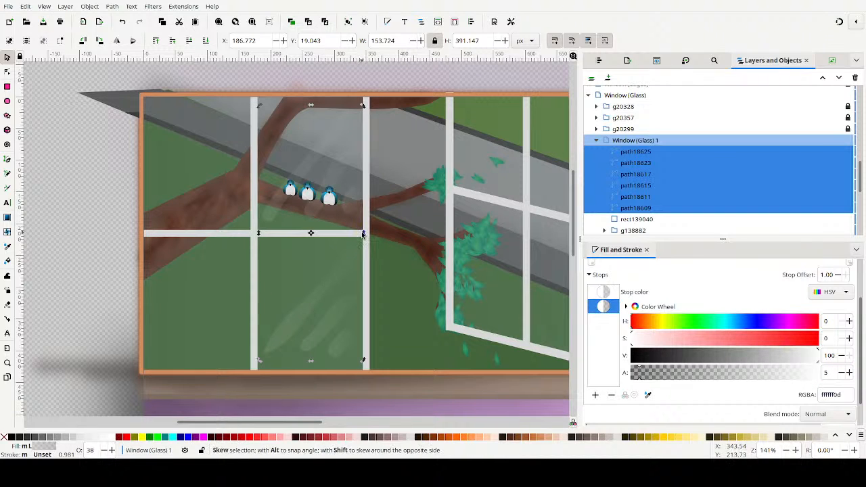
left_click_drag(363, 234, 358, 223)
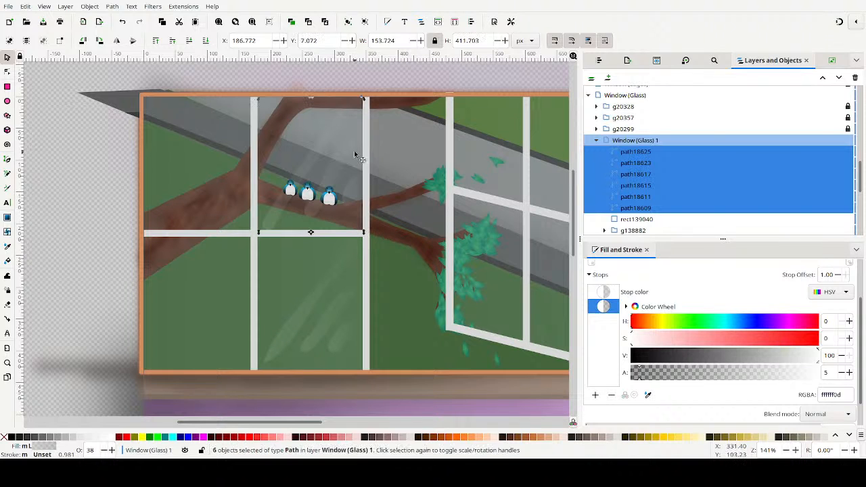
left_click(352, 110)
left_click_drag(360, 102, 358, 92)
left_click_drag(344, 248, 335, 256)
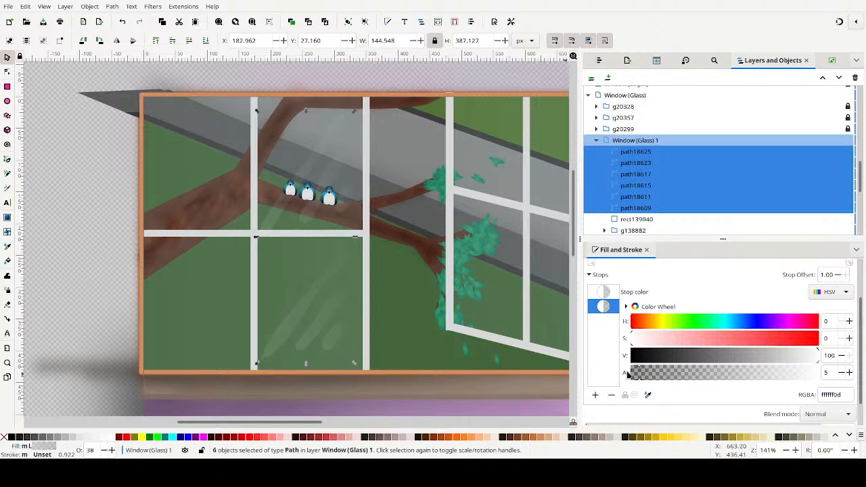
Group the six reflection streaks and set the group's blur to 34.6%
scroll(759, 403, "down", 2)
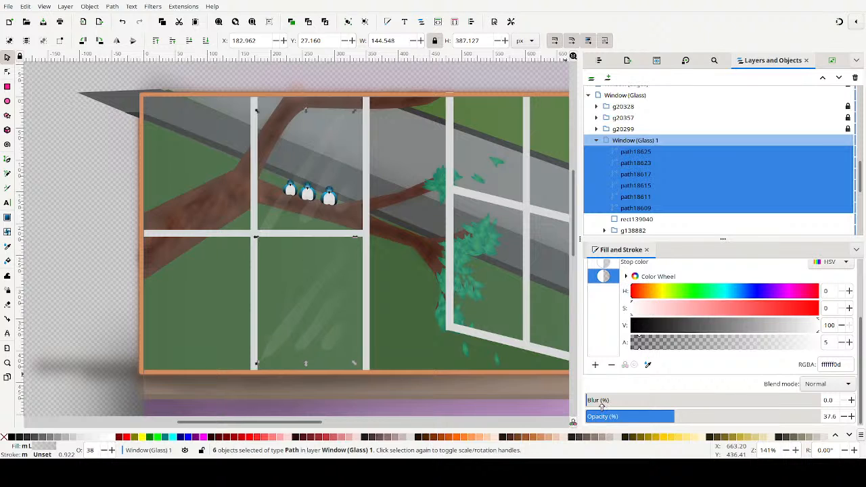
left_click(349, 22)
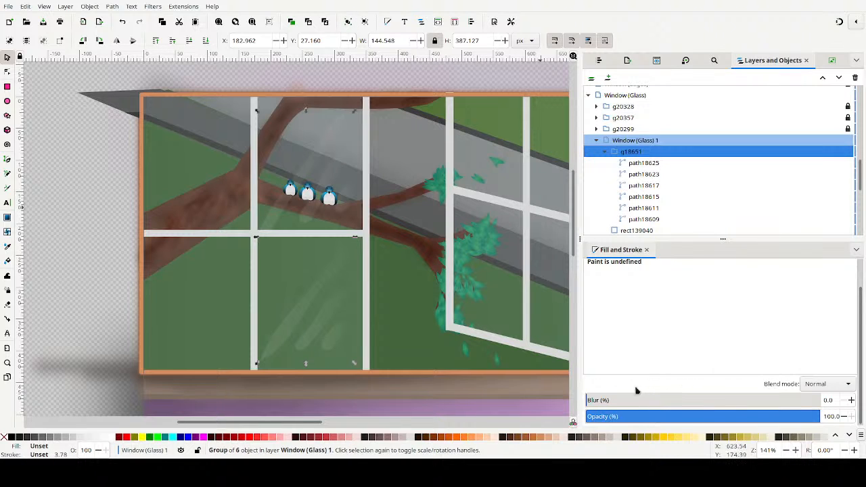
left_click(614, 400)
left_click_drag(617, 399, 640, 402)
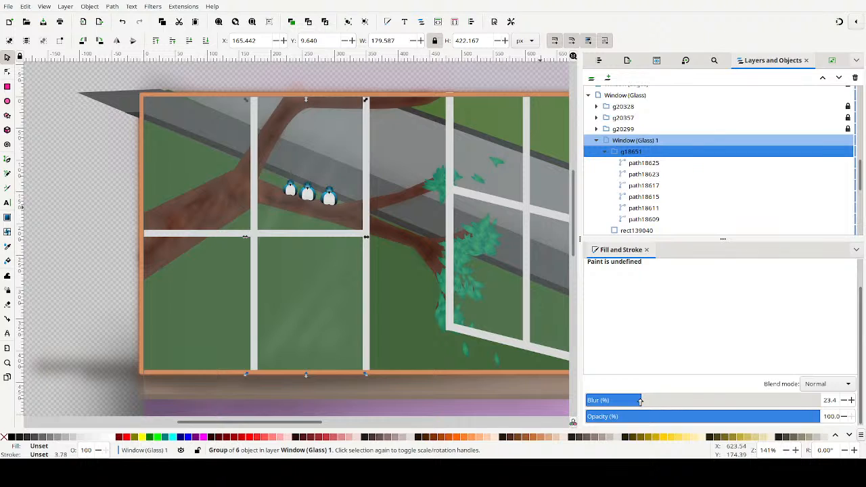
left_click(666, 399)
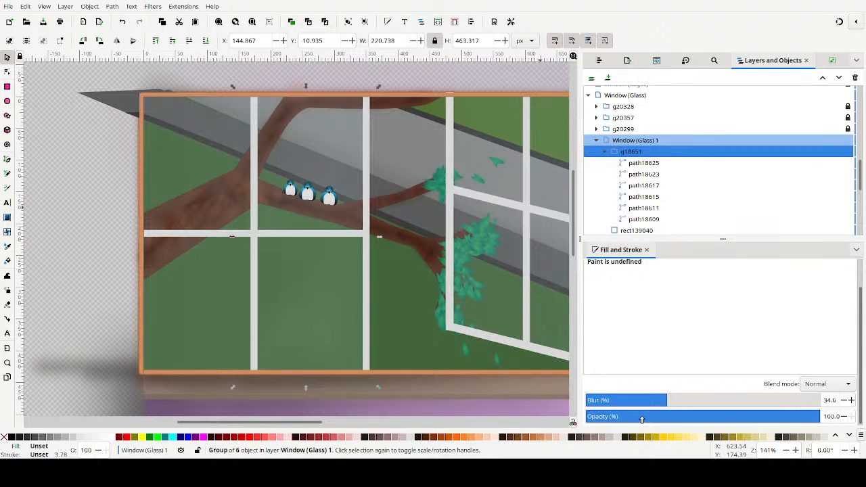
Set the opacity of the grouped reflection streaks to 21.6%
left_click(641, 417)
left_click(843, 416)
left_click(843, 416)
left_click(844, 417)
left_click(850, 418)
left_click(844, 418)
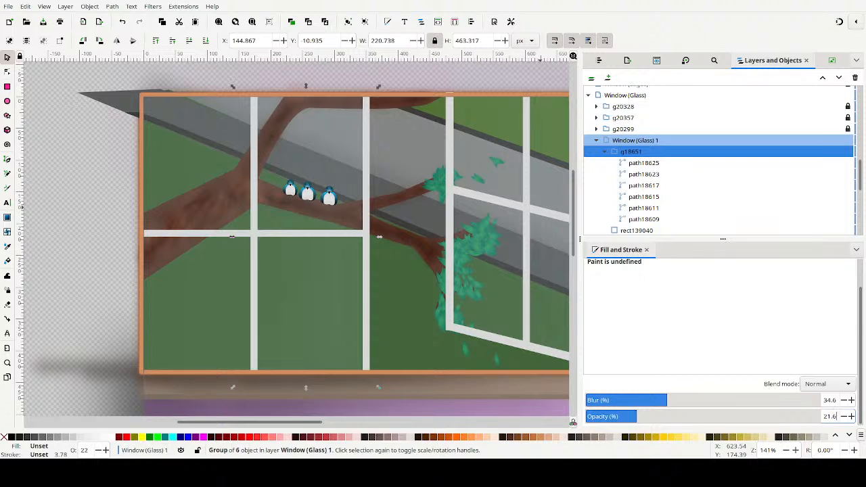
Reduce the blur of the grouped reflection streaks to 27.6%
left_click(845, 399)
left_click(844, 400)
left_click(845, 400)
left_click(845, 400)
left_click(846, 400)
left_click(845, 400)
left_click(845, 399)
Duplicate the reflection group and set the copy's blur to 7.6%
key("ctrl+d")
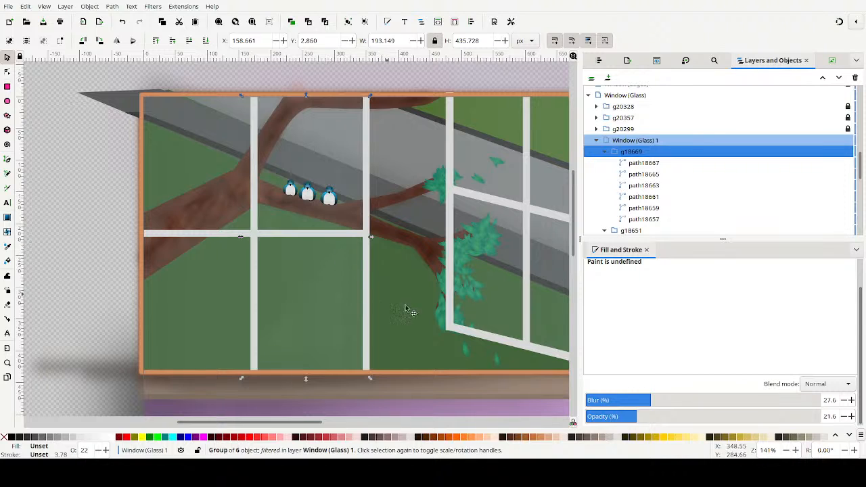
left_click(845, 400)
left_click(845, 399)
left_click(845, 400)
left_click(844, 400)
left_click(845, 399)
left_click(845, 400)
left_click(845, 400)
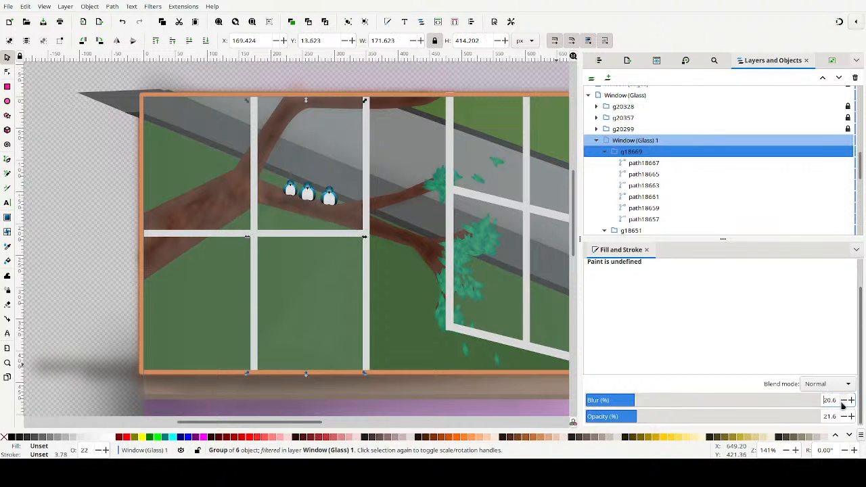
left_click(842, 400)
left_click(842, 400)
left_click(842, 400)
left_click(842, 400)
left_click(842, 400)
left_click(842, 400)
left_click(842, 400)
left_click(842, 400)
left_click(842, 400)
left_click(842, 400)
left_click(842, 400)
left_click(842, 400)
left_click(842, 400)
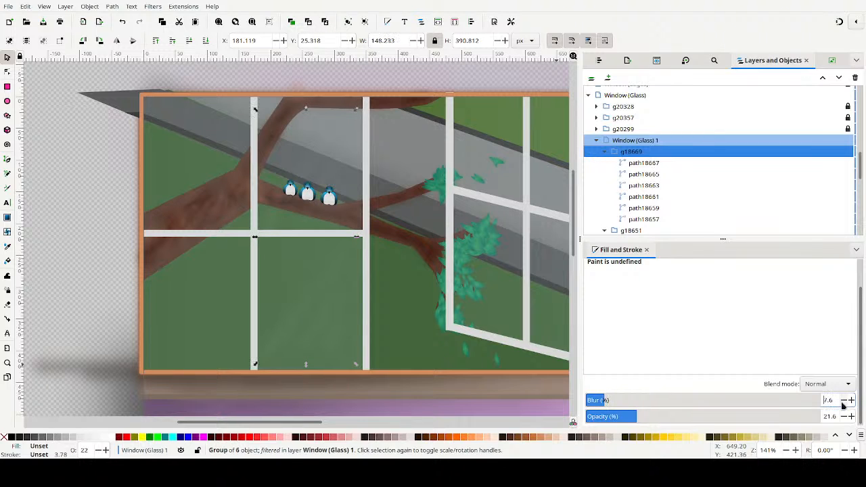
Lower the opacity of the duplicated reflection group to 15.6%
left_click(842, 417)
left_click(843, 417)
left_click(843, 417)
left_click(842, 417)
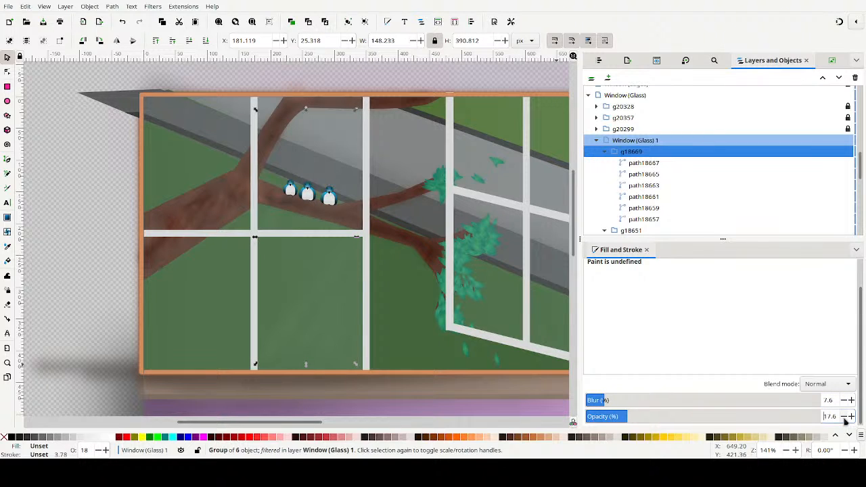
left_click(843, 418)
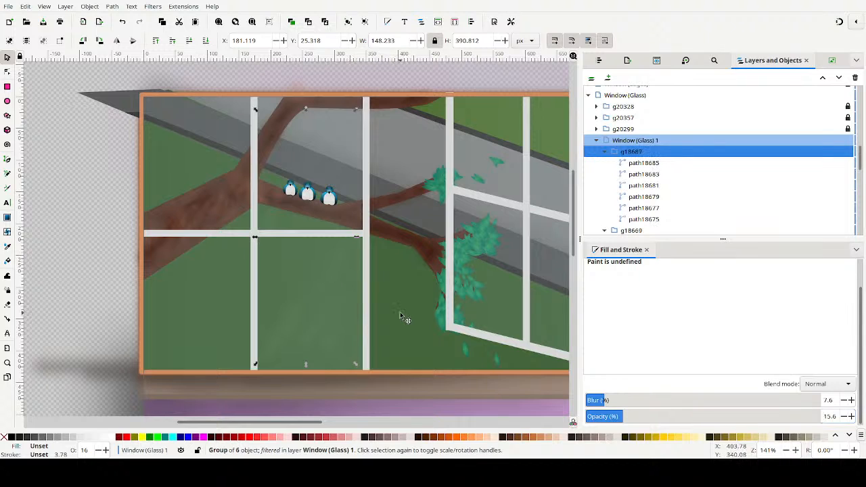
Duplicate the 7.6% blur reflection group and set the new copy's blur to 17.6%
left_click(851, 400)
left_click(851, 400)
left_click(850, 400)
left_click(850, 399)
left_click(851, 399)
left_click(851, 400)
left_click(851, 399)
left_click(851, 400)
left_click(850, 400)
left_click(851, 399)
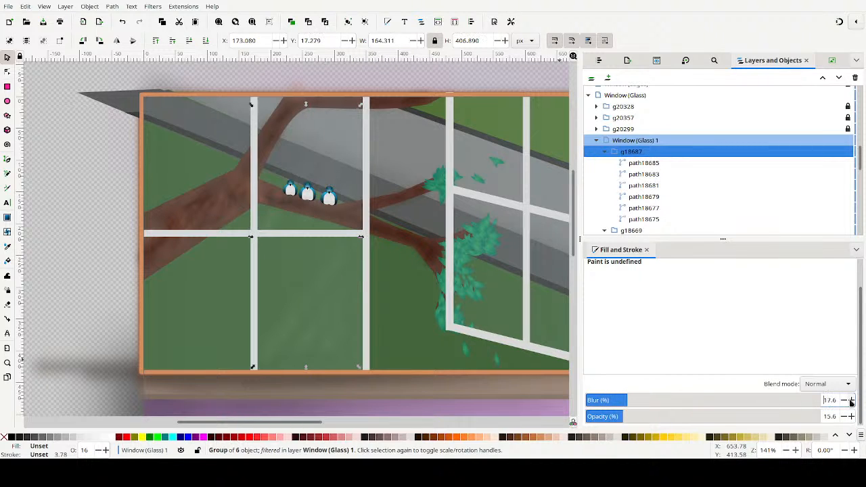
Rotate and slightly shift the blurred reflection streaks within the middle window panes
left_click(335, 251)
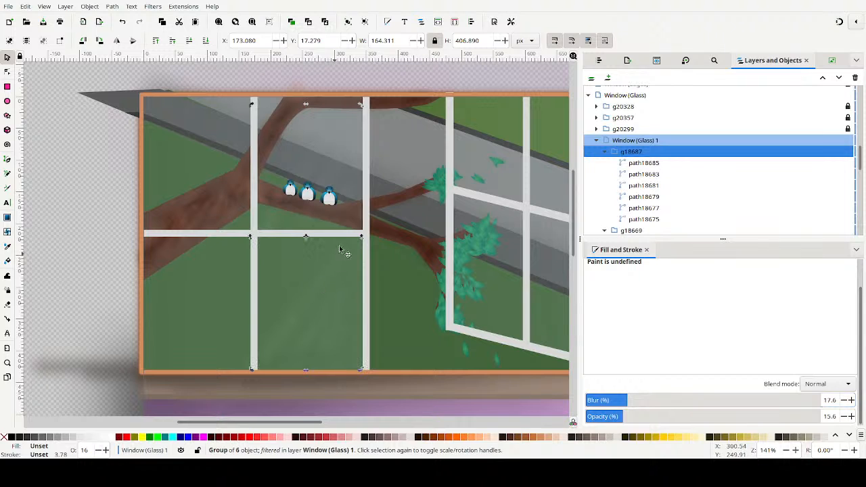
left_click_drag(360, 103, 323, 110)
mouse_move(333, 309)
left_mouse_down()
mouse_move(321, 289)
mouse_move(326, 309)
left_mouse_up()
Duplicate the selected reflection group and rotate the copy over the middle panes
key("ctrl+d")
left_click(328, 299)
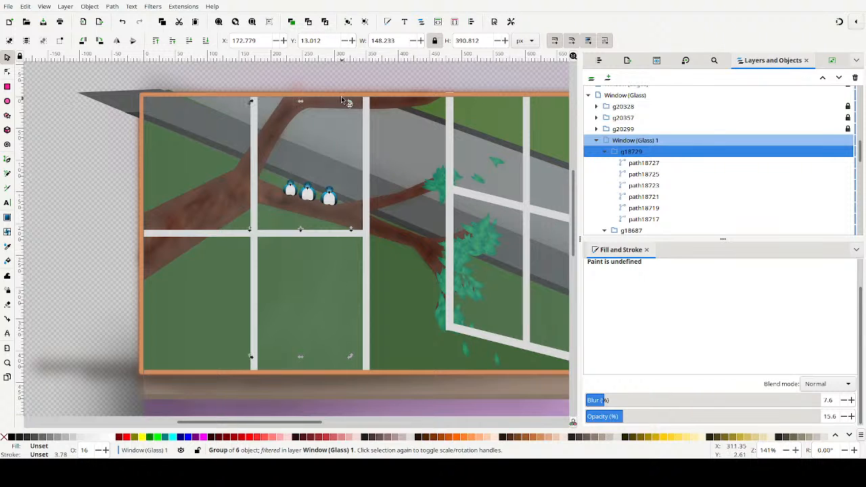
left_click_drag(350, 102, 336, 96)
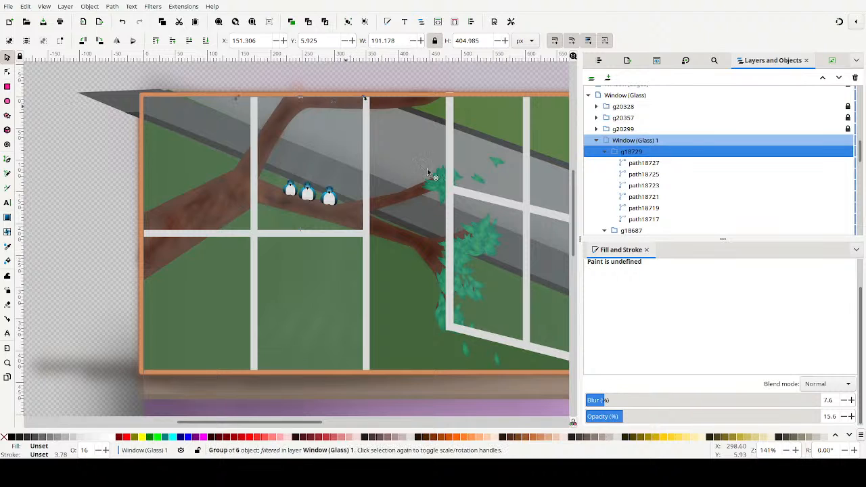
Set the blur of the rotated reflection copy to 12.6%
left_click(851, 403)
left_click(851, 403)
left_click(851, 403)
left_click(851, 403)
left_click(851, 403)
Duplicate the rotated reflection group and set the copy's opacity to 17.6% and blur to 21.6%
key("ctrl+d")
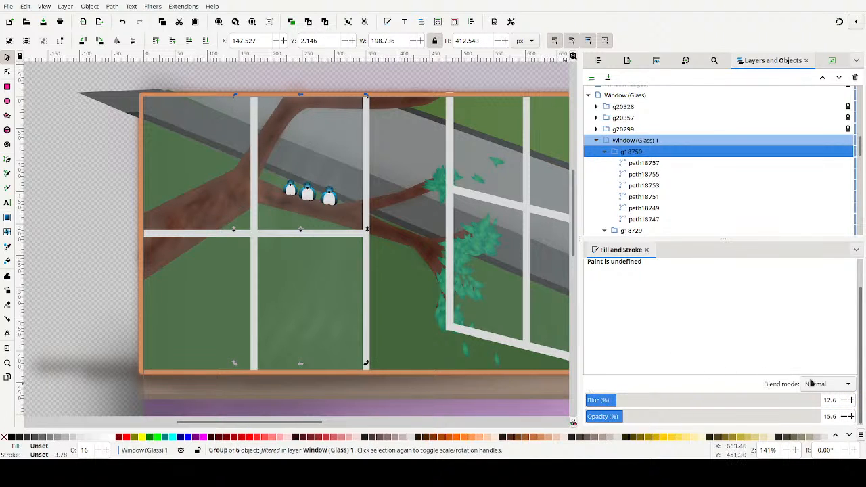
left_click(851, 400)
left_click(851, 400)
left_click(851, 400)
left_click(850, 399)
left_click(851, 400)
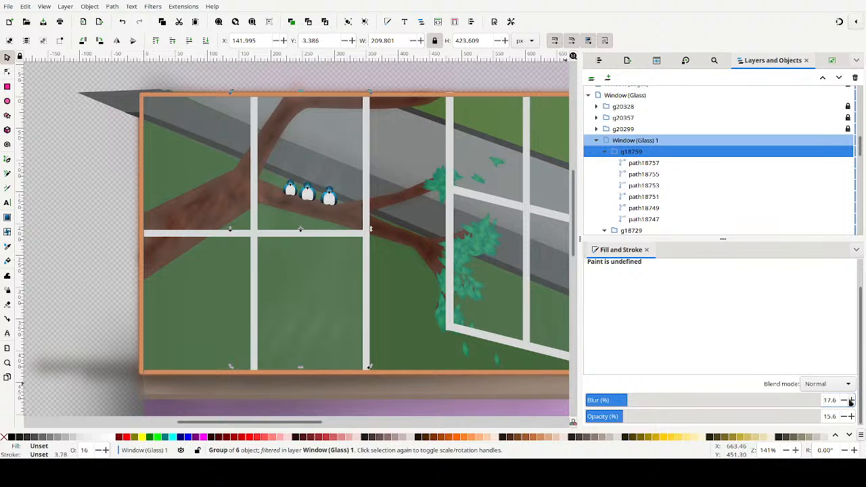
left_click(851, 417)
left_click(850, 400)
left_click(850, 400)
left_click(851, 400)
left_click(850, 400)
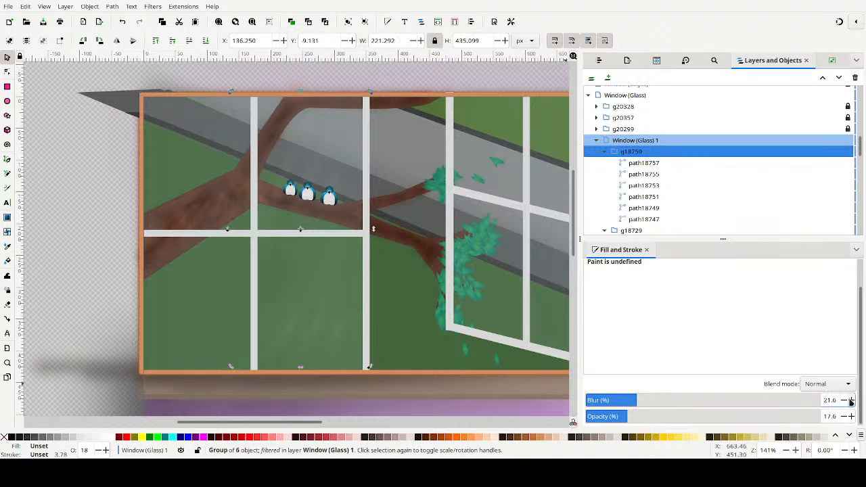
Raise the newest reflection copy's blur to 32.6% and deselect it
scroll(366, 238, "down", 2, "ctrl")
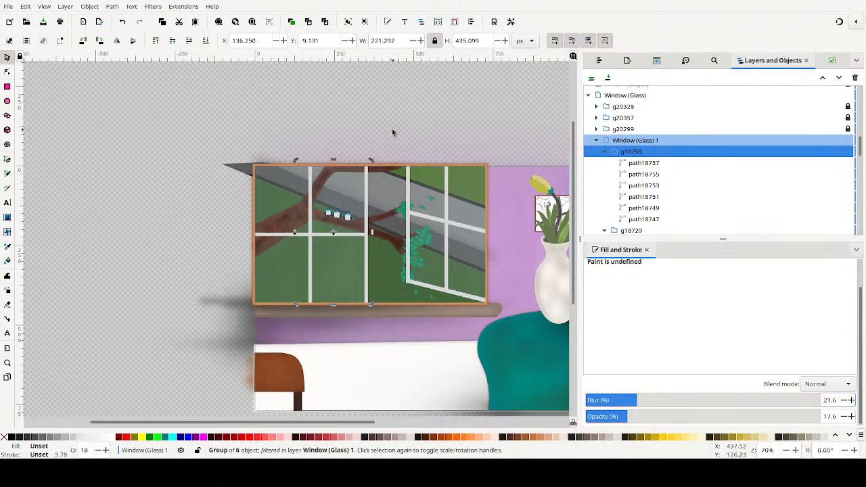
left_click(846, 401)
left_click(845, 401)
left_click(845, 402)
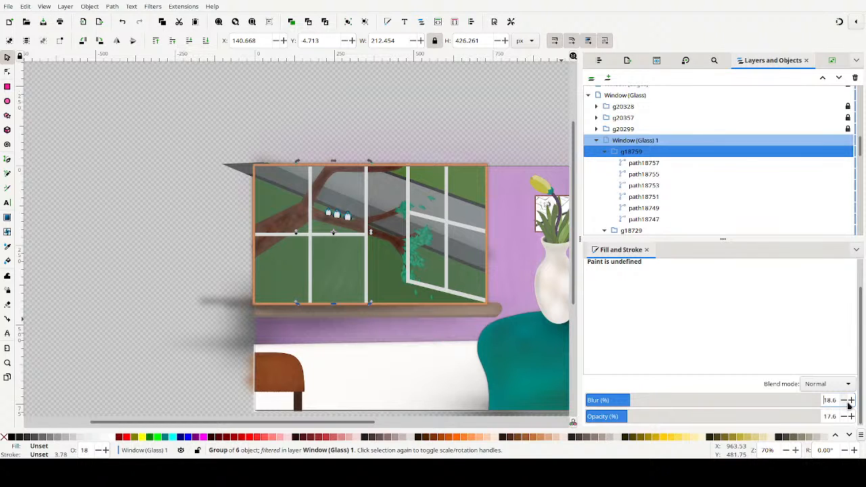
left_click_drag(851, 401, 852, 401)
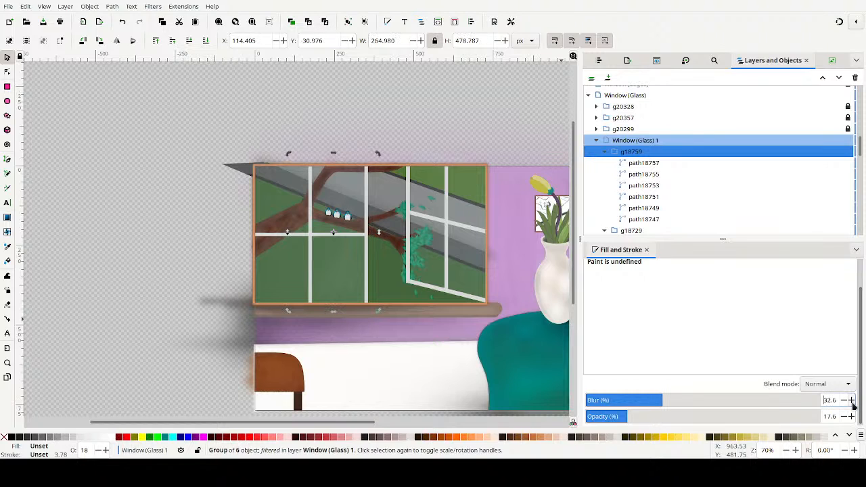
left_click(372, 118)
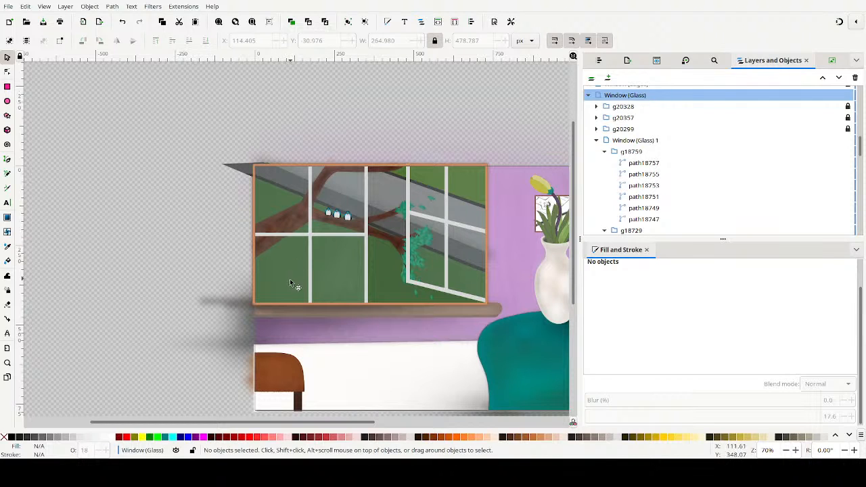
Move the heavily blurred reflection group over the left window panes, duplicate it six times and shift the topmost copy
left_click(333, 271)
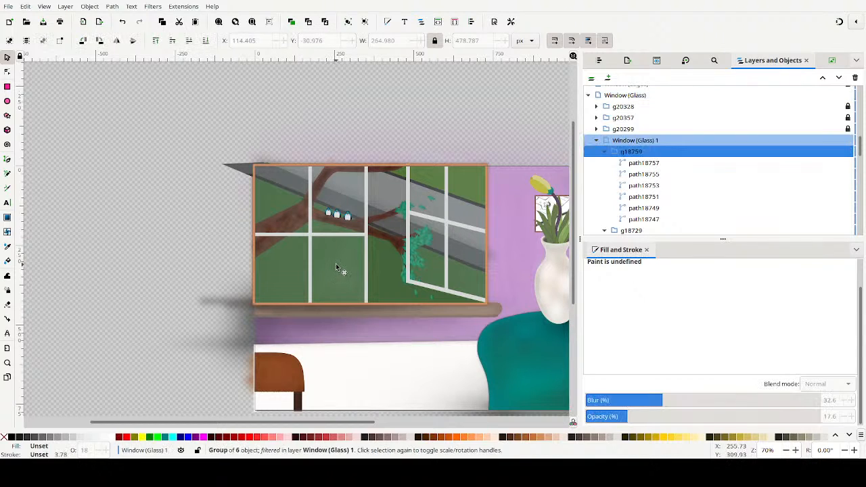
left_click_drag(343, 269, 278, 253)
key("ctrl+d")
key("ctrl+d")
key("ctrl+d")
key("ctrl+d")
key("ctrl+d")
key("ctrl+d")
left_click_drag(272, 241, 278, 259)
left_click(366, 136)
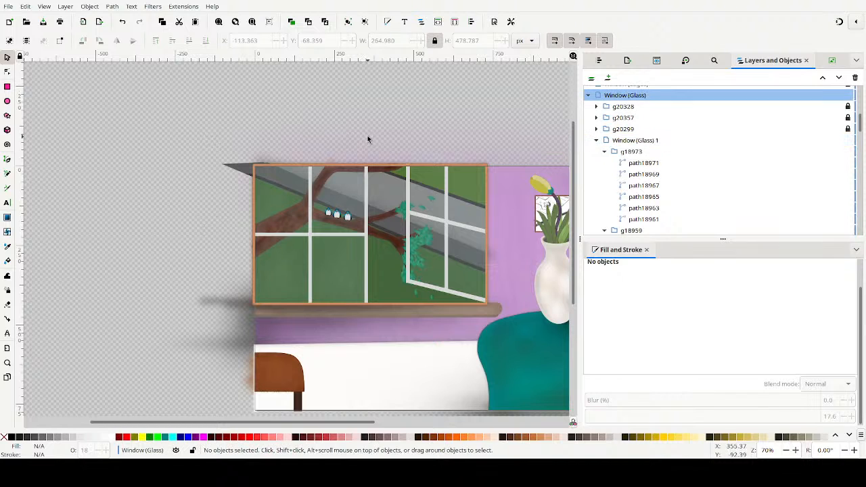
Switch to the Calligraphy tool, try and undo a stroke in the lower middle pane, and set the stroke width to 7.375 px
scroll(412, 121, "down", 1)
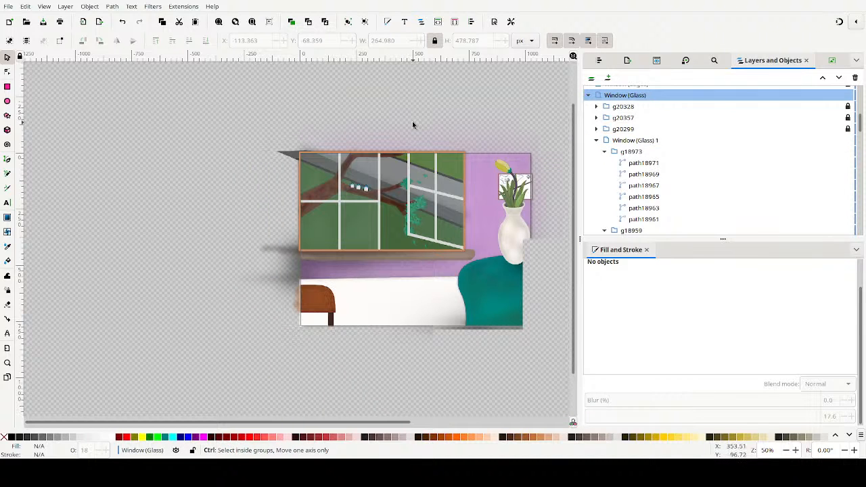
left_click_drag(532, 223, 524, 245)
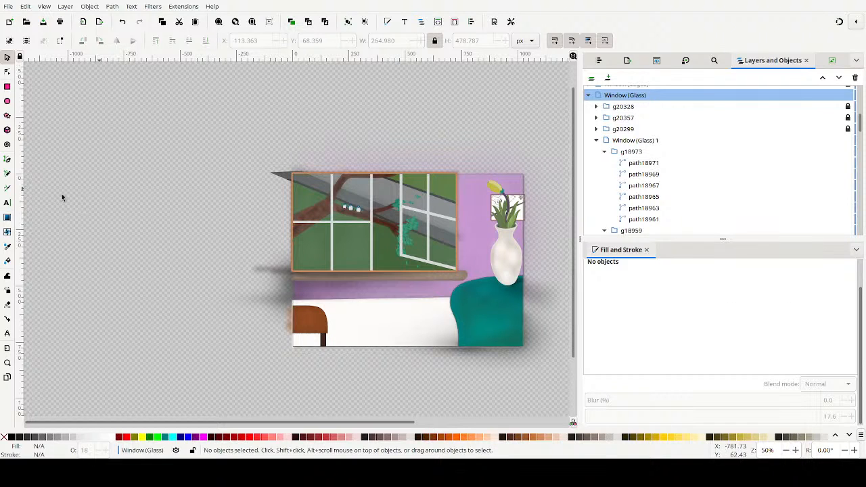
left_click(7, 189)
scroll(363, 255, "up", 3)
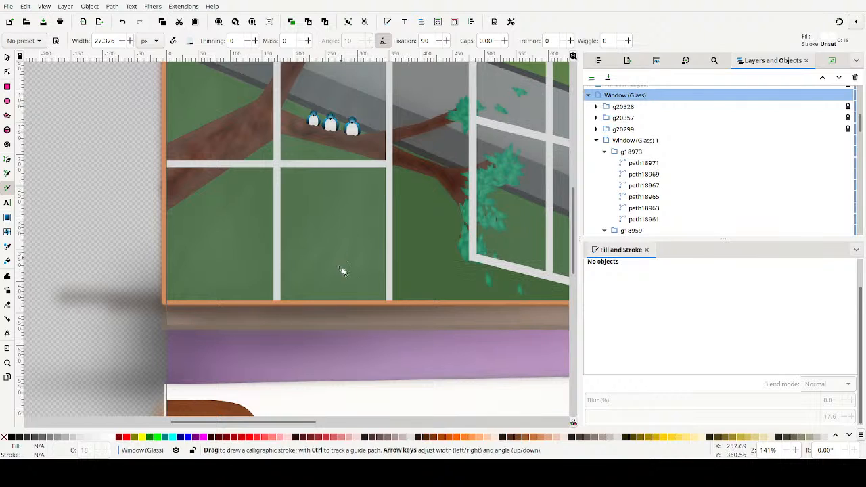
mouse_move(350, 272)
left_mouse_down()
mouse_move(390, 237)
mouse_move(358, 251)
left_mouse_up()
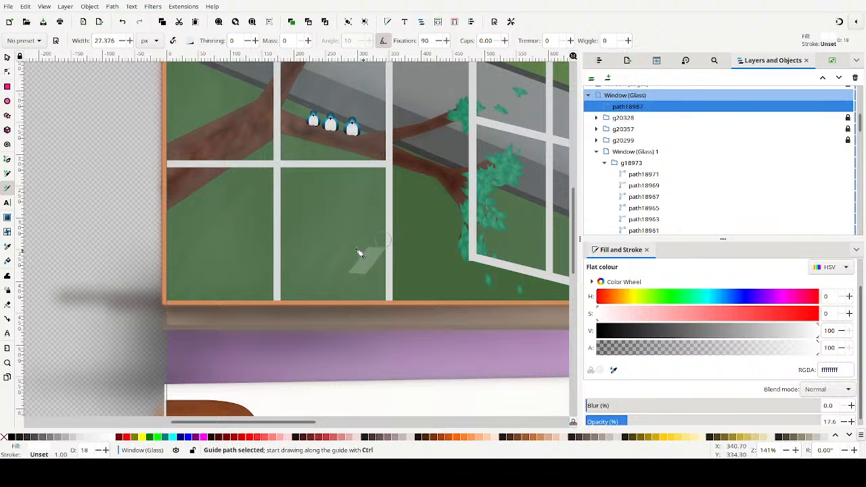
key("ctrl+z")
left_click(121, 42)
left_click(121, 42)
left_click(121, 42)
left_click(121, 41)
left_click(121, 42)
left_click(122, 42)
left_click(121, 42)
left_click(121, 42)
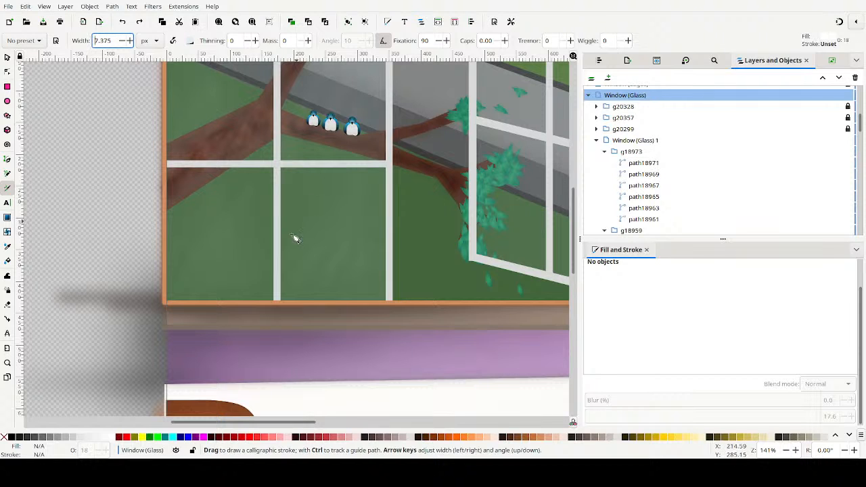
mouse_move(361, 282)
left_mouse_down()
mouse_move(381, 244)
mouse_move(360, 280)
left_mouse_up()
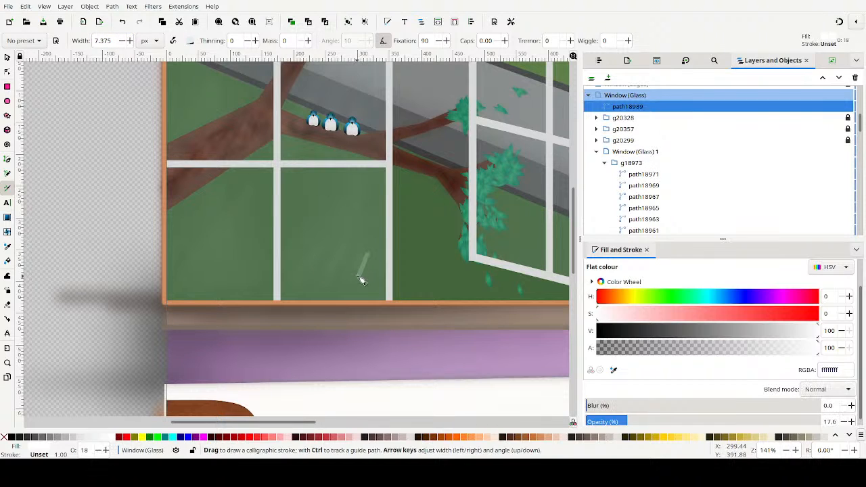
key("ctrl+z")
left_click_drag(377, 238, 349, 322)
key("ctrl+z")
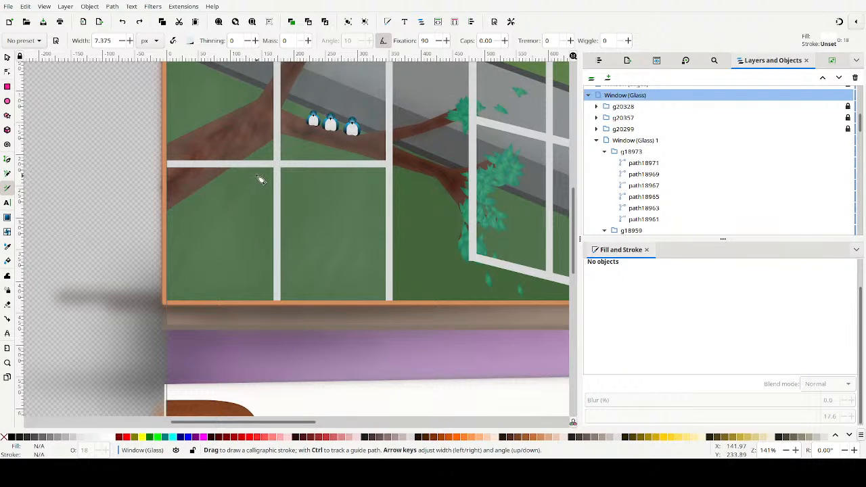
Draw a white blob about 41 px wide near the lower corner of the lower middle pane with the Calligraphy tool
left_click_drag(369, 270, 370, 283)
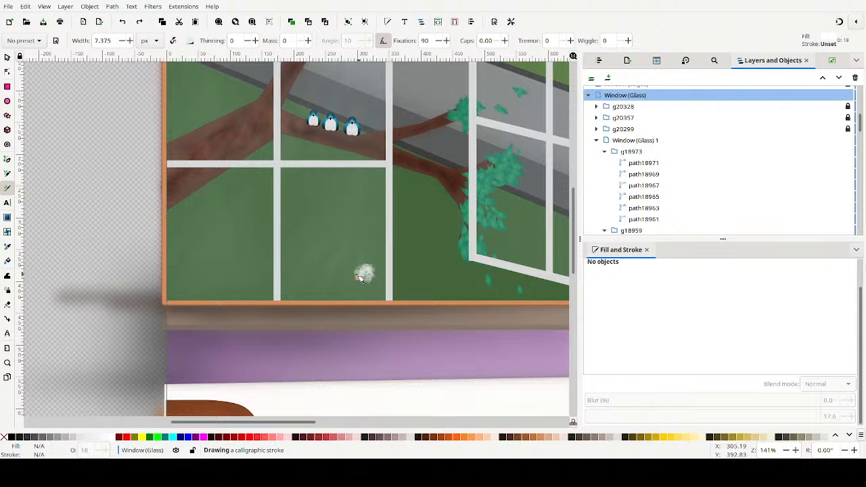
left_click_drag(364, 286, 376, 282)
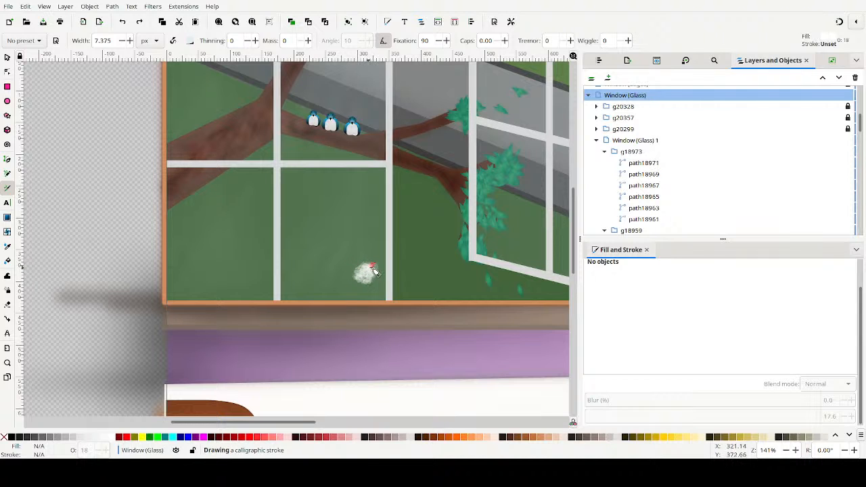
left_click_drag(376, 280, 375, 275)
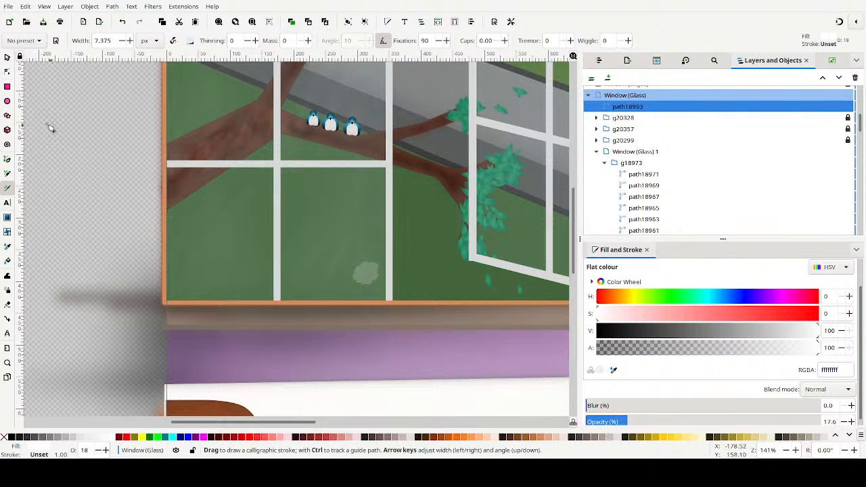
Give the white blob a flat white, fully opaque outline 4.6 px wide
left_click(7, 58)
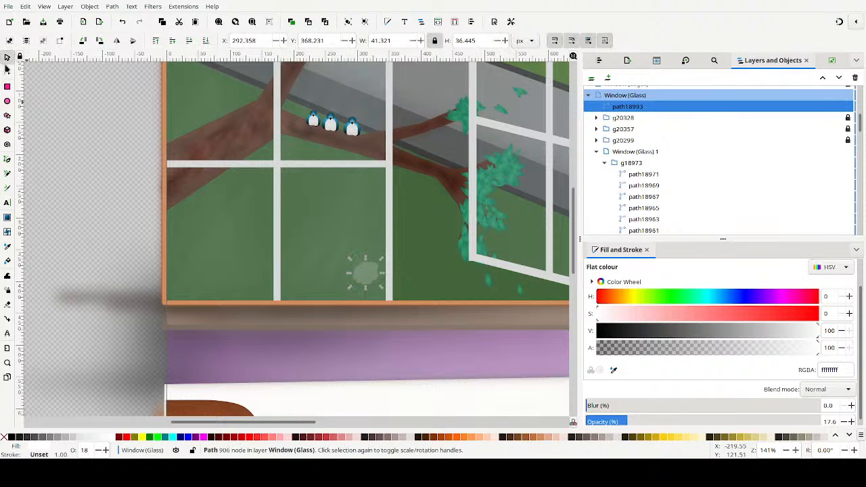
scroll(718, 268, "up", 1)
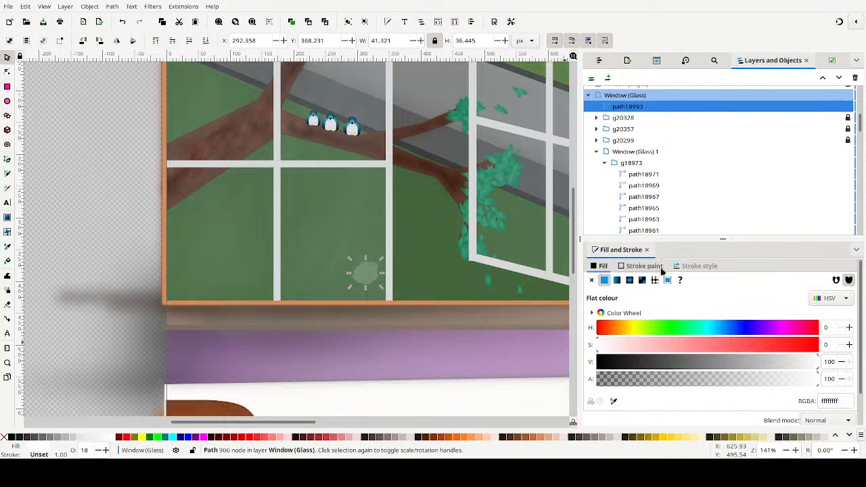
left_click(632, 267)
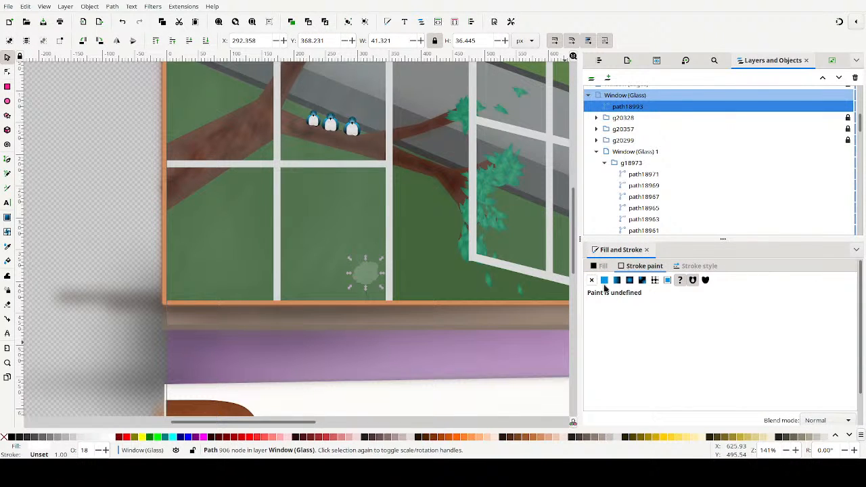
left_click(604, 281)
left_click_drag(708, 359, 865, 377)
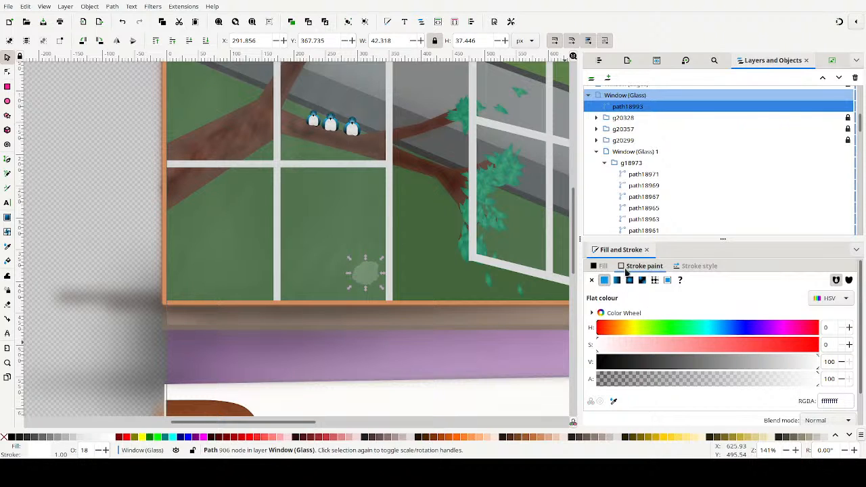
left_click(688, 267)
left_click(660, 285)
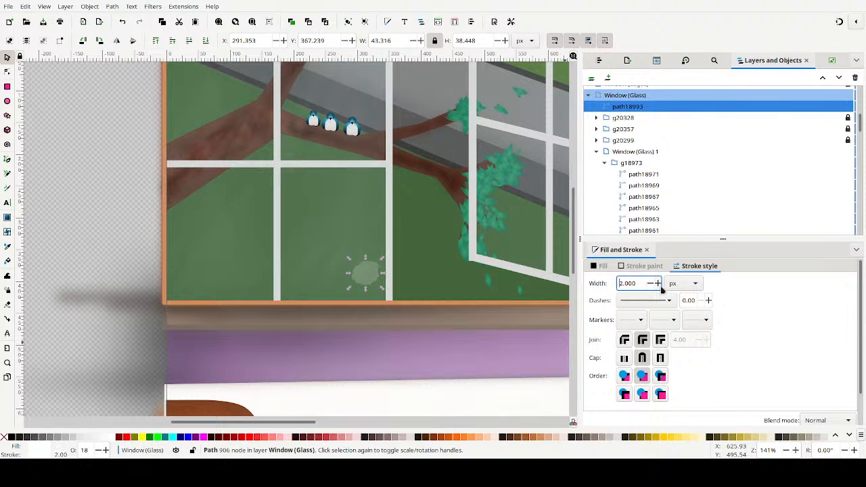
left_click(660, 285)
left_click(661, 285)
left_click(660, 285)
left_click(646, 267)
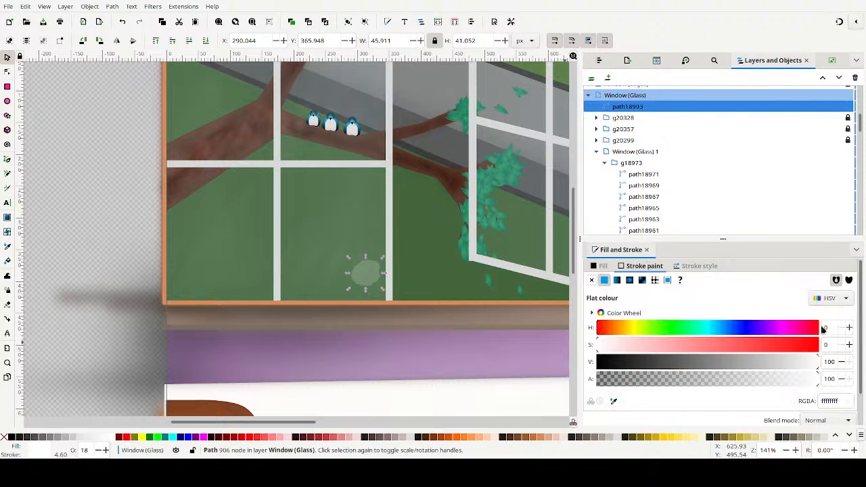
Set the blob's opacity to 23.6%, shrink it, and set its blur to 76%
scroll(778, 379, "down", 2)
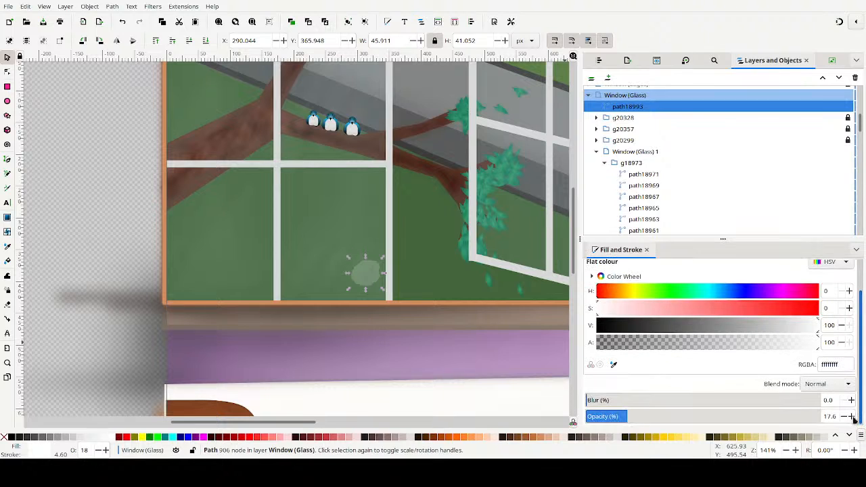
left_click(705, 417)
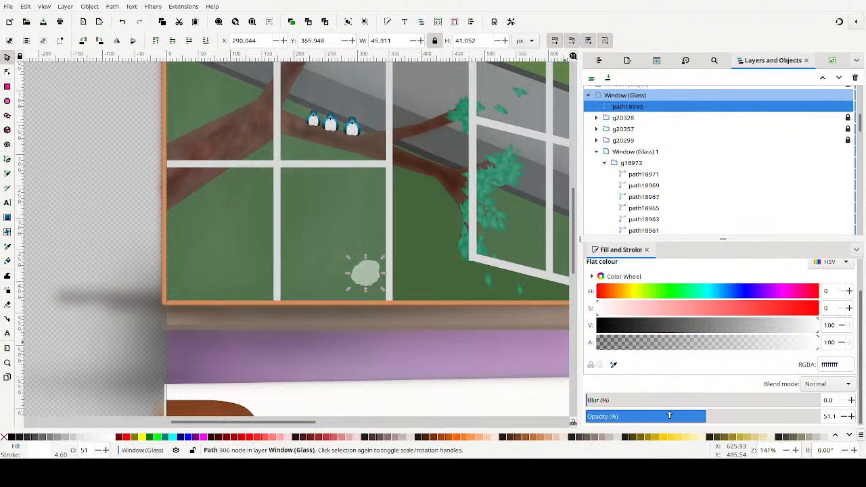
left_click(641, 416)
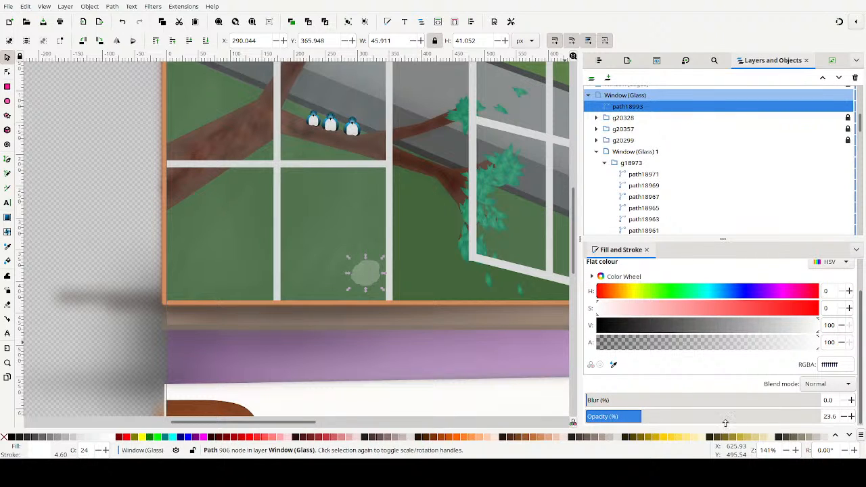
left_click_drag(382, 296, 368, 282)
left_click_drag(682, 400, 763, 418)
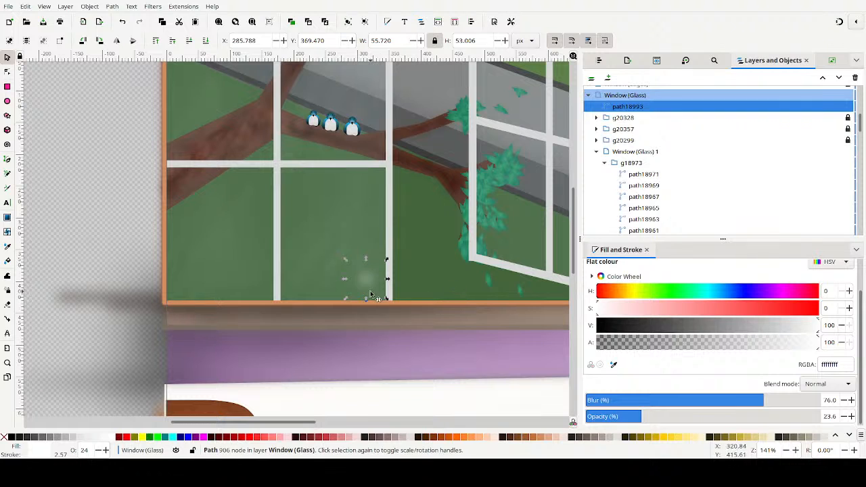
Reposition the blurred highlight, duplicate it, and centre a smaller copy about 32 px wide over the original
mouse_move(367, 291)
left_mouse_down()
mouse_move(358, 269)
mouse_move(365, 275)
left_mouse_up()
key("ctrl+d")
key("Escape")
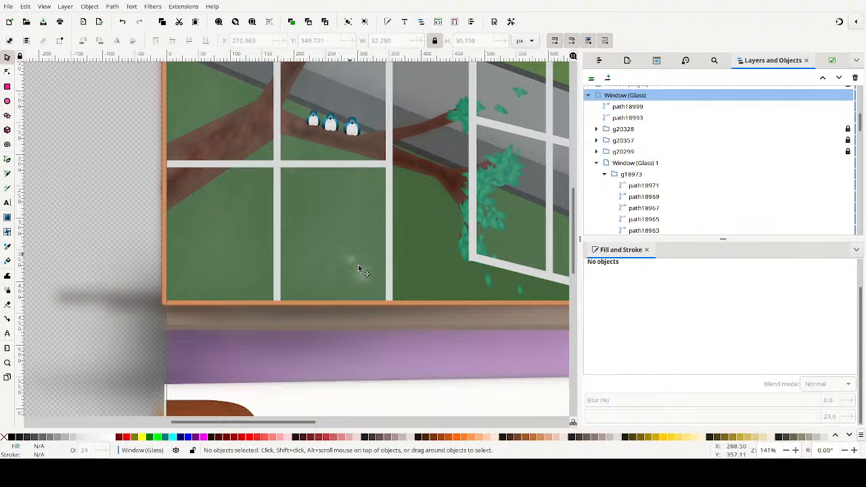
left_click(359, 267)
mouse_move(352, 265)
left_mouse_down()
mouse_move(369, 281)
mouse_move(364, 273)
left_mouse_up()
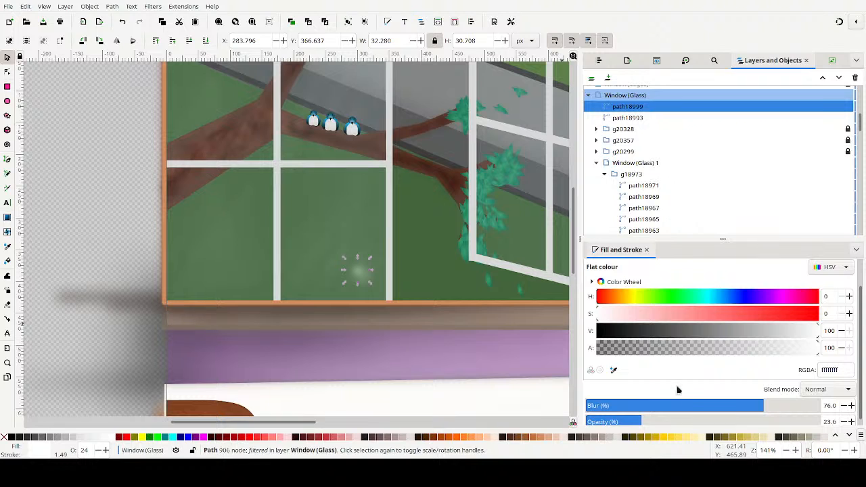
Adjust the smaller highlight's fill alpha, returning it to 100, and lower its opacity slightly
left_click(680, 349)
left_click(653, 348)
left_click_drag(668, 349, 849, 348)
left_click(616, 422)
left_click(633, 422)
Select the larger blurred highlight beneath the small one and set its opacity to 7.6%
key("Escape")
left_click(373, 280)
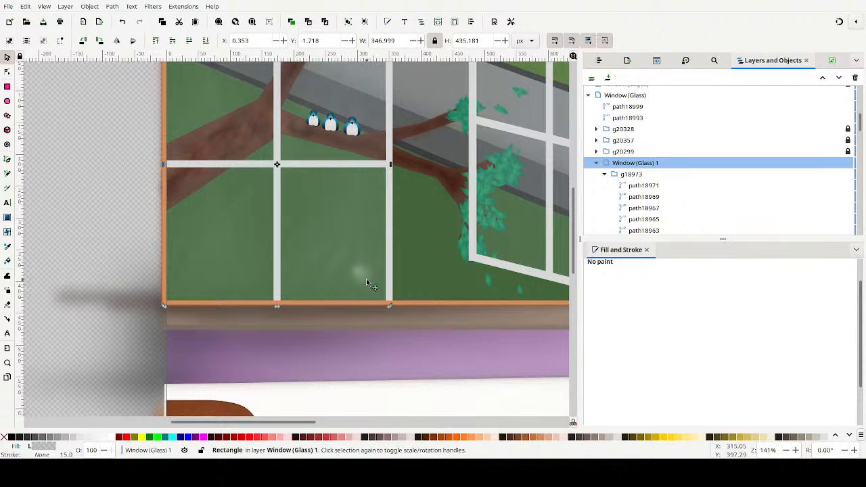
left_click(366, 278, "alt")
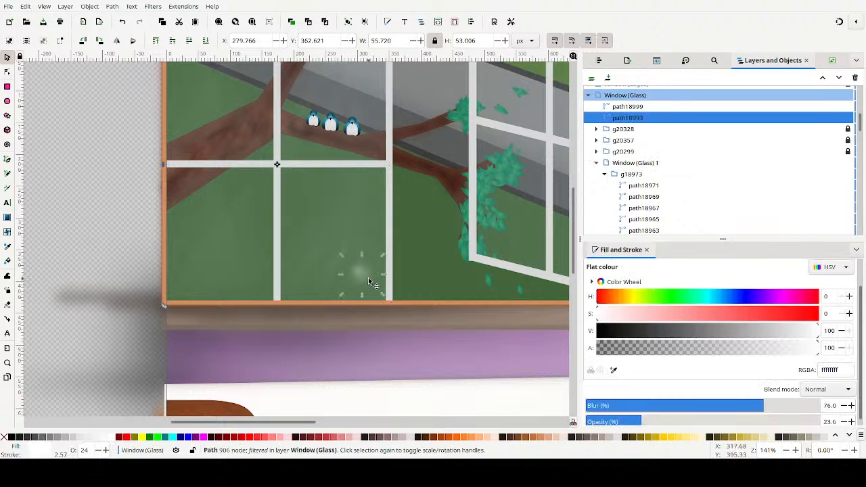
left_click(623, 421)
left_click(611, 421)
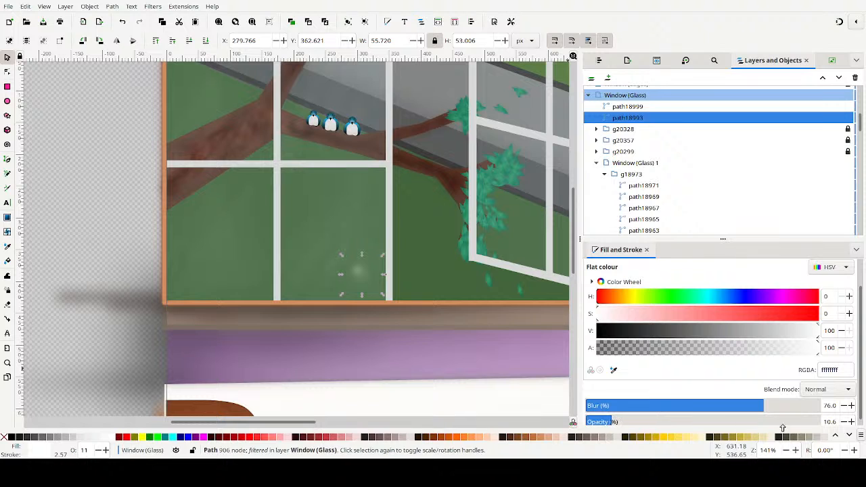
left_click(842, 421)
left_click(843, 422)
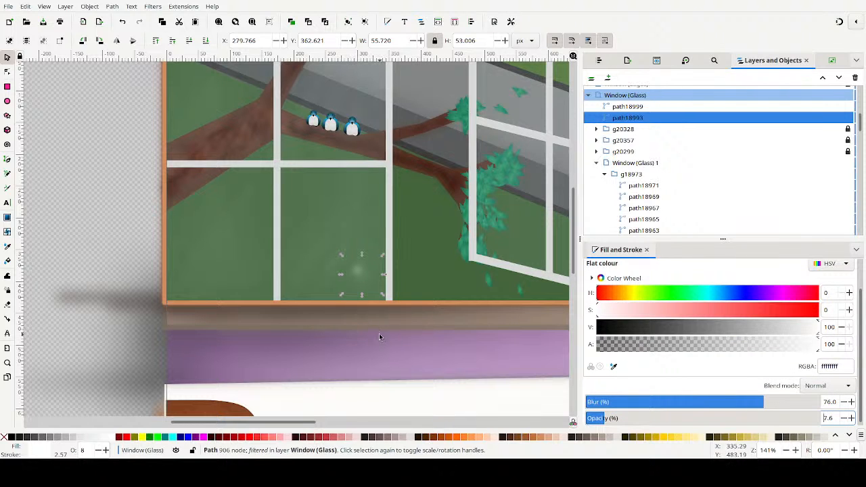
Duplicate the faint highlight, shift the copy up and to the left in the pane, and duplicate it again in place
key("ctrl+d")
mouse_move(362, 280)
left_mouse_down()
mouse_move(365, 251)
mouse_move(339, 269)
left_mouse_up()
key("ctrl+d")
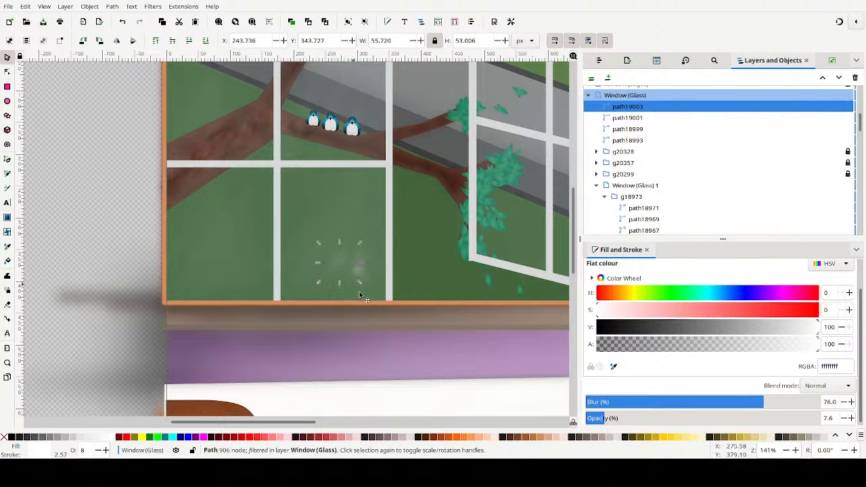
left_click(393, 326)
Group the four blurred highlights in the lower middle pane and set the group's opacity to 39.6%
scroll(393, 324, "down", 3)
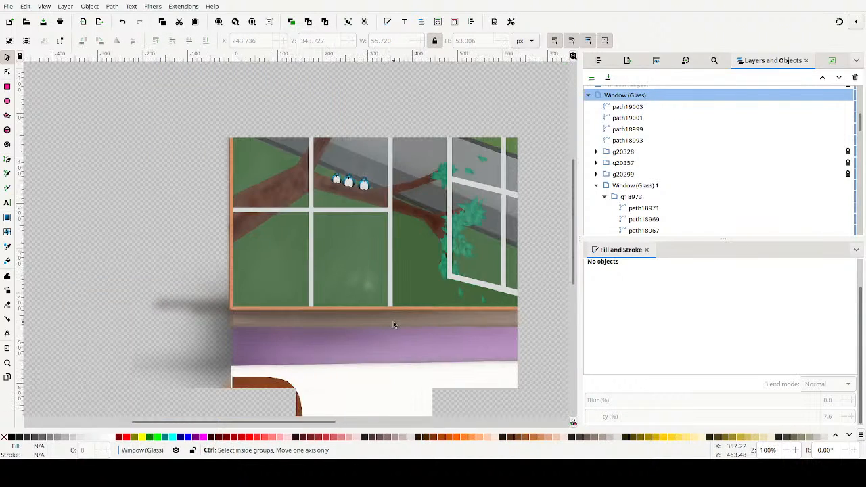
scroll(393, 322, "down", 1)
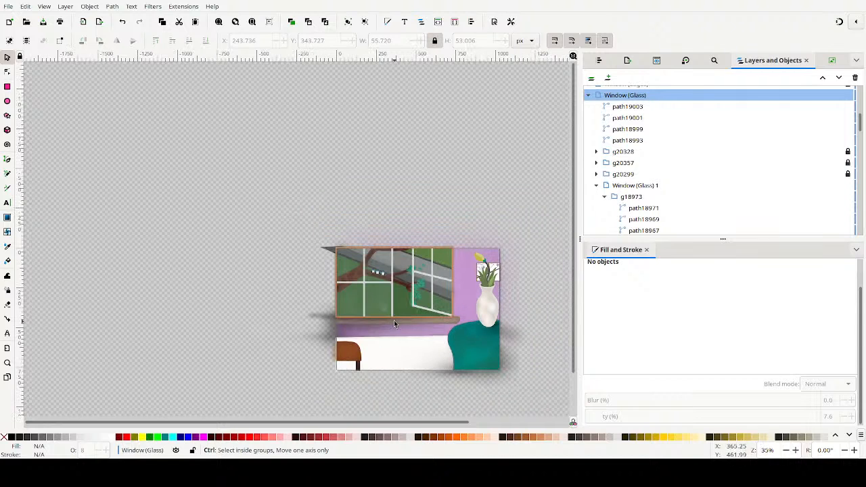
left_click_drag(489, 314, 433, 240)
mouse_move(368, 359)
left_mouse_down()
mouse_move(300, 271)
mouse_move(319, 208)
mouse_move(304, 215)
mouse_move(315, 221)
left_mouse_up()
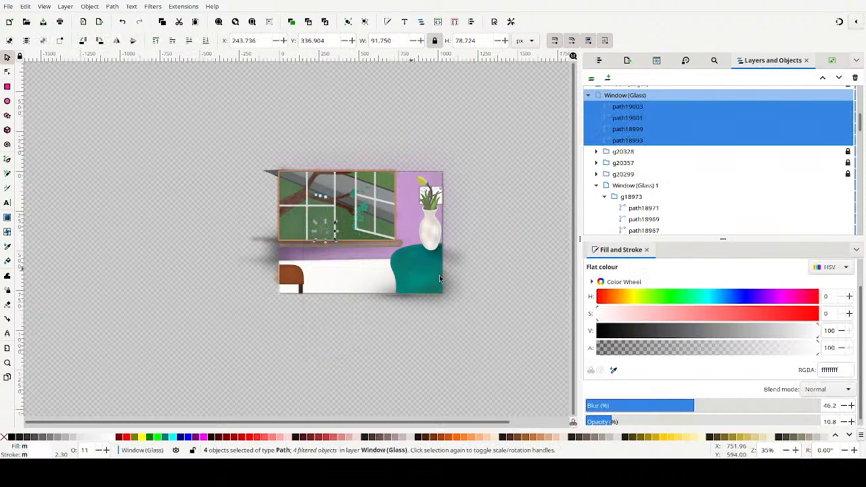
left_click(347, 21)
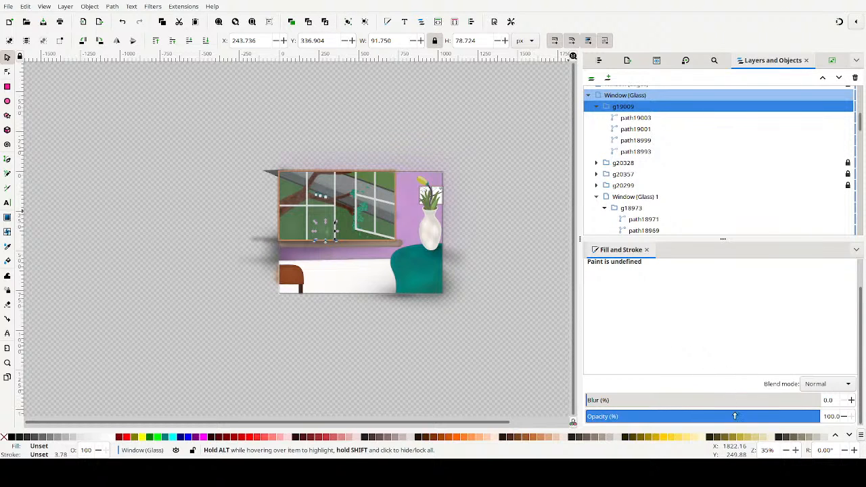
left_click(725, 416)
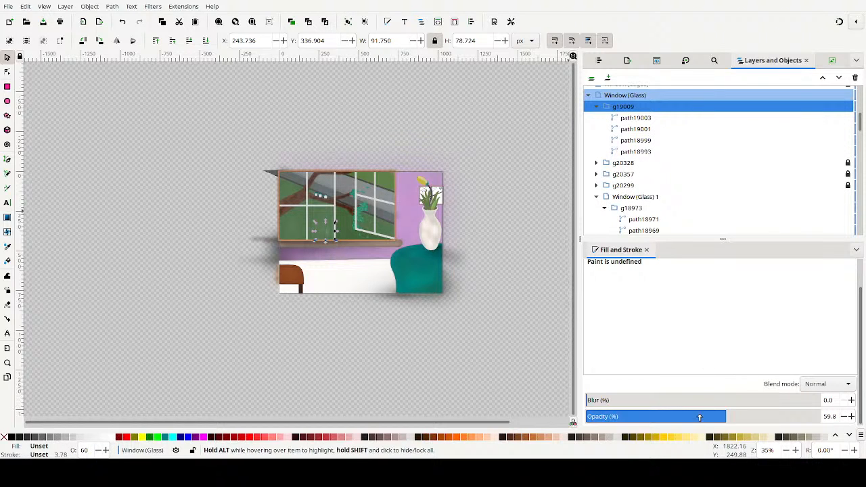
left_click(699, 416)
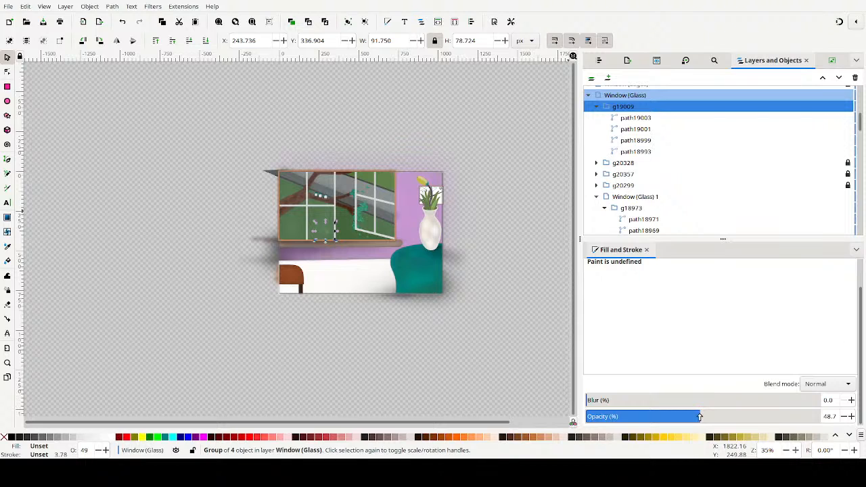
left_click(843, 416)
left_click(843, 416)
left_click(843, 418)
Show the drawing at 100%, deselect the highlight group, and activate the Calligraphy tool
left_click(252, 22)
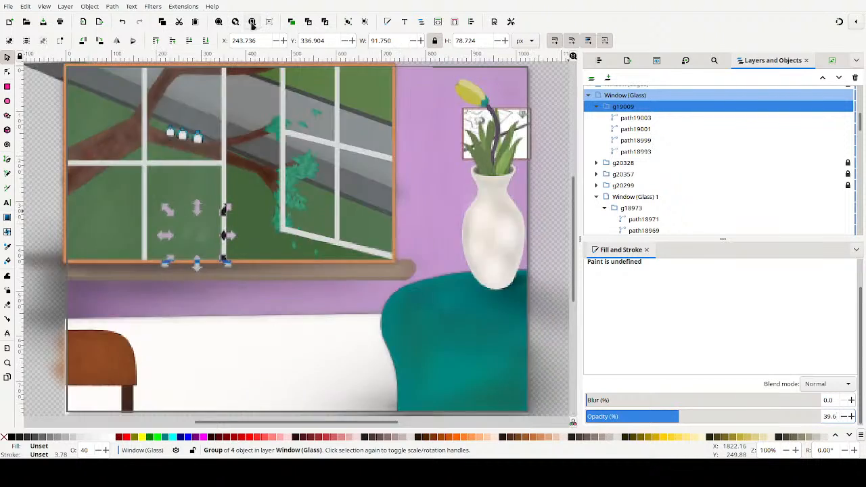
left_click(432, 168)
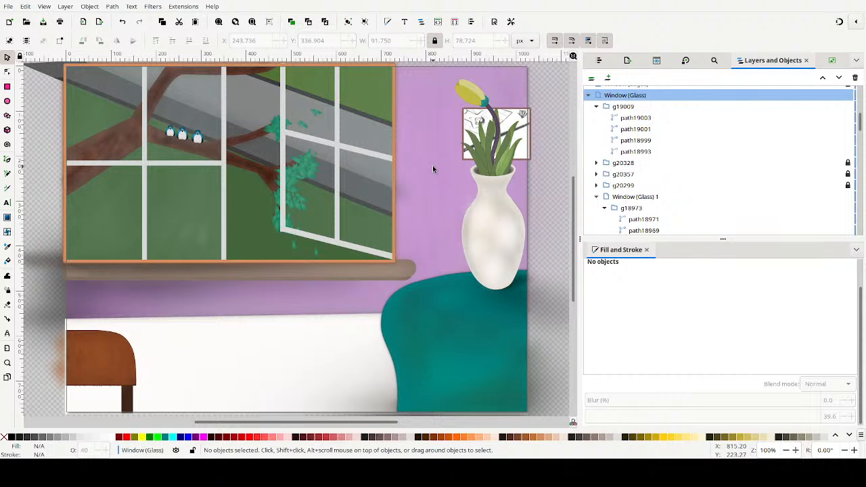
scroll(443, 179, "up", 3)
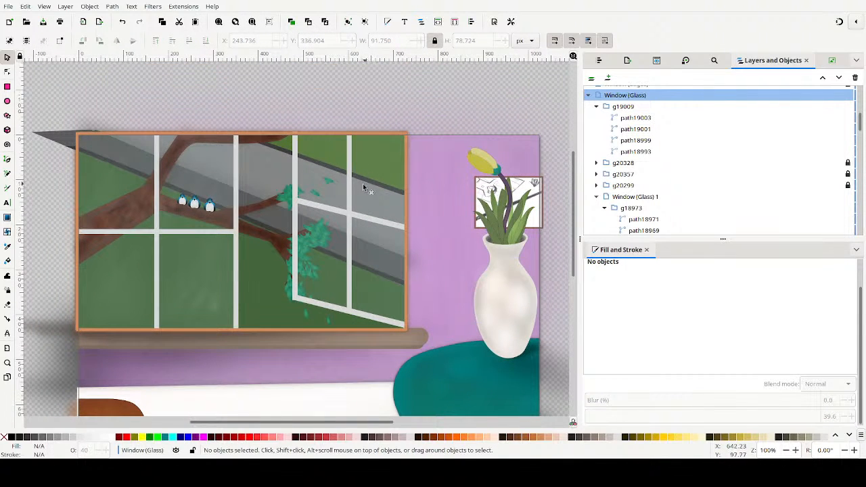
left_click(8, 189)
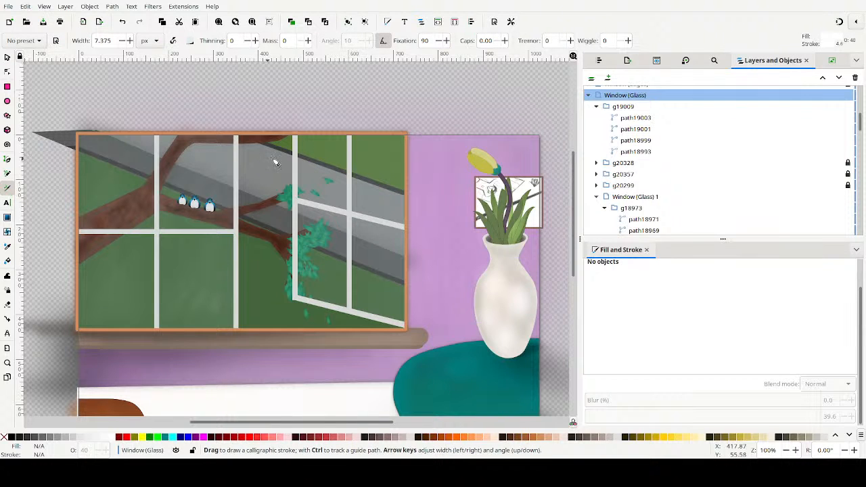
left_click_drag(310, 149, 310, 188)
key("ctrl+z")
left_click_drag(315, 149, 311, 196)
key("ctrl+z")
left_click_drag(324, 153, 318, 198)
key("ctrl+z")
Draw one curved white highlight stroke in each of the four panes of the open window on the right
mouse_move(326, 144)
left_mouse_down()
mouse_move(336, 203)
mouse_move(324, 231)
mouse_move(323, 267)
mouse_move(340, 290)
left_mouse_up()
mouse_move(377, 238)
left_mouse_down()
mouse_move(373, 265)
mouse_move(391, 277)
left_mouse_up()
mouse_move(378, 152)
left_mouse_down()
mouse_move(374, 167)
mouse_move(386, 196)
left_mouse_up()
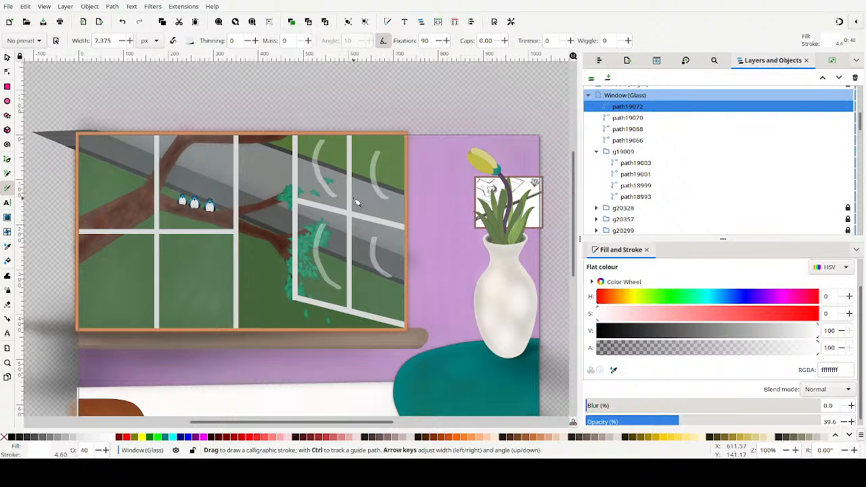
left_click(8, 58)
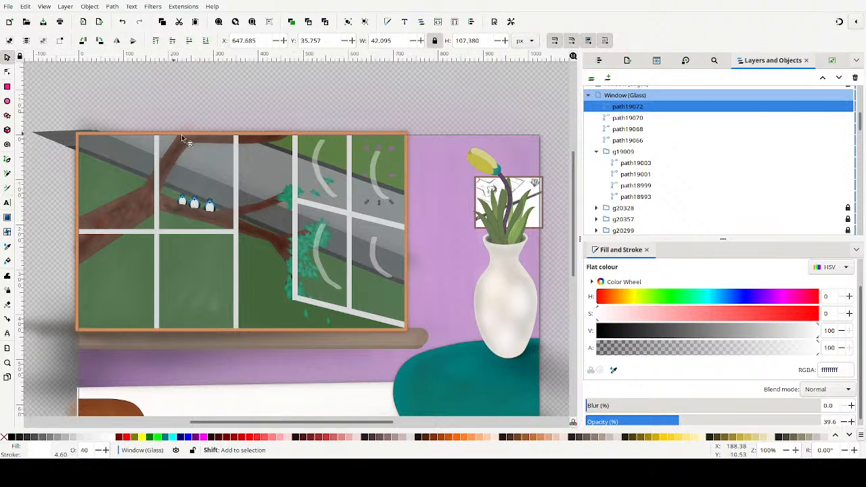
left_click(323, 153, "shift")
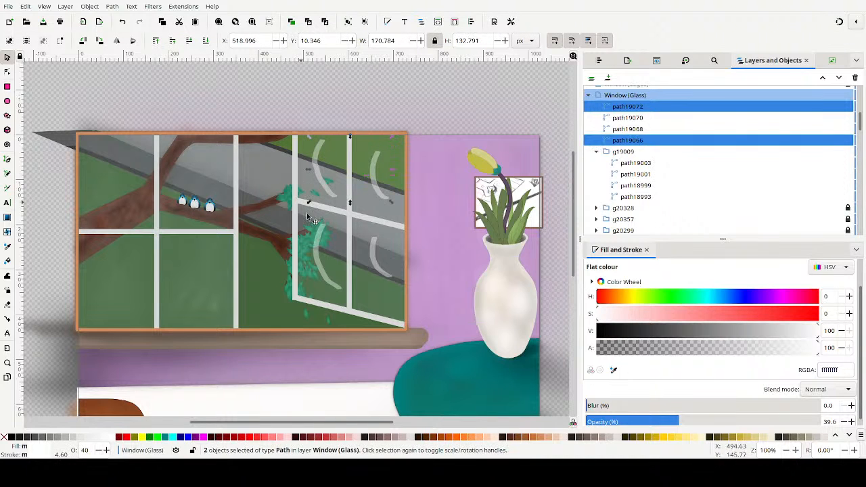
scroll(324, 249, "down", 1)
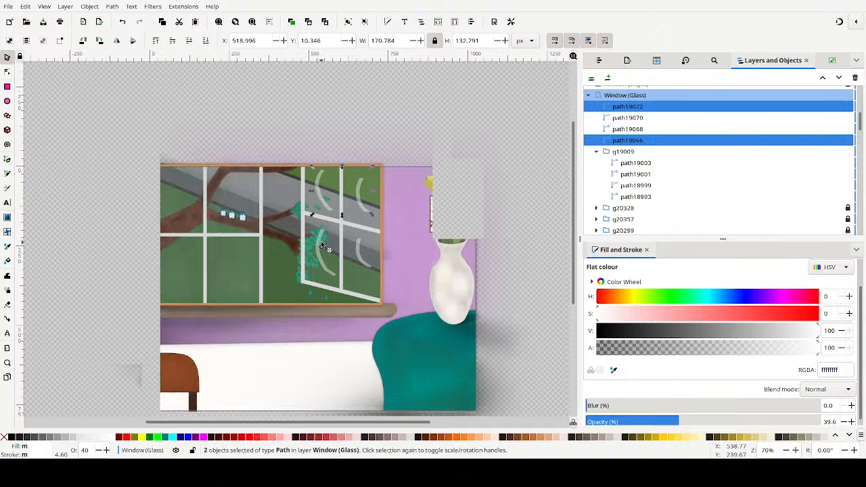
left_click(328, 271, "shift")
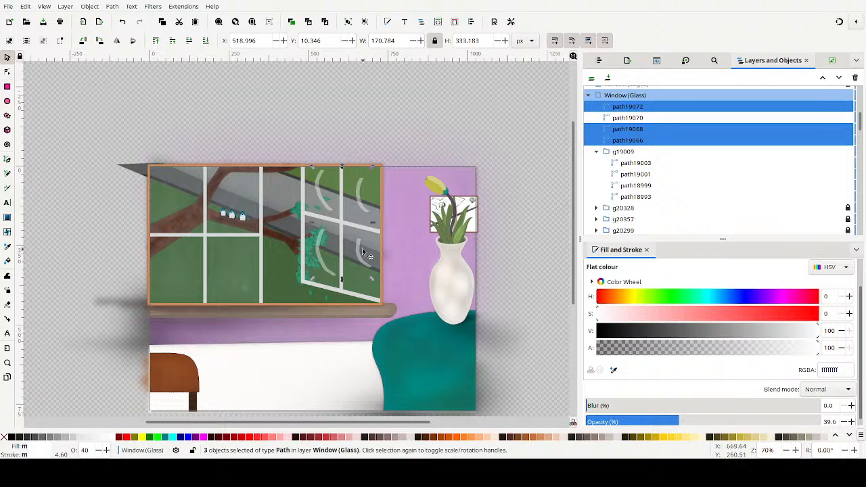
left_click(366, 242, "shift")
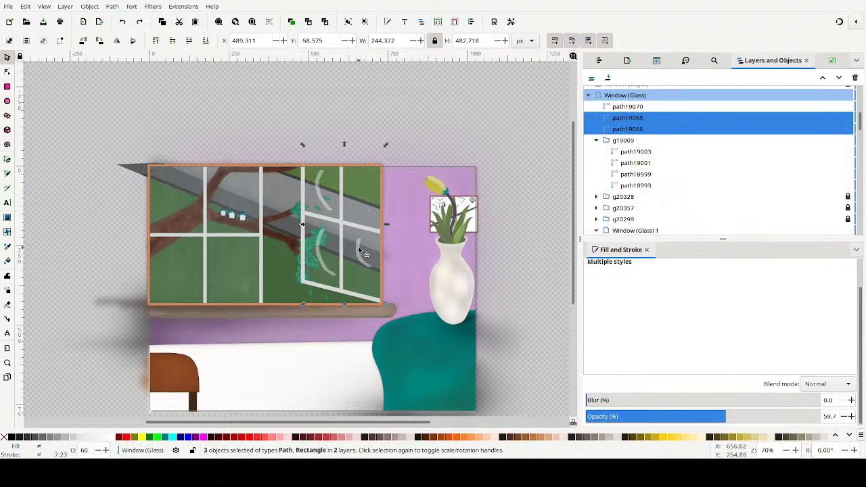
left_click(362, 250, "shift")
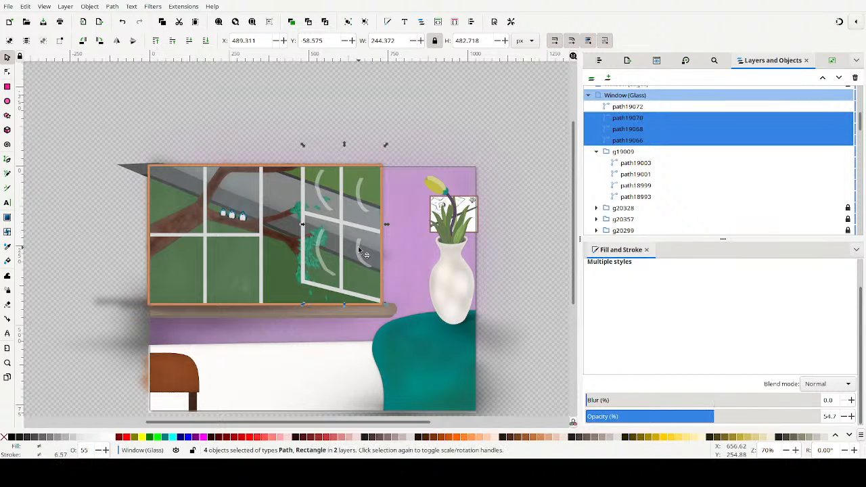
left_click(437, 92)
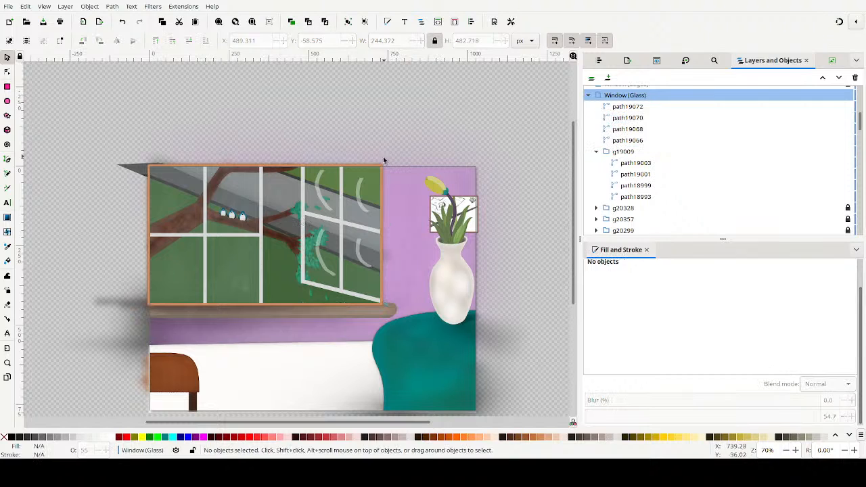
Select the four curved highlight strokes in the open window's panes and simplify their paths six times
left_click(362, 203)
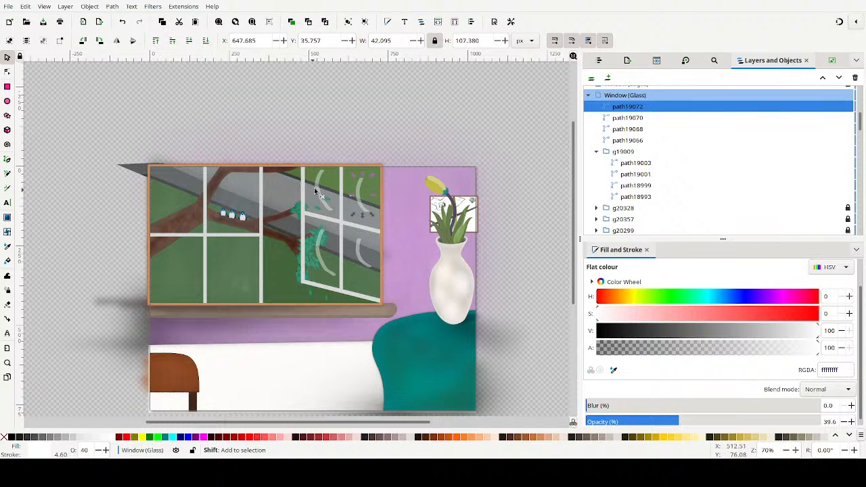
left_click(319, 183, "shift")
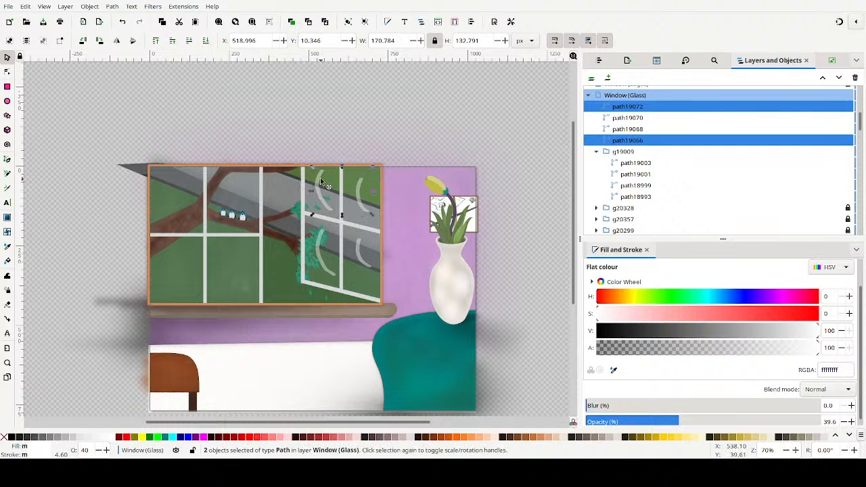
left_click(328, 274, "shift")
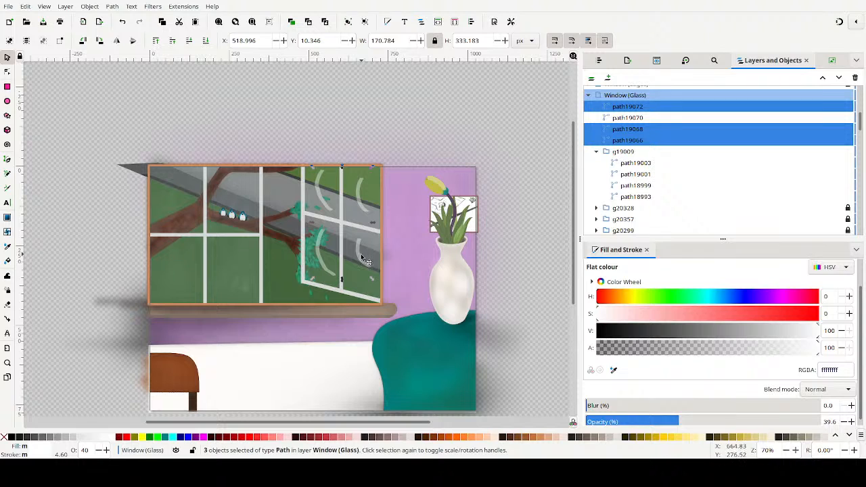
left_click(363, 252, "shift")
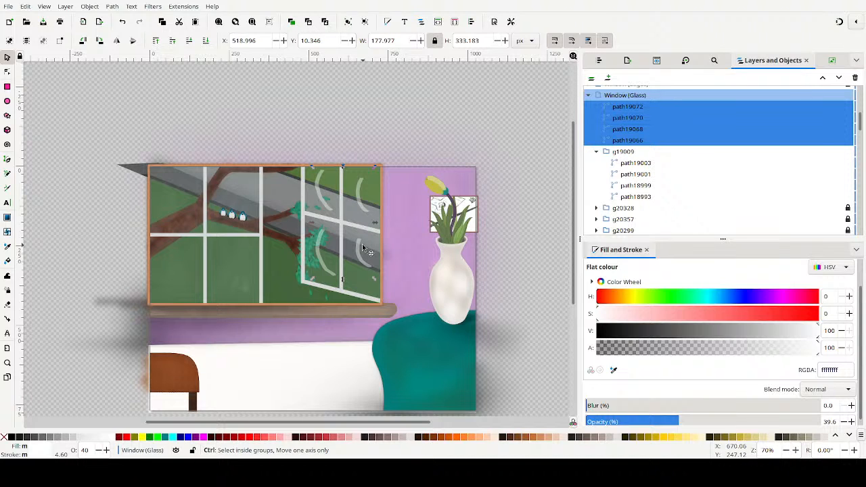
key("ctrl+l")
key("ctrl+l")
key("ctrl+l")
key("ctrl+l")
key("ctrl+l")
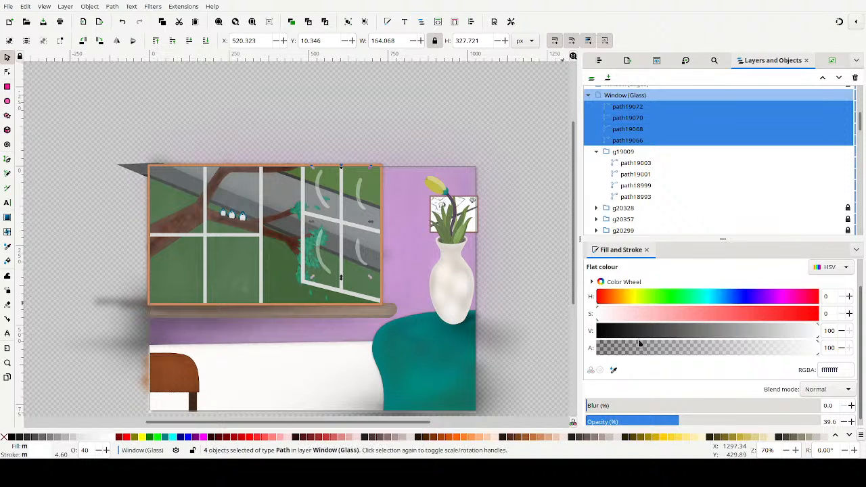
key("ctrl+l")
Set the four curved highlights' fill alpha to 26, blur to 31.6% and opacity to 15.4%, and deselect them
left_click(654, 348)
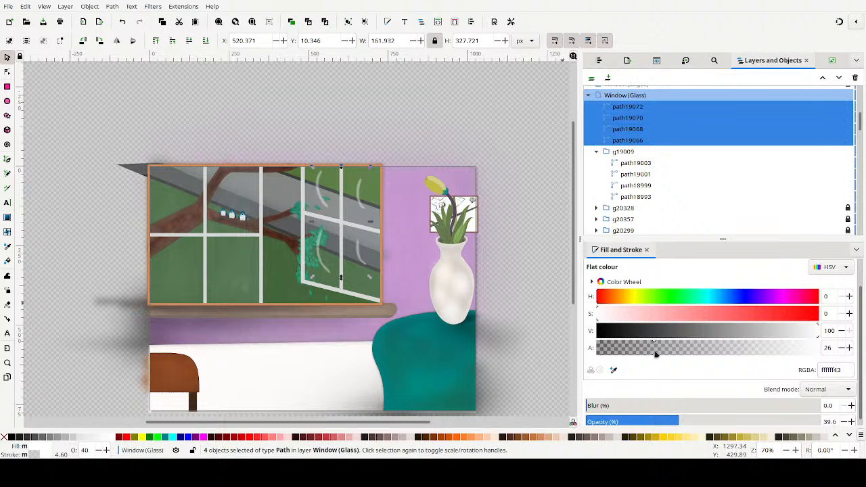
left_click(635, 405)
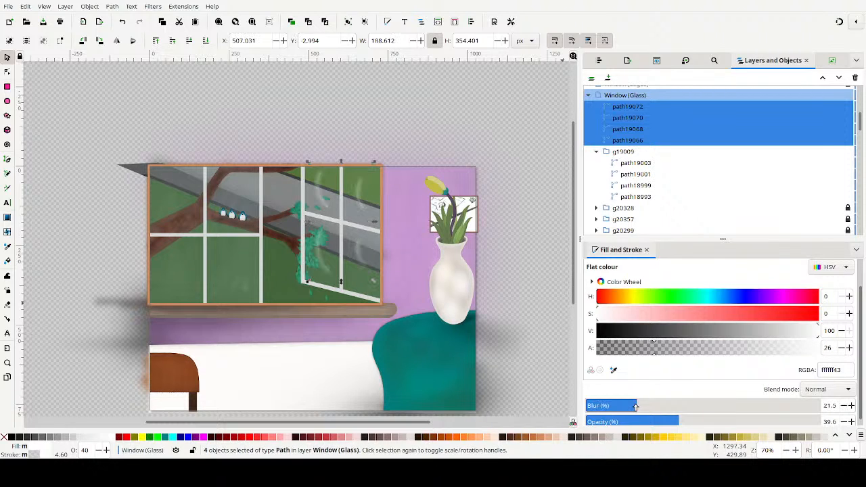
left_click(653, 405)
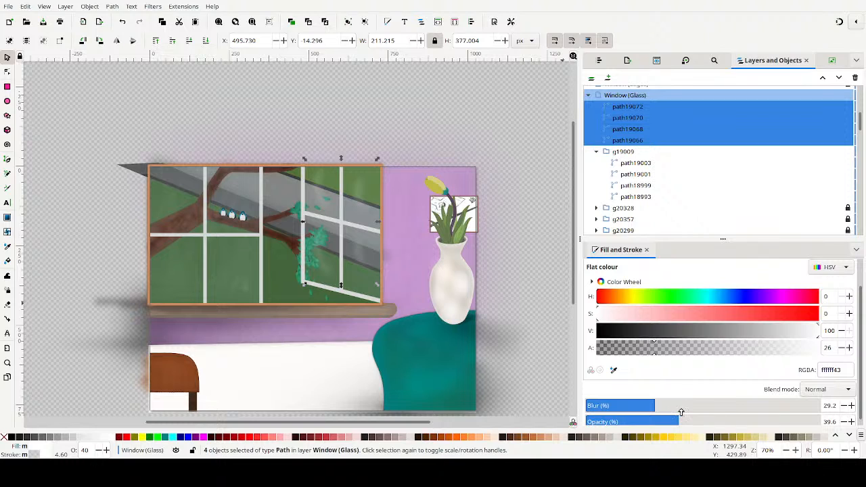
left_click(649, 421)
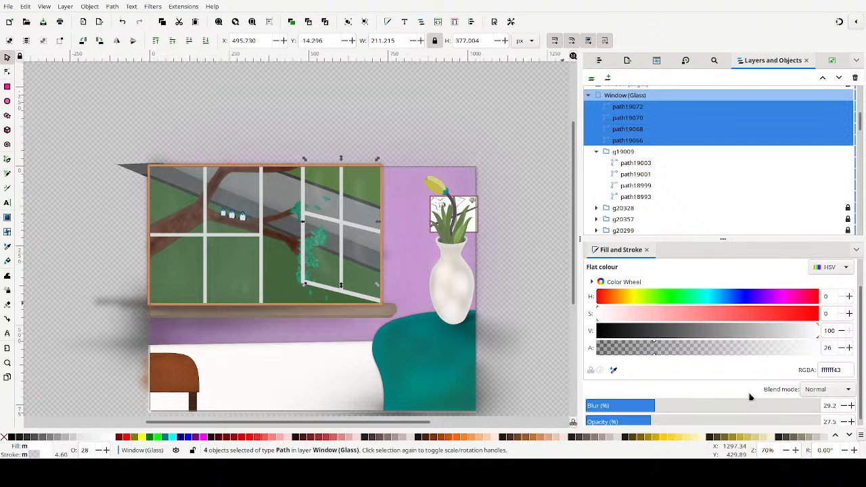
scroll(860, 389, "down", 1)
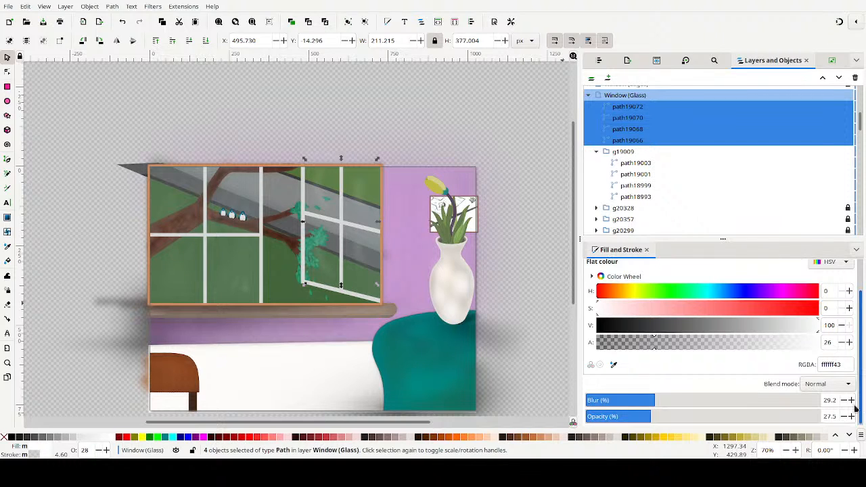
left_click(623, 415)
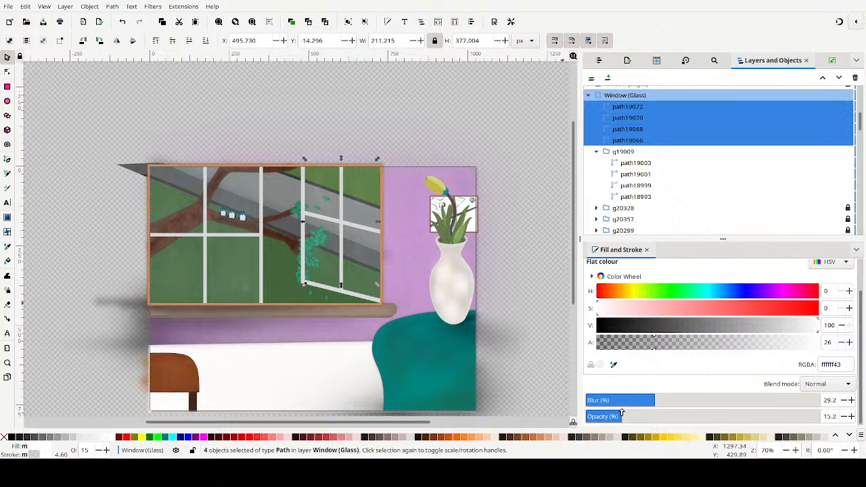
left_click(678, 399)
left_click_drag(675, 397, 659, 394)
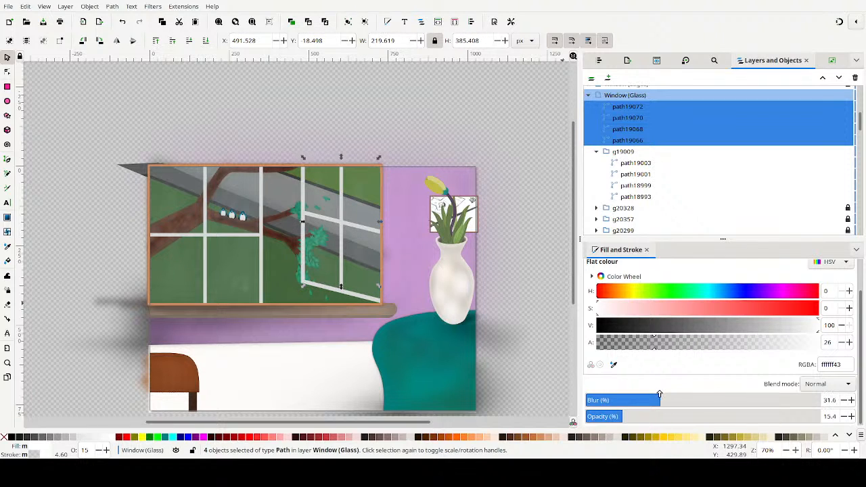
left_click(369, 114)
Lock the Window (Glass) layer, check its effect by hiding and showing it, and collapse its contents
scroll(406, 189, "down", 3)
left_click_drag(401, 182, 399, 188)
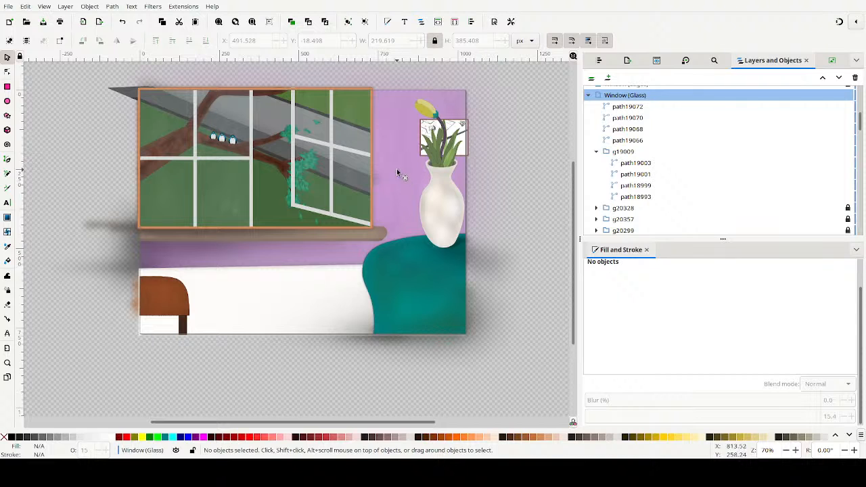
mouse_move(269, 133)
left_mouse_down()
mouse_move(390, 243)
mouse_move(309, 205)
left_mouse_up()
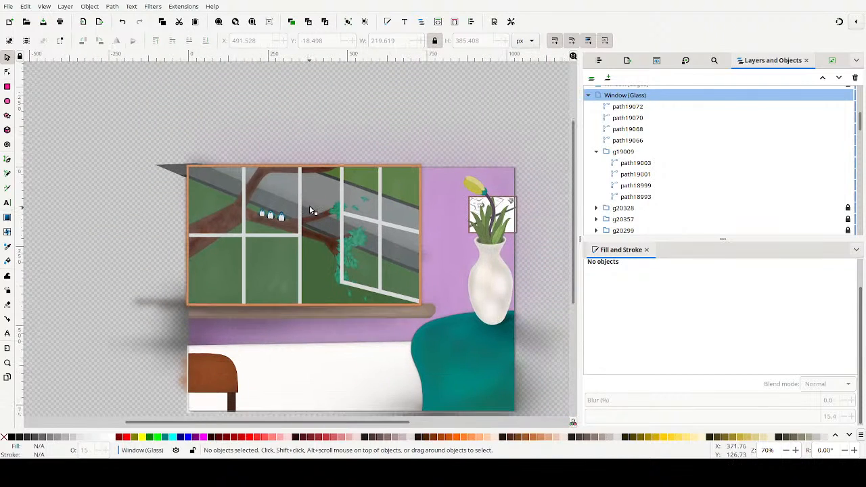
scroll(661, 129, "up", 1)
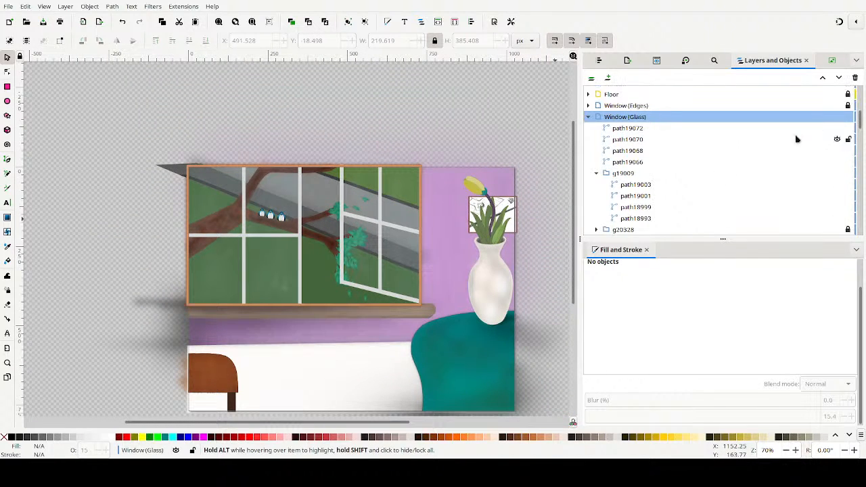
left_click(848, 118)
left_click(836, 118)
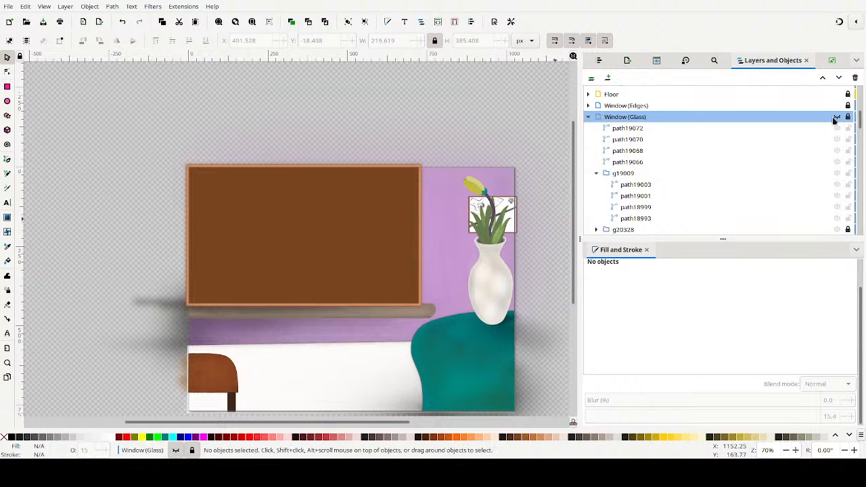
left_click(837, 118)
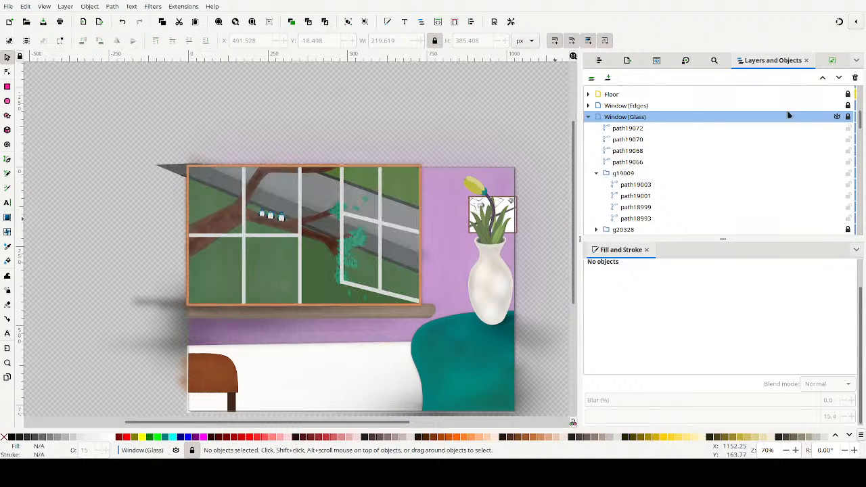
left_click(589, 117)
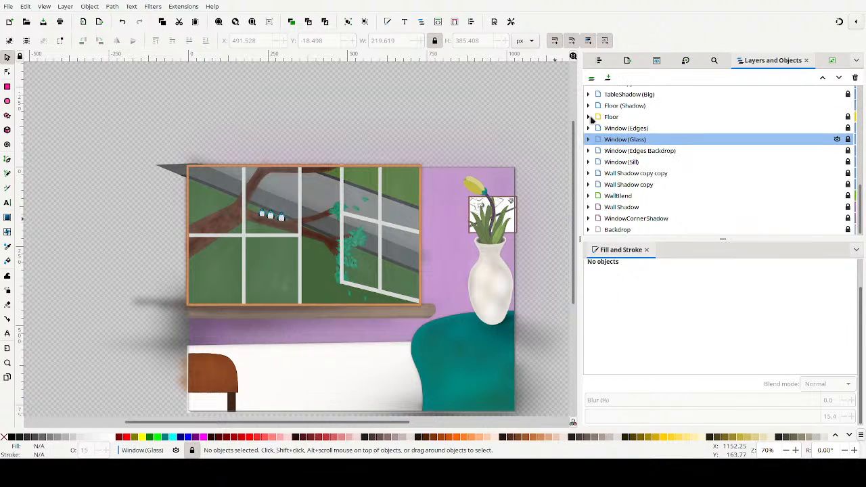
Hide and show the Floor (Shadow) layer repeatedly to check its effect on the drawing
scroll(801, 157, "up", 1)
scroll(801, 156, "up", 2)
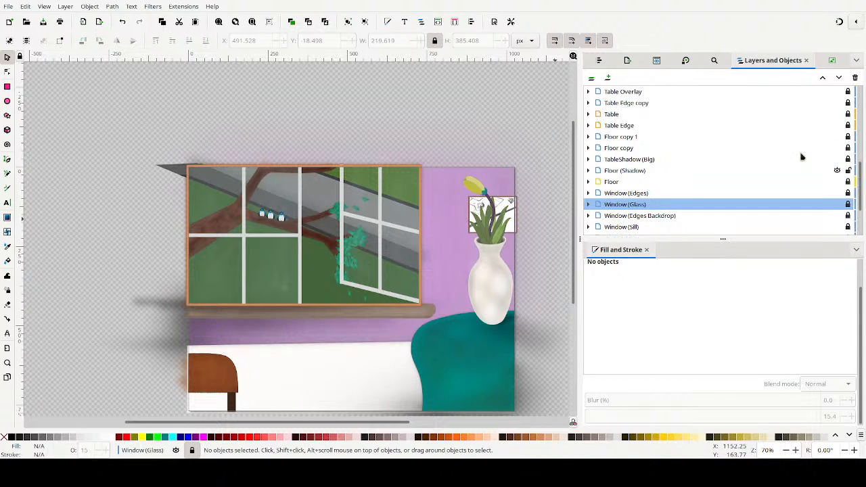
scroll(820, 157, "down", 1)
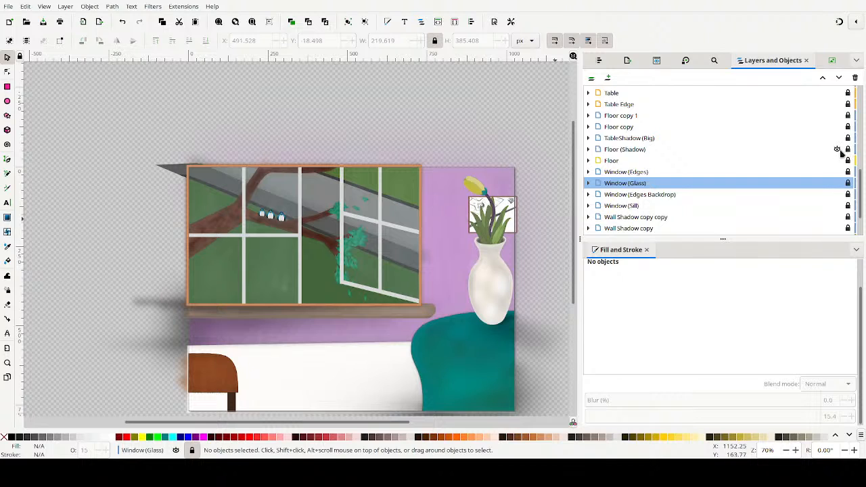
left_click(837, 150)
left_click(837, 150)
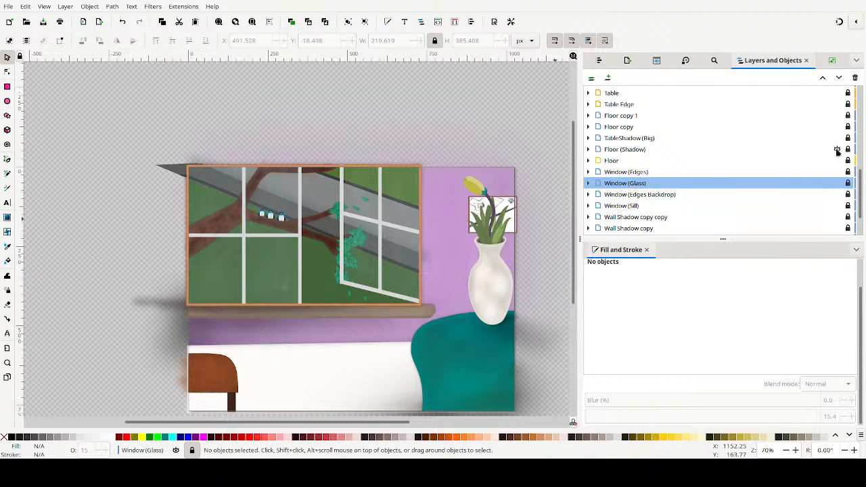
left_click(837, 150)
left_click(836, 150)
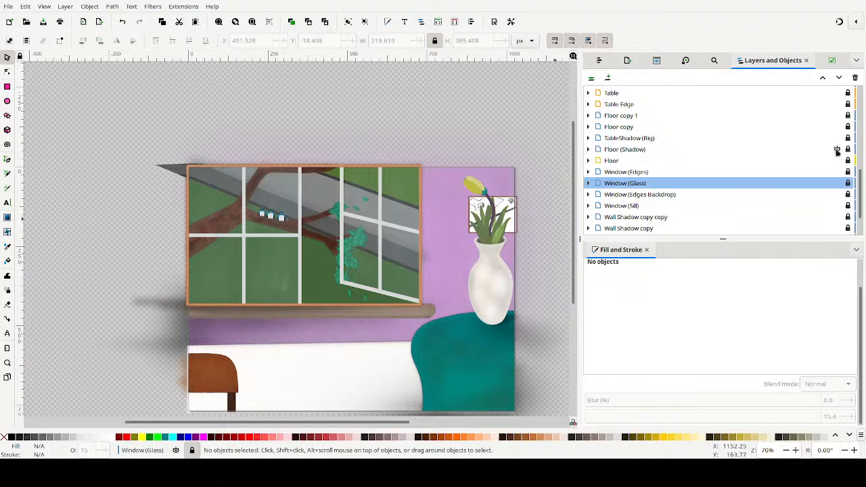
Hide the Floor (Shadow) layer and delete it from the drawing
left_click(837, 150)
left_click(812, 150)
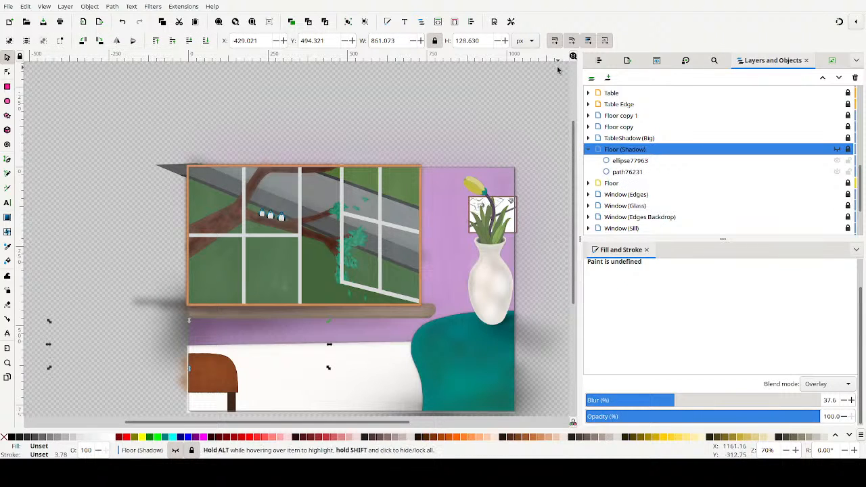
scroll(855, 119, "up", 1)
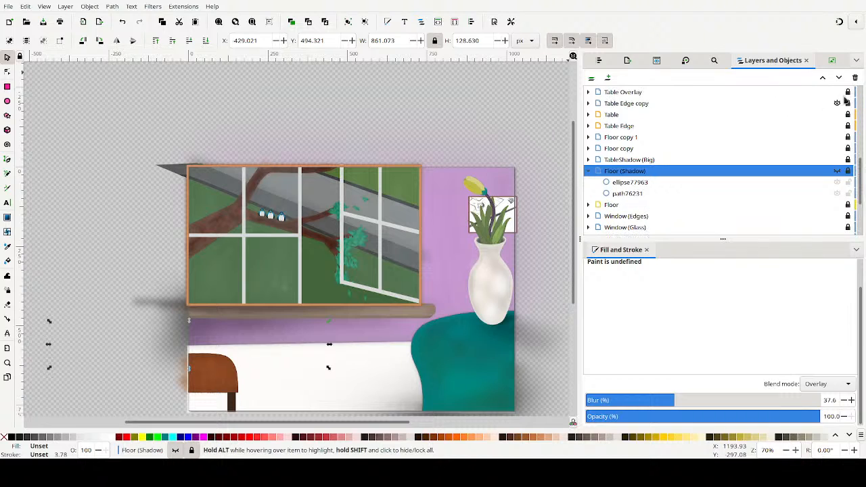
left_click(855, 79)
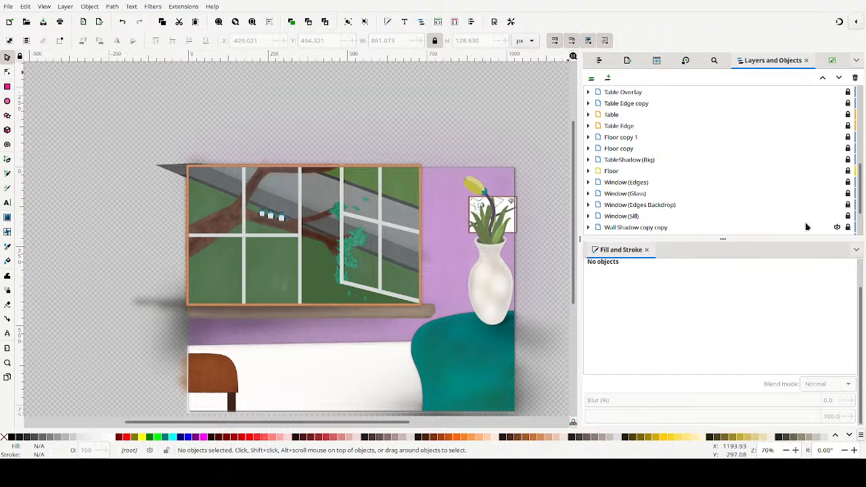
Hide and show the Window (Sill) layer to examine which part of the drawing it contains
left_click(837, 215)
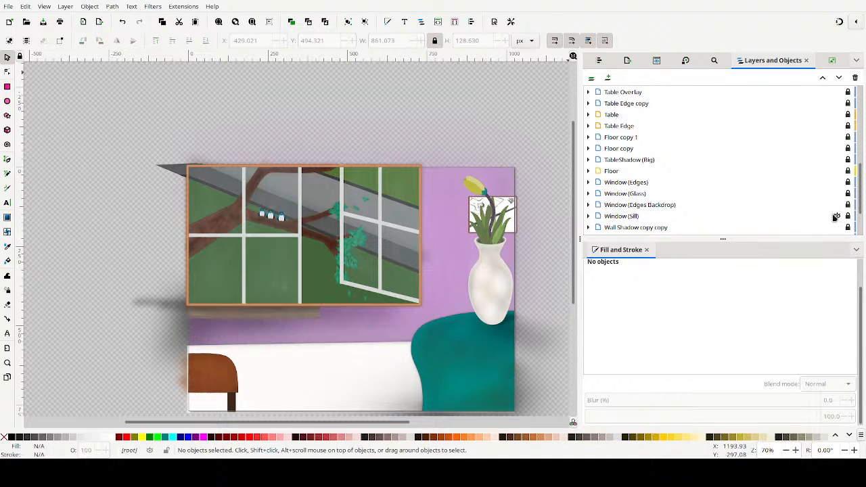
left_click(836, 217)
left_click(836, 217)
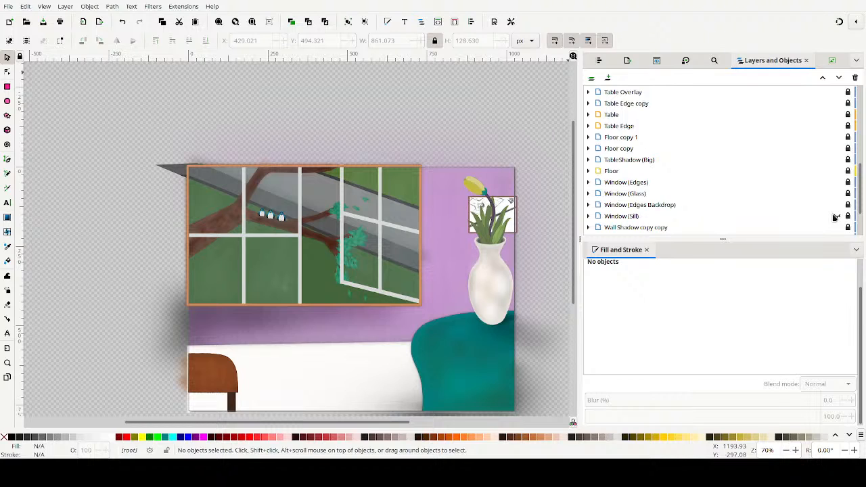
left_click(836, 216)
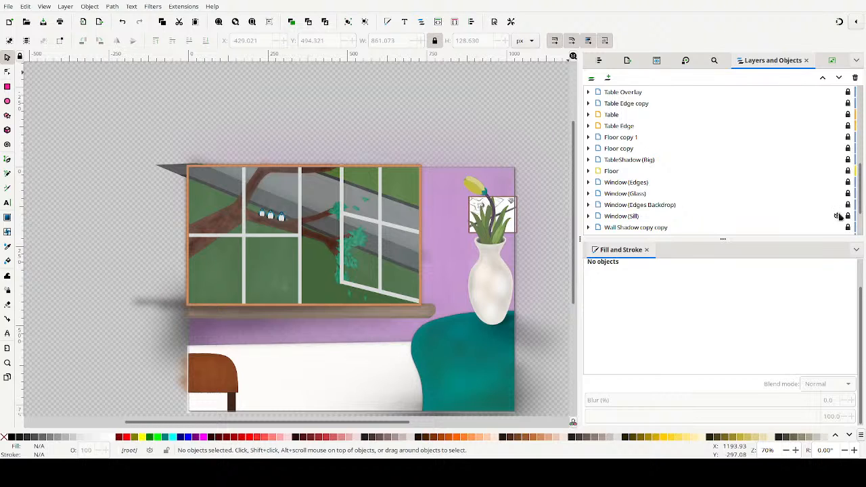
Unlock the Window (Sill) layer, select all the sill's paths and scale them down to about 963 px wide and 83 px high
left_click(849, 216)
left_click_drag(122, 262, 399, 325)
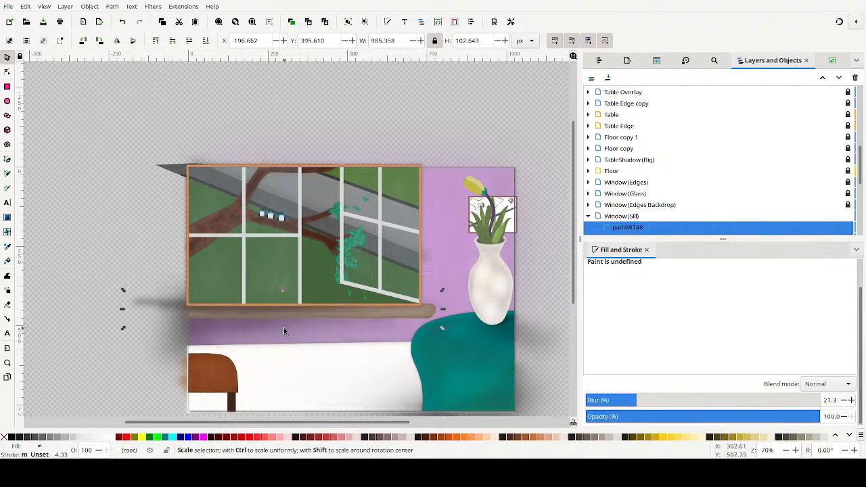
left_click_drag(283, 326, 292, 319)
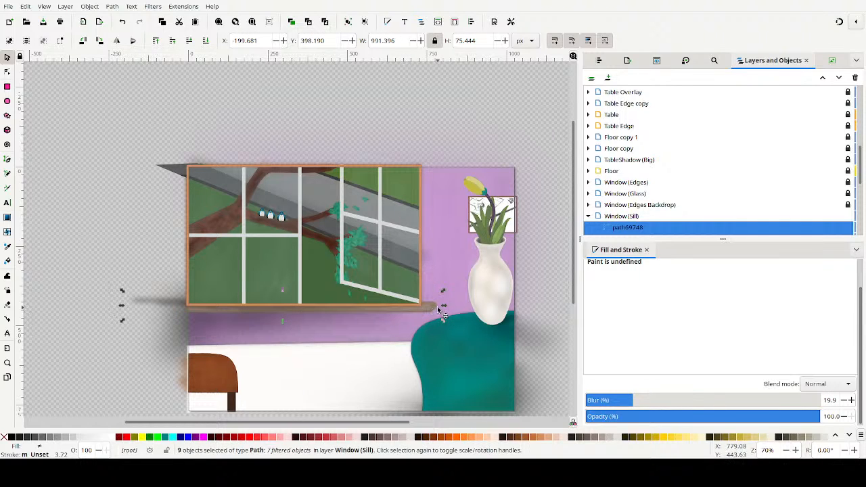
left_click_drag(438, 308, 431, 309)
left_click(421, 314)
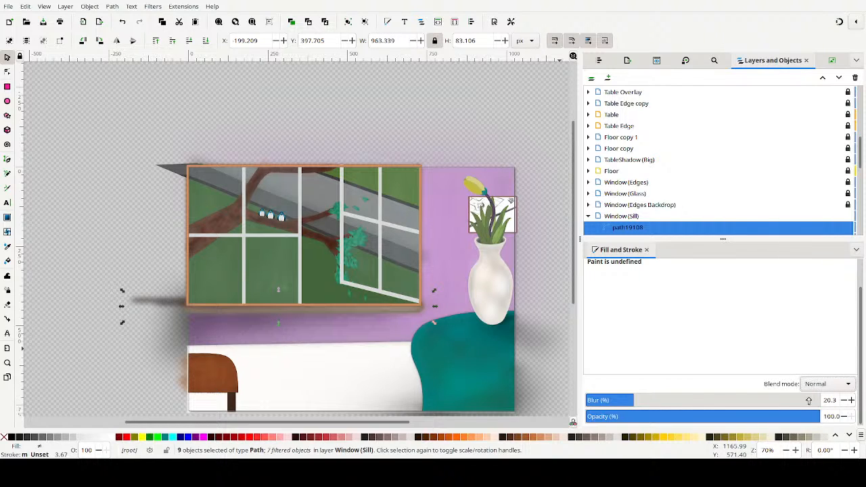
Set the blur of the selected sill paths to 0, using undo and redo to compare the result
left_click_drag(644, 400, 379, 370)
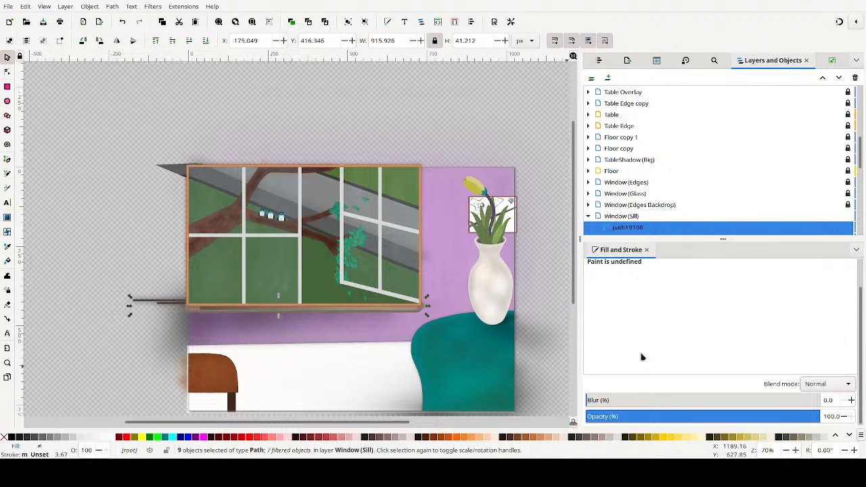
key("ctrl+z")
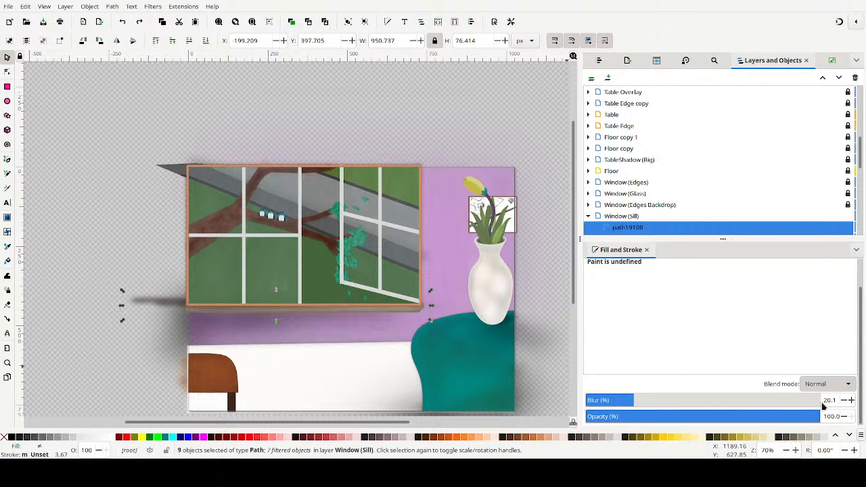
scroll(823, 405, "up", 2)
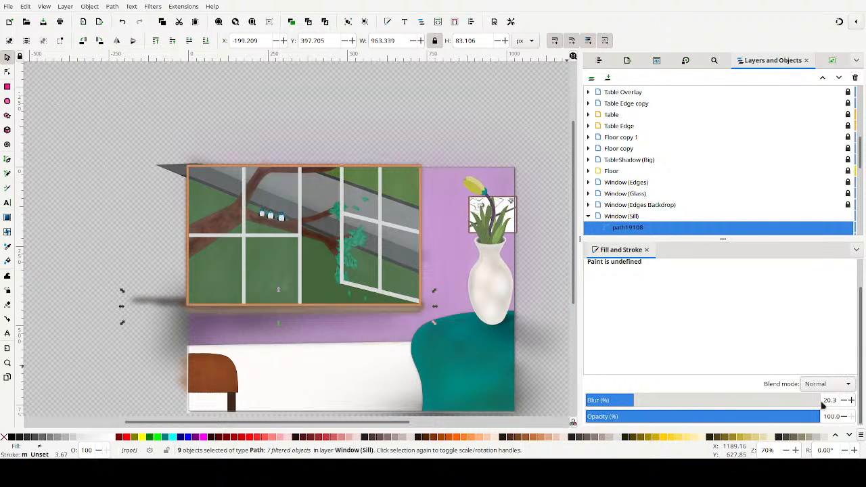
left_click_drag(629, 404, 574, 398)
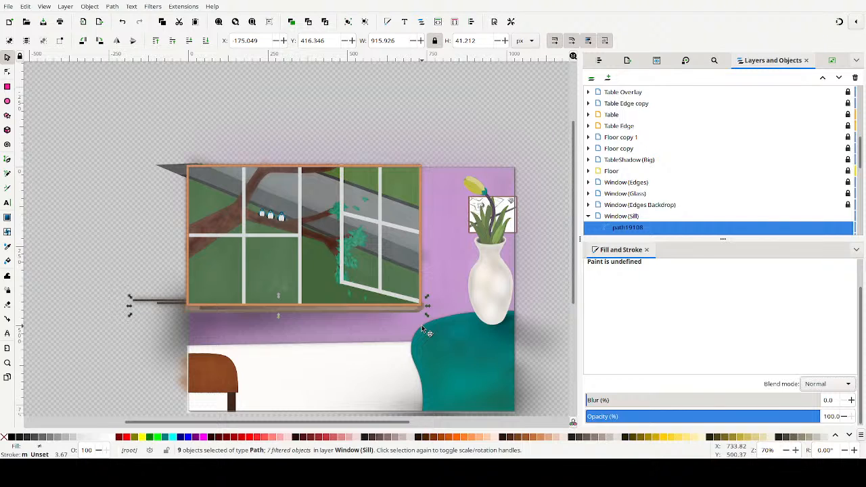
key("ctrl+z")
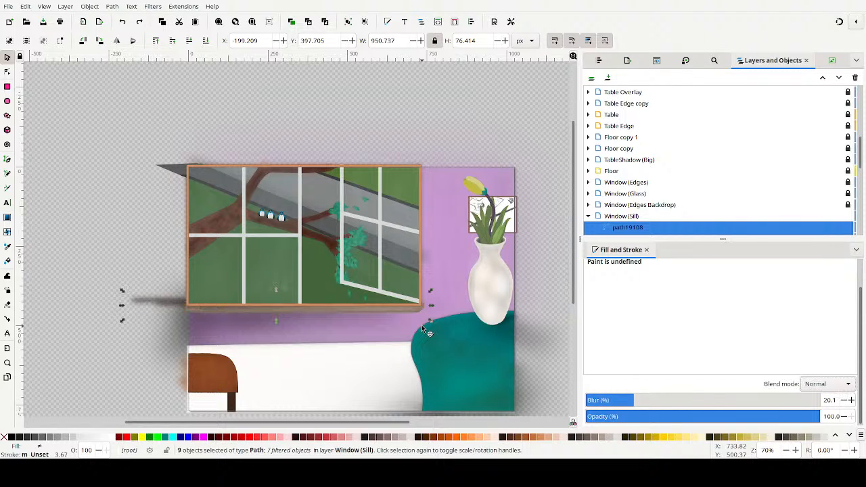
key("ctrl+shift+z")
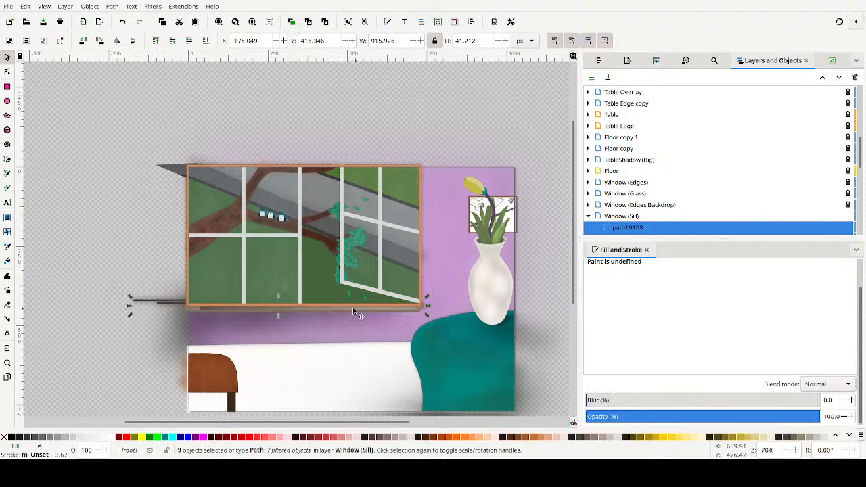
Delete the shading strips over the window sill, including the ones that protrude beyond the drawing's edge
left_click(95, 291)
mouse_move(79, 260)
left_mouse_down()
mouse_move(397, 346)
mouse_move(355, 333)
left_mouse_up()
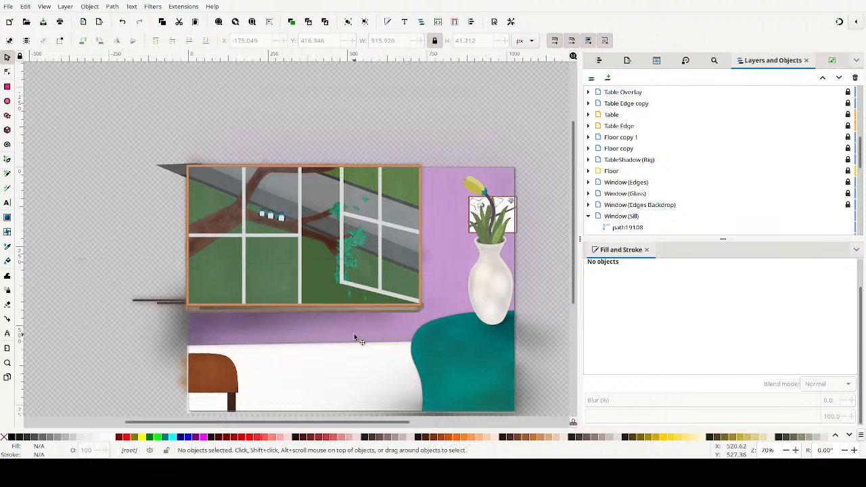
key("Delete")
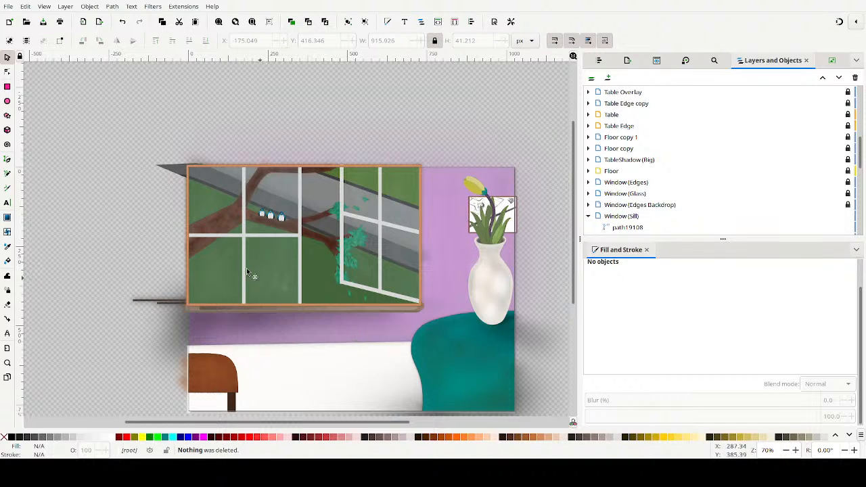
mouse_move(81, 225)
left_mouse_down()
mouse_move(447, 351)
mouse_move(404, 355)
left_mouse_up()
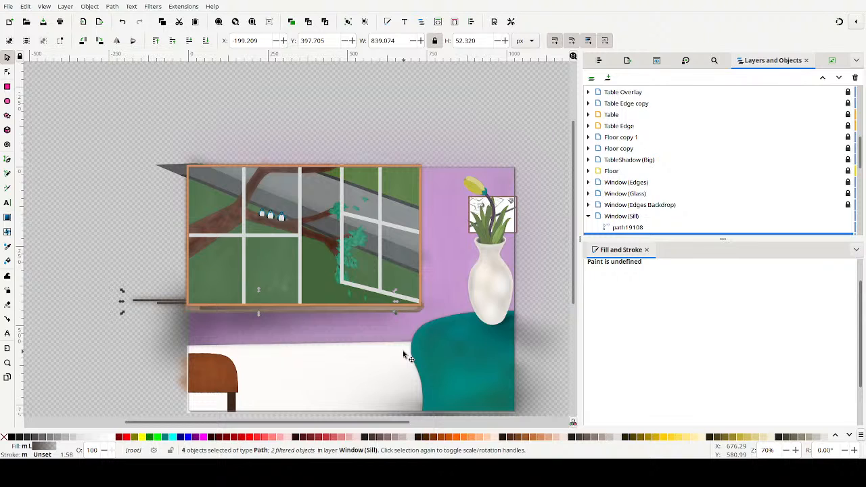
left_click(402, 354)
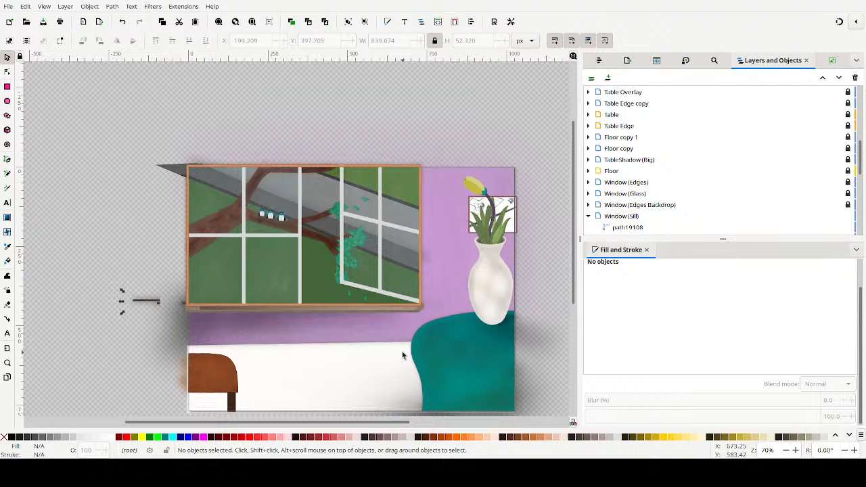
left_click(200, 309)
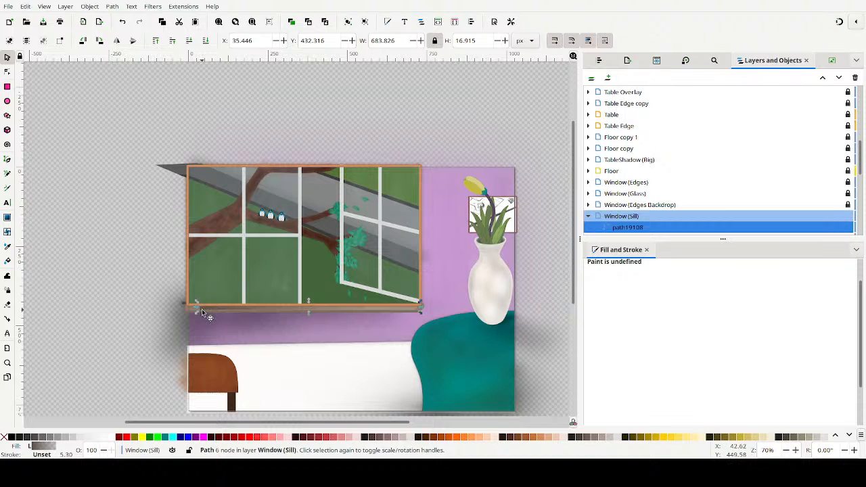
key("Escape")
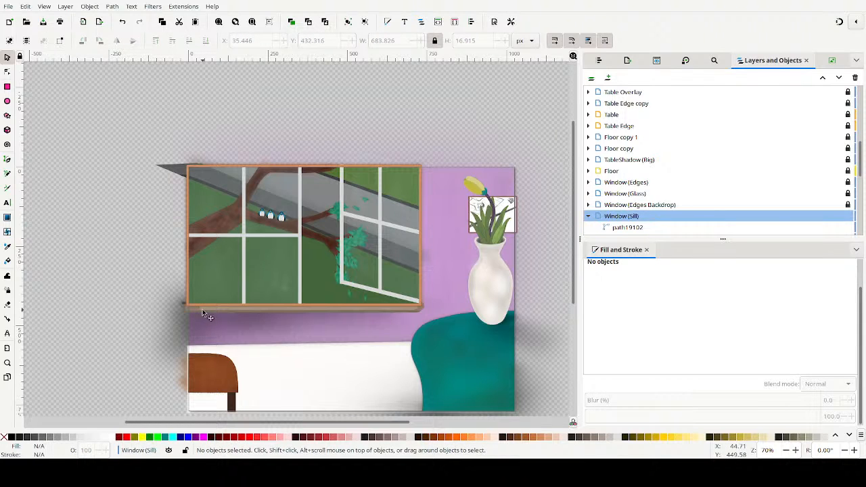
left_click(203, 313)
key("Escape")
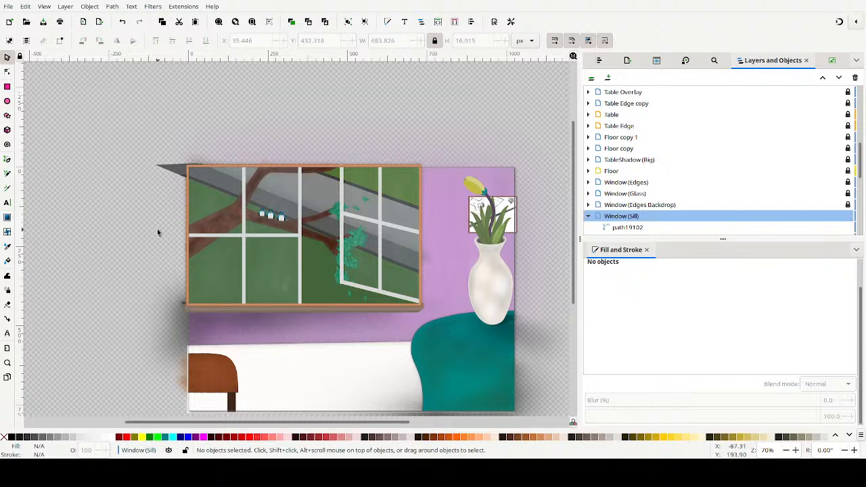
Recolour the sill's lower path with the dark brown flat fill 584a42ff
left_click(411, 314)
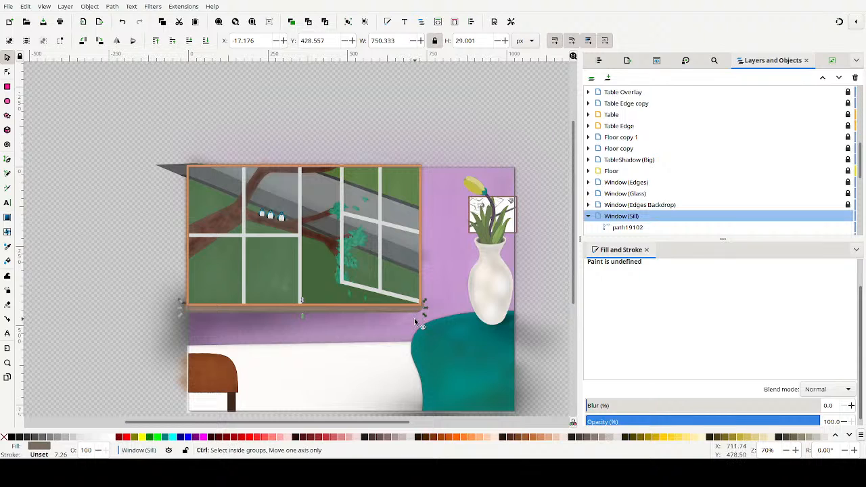
scroll(414, 318, "up", 3, "ctrl")
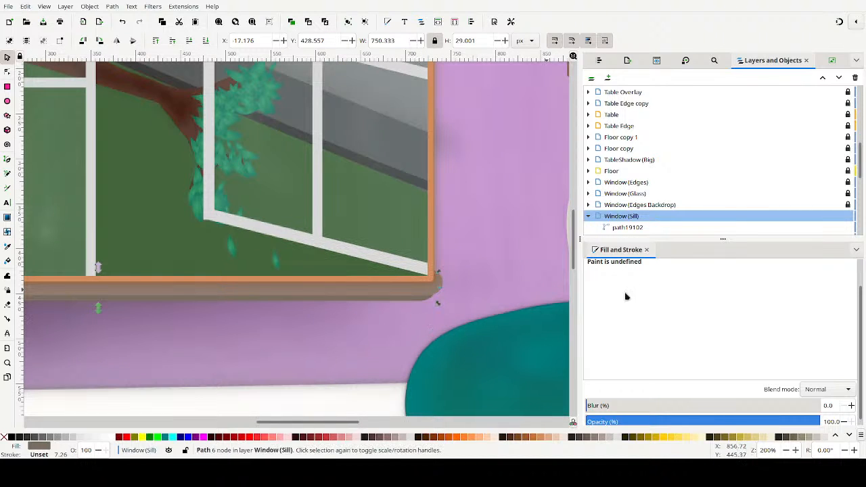
left_click(580, 438)
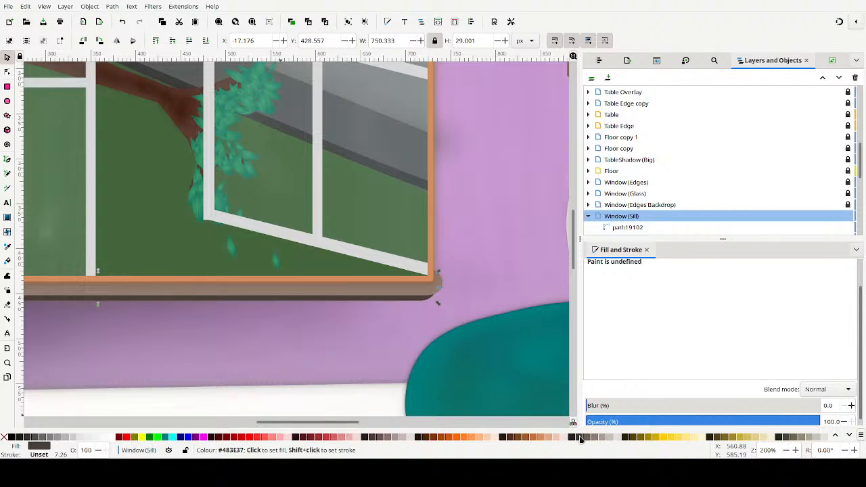
left_click(594, 440)
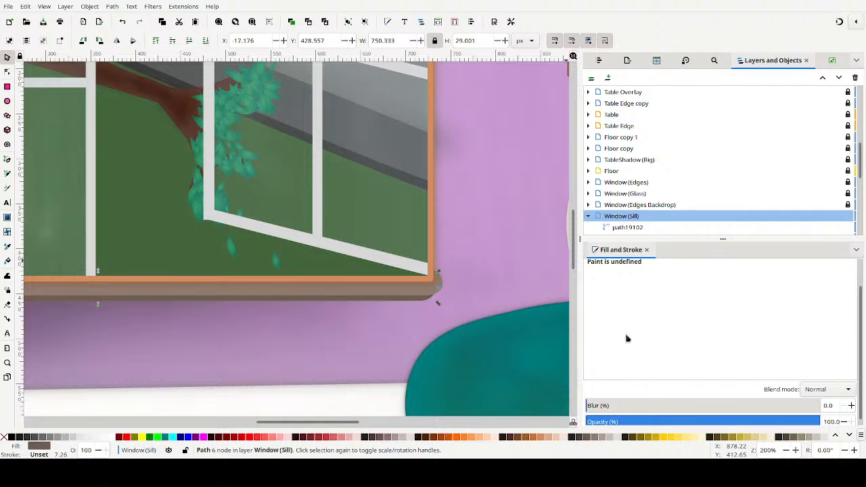
scroll(666, 270, "up", 2)
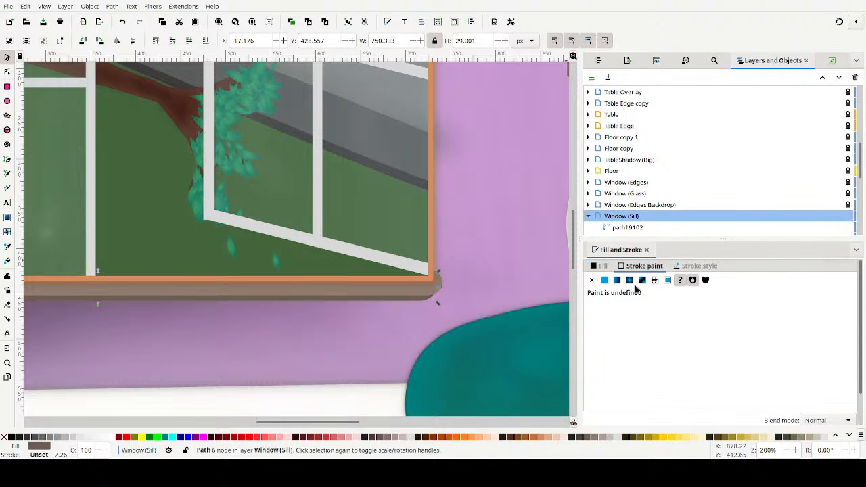
left_click(601, 266)
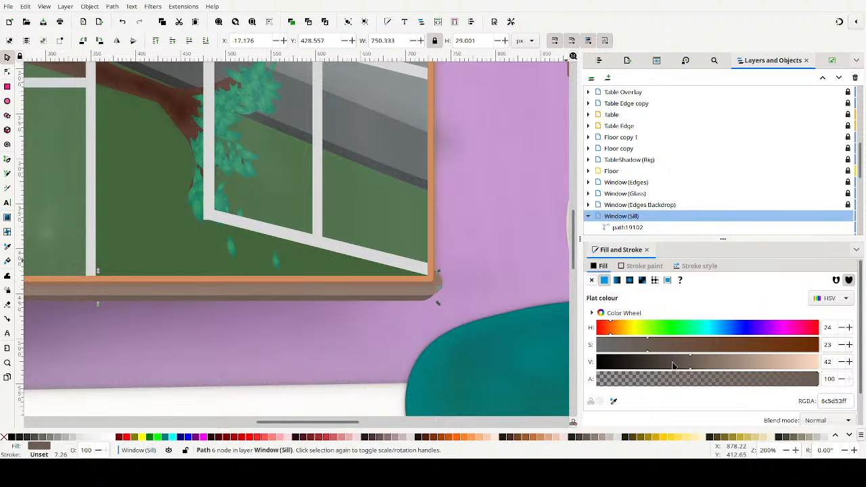
left_click(672, 363)
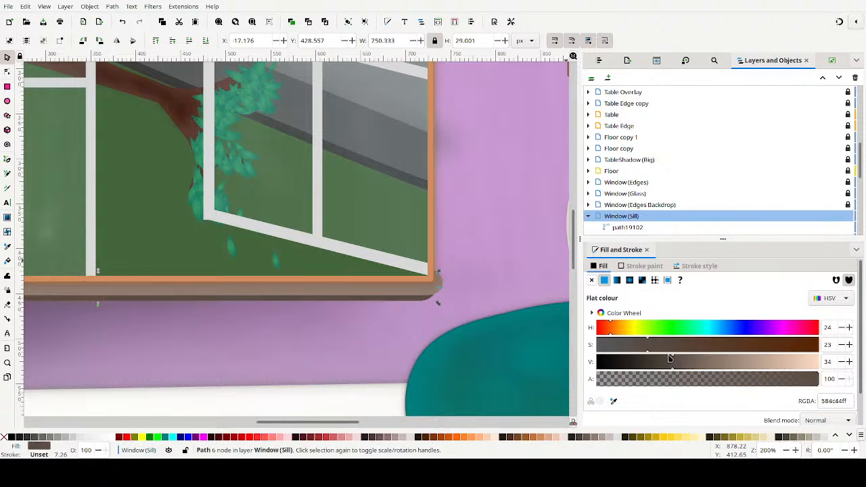
left_click(631, 347)
left_click(684, 362)
left_click(673, 362)
left_click(652, 347)
Select the sill's upper path, check its fill and stroke paint, try to ungroup it and inspect its nodes
left_click(409, 294)
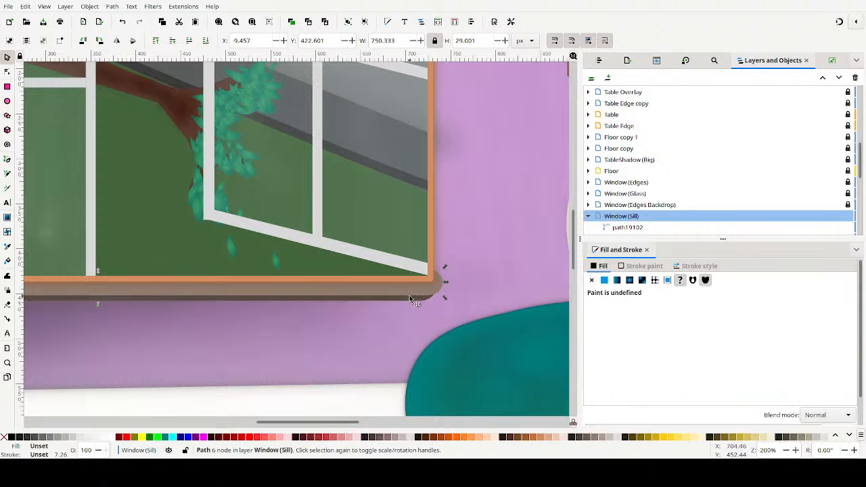
left_click(628, 267)
left_click(602, 267)
left_click(366, 21)
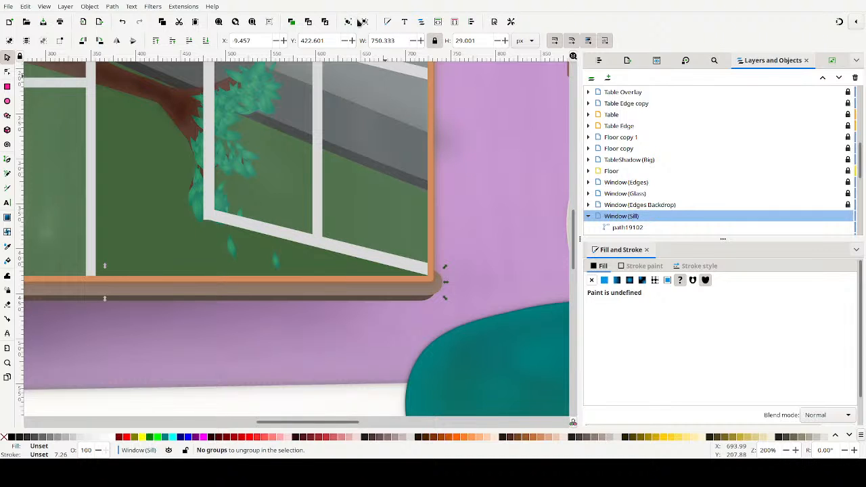
left_click(438, 284)
left_click(437, 284, "alt")
key("n")
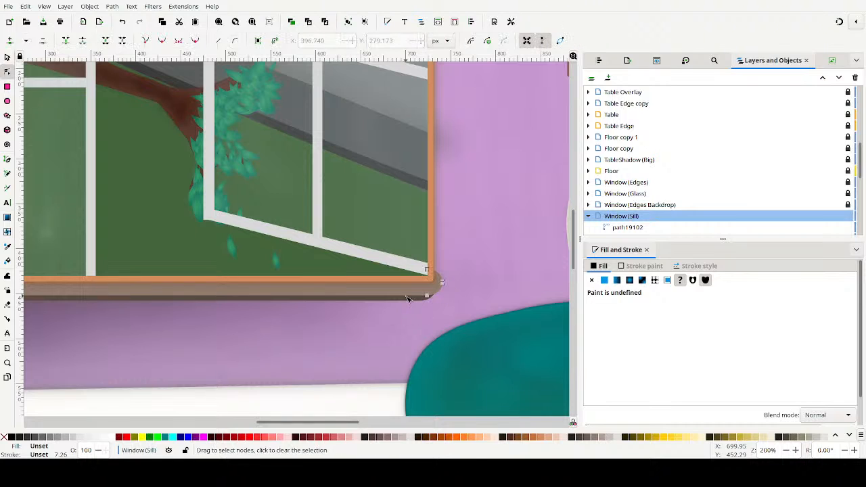
Give the sill's upper path a lighter brown flat fill, 836e63ff, and deselect it
left_click(8, 56)
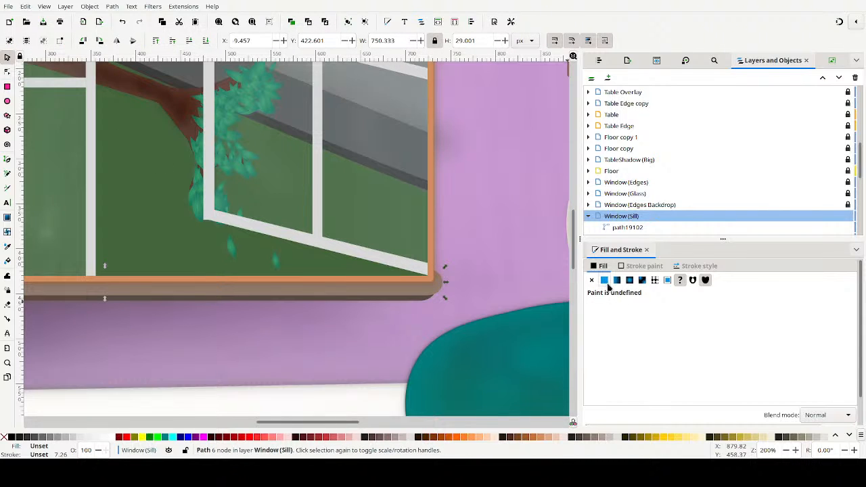
left_click(606, 283)
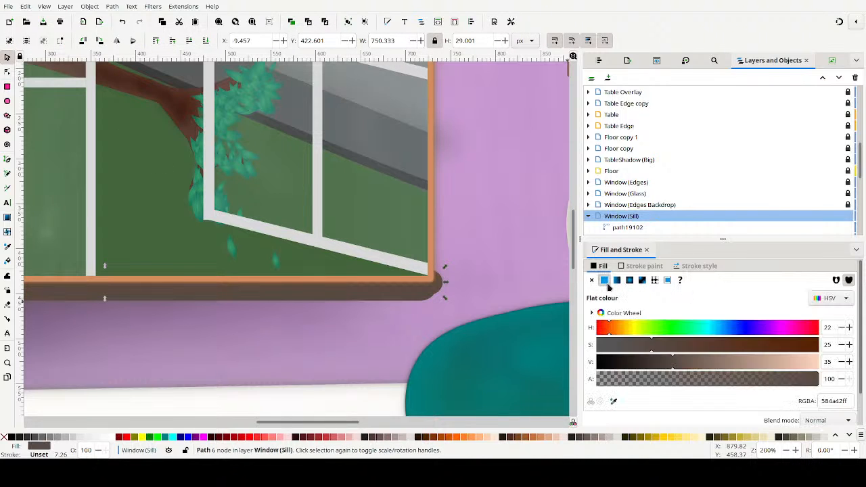
left_click(688, 364)
left_click(708, 365)
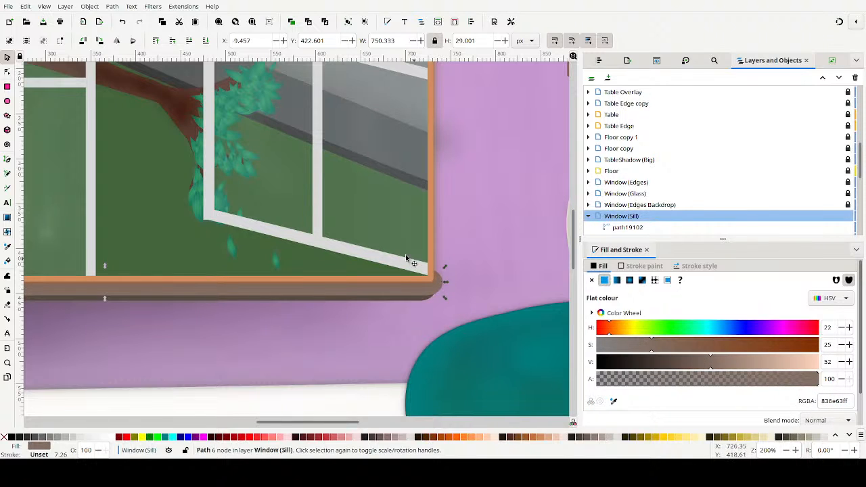
scroll(251, 226, "down", 3)
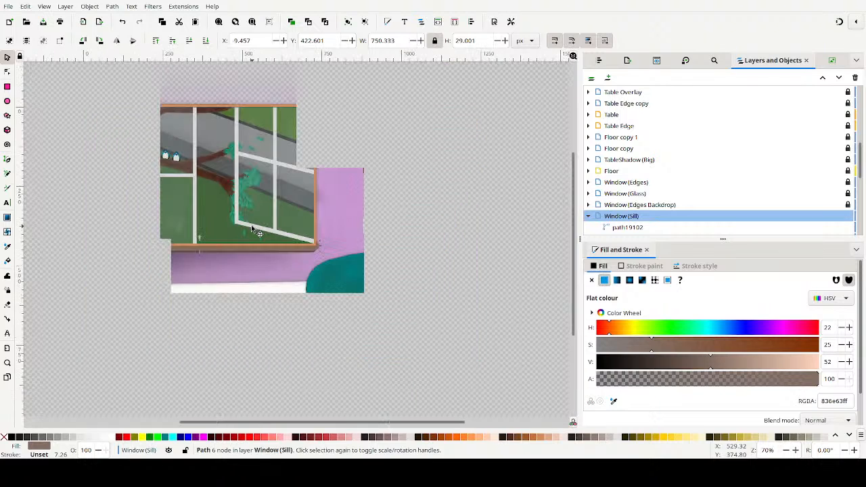
left_click(440, 212)
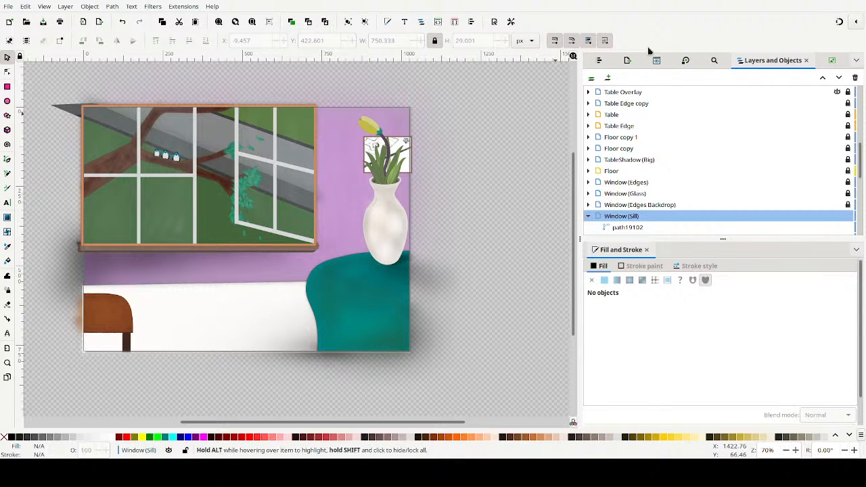
Lock and collapse the Window (Sill) layer, then hide and show it to check the recoloured sill
left_click(847, 216)
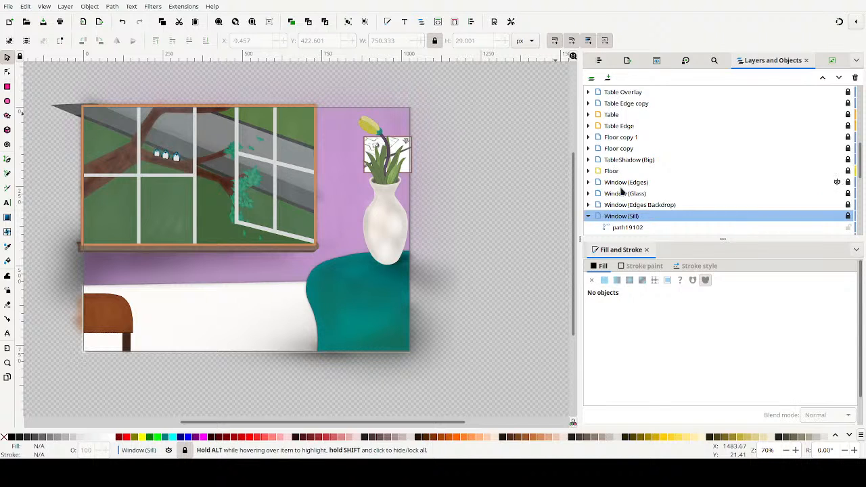
left_click(588, 216)
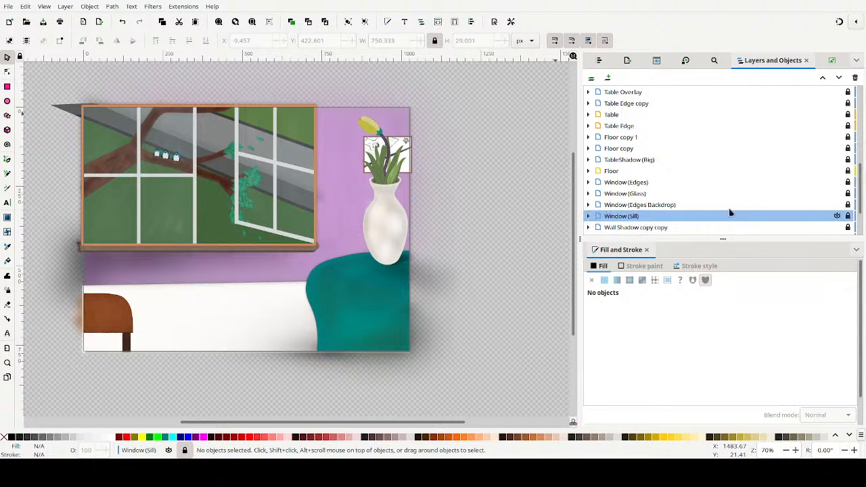
left_click(837, 217)
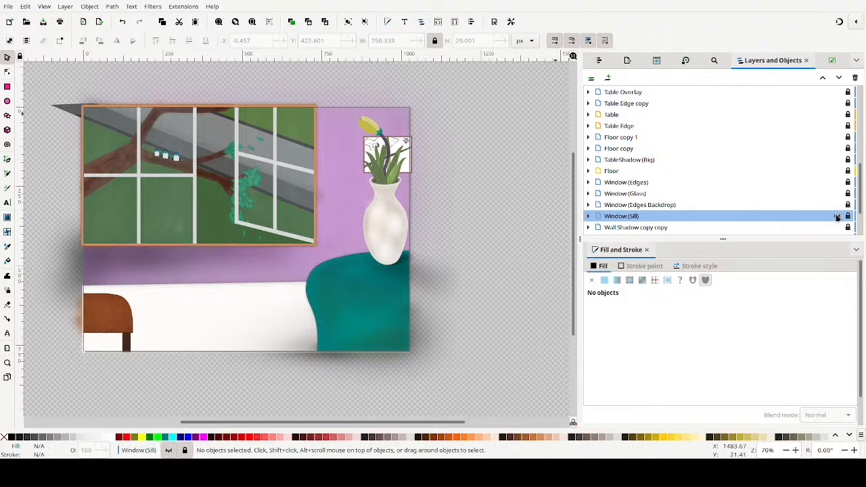
left_click(838, 216)
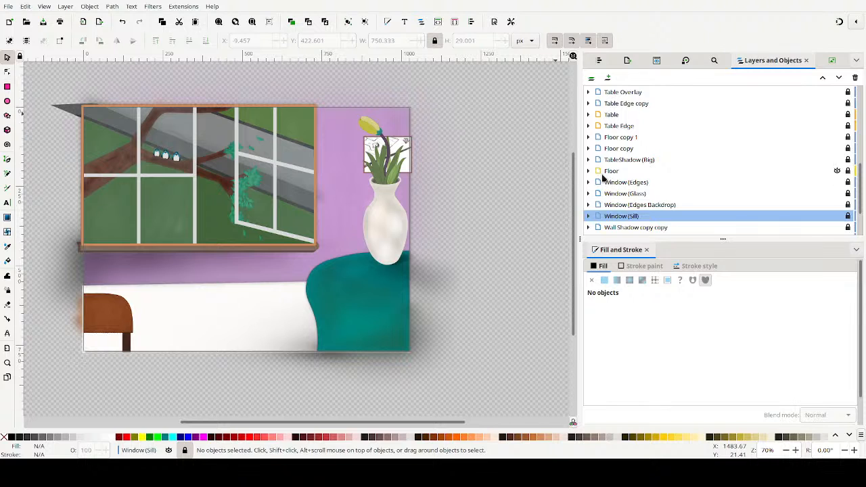
Check and unlock the Vase layer, and select the vase body's path for node editing
scroll(602, 156, "up", 3)
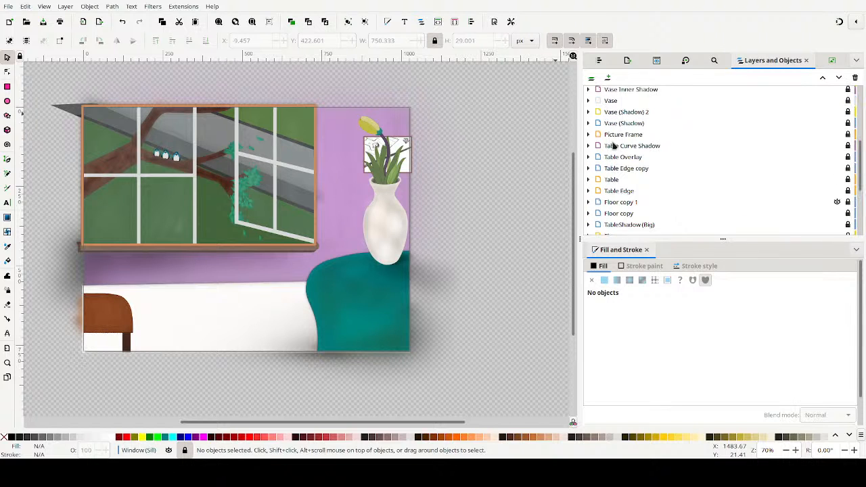
left_click(588, 123)
left_click(588, 123)
left_click(837, 100)
left_click(837, 100)
scroll(401, 270, "up", 4)
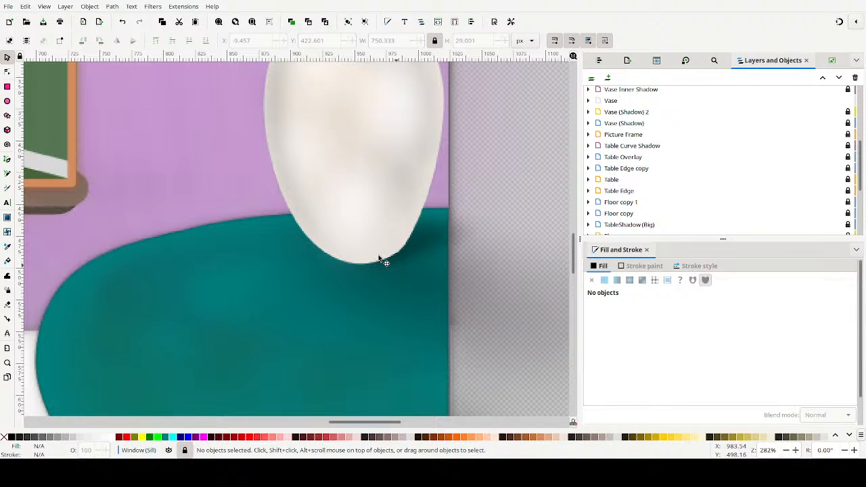
scroll(383, 247, "up", 1)
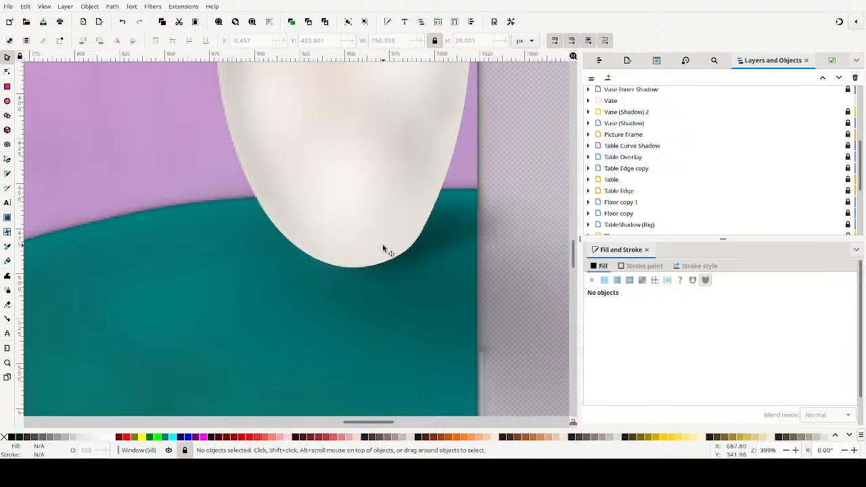
left_click(383, 249)
key("n")
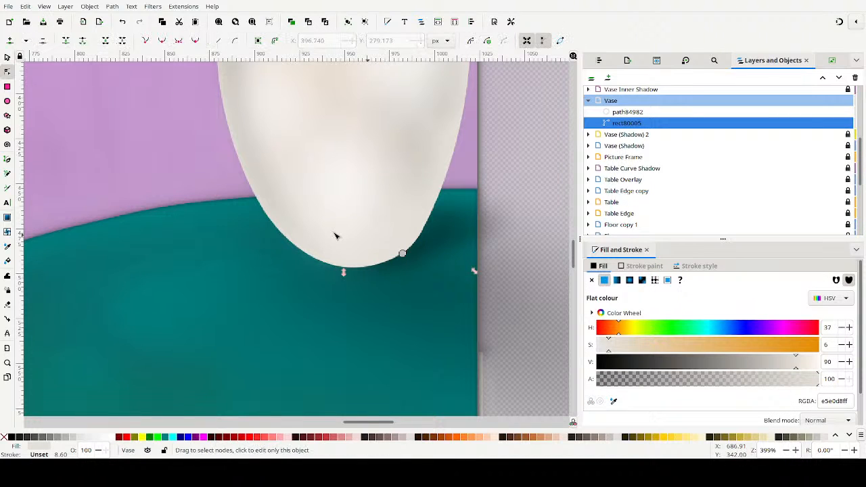
Nudge the node on the lower-left curve of the vase to X 925.433, Y 491.148 px and deselect it
left_click(307, 254)
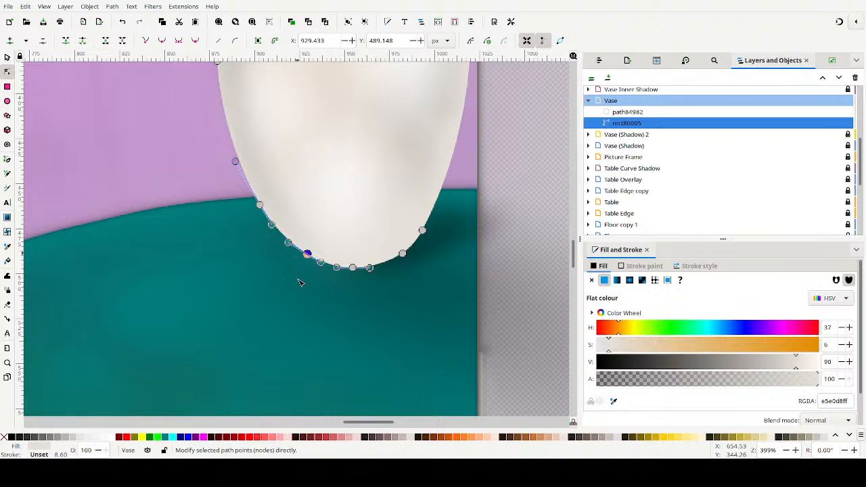
key("Left")
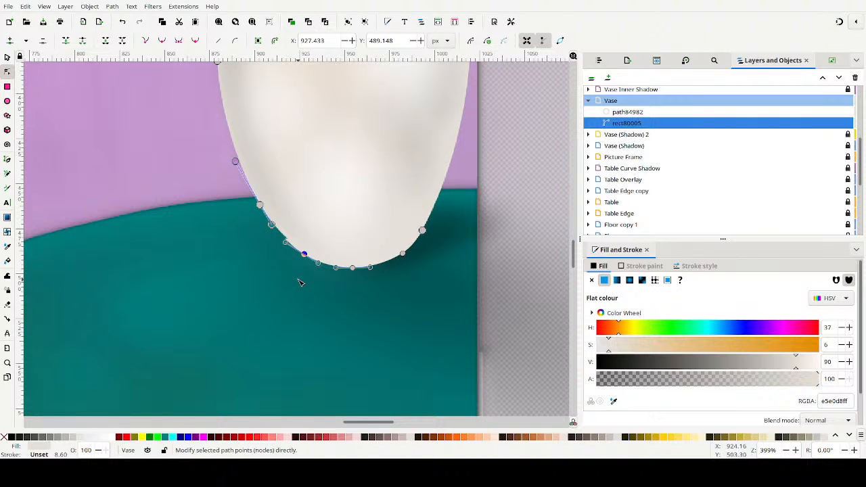
key("Left")
key("Left")
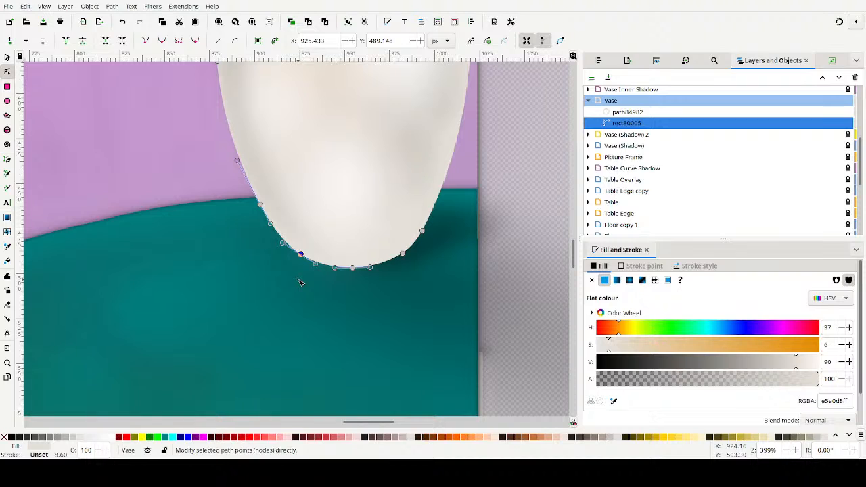
key("Down")
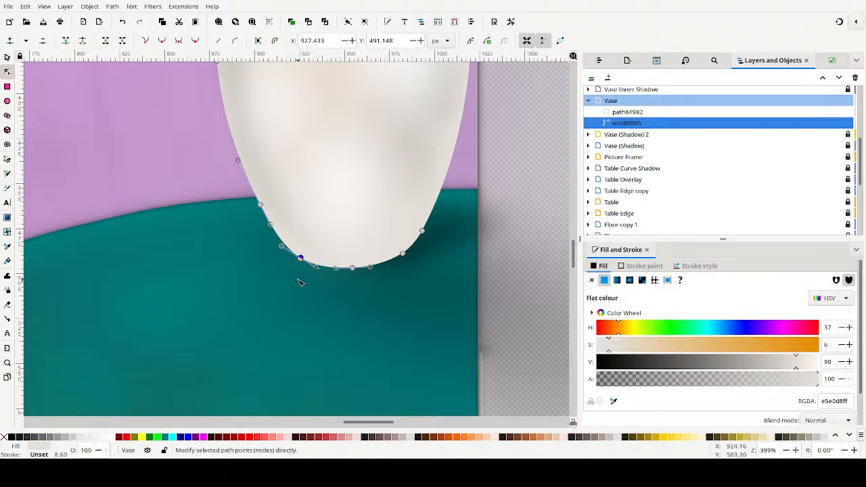
key("Right")
key("Right")
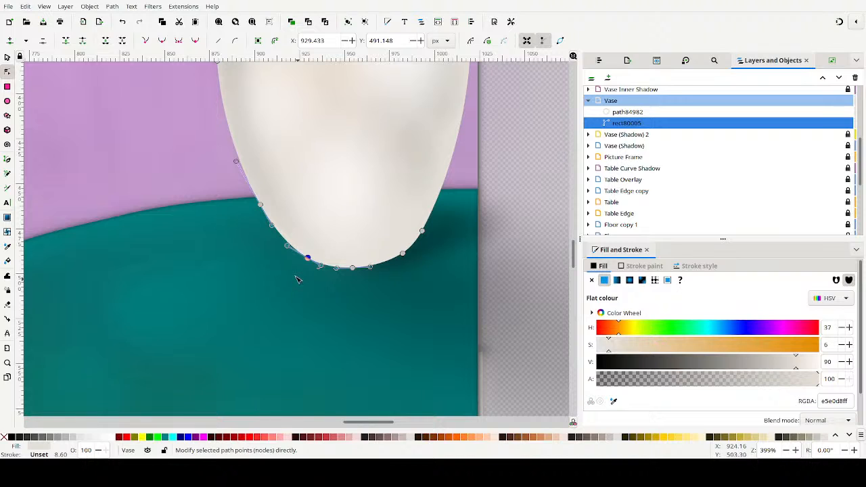
key("Left")
key("Left")
scroll(332, 297, "down", 4, "ctrl")
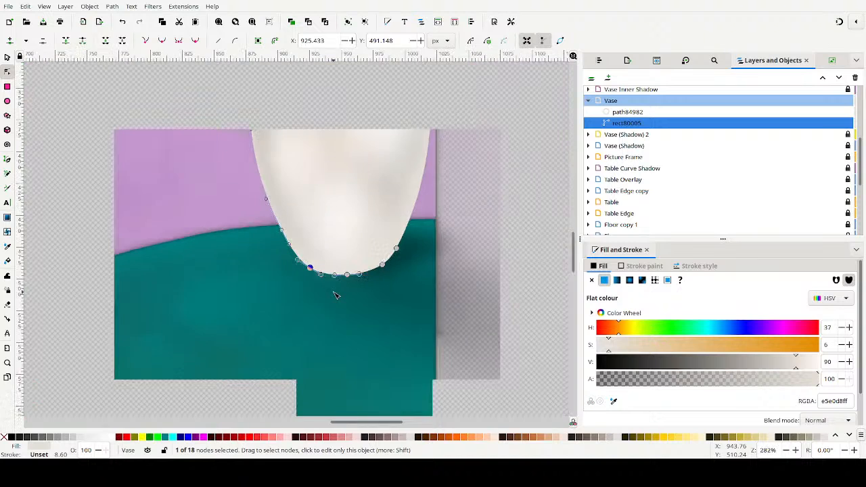
left_click(457, 206)
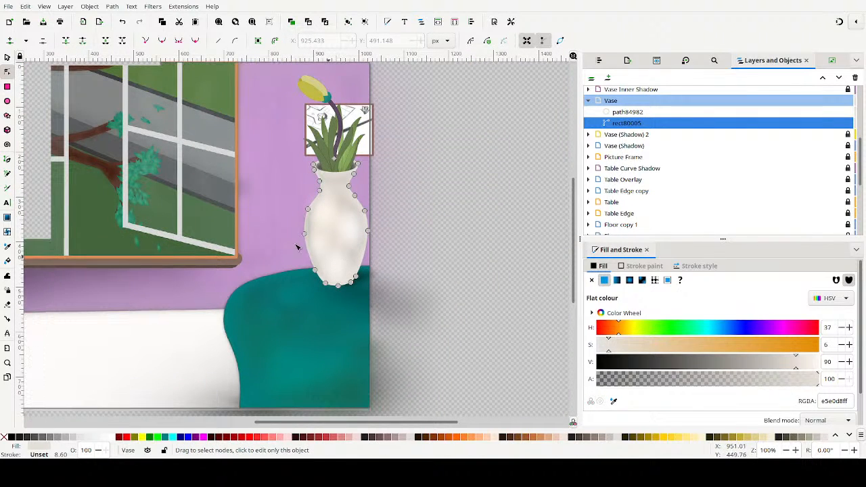
Deselect the vase path, and lock and collapse the Vase layer
left_click(8, 57)
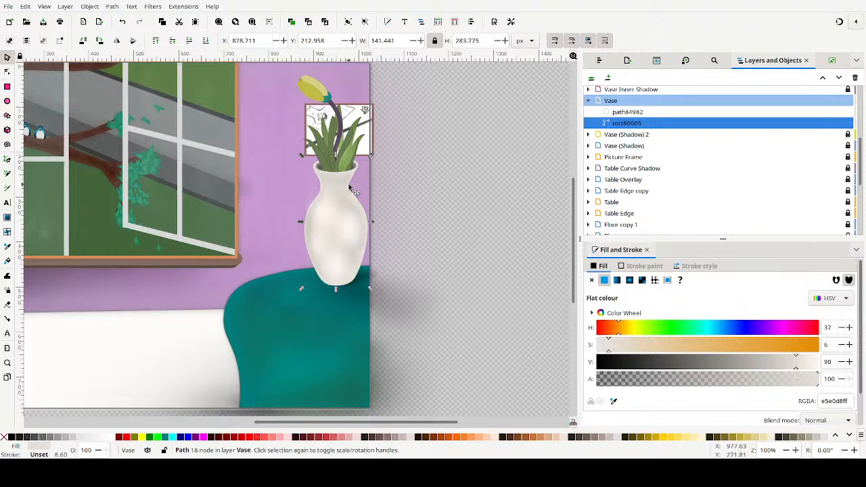
left_click(418, 269)
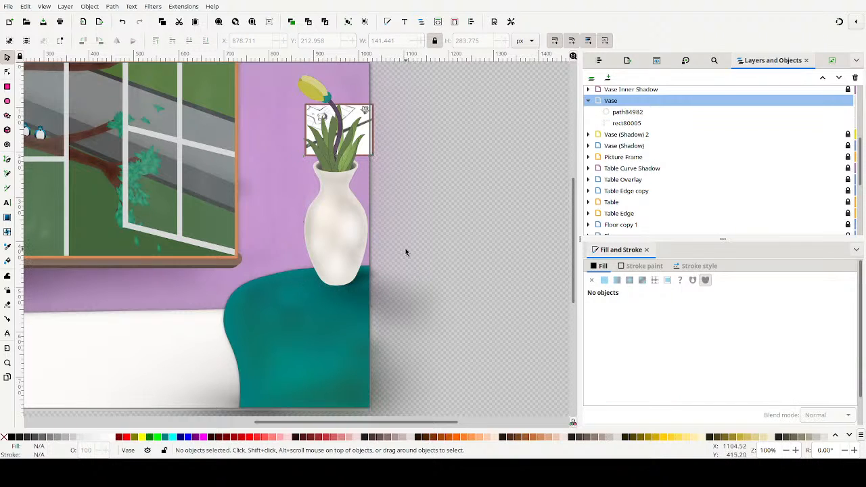
mouse_move(247, 333)
left_mouse_down()
mouse_move(421, 171)
mouse_move(342, 317)
left_mouse_up()
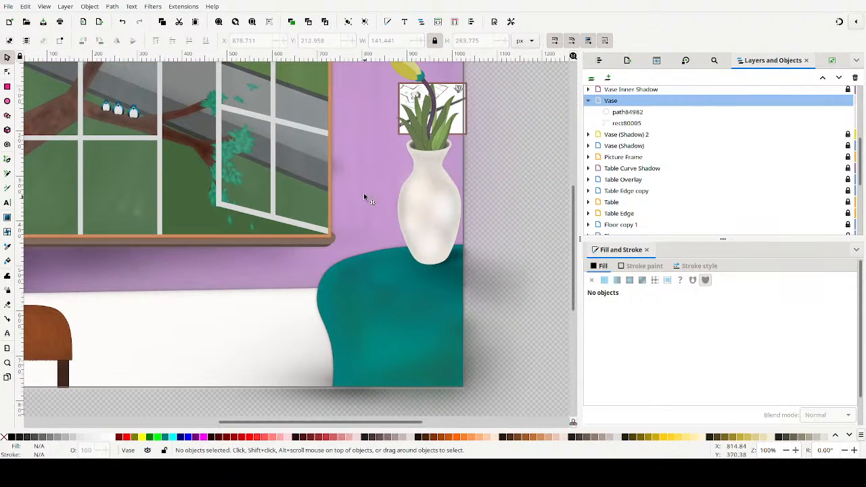
scroll(369, 212, "up", 5)
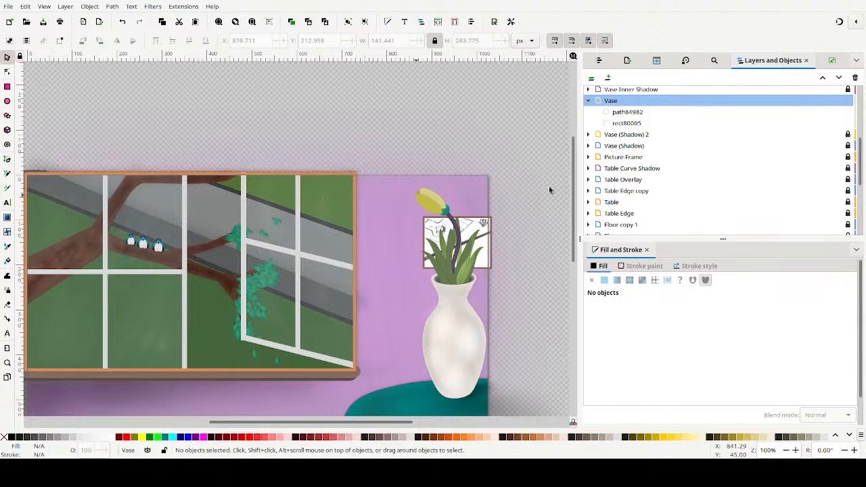
left_click(849, 101)
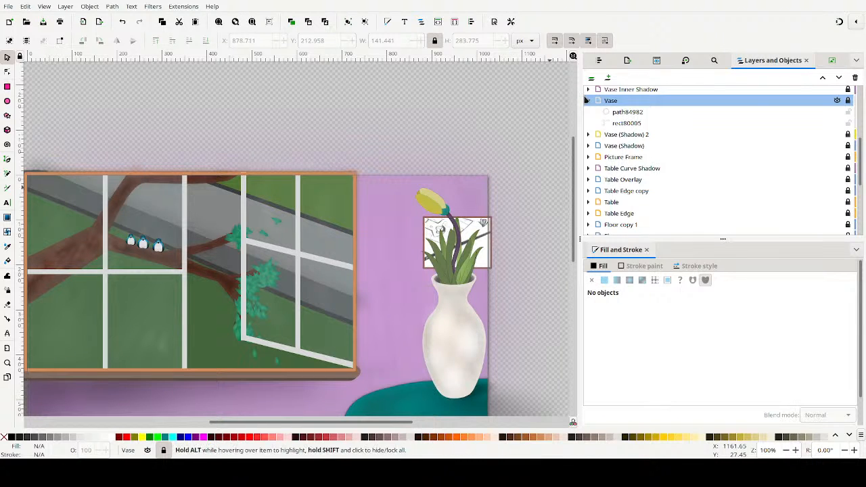
left_click(588, 100)
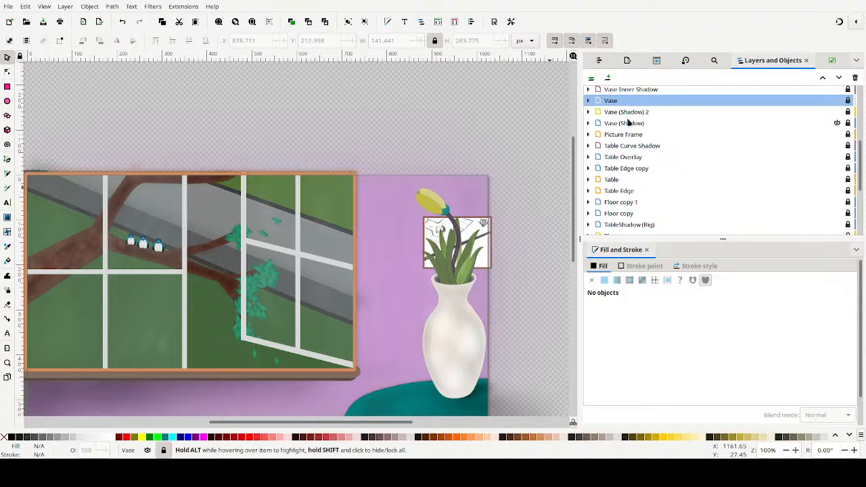
Check the Picture Frame layer's contents and preview the room without it, and delete the layer
left_click(588, 134)
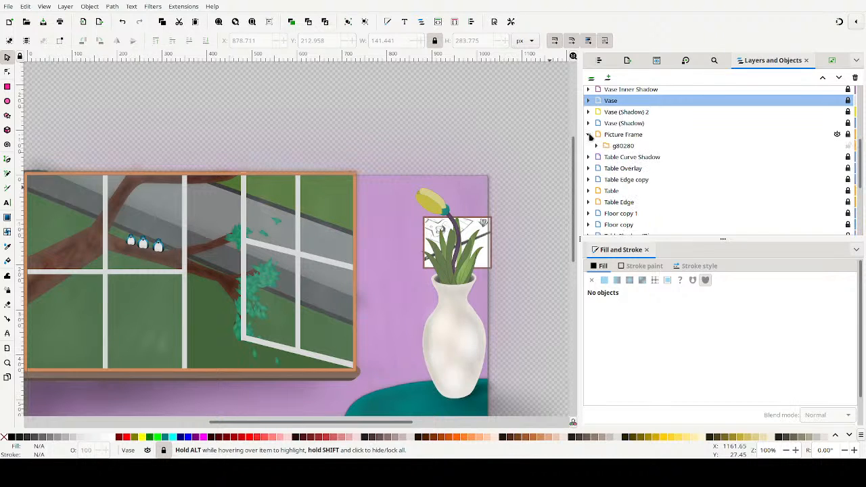
left_click(588, 135)
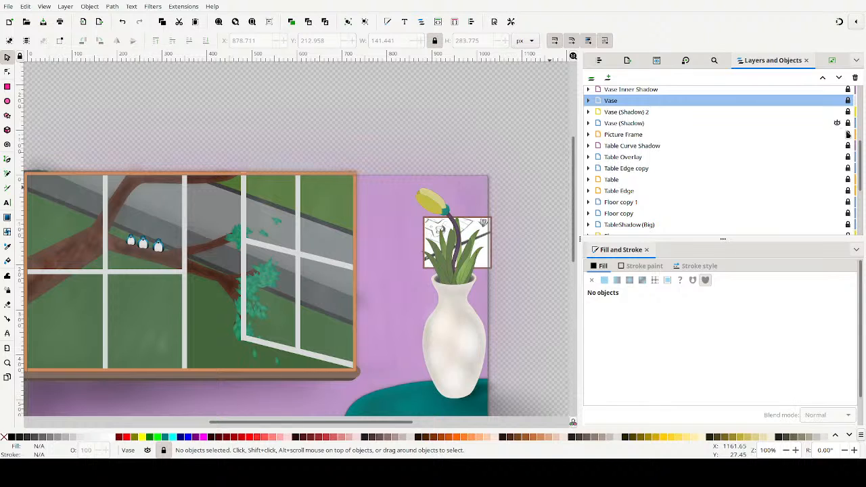
left_click(837, 134)
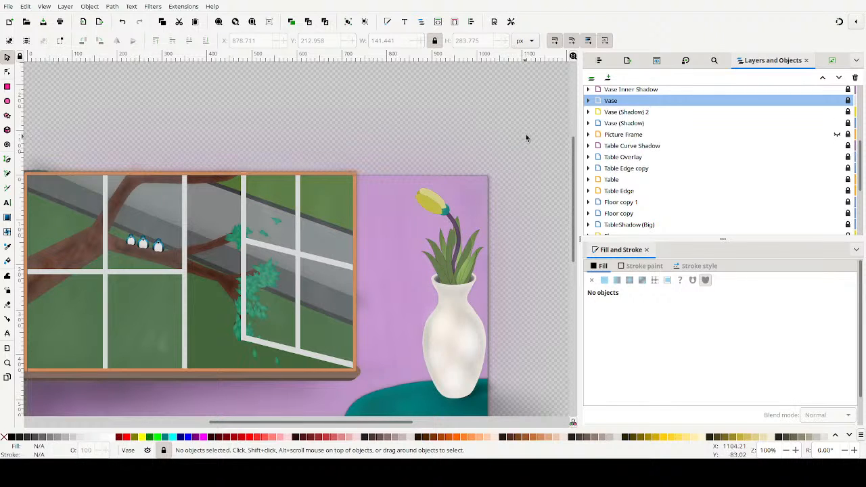
left_click(607, 134)
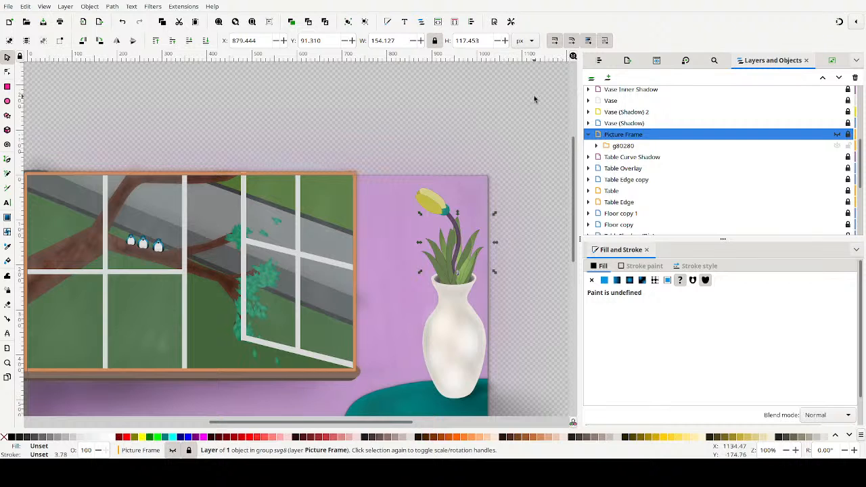
scroll(494, 105, "down", 2)
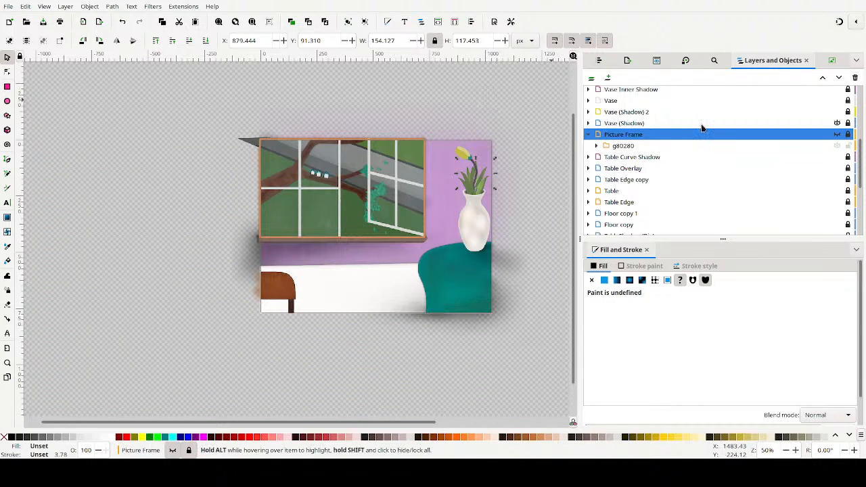
left_click(837, 134)
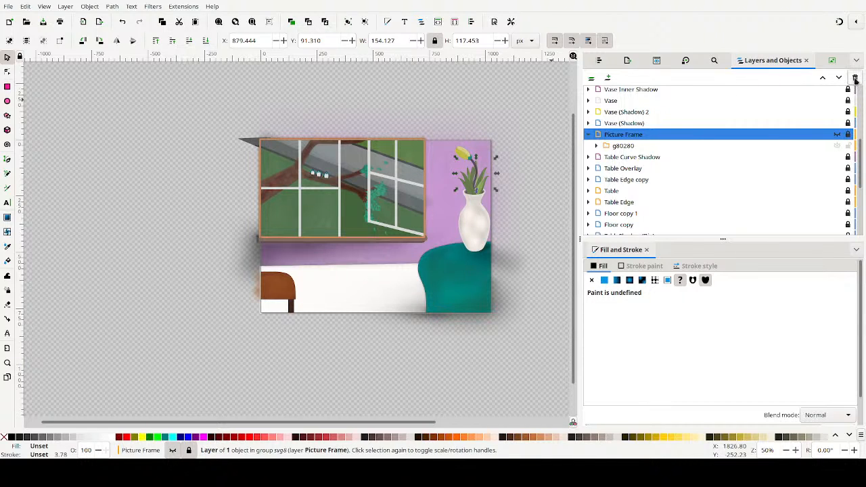
key("Delete")
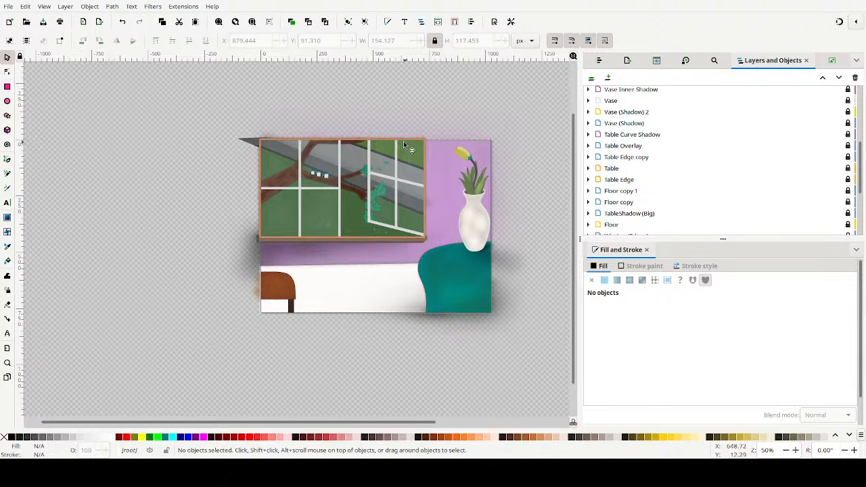
Expand and unlock the Window (Glass) layer, keeping it current with no objects selected
scroll(627, 146, "down", 1)
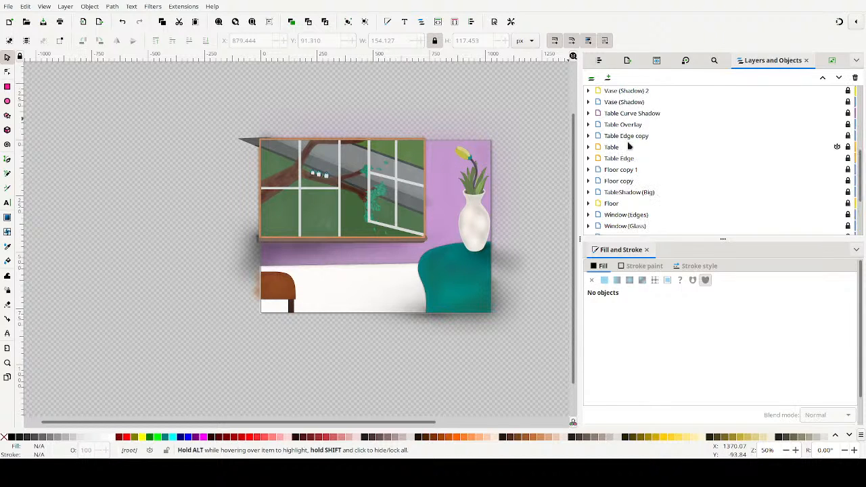
scroll(628, 146, "down", 3)
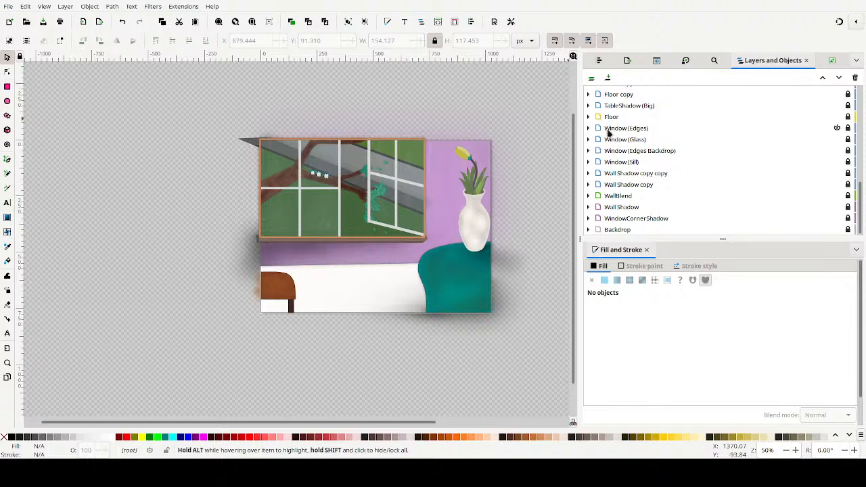
left_click(588, 139)
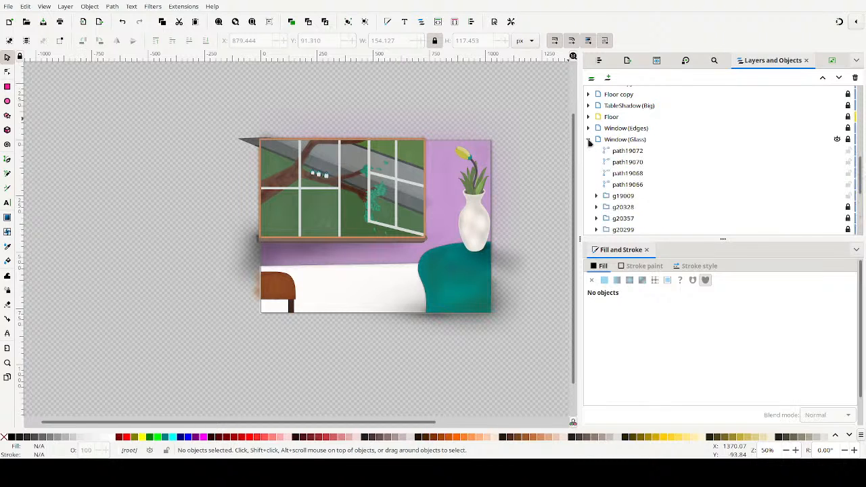
left_click(617, 141)
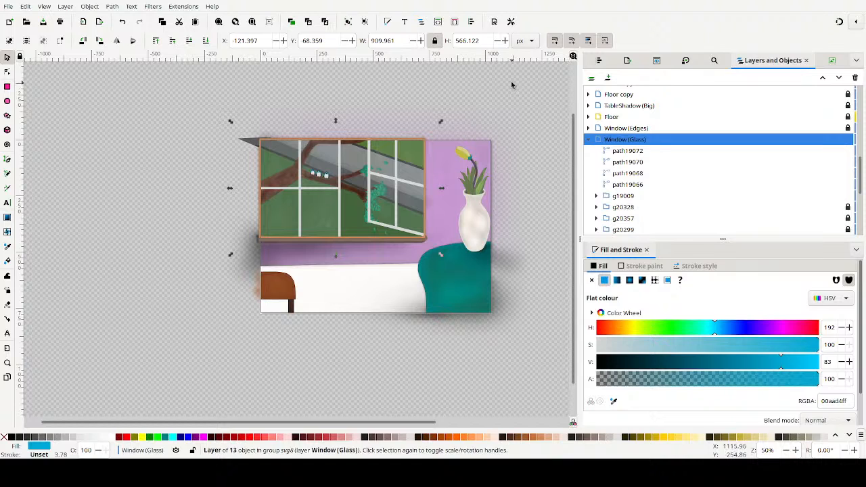
left_click(180, 160)
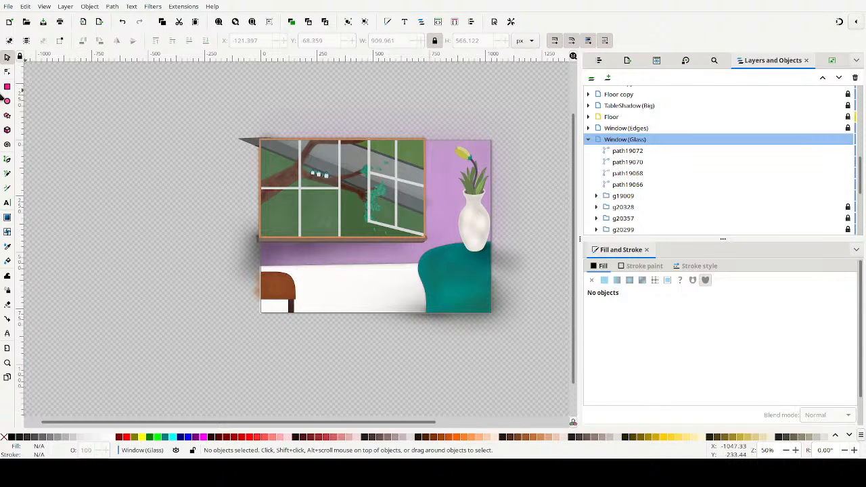
Draw a rectangle about 148 by 147 px over the window's upper-right corner and set its opacity to 100%
left_click(7, 87)
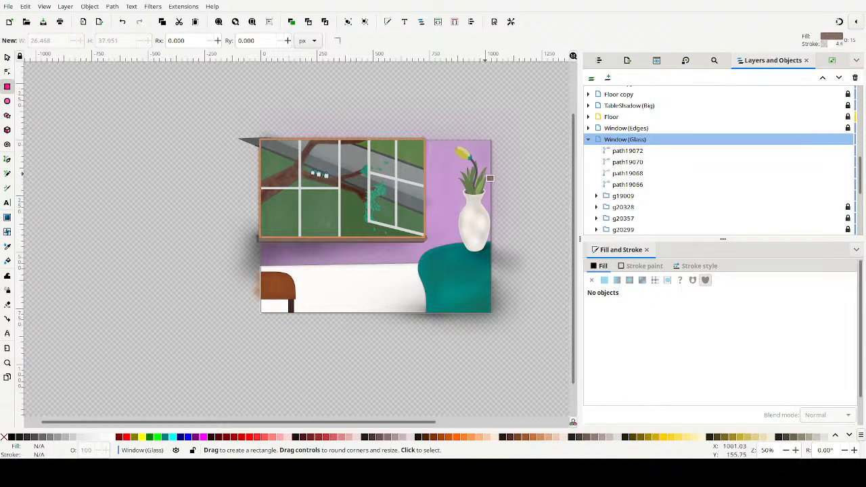
mouse_move(402, 130)
left_mouse_down()
mouse_move(444, 150)
mouse_move(429, 155)
left_mouse_up()
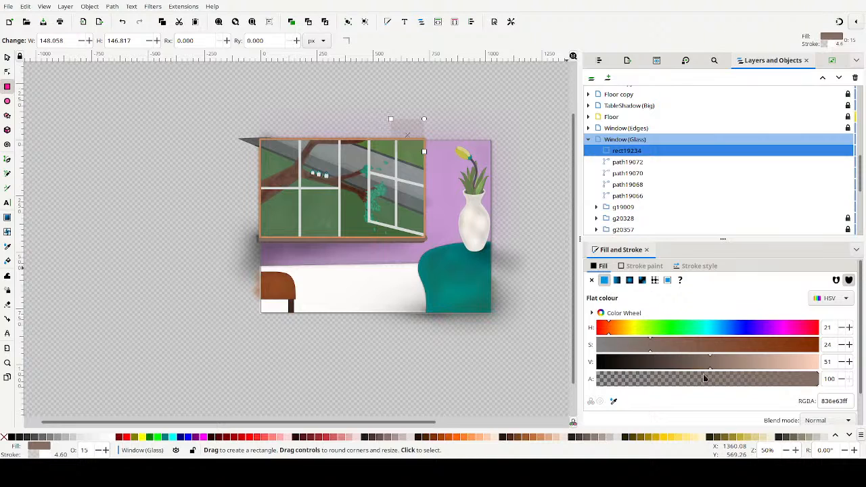
scroll(741, 385, "down", 1)
left_click_drag(750, 415, 819, 416)
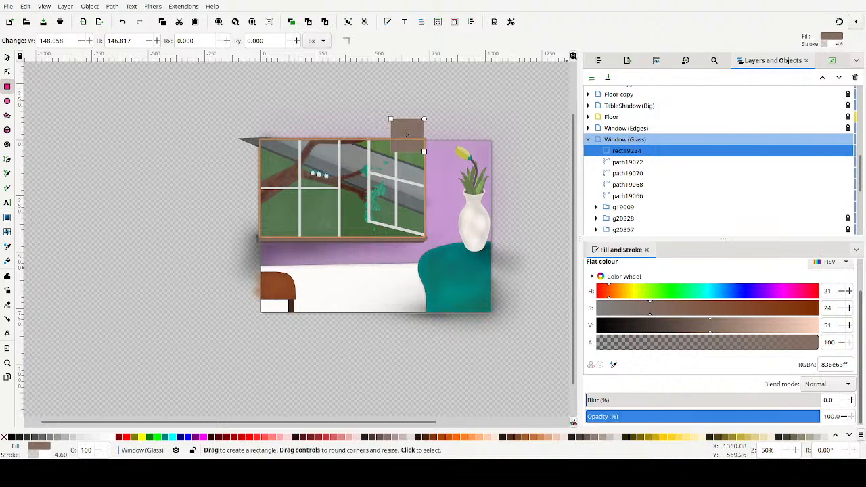
Give the new rectangle the light peach flat fill ffd7c1ec and remove its stroke paint
left_click(802, 338)
left_click_drag(804, 330, 822, 329)
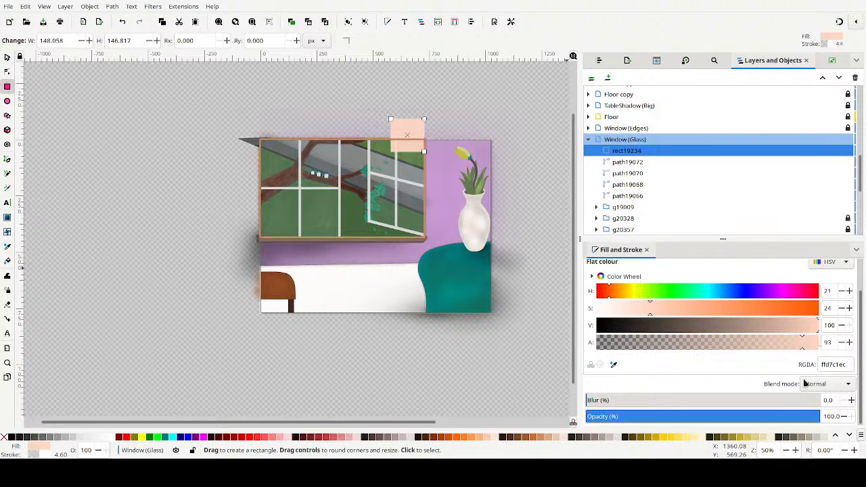
scroll(789, 384, "up", 1)
left_click(643, 266)
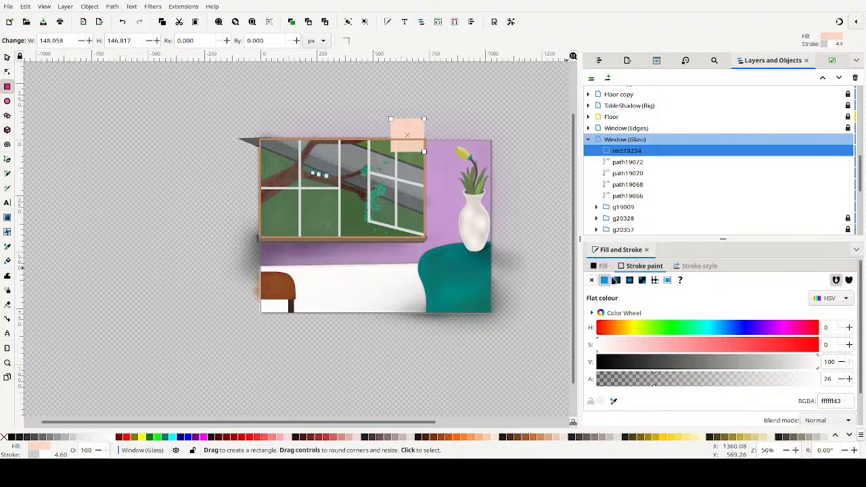
left_click(592, 280)
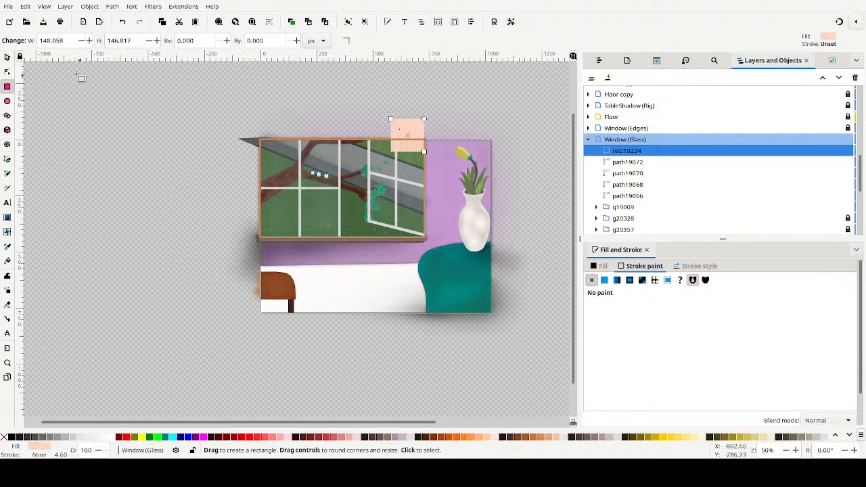
Skew the peach rectangle vertically to about 193 px overall height so it slopes down toward the right, and stack it behind the window bars
left_click(7, 58)
left_click(422, 133)
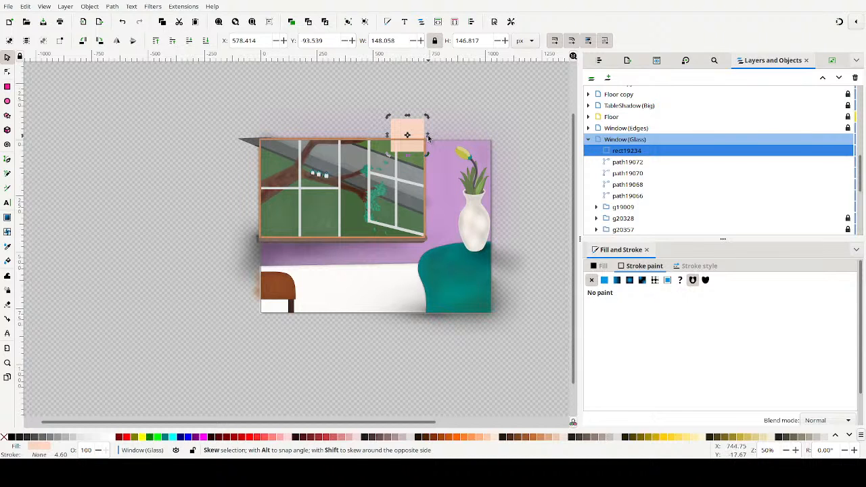
mouse_move(427, 138)
left_mouse_down()
mouse_move(429, 148)
mouse_move(430, 139)
left_mouse_up()
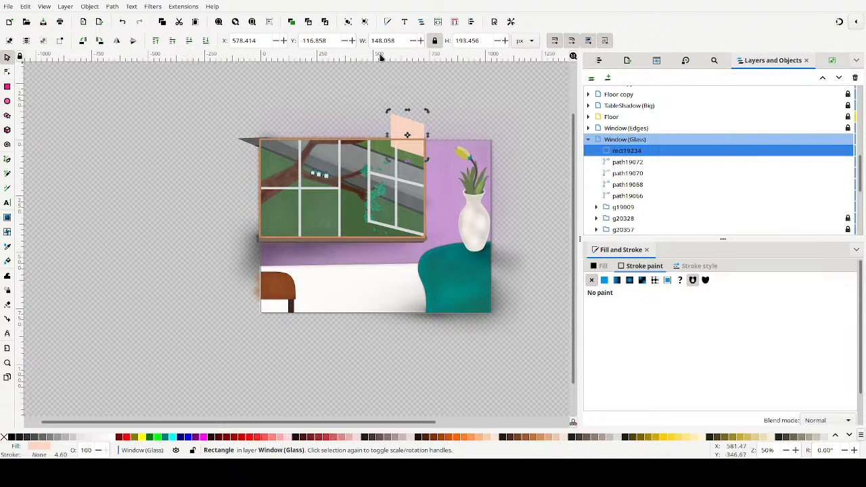
left_click(208, 42)
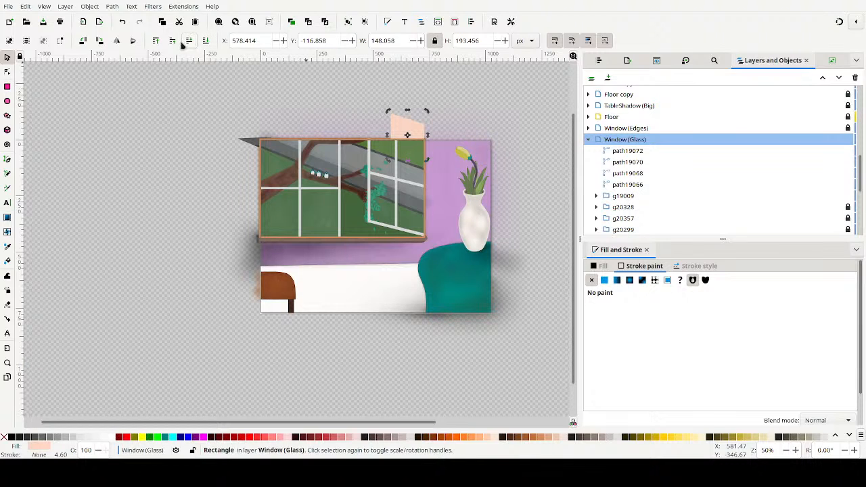
left_click(178, 42)
left_click(177, 42)
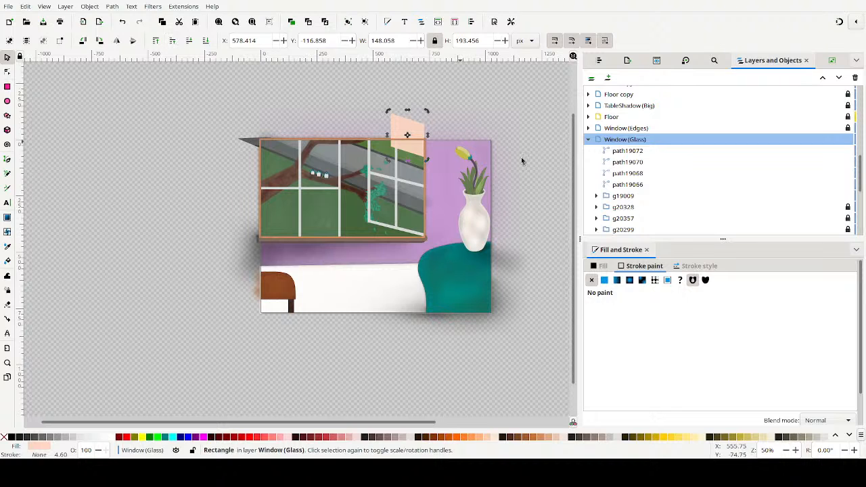
Convert the skewed peach rectangle to a path, select its two upper nodes, and bring up the node alignment options
scroll(450, 164, "up", 3)
scroll(448, 160, "up", 2)
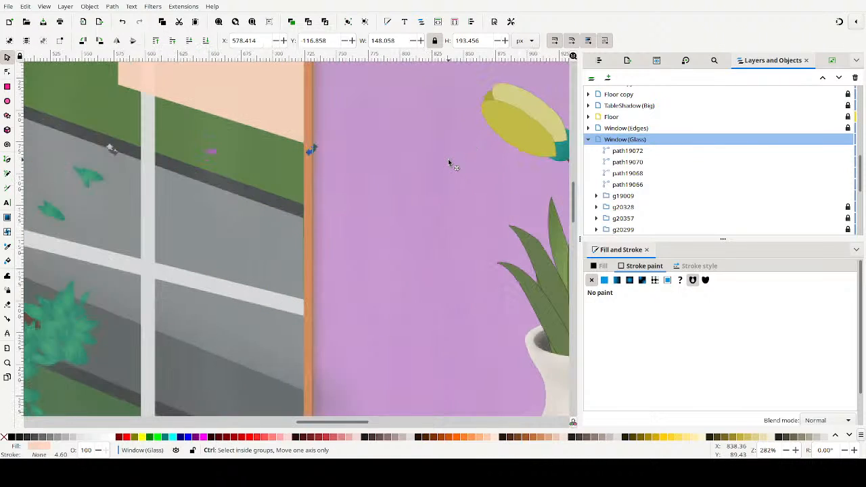
scroll(448, 159, "down", 1)
left_click_drag(314, 115, 376, 202)
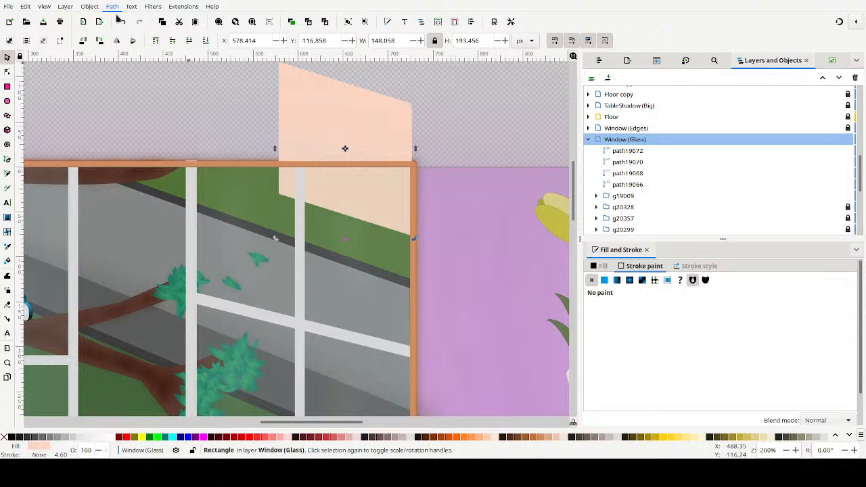
key("ctrl+shift+c")
double_click(381, 134)
left_click_drag(437, 104, 177, 177)
left_click_drag(239, 92, 359, 150)
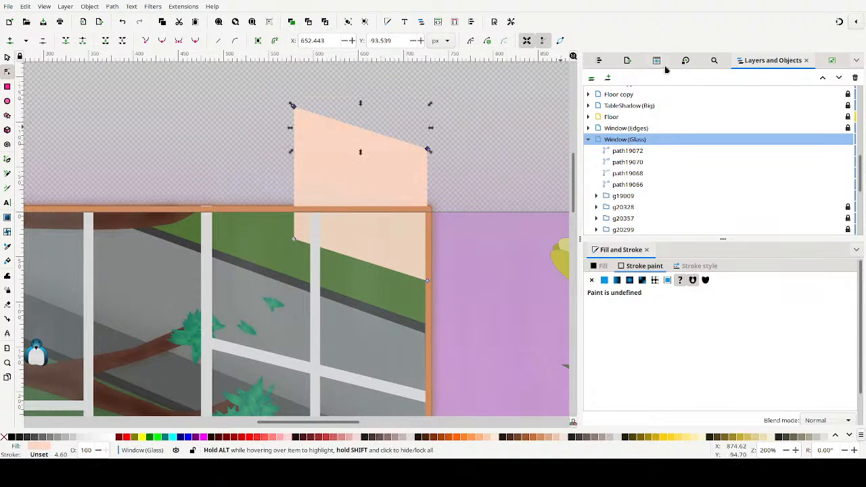
left_click(601, 61)
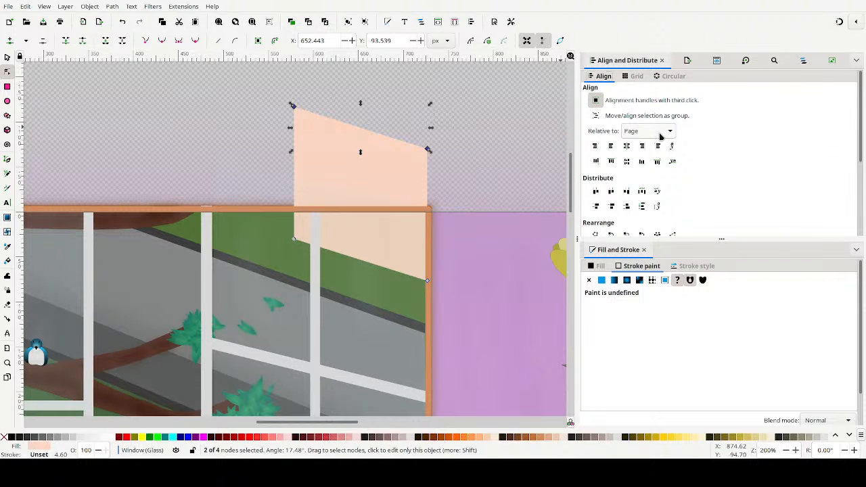
scroll(700, 171, "down", 2)
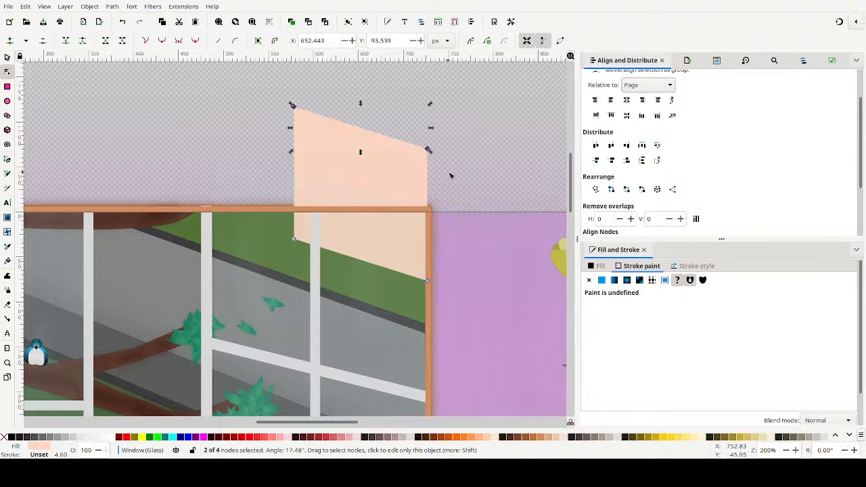
Try to centre the peach shape vertically on the page and align three of its nodes horizontally, undoing both attempts
left_click_drag(460, 108, 244, 168)
left_click_drag(271, 79, 345, 139)
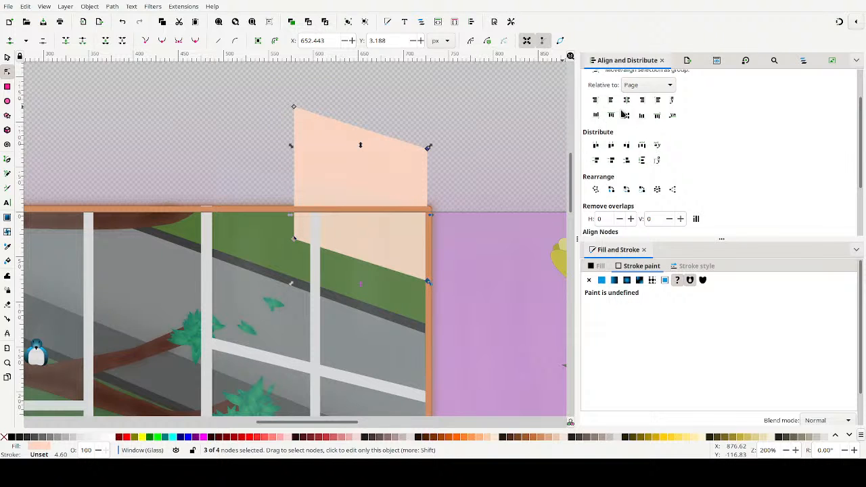
left_click(626, 115)
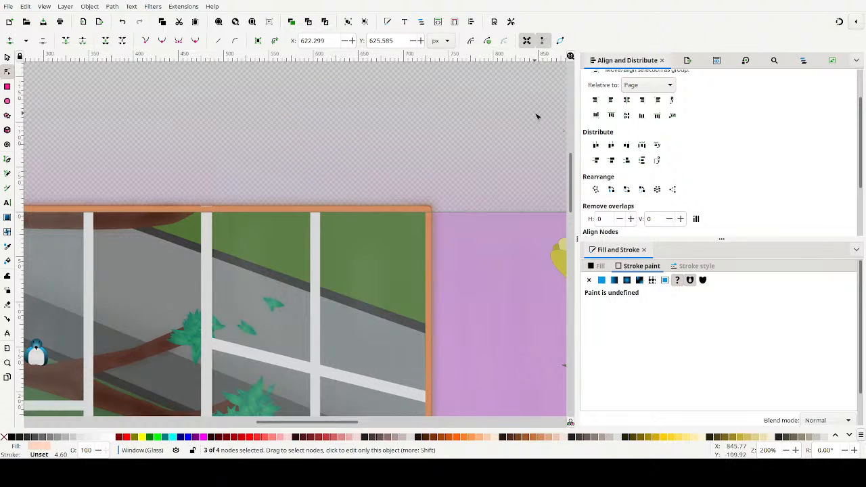
key("ctrl+z")
scroll(809, 218, "down", 3)
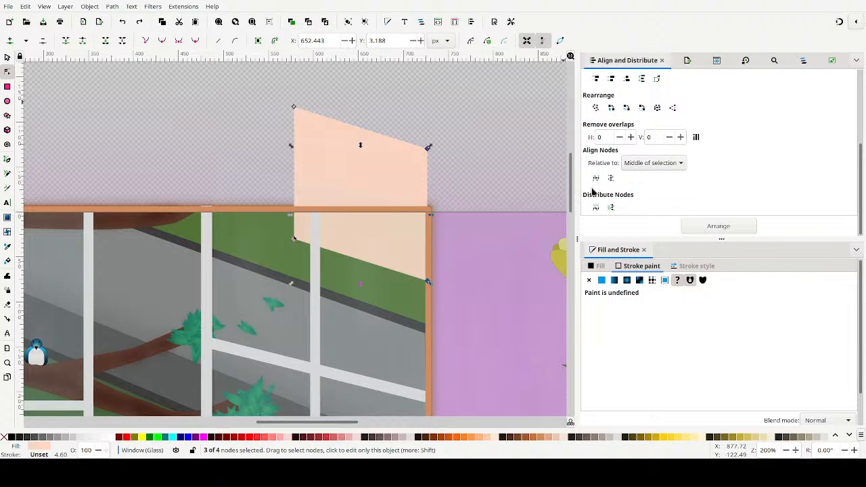
left_click(595, 178)
key("ctrl+z")
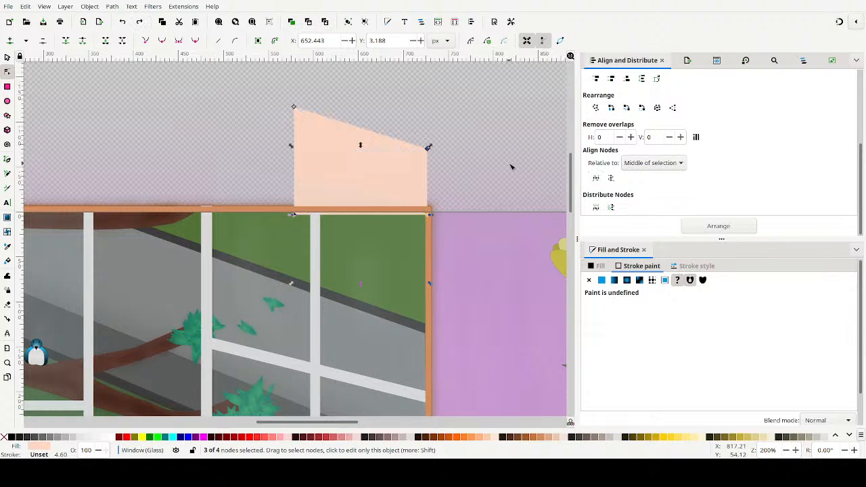
Align only the peach shape's two upper nodes to a common horizontal line, relative to the middle of selection
left_click(460, 101)
left_click_drag(473, 85, 264, 161)
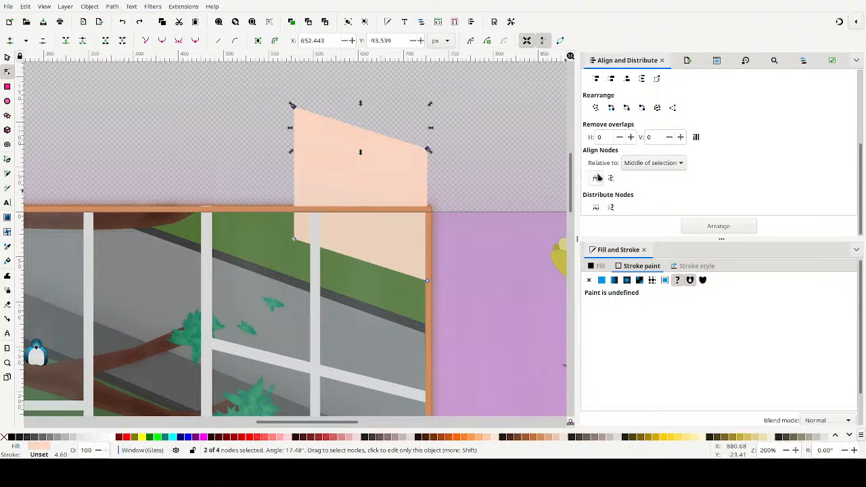
left_click(596, 178)
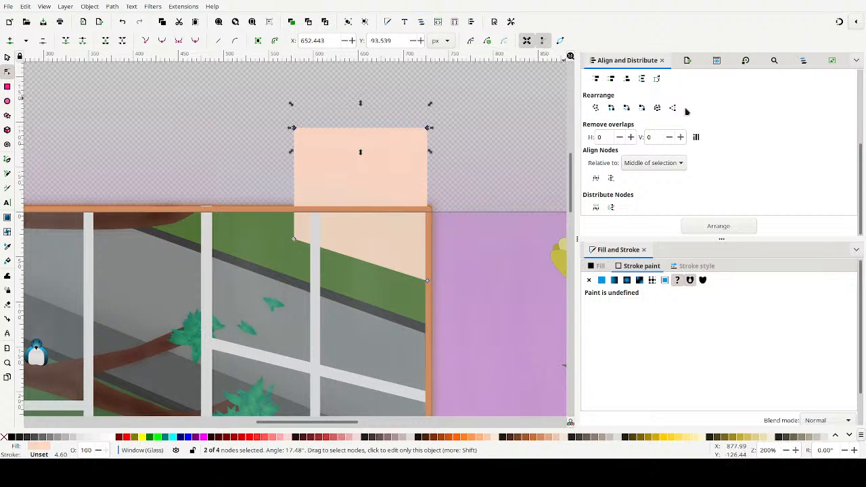
scroll(700, 99, "up", 2)
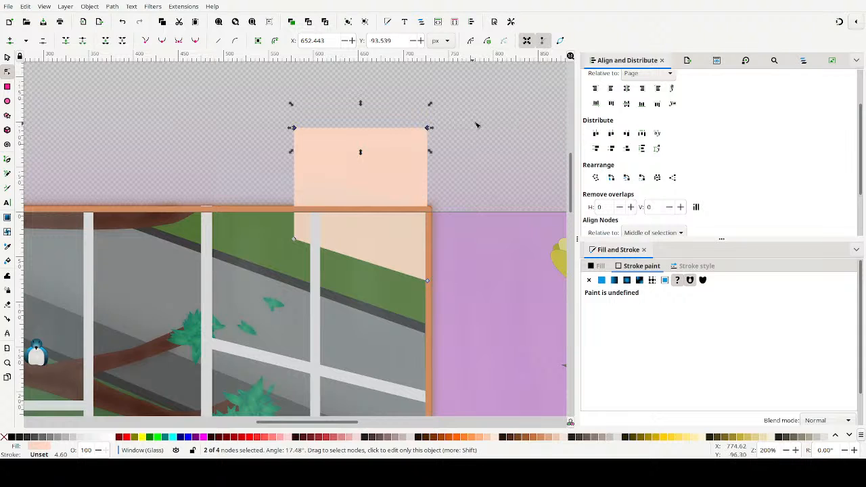
scroll(696, 183, "down", 2)
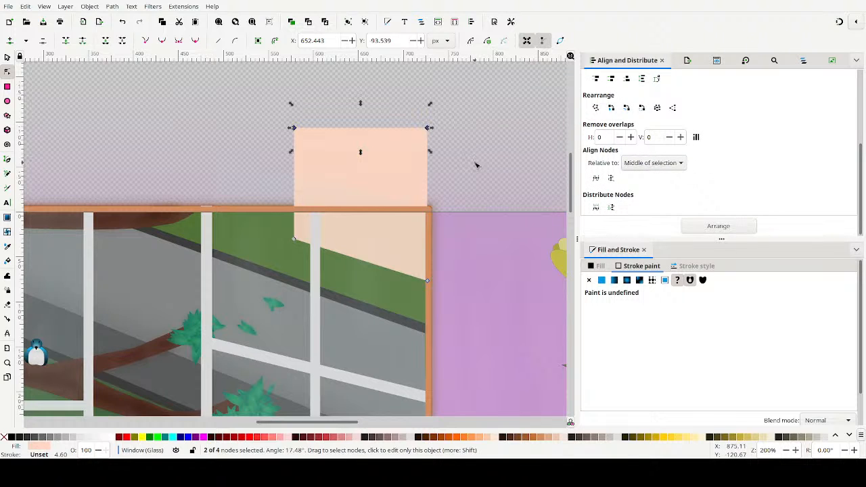
Move the peach shape's two upper nodes down onto the window's top frame, at about Y -5.5 px
key("Down")
key("Down")
key("Down")
key("Down")
key("Down")
key("Down")
key("Down")
key("Down")
key("Down")
key("Down")
key("Down")
key("Down")
key("Down")
key("Down")
key("Down")
key("Down")
key("Down")
key("Down")
key("Down")
key("Down")
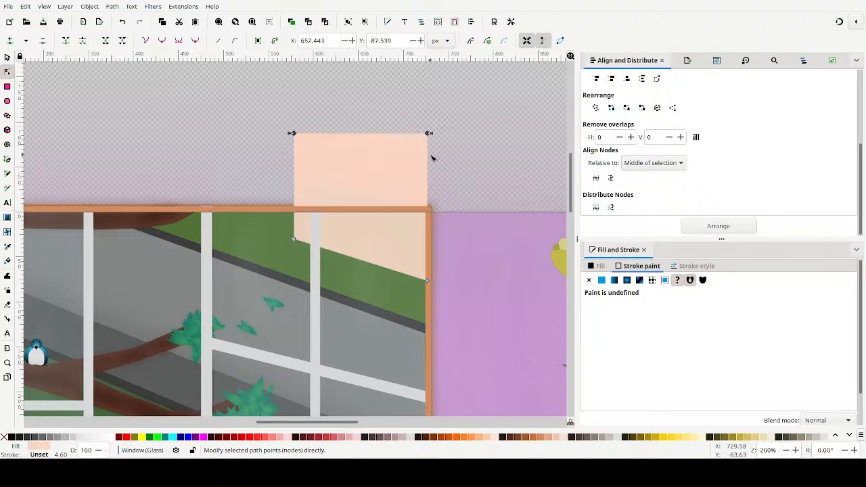
key("Down")
key("Down")
key("Down")
key("Down")
key("Down")
key("Down")
key("Down")
key("Down")
key("Down")
key("Down")
key("Down")
key("Down")
key("Down")
key("Down")
key("Down")
key("Down")
key("Down")
key("Down")
key("Down")
key("Down")
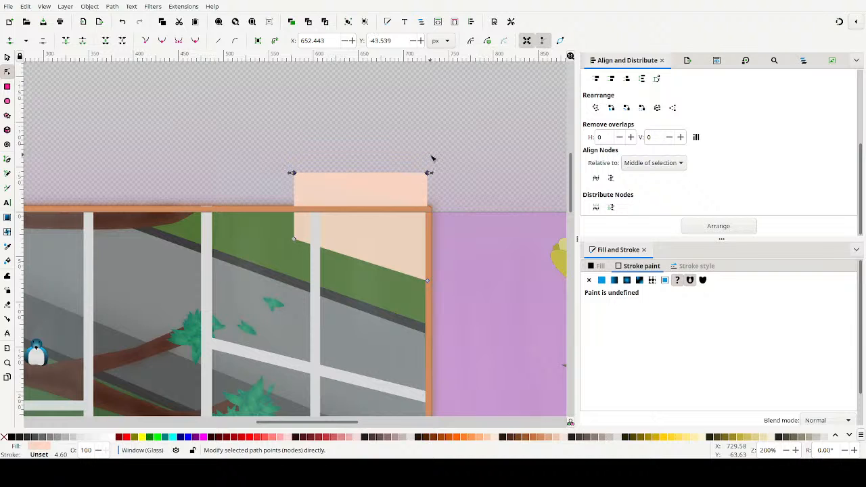
key("Up")
key("Down")
Align the two upper nodes of the Window (Glass) 1 pane path horizontally, and keep the canvas rotation at 0°
left_click(384, 148)
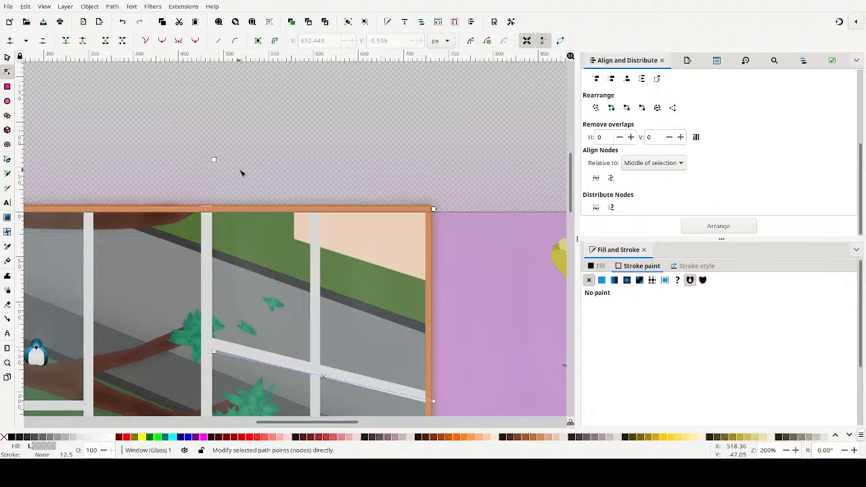
left_click(8, 58)
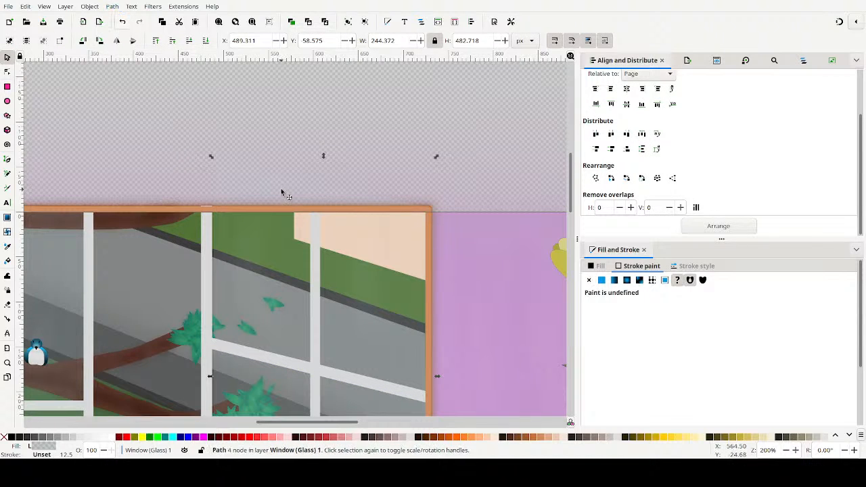
key("n")
mouse_move(462, 223)
left_mouse_down()
mouse_move(456, 211)
mouse_move(465, 223)
left_mouse_up()
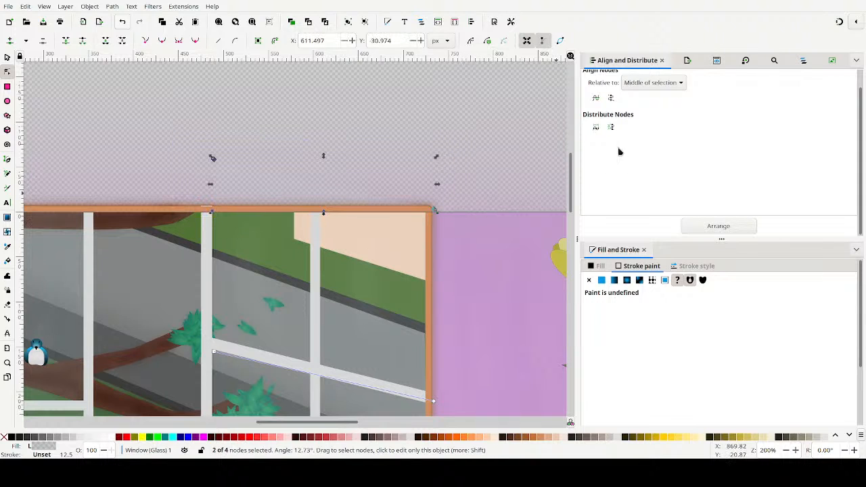
left_click(598, 98)
key("Down")
key("Down")
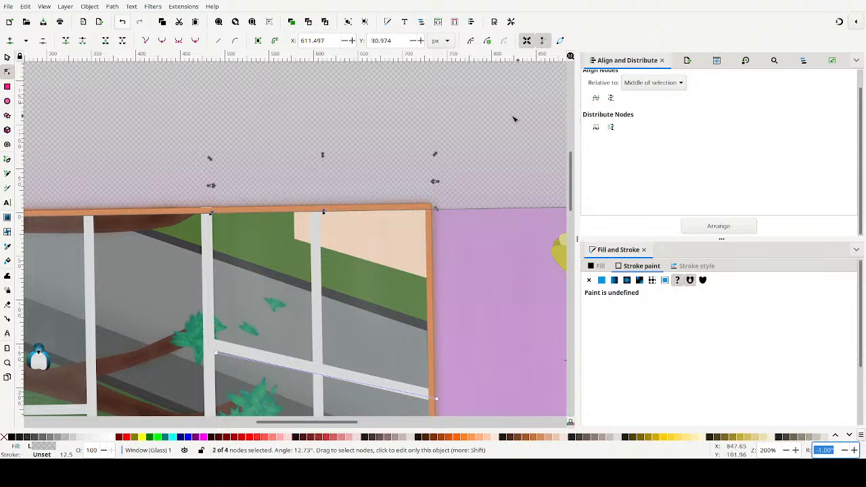
left_click(854, 450)
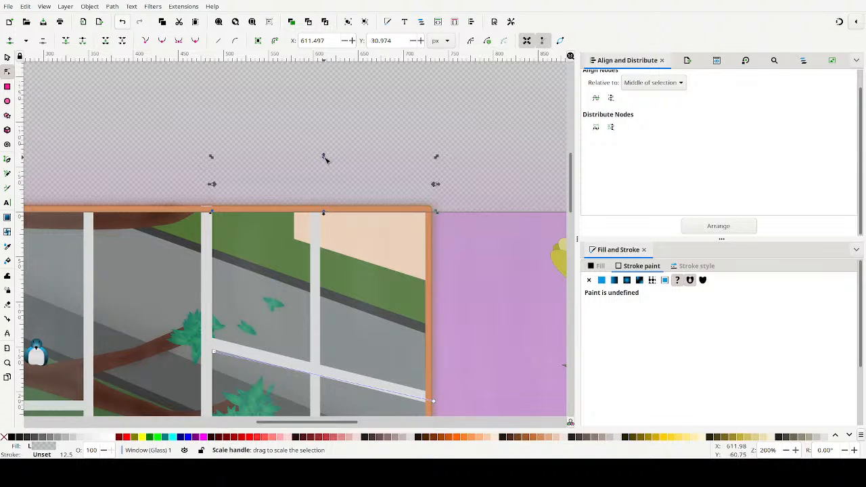
Move the pane path's two aligned upper nodes onto the window's top frame, at about Y -5 px
key("Up")
key("Up")
key("Up")
key("Up")
key("Up")
key("Up")
key("Up")
key("Up")
key("Up")
key("Up")
key("Up")
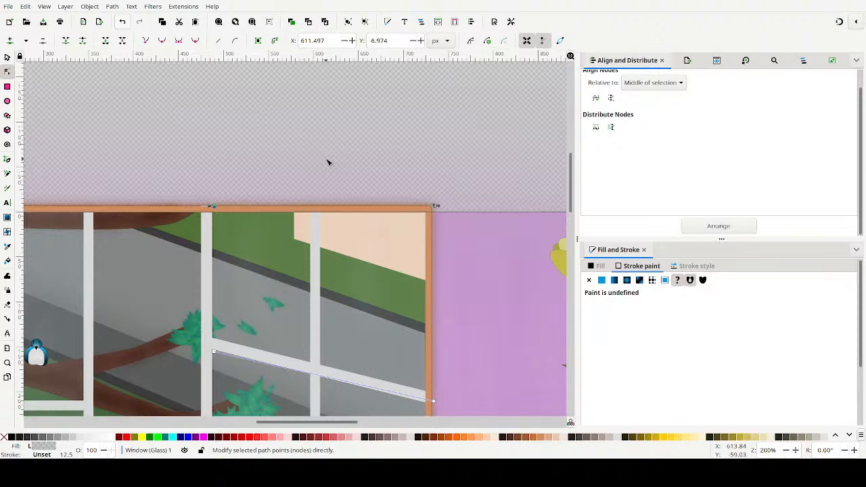
key("Escape")
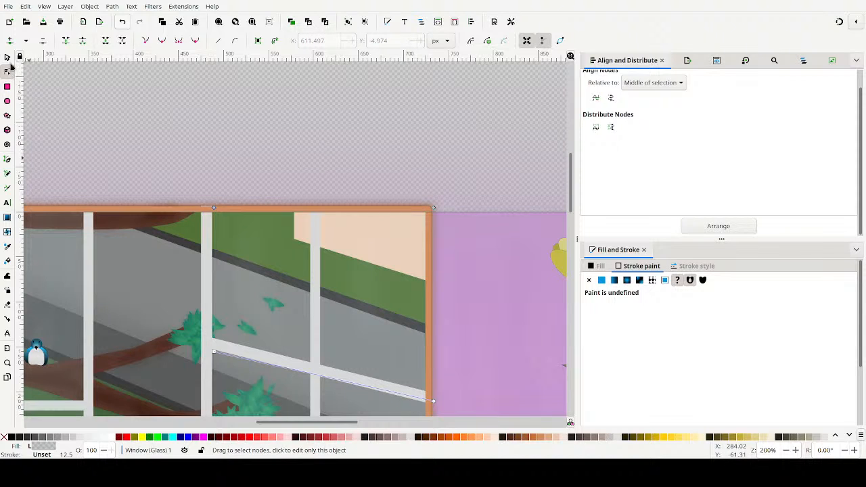
Try squashing a copy of the peach corner shape to about 29 px high, and undo the scaling
left_click(7, 58)
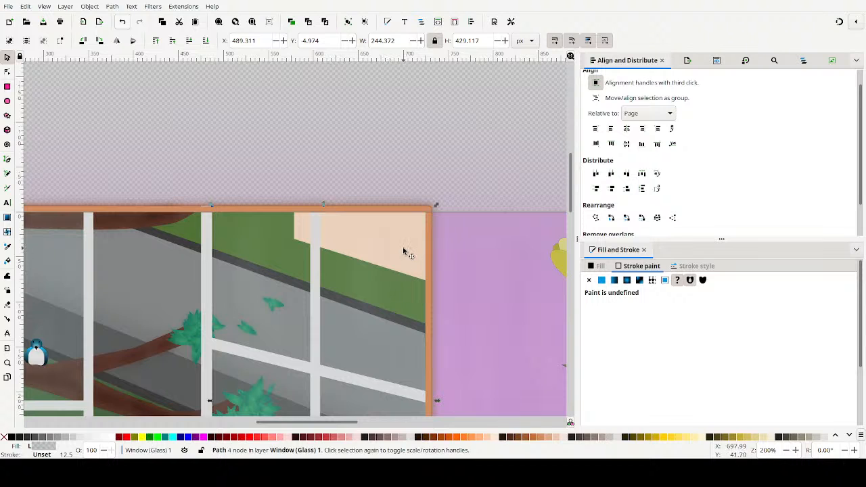
mouse_move(460, 131)
left_mouse_down()
mouse_move(363, 222)
mouse_move(243, 305)
left_mouse_up()
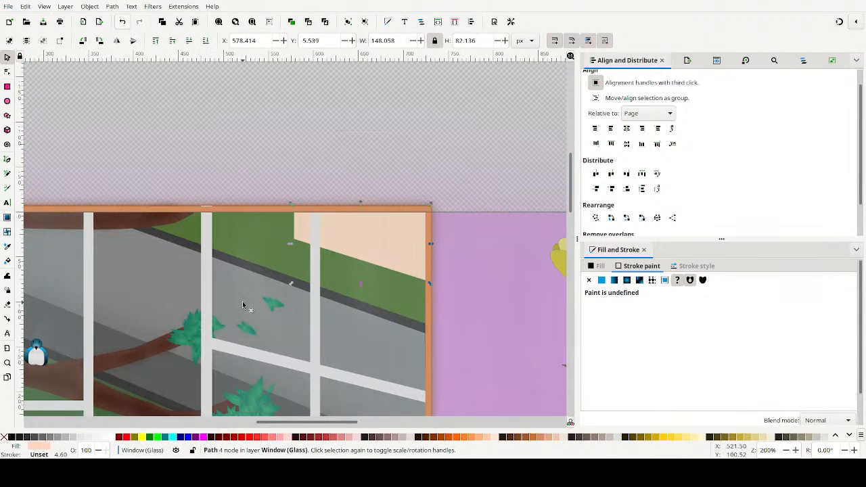
left_click(303, 255, "ctrl")
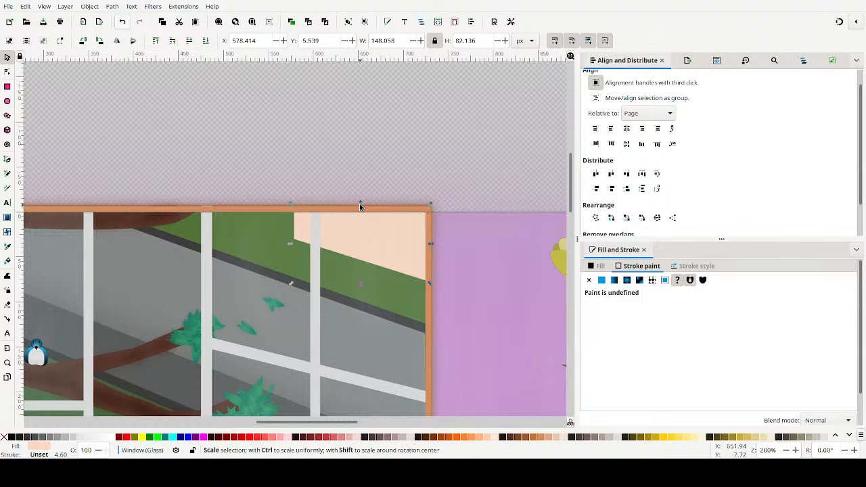
left_click_drag(360, 206, 380, 261)
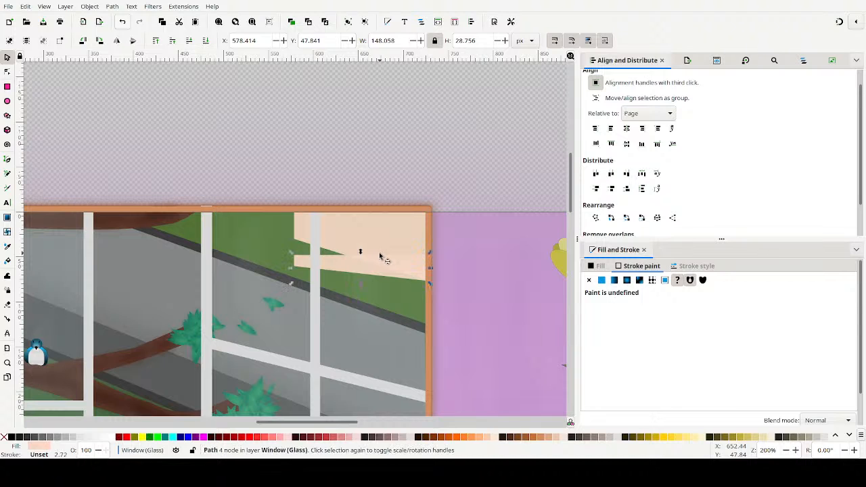
double_click(371, 261)
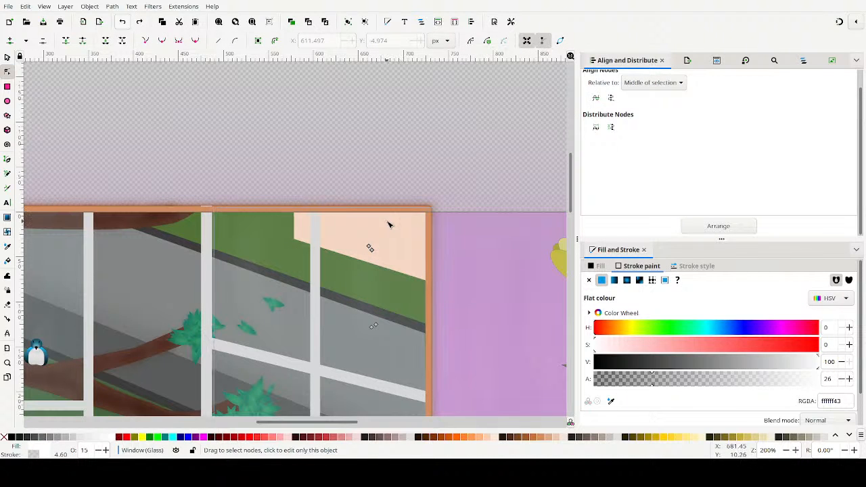
key("s")
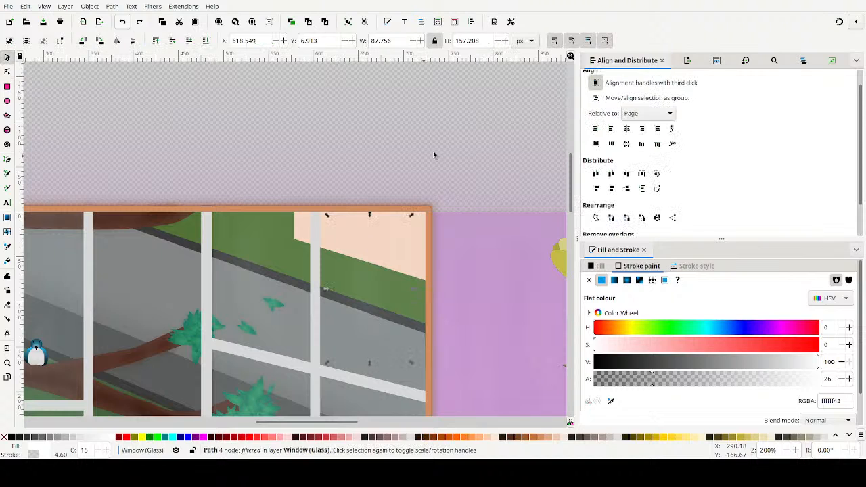
Duplicate the peach shape in the window's upper-right corner and clear the selection
left_click(463, 143)
left_click_drag(469, 131, 255, 335)
key("ctrl+d")
key("Escape")
left_click(405, 233)
key("Escape")
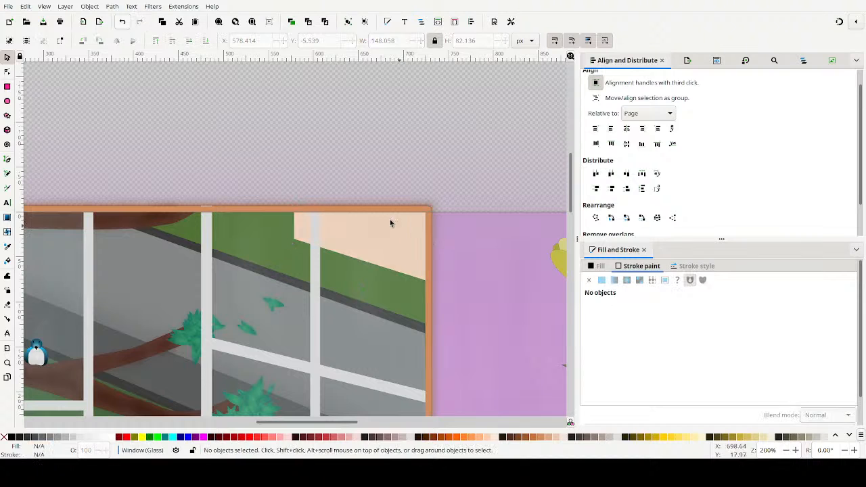
Draw a peach rectangle about 165 by 72 px across the lower part of the peach corner shape
left_click(8, 87)
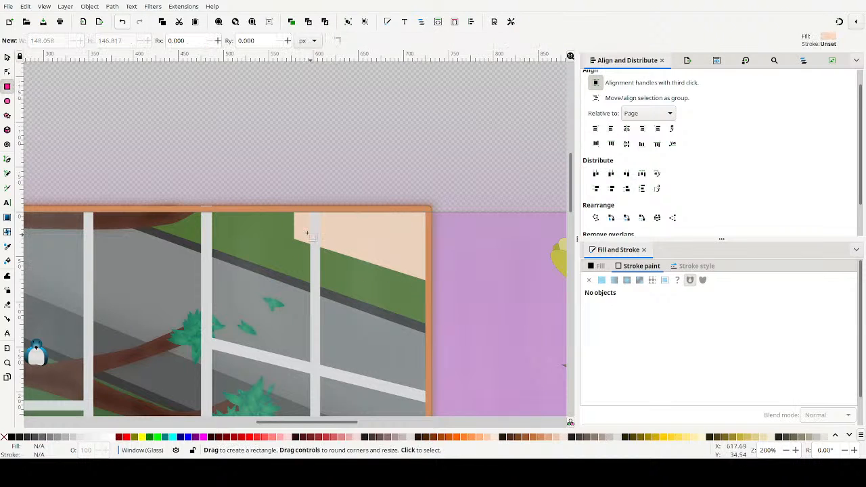
left_click_drag(280, 227, 433, 292)
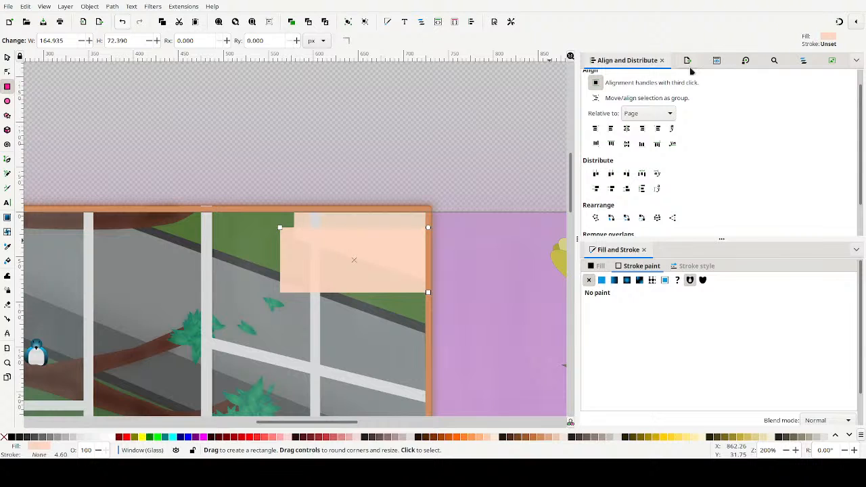
Recolour the peach rectangle's fill to brown 905e42 with alpha at 100
left_click(595, 266)
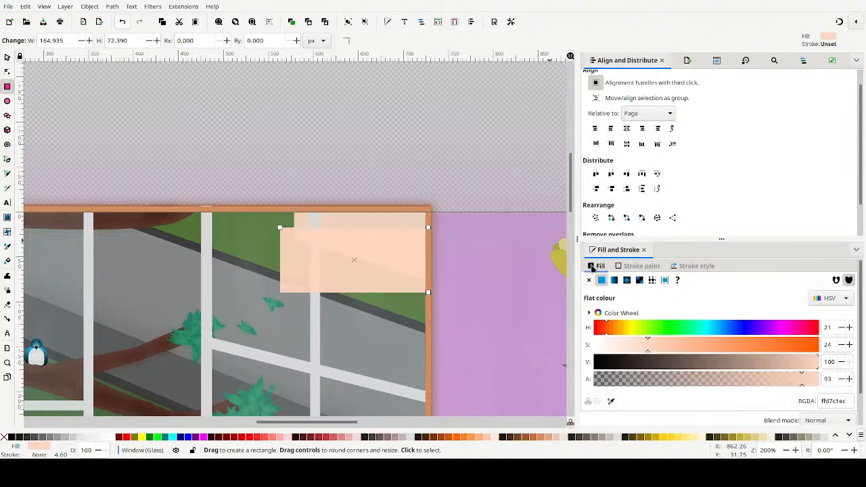
left_click(715, 346)
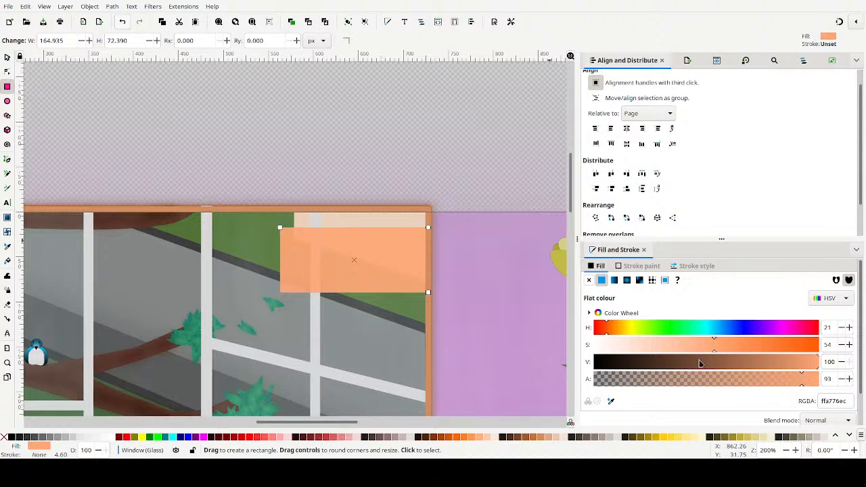
left_click(688, 363)
left_click(720, 363)
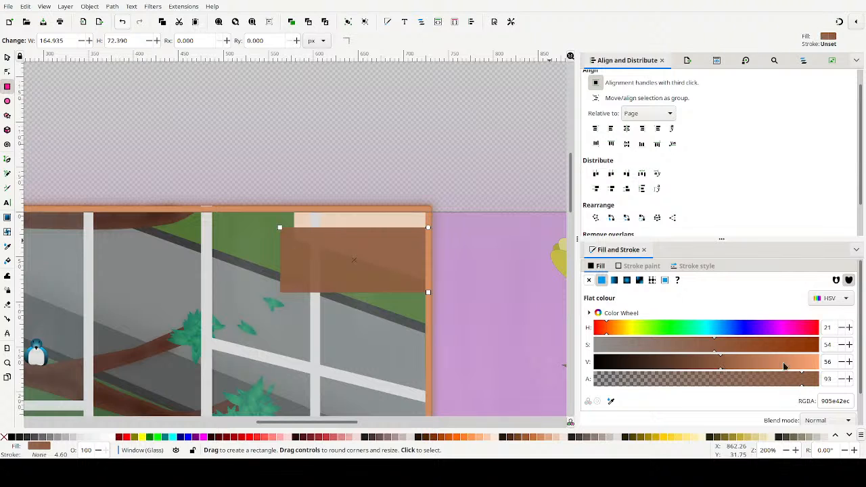
left_click(816, 377)
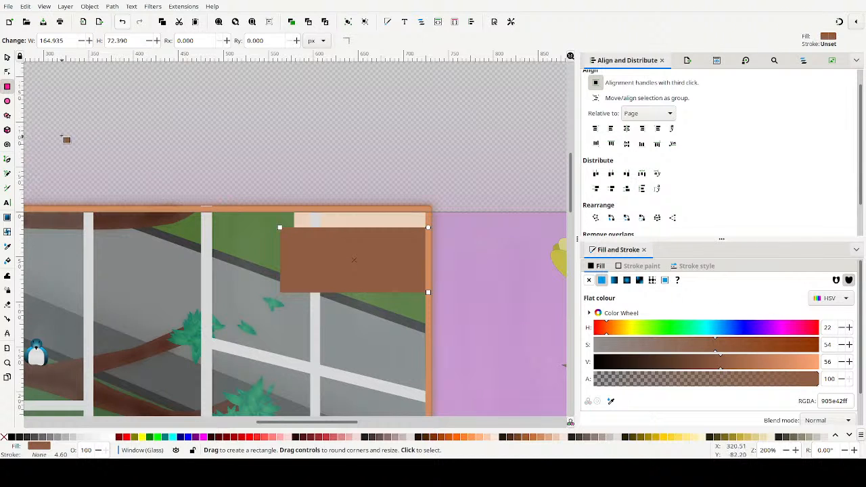
Set the fill alpha of the peach corner shape behind the brown rectangle to 100 and clear the selection
left_click(7, 57)
left_click_drag(468, 142, 288, 281)
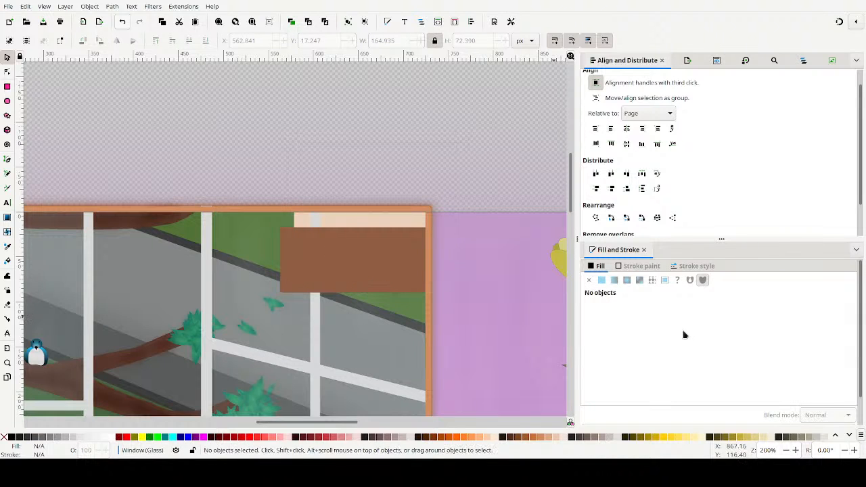
left_click_drag(462, 134, 288, 292)
left_click_drag(817, 380, 840, 375)
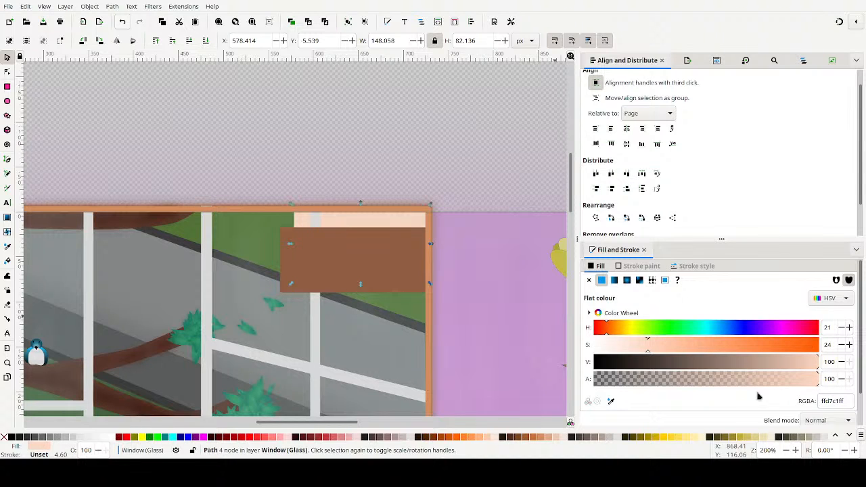
scroll(754, 403, "down", 1)
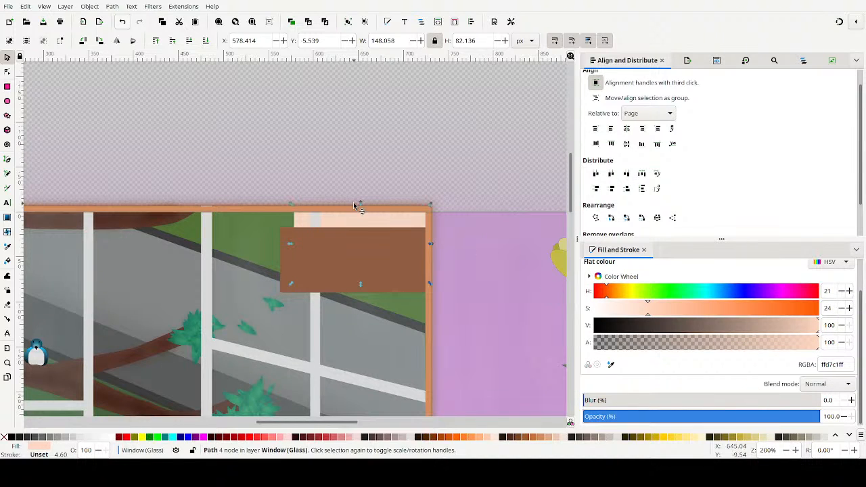
left_click(384, 167)
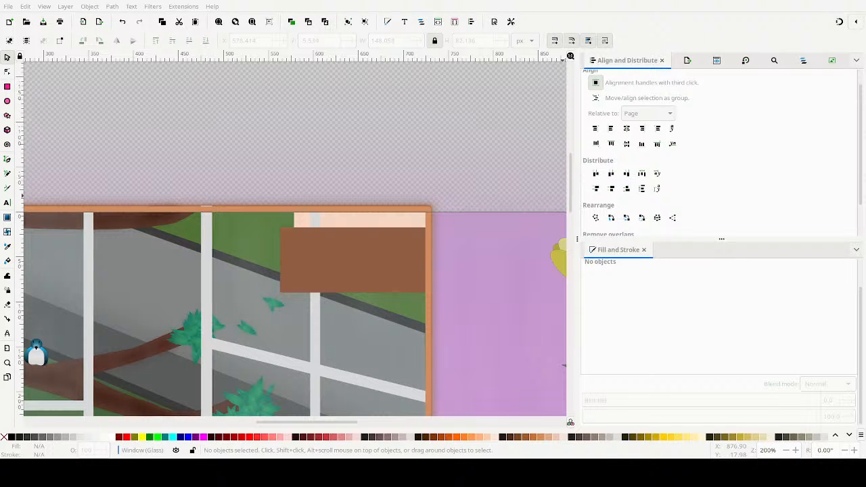
Flatten the brown rectangle to about 17 px high and skew it to slope down to the right like the peach shape's lower edge
left_click(381, 253)
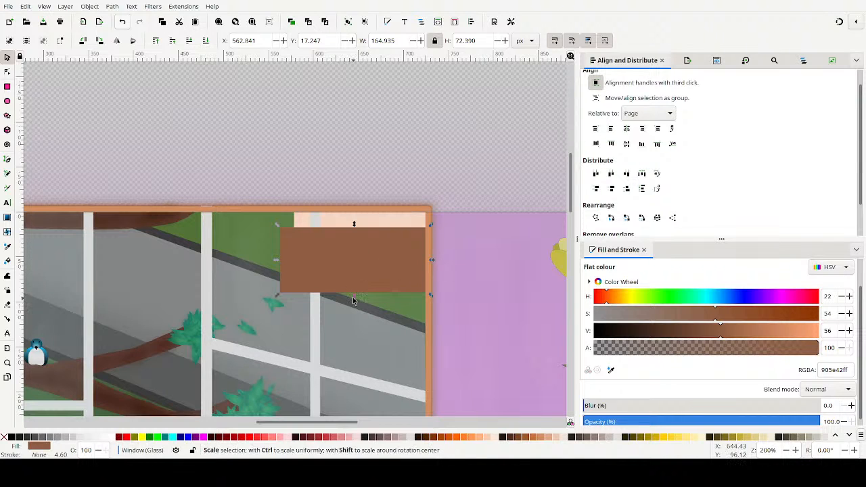
left_click_drag(352, 300, 362, 252)
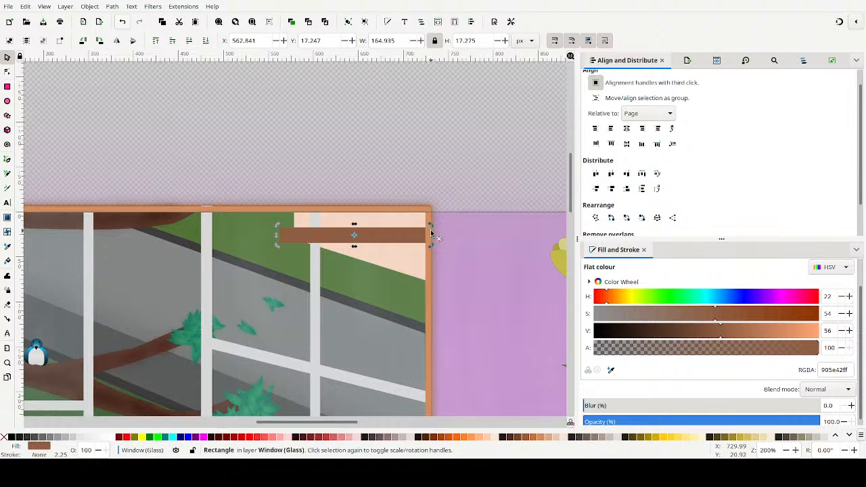
left_click_drag(432, 236, 434, 260)
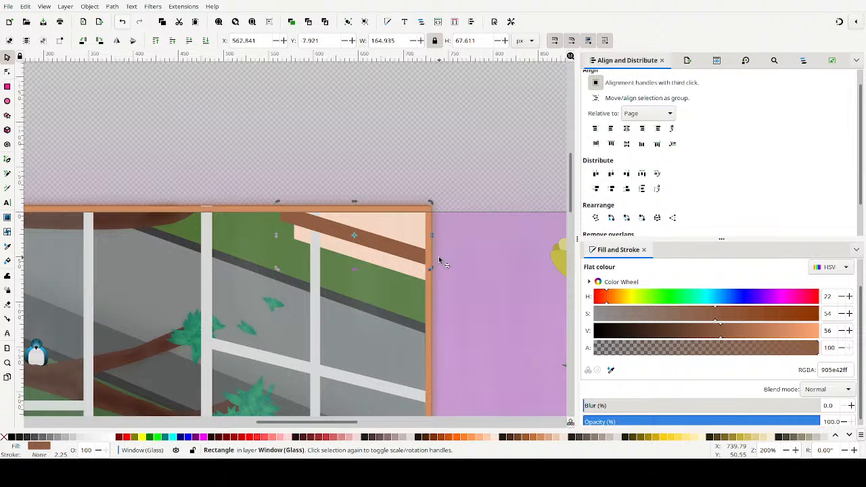
Shift the sloped brown band down onto the peach shape's lower edge, at Y about 14 px, and lower it behind the white window bar
key("Down")
key("Down")
key("Down")
key("Down")
key("Down")
key("Down")
key("Down")
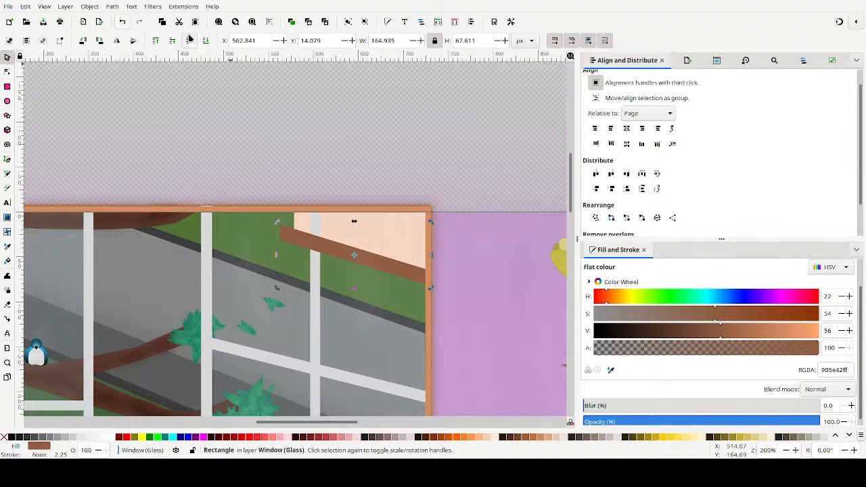
left_click(190, 40)
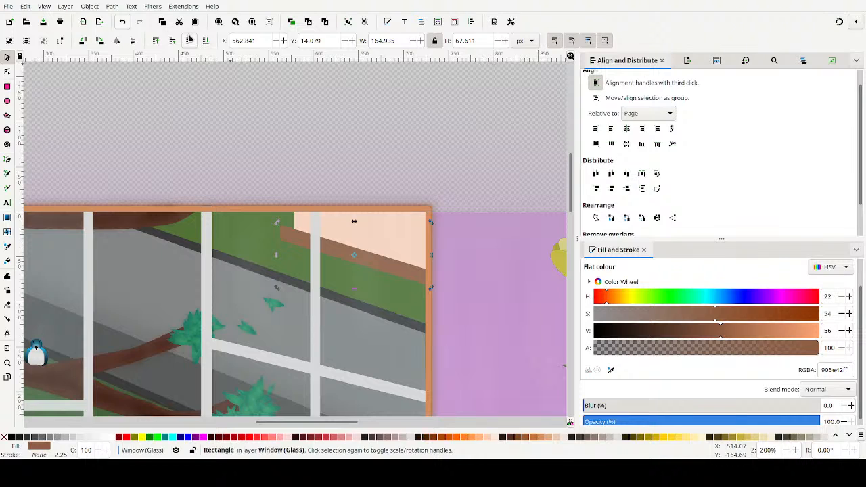
Duplicate the brown band, flip the copy vertically and move it up to Y about -37 px so their left ends meet
key("Page_Up")
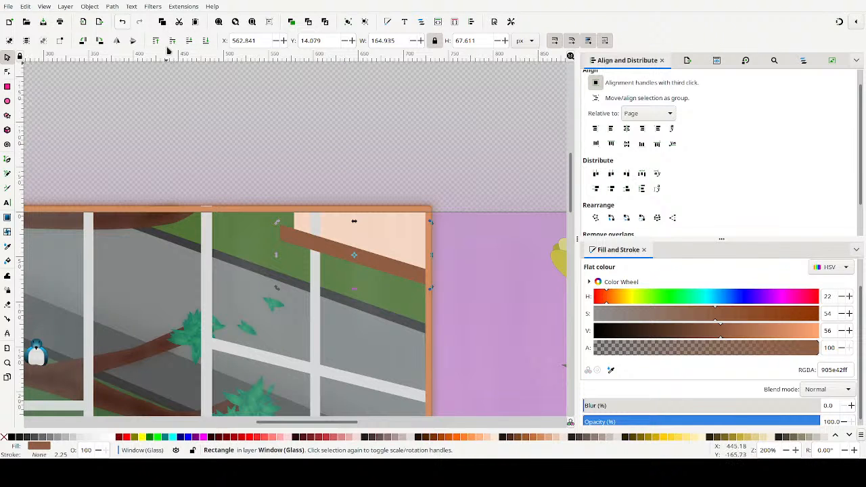
left_click(133, 40)
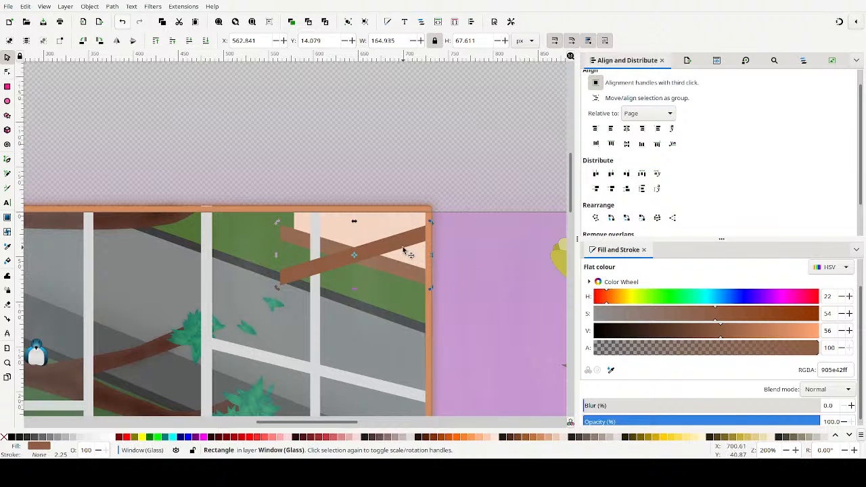
left_click_drag(404, 253, 385, 182)
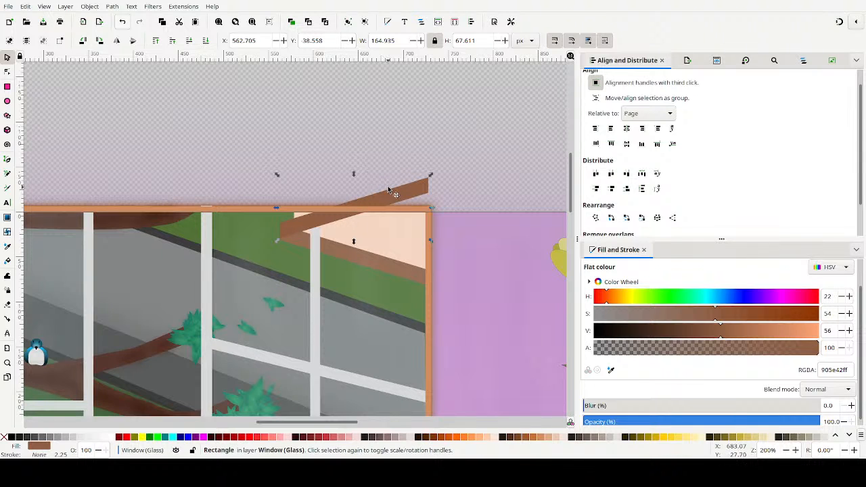
key("Down")
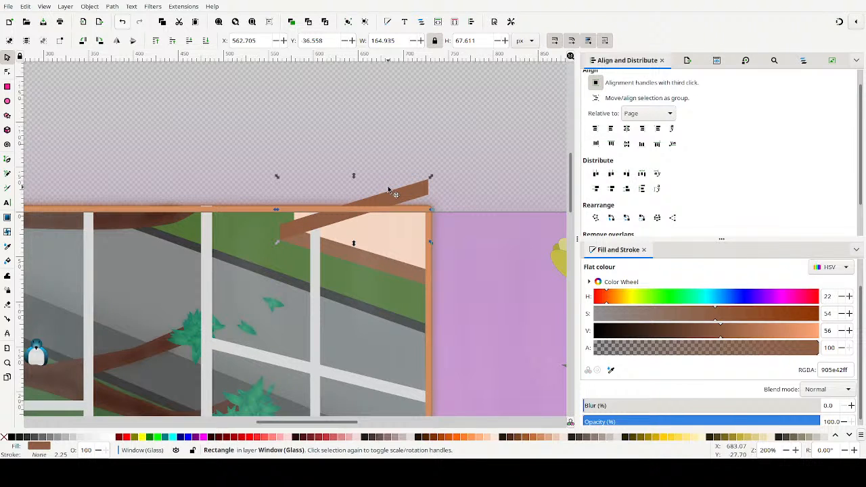
Darken the flipped band's fill to 684430 and lower it behind the white bar, the first band and the peach shape
left_click(685, 330)
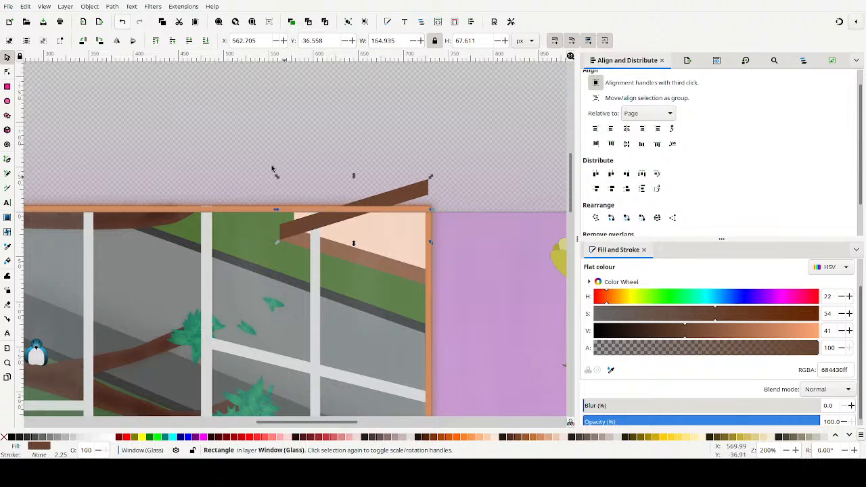
left_click(187, 42)
left_click(188, 40)
left_click(187, 40)
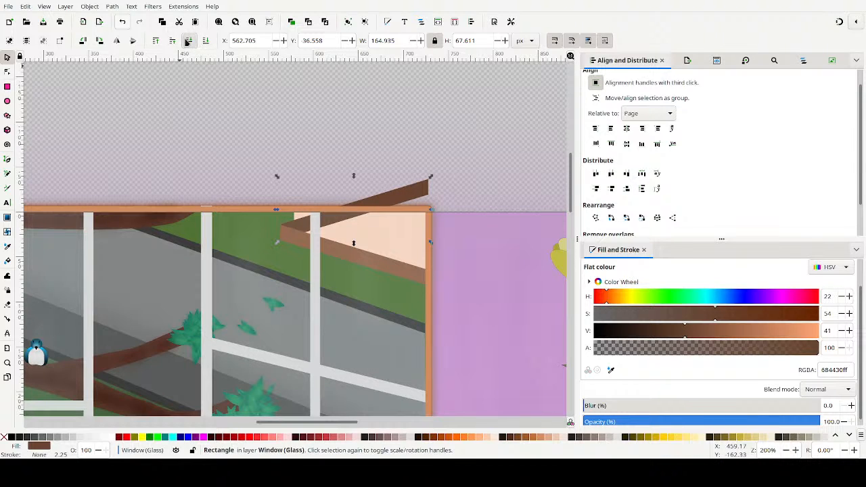
left_click(188, 40)
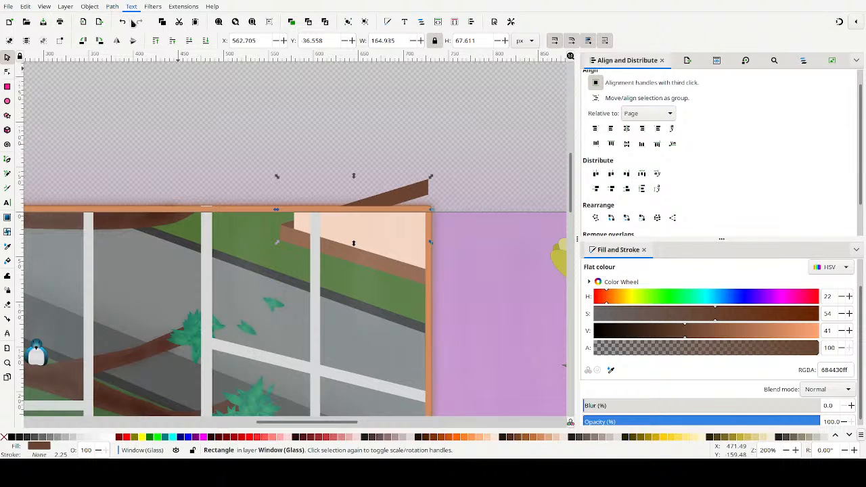
Convert the flipped dark band to a path and add three nodes along its upper edge
key("shift+ctrl+c")
key("n")
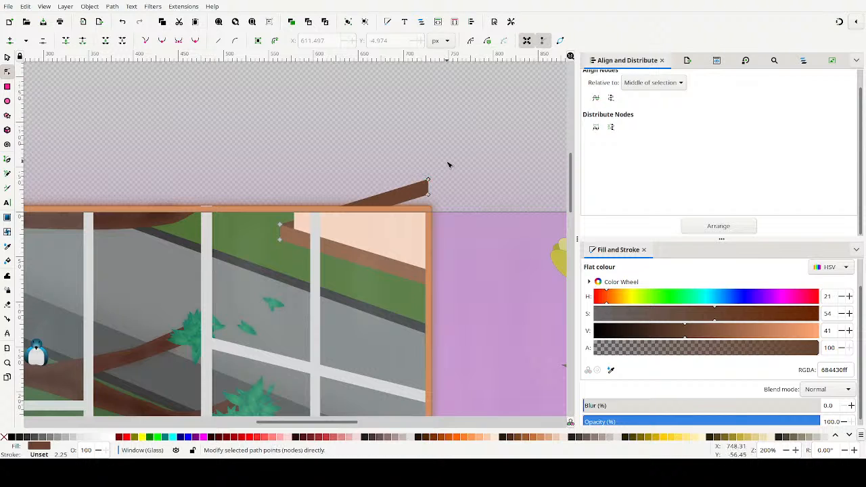
left_click_drag(438, 154, 261, 281)
left_click_drag(267, 119, 334, 241)
left_click_drag(417, 141, 467, 200)
left_click(10, 42)
left_click(11, 41)
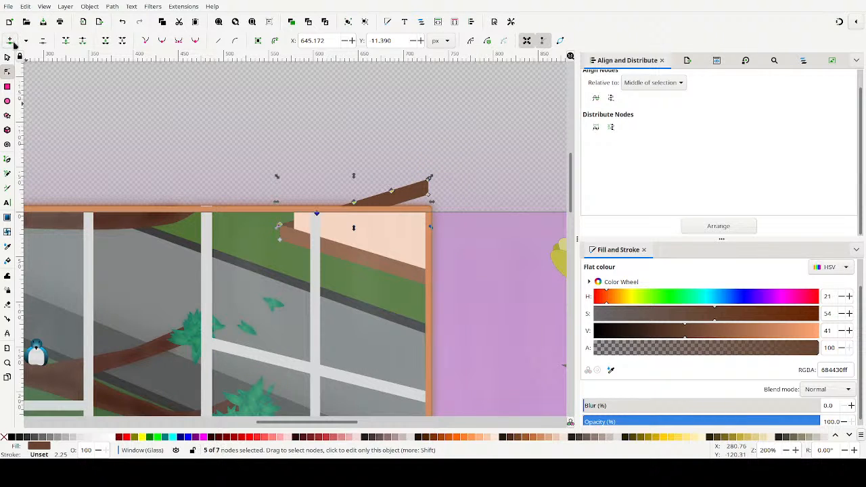
Add a midpoint node on the lower edge of the dark band's path
left_click(290, 108)
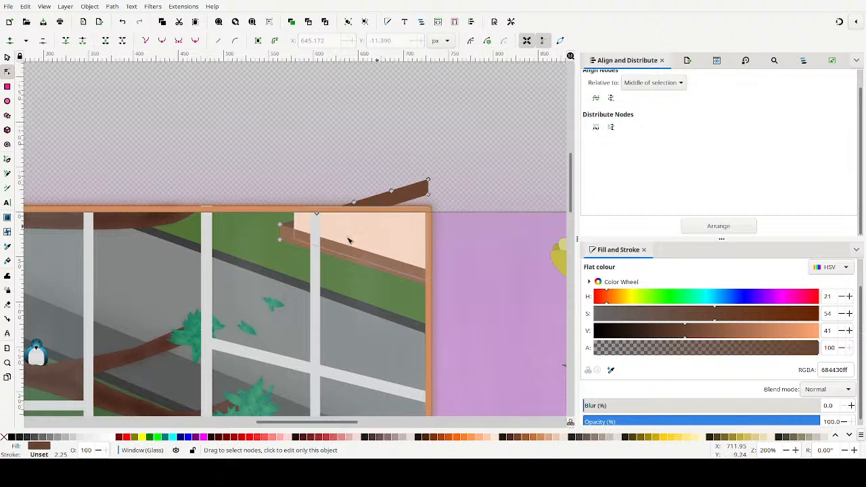
left_click_drag(252, 233, 300, 266)
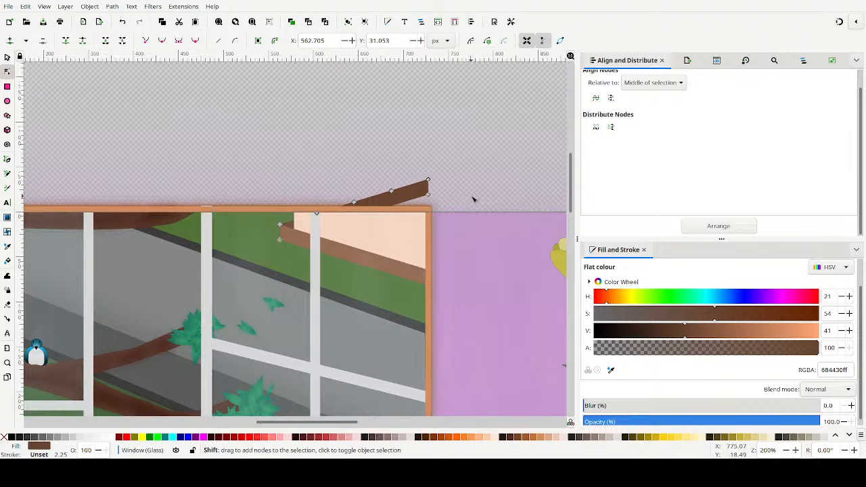
left_click(408, 197, "shift")
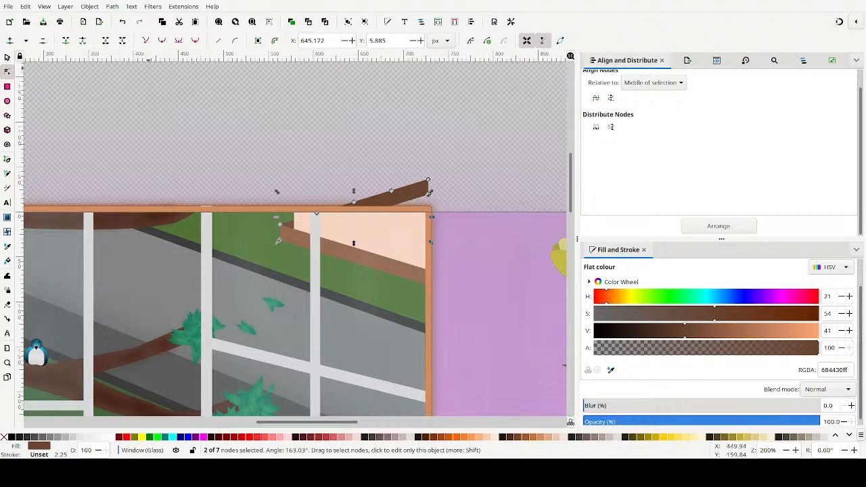
left_click(13, 41)
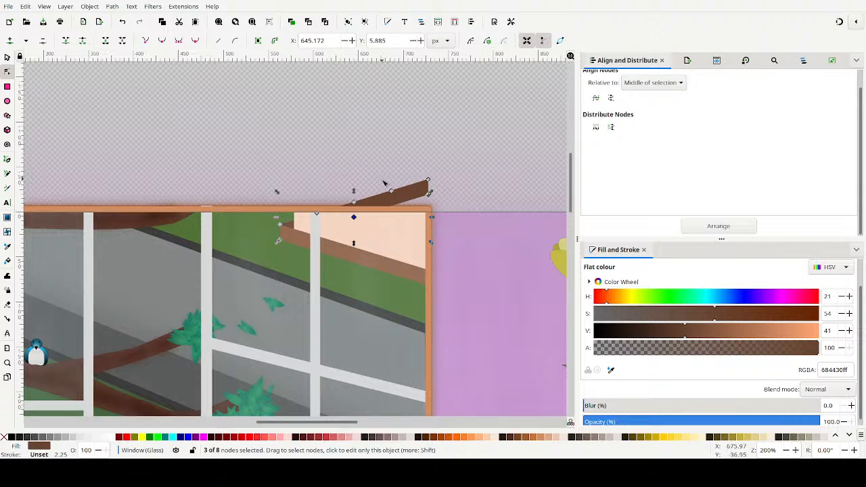
Delete the dark band's four nodes above the window frame, make the remaining nodes cusps and clear the selection
left_click(337, 168)
left_click_drag(333, 167, 463, 208)
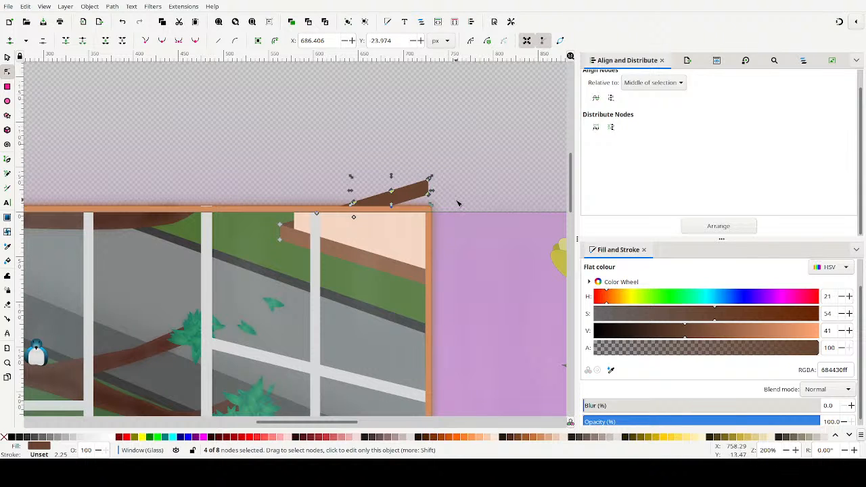
key("Delete")
left_click_drag(240, 197, 398, 259)
left_click(144, 41)
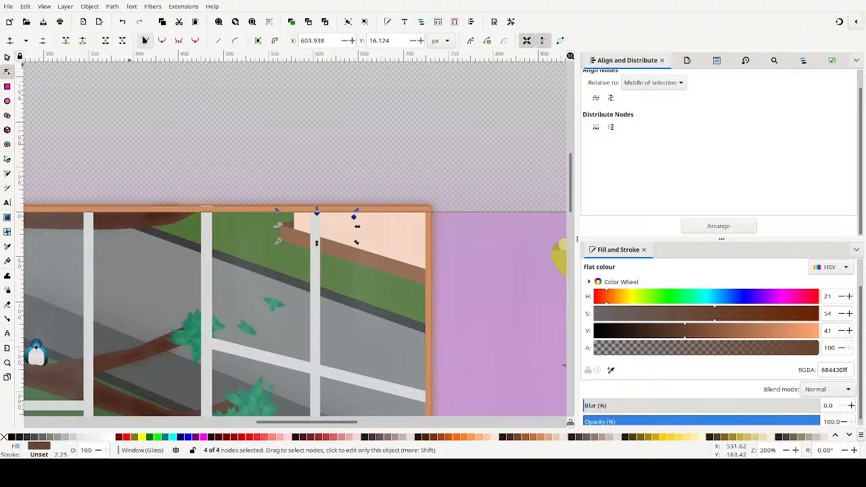
left_click(298, 116)
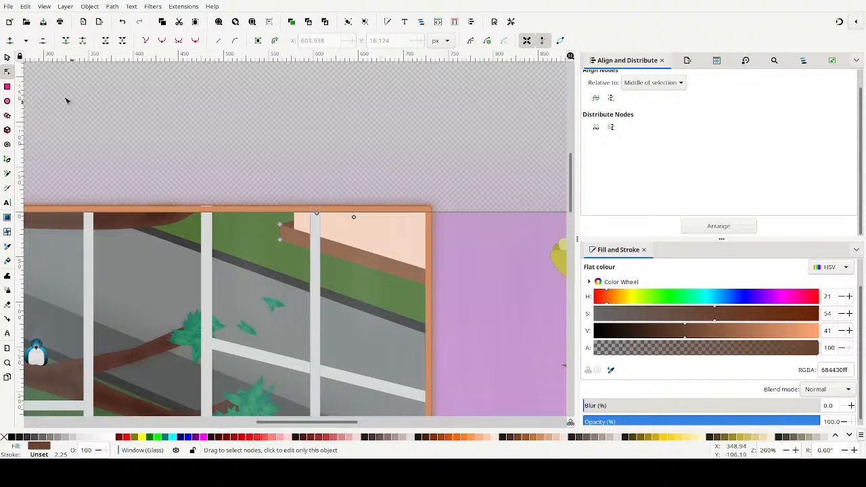
left_click(8, 58)
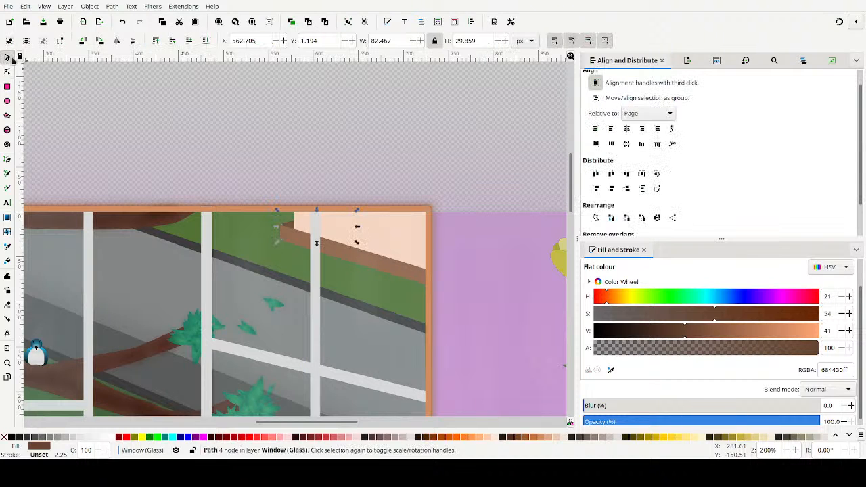
left_click(332, 143)
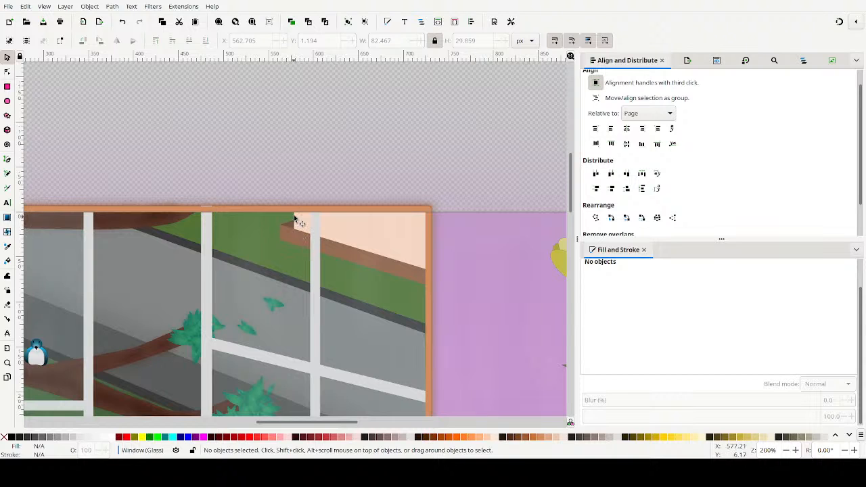
left_click(410, 272)
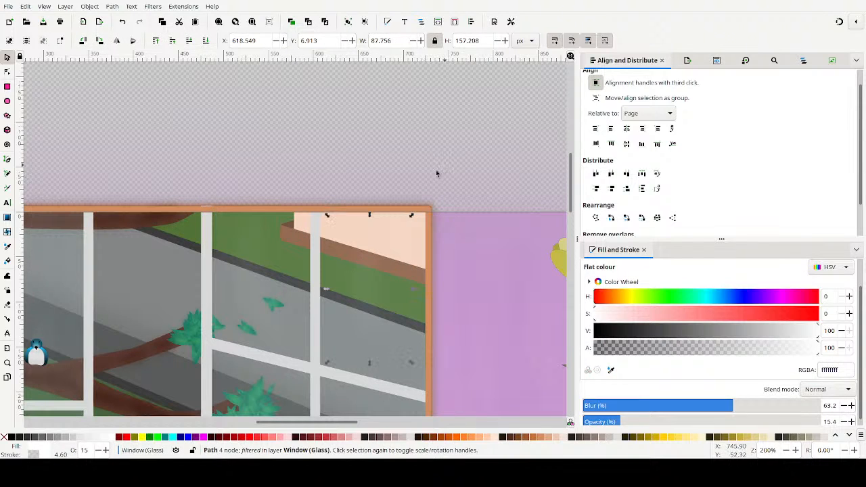
left_click(446, 169)
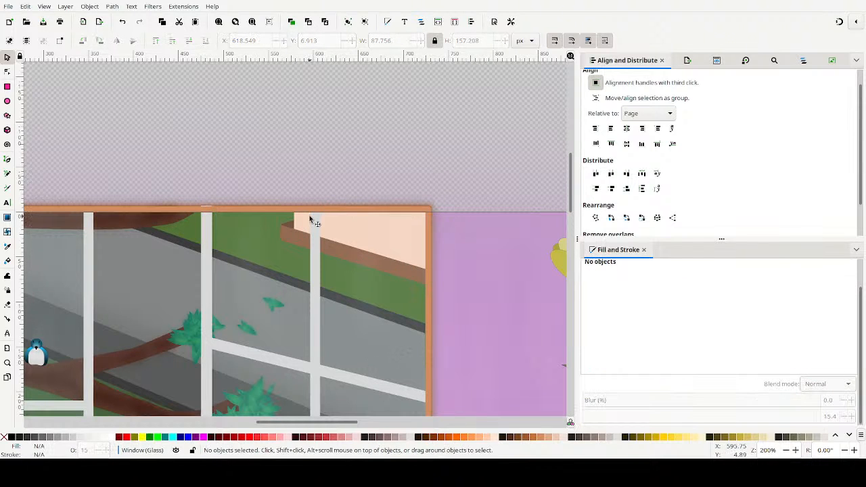
double_click(400, 271)
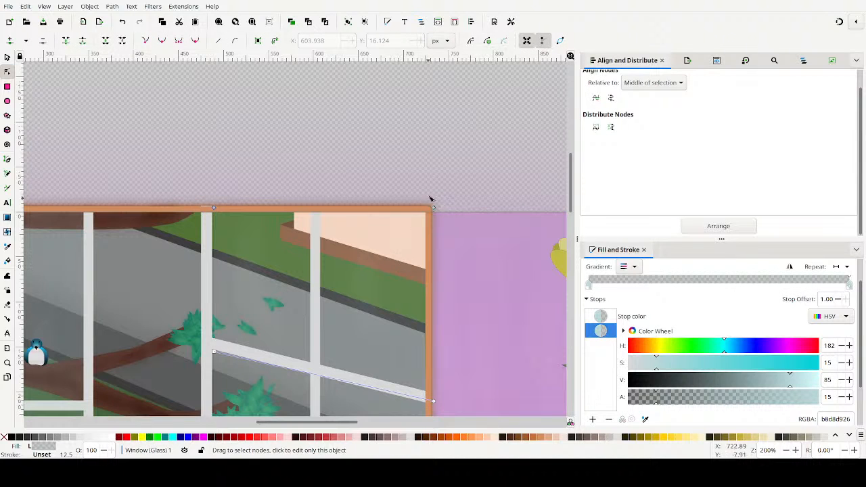
left_click_drag(475, 163, 365, 155)
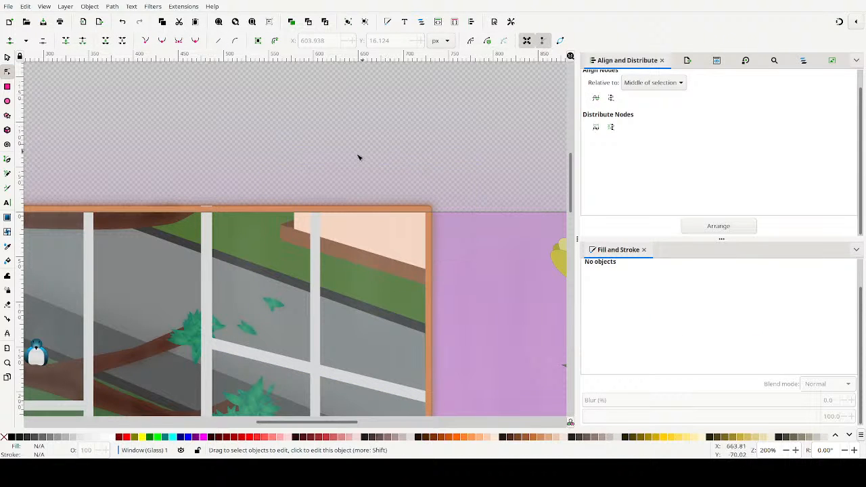
Convert the brown trim band below the peach building to a path and nudge its upper node at the window frame up 2 px
mouse_move(525, 225)
left_mouse_down()
mouse_move(215, 269)
mouse_move(329, 309)
mouse_move(546, 270)
mouse_move(528, 237)
mouse_move(328, 308)
mouse_move(223, 303)
left_mouse_up()
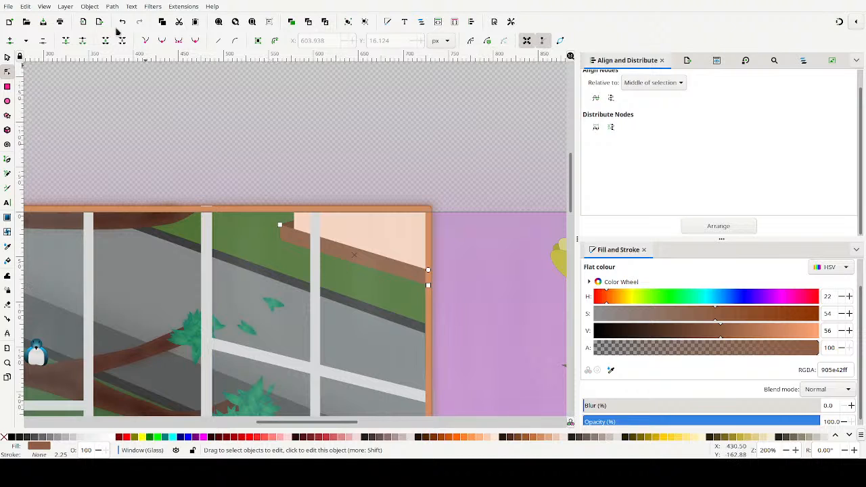
left_click(113, 7)
left_click(125, 19)
left_click(428, 270)
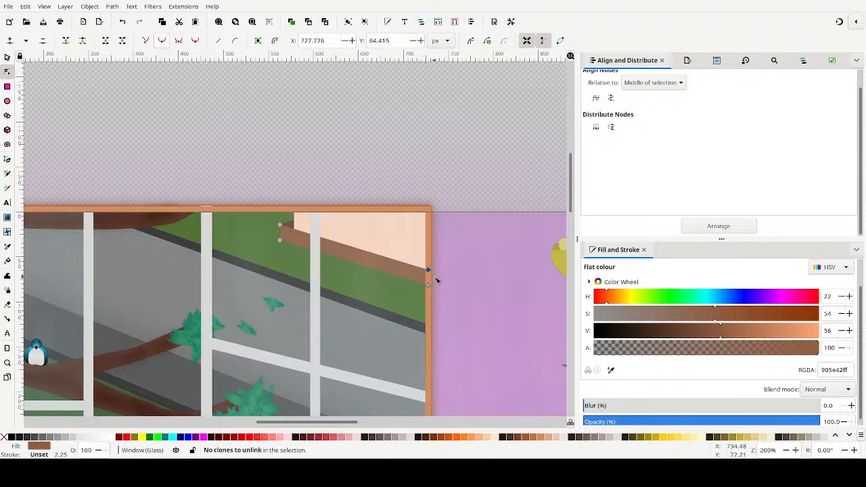
key("Up")
left_click(302, 177)
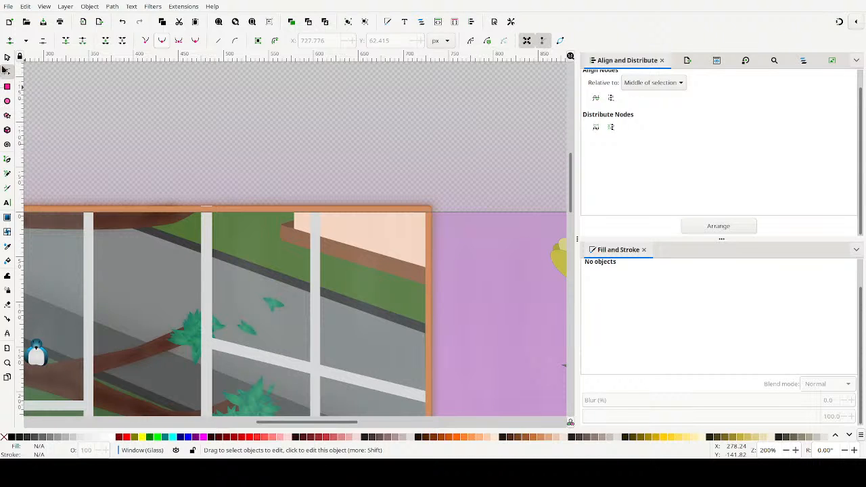
Move the blue 00aad4 rectangle in the Window (Glass) layer upward to expose it above the window and delete it
key("s")
left_click(257, 229)
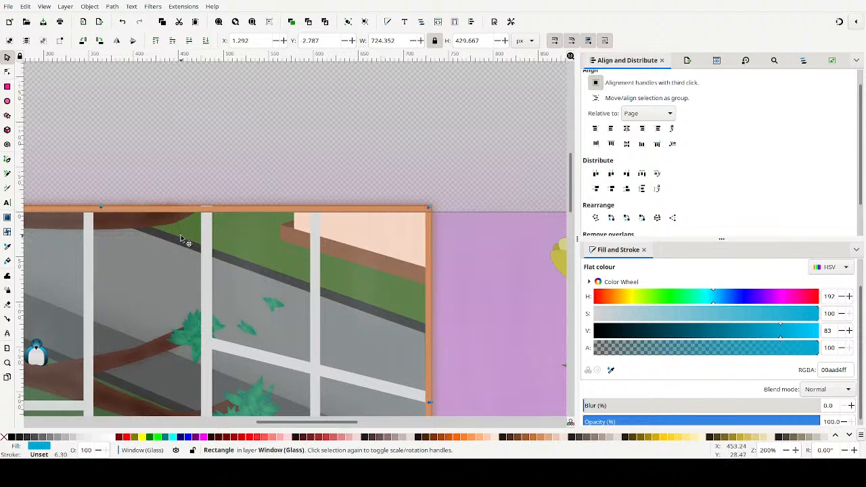
left_click(271, 187)
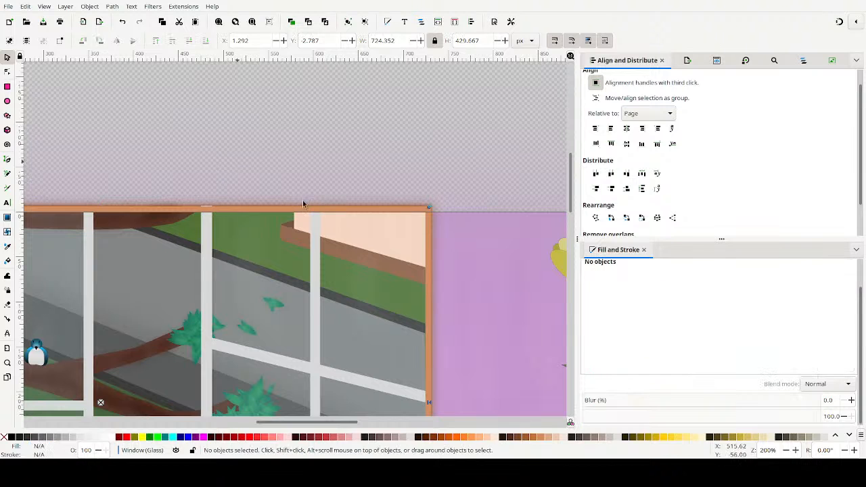
left_click(193, 232)
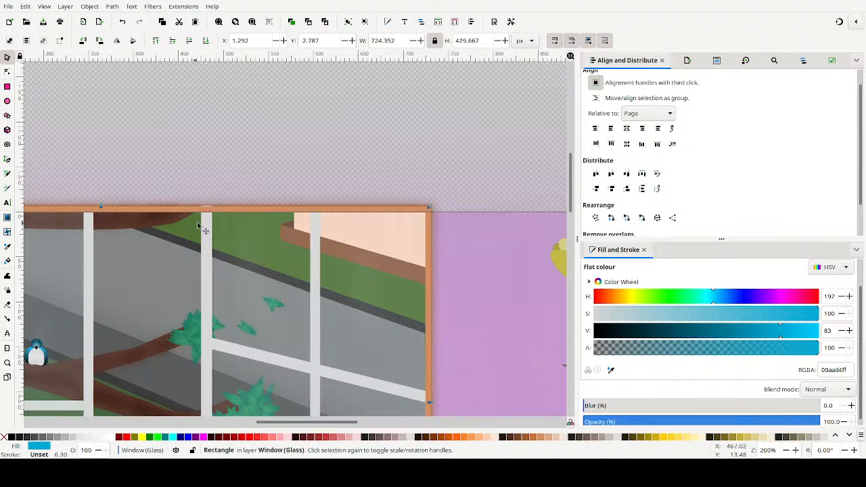
scroll(240, 266, "down", 1)
scroll(238, 268, "down", 3)
scroll(238, 267, "up", 8)
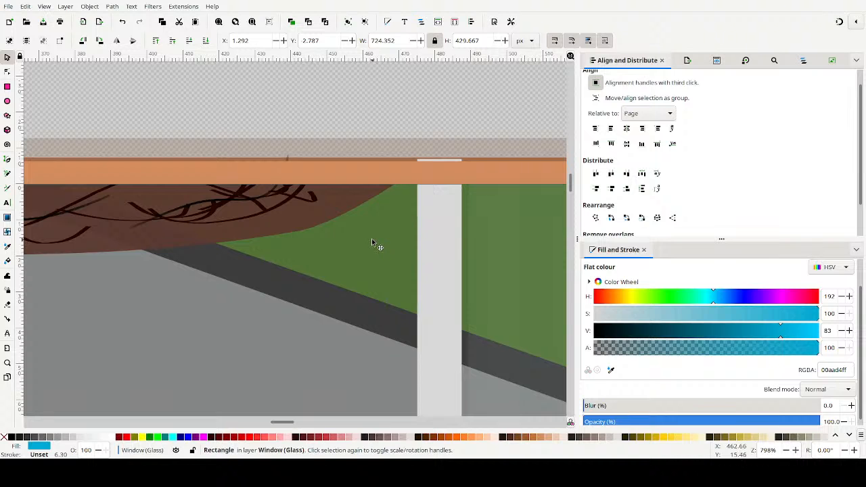
scroll(372, 236, "down", 8, "ctrl")
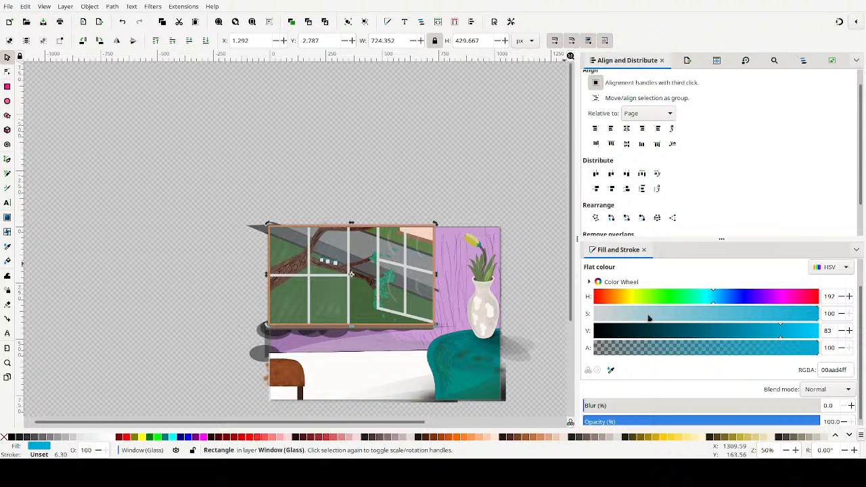
key("Down")
key("Up")
key("Up")
key("Up")
key("Up")
key("Up")
key("Up")
key("Up")
key("Up")
key("Up")
key("Up")
key("Up")
key("Up")
key("Up")
key("Up")
key("Up")
key("Up")
key("Up")
key("Up")
key("Up")
key("Up")
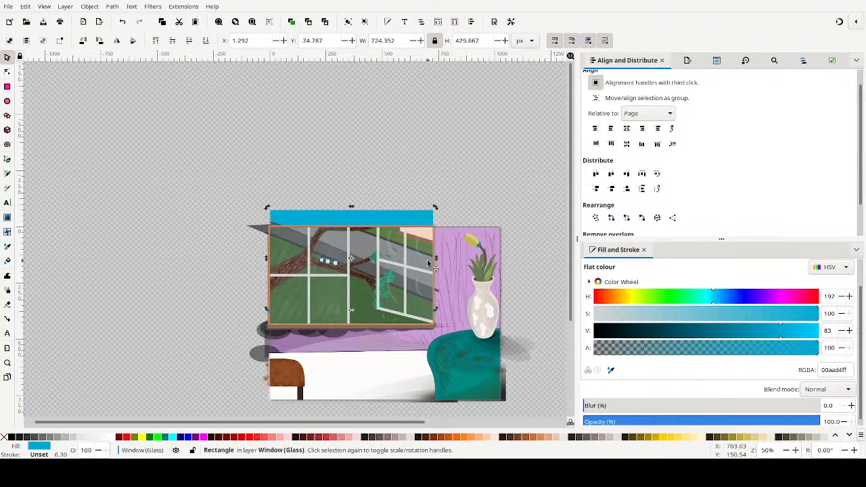
key("Delete")
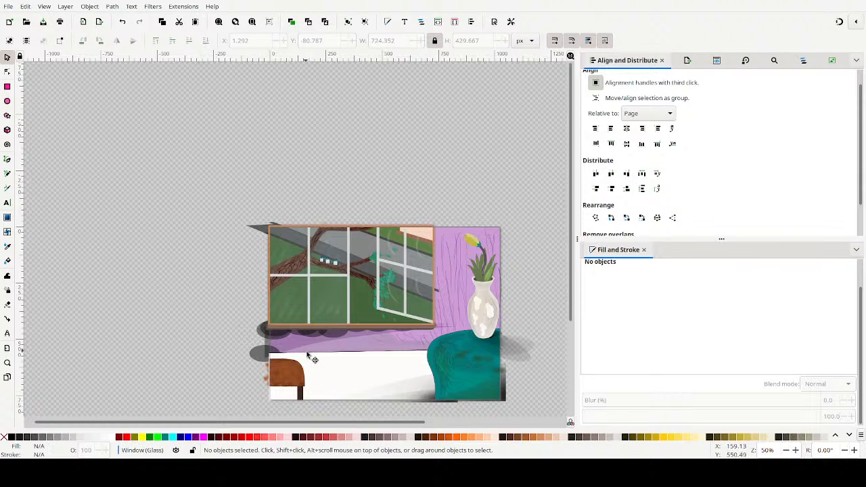
Find the Window (Scene) sublayer inside the Window (Glass) layer and unlock it
left_click(803, 61)
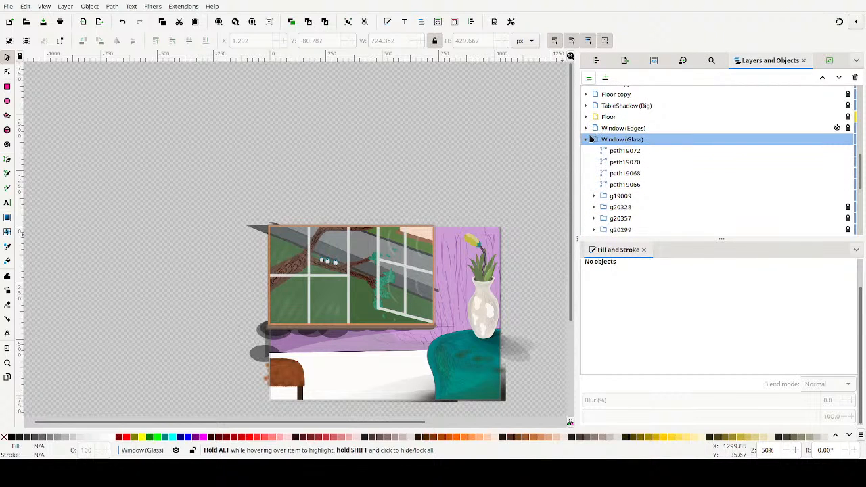
left_click(586, 139)
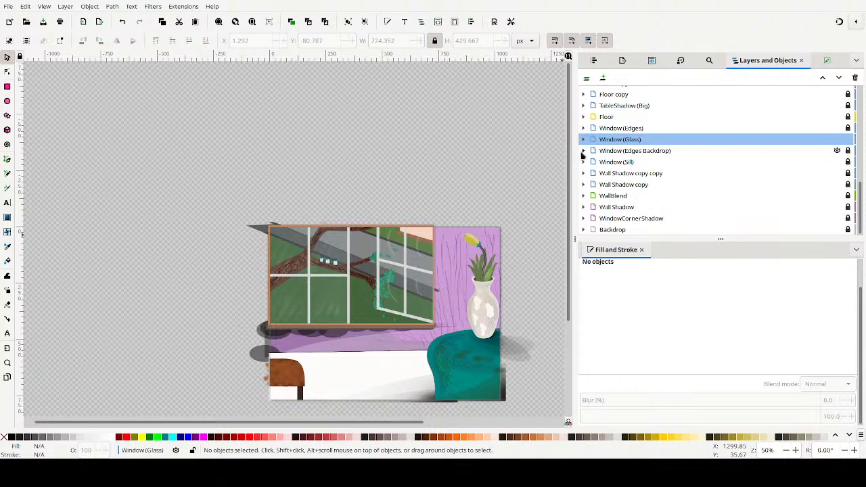
left_click(584, 150)
left_click(584, 151)
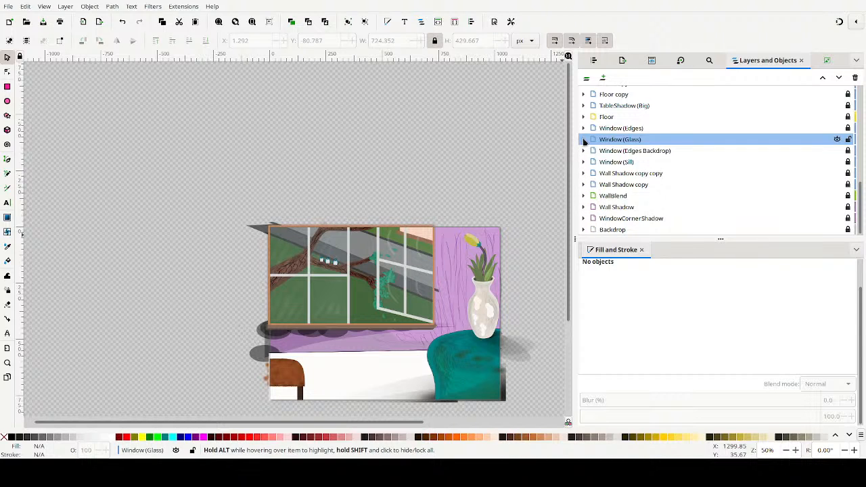
left_click(582, 140)
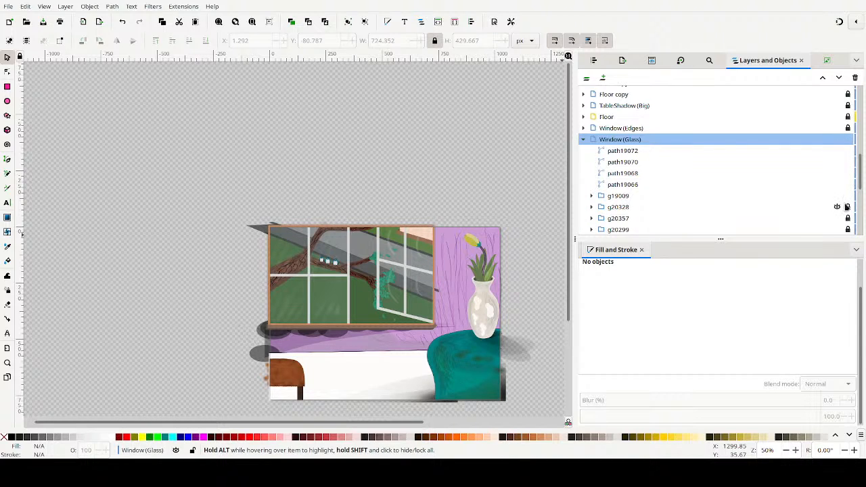
scroll(844, 203, "down", 3)
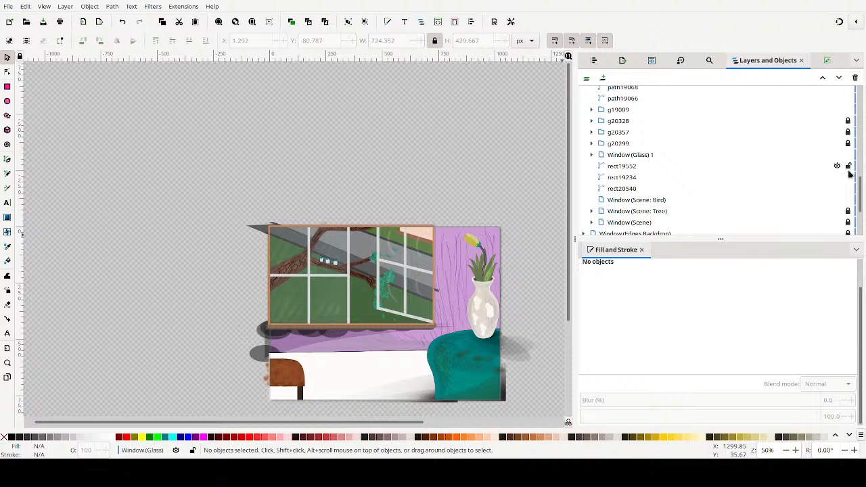
scroll(848, 203, "down", 2)
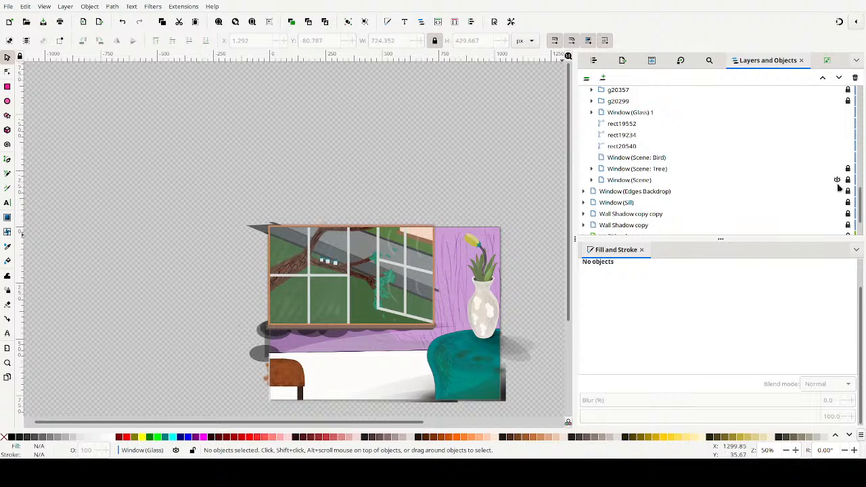
left_click(837, 181)
left_click(838, 180)
Change the fill of the large green lawn path in the Window (Scene) layer to 486b3c
left_click(361, 289)
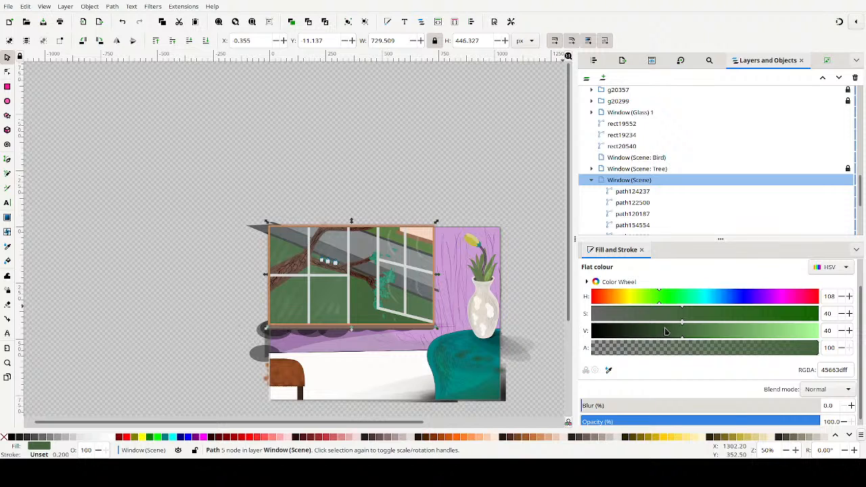
left_click_drag(679, 322, 663, 323)
left_click(648, 316)
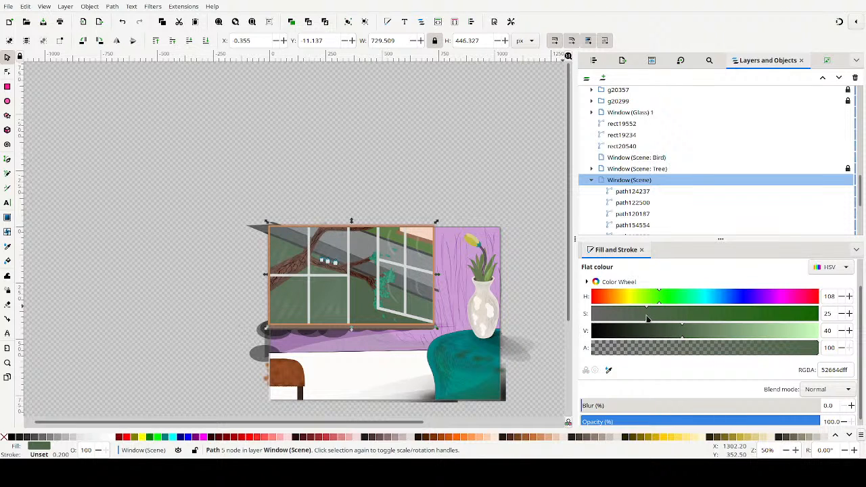
left_click(727, 330)
left_click_drag(721, 329, 687, 341)
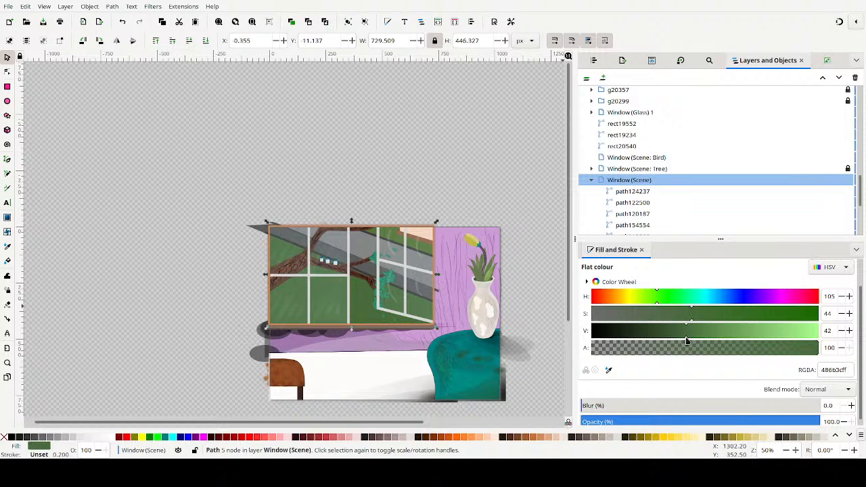
Desaturate and lighten the fill of the green strip between the road and the peach building to 67864c
left_click(387, 234)
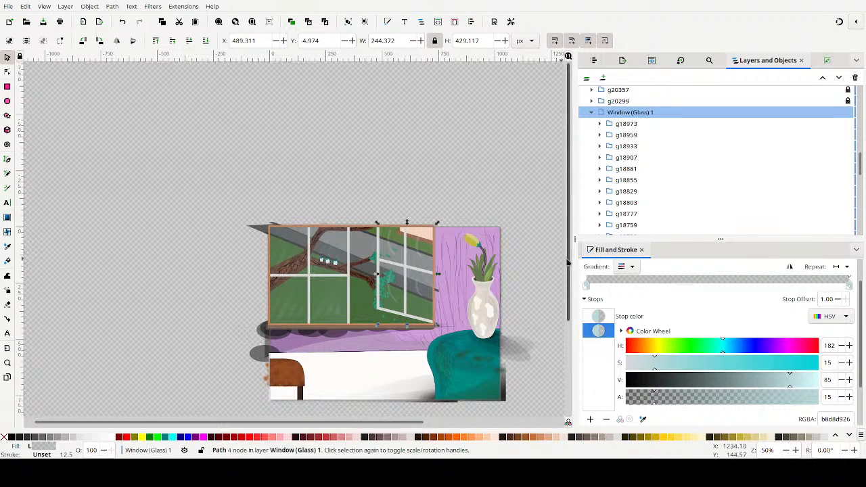
scroll(403, 240, "up", 1)
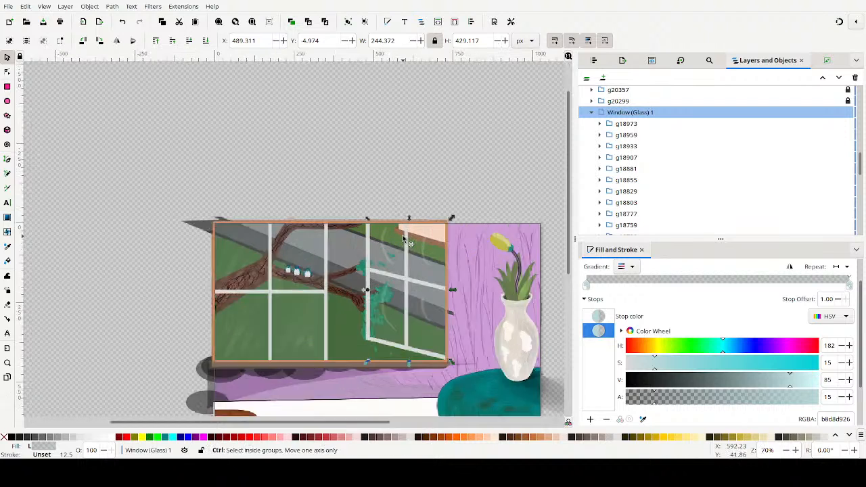
scroll(404, 240, "up", 4)
left_click(236, 201)
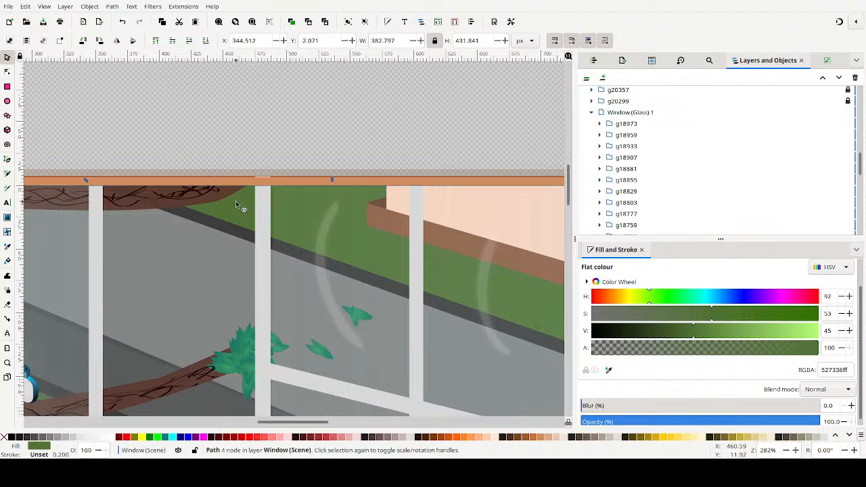
left_click_drag(694, 320, 690, 316)
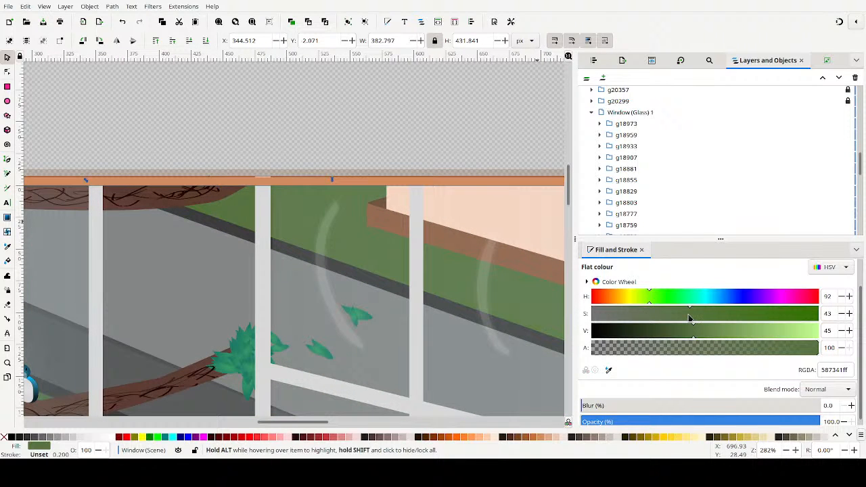
left_click(714, 331)
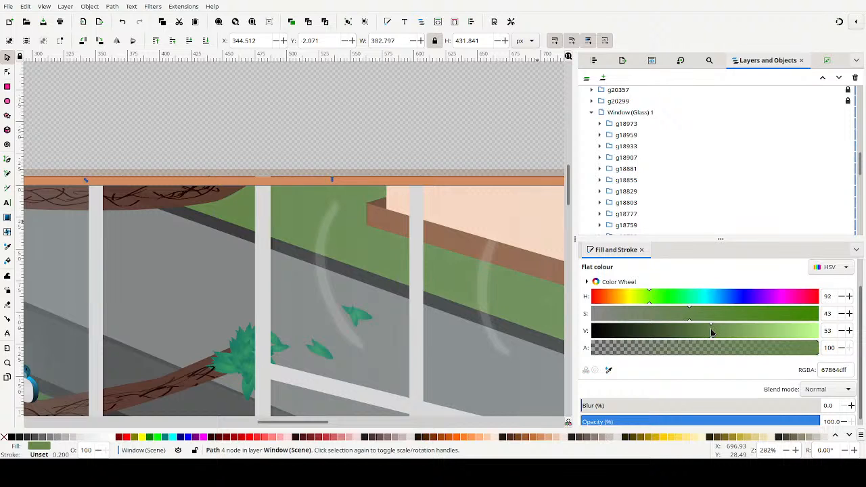
scroll(340, 212, "down", 4)
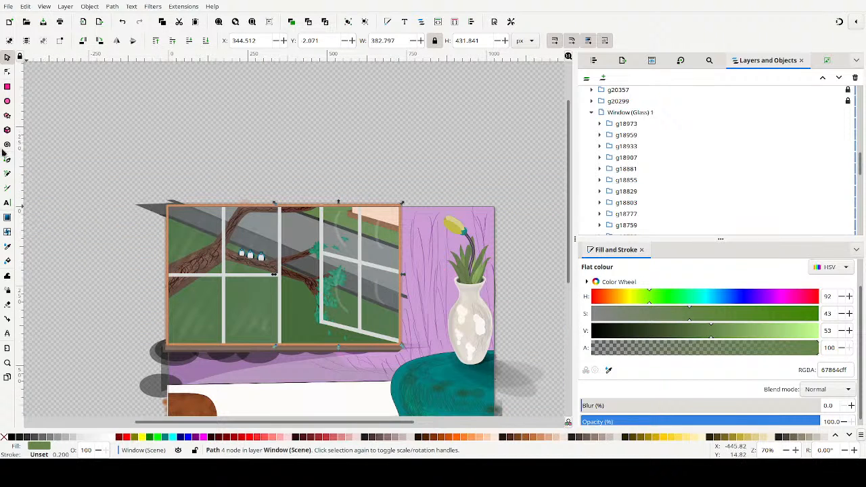
Pick 8ab466 as the Calligraphy tool's fill and undo that recolouring on the green strip
left_click(7, 188)
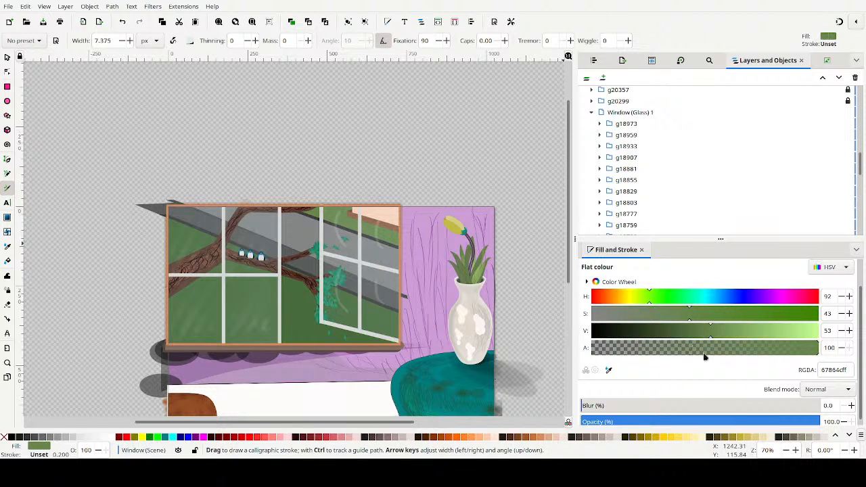
left_click(748, 332)
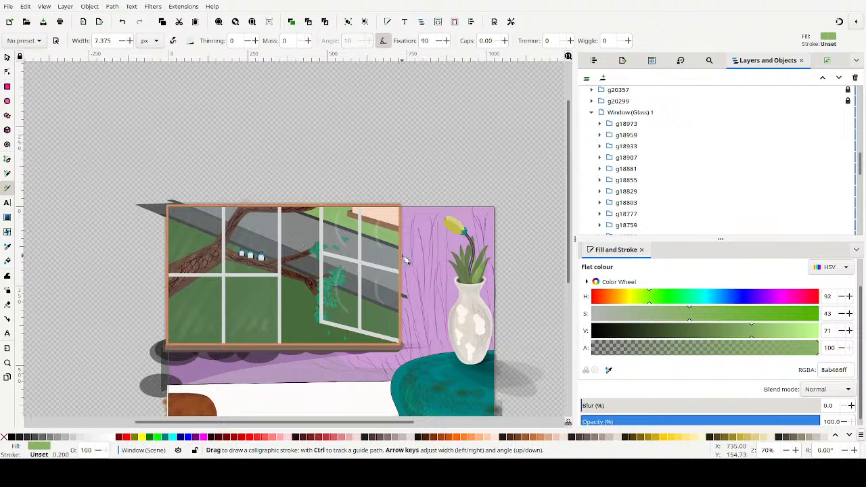
key("ctrl+z")
Draw a light green leafy plant with calligraphic strokes on the lawn beside the tree's hanging leaves and clear the selection
mouse_move(292, 317)
left_mouse_down()
mouse_move(298, 308)
mouse_move(306, 319)
left_mouse_up()
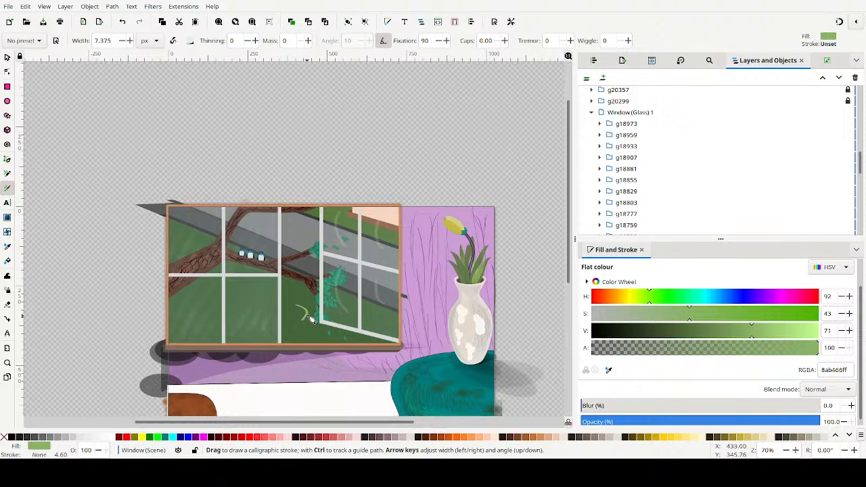
key("ctrl+z")
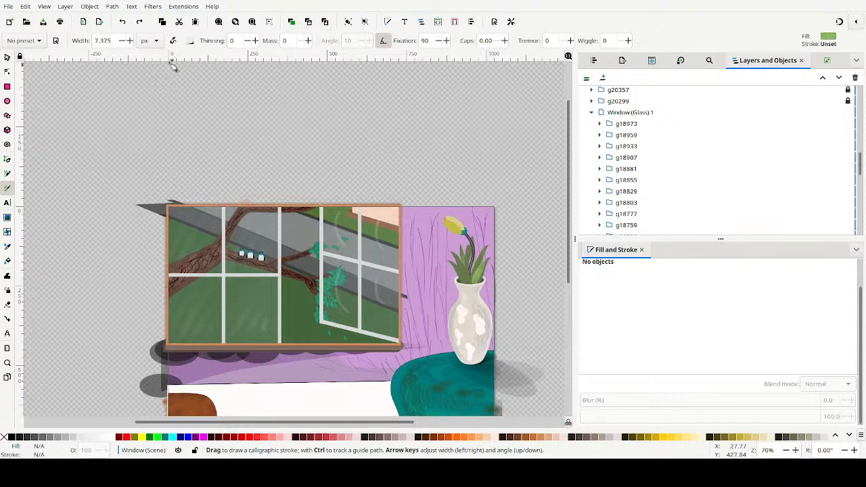
left_click_drag(291, 297, 297, 303)
mouse_move(291, 293)
left_mouse_down()
mouse_move(301, 304)
mouse_move(299, 288)
mouse_move(295, 304)
mouse_move(308, 305)
left_mouse_up()
mouse_move(296, 310)
left_mouse_down()
mouse_move(285, 306)
mouse_move(296, 305)
left_mouse_up()
mouse_move(295, 313)
left_mouse_down()
mouse_move(301, 304)
mouse_move(290, 303)
left_mouse_up()
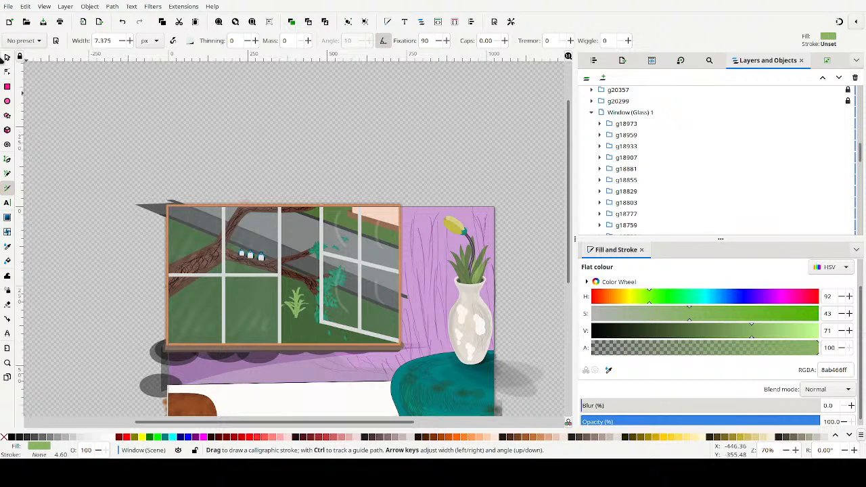
left_click(6, 57)
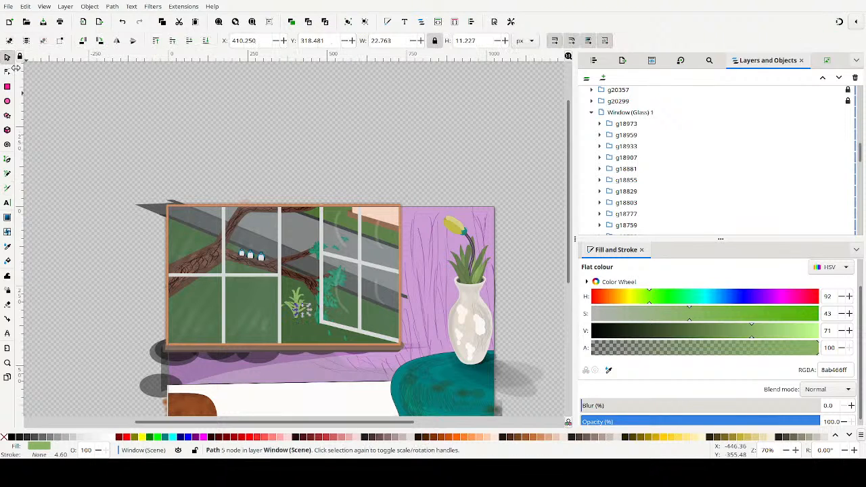
left_click(336, 396)
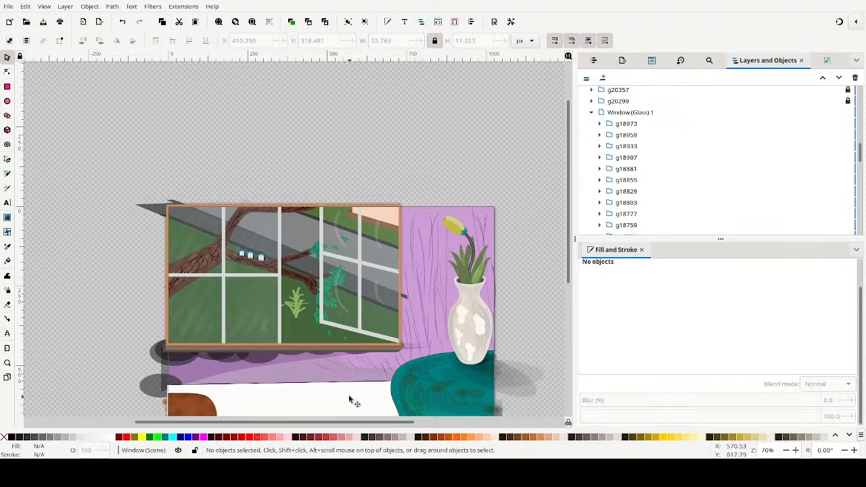
scroll(334, 340, "down", 4)
scroll(325, 304, "up", 4)
scroll(317, 307, "up", 3)
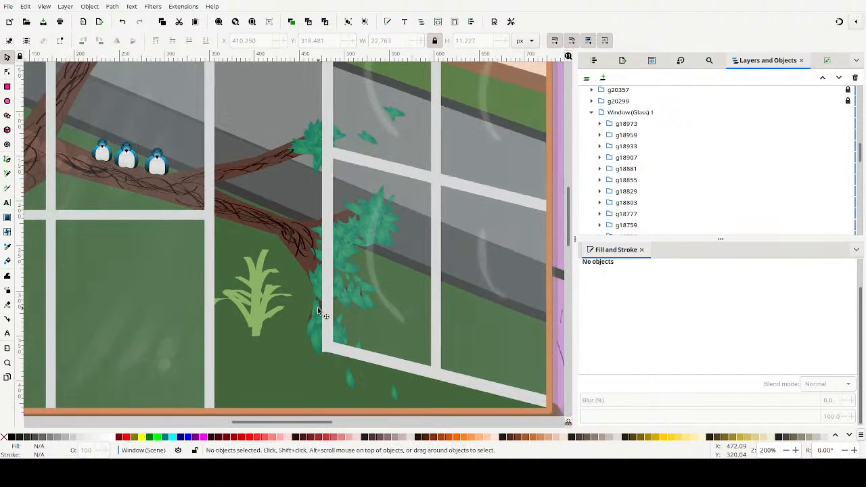
left_click(264, 253)
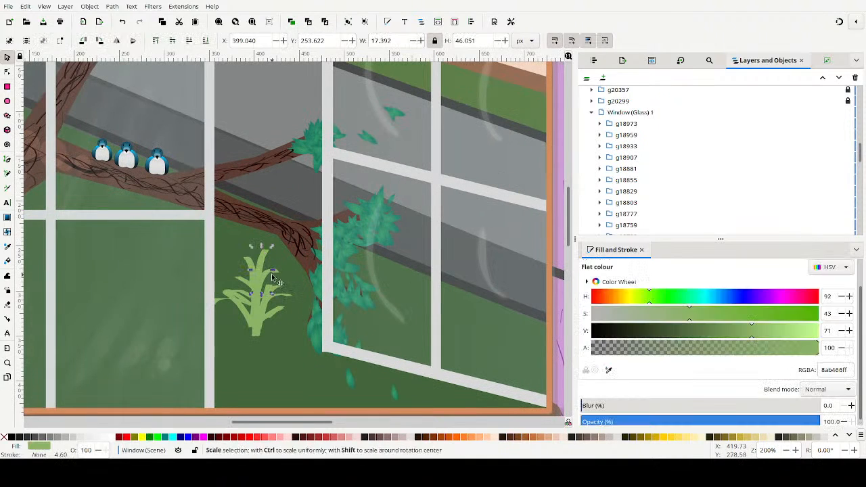
left_click(191, 221)
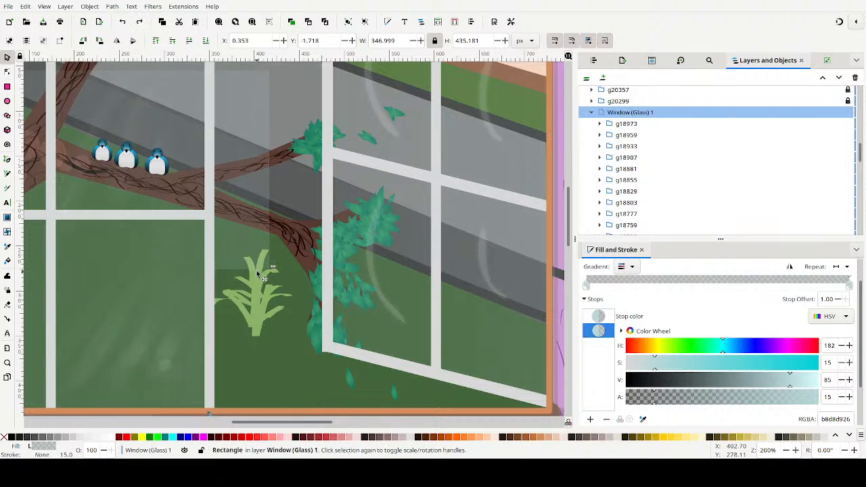
left_click(303, 365)
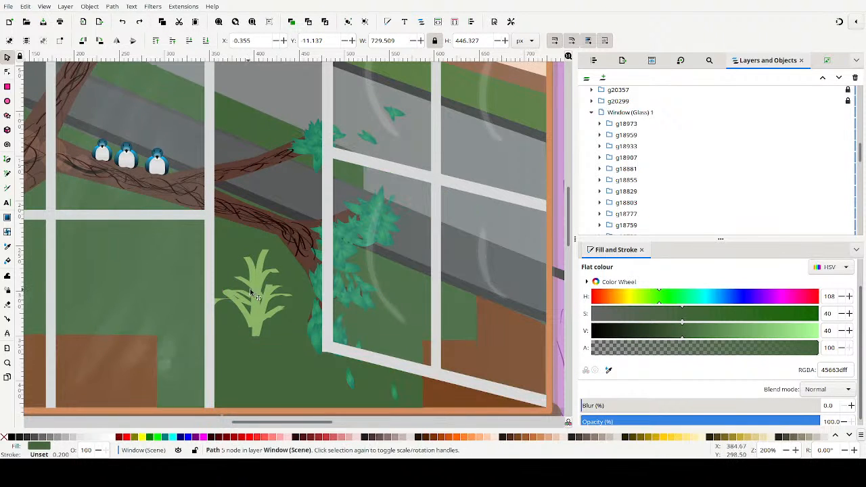
scroll(279, 256, "down", 5)
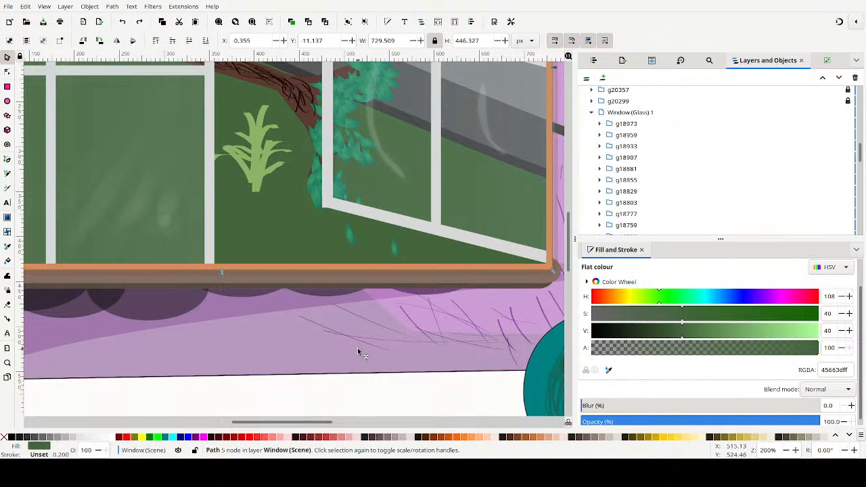
key("Escape")
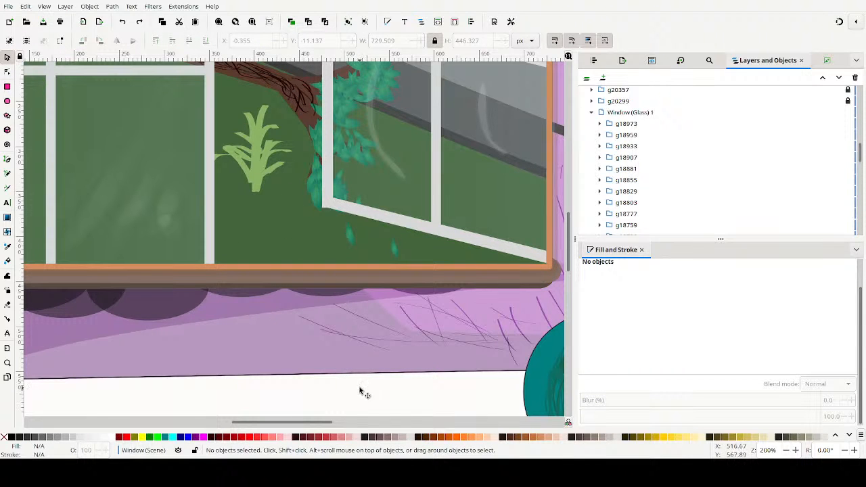
Select only the calligraphic strokes of the light green plant on the lawn and group them
scroll(373, 370, "down", 4)
scroll(374, 336, "down", 3)
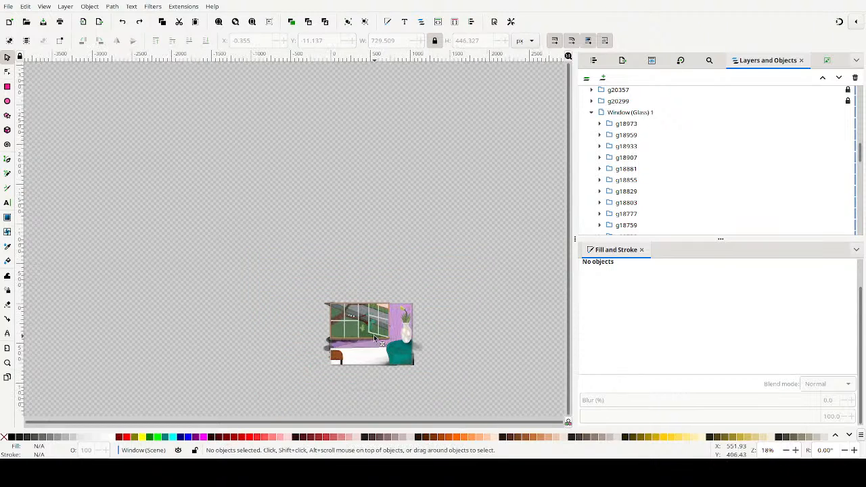
left_click_drag(374, 391, 346, 317)
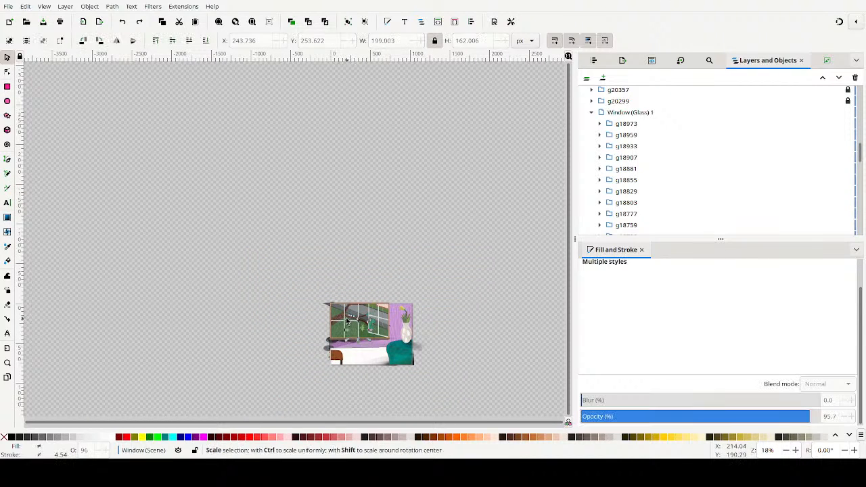
left_click(370, 386)
scroll(370, 385, "up", 3)
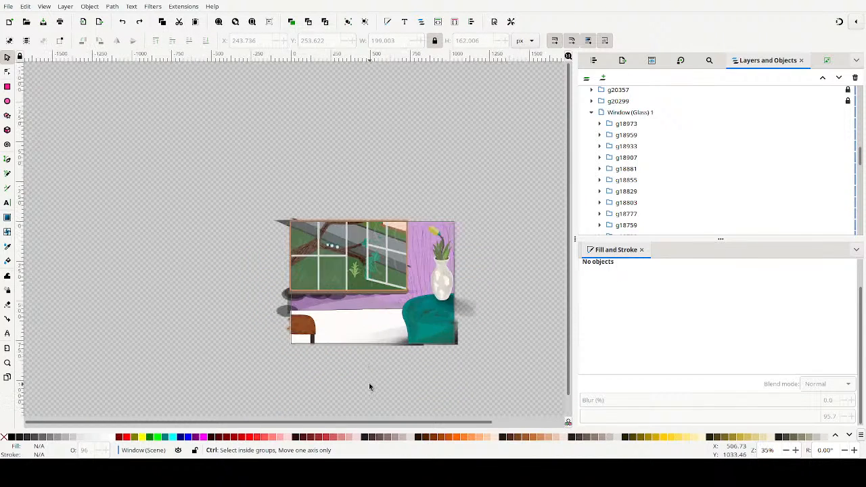
mouse_move(369, 382)
left_mouse_down()
mouse_move(281, 119)
mouse_move(307, 264)
mouse_move(338, 284)
mouse_move(361, 349)
mouse_move(324, 334)
mouse_move(308, 202)
mouse_move(365, 203)
mouse_move(360, 208)
left_mouse_up()
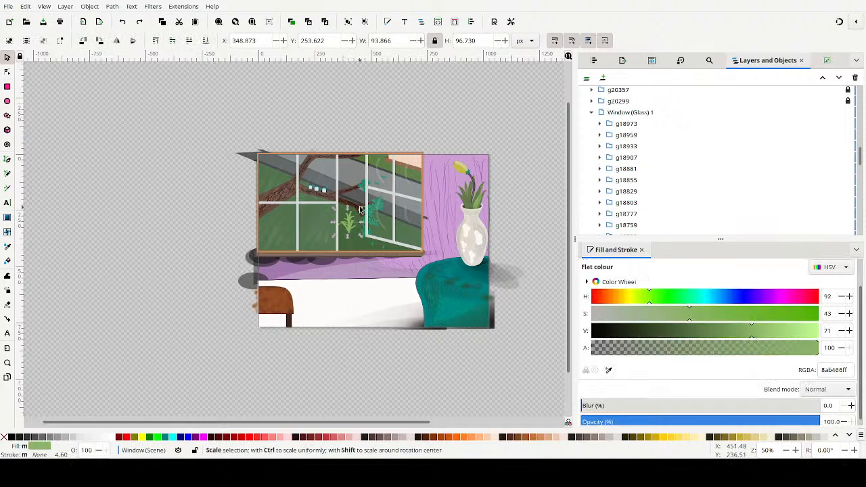
left_click(349, 27)
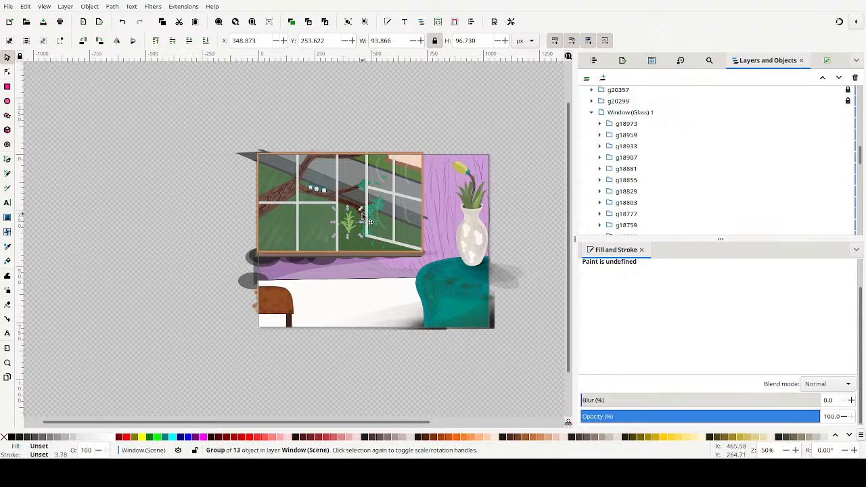
Shrink the plant group to about 9.5 by 9.8 px and move it onto the lawn behind the window's lower middle pane
left_click_drag(359, 211, 348, 229)
scroll(358, 220, "up", 2)
scroll(353, 233, "down", 1)
scroll(348, 247, "up", 2)
scroll(349, 249, "up", 2)
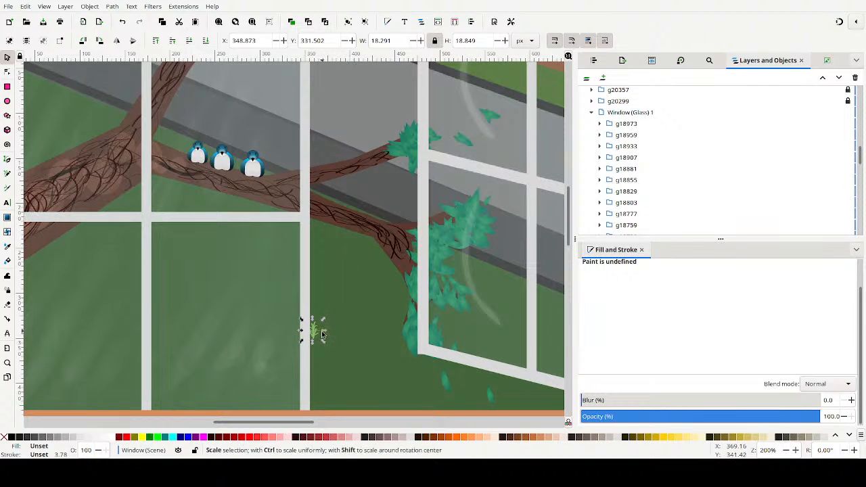
mouse_move(312, 333)
left_mouse_down()
mouse_move(203, 288)
mouse_move(203, 268)
mouse_move(227, 284)
mouse_move(220, 281)
left_mouse_up()
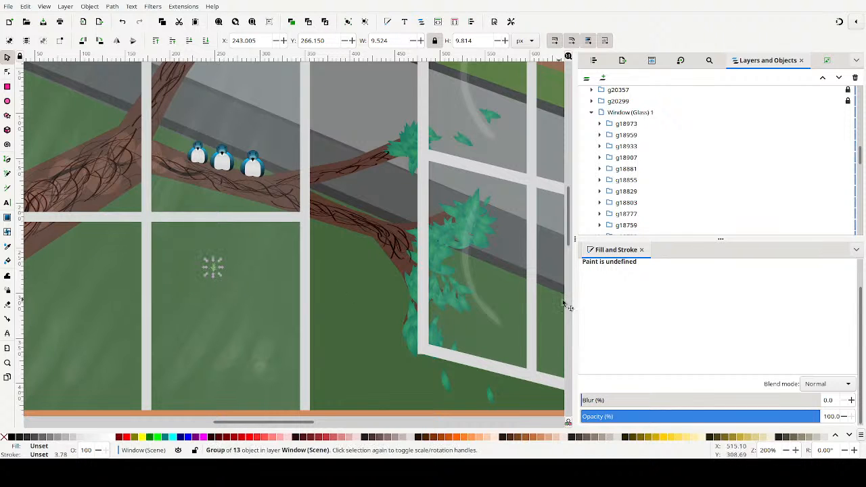
left_click(617, 268)
left_click(612, 280)
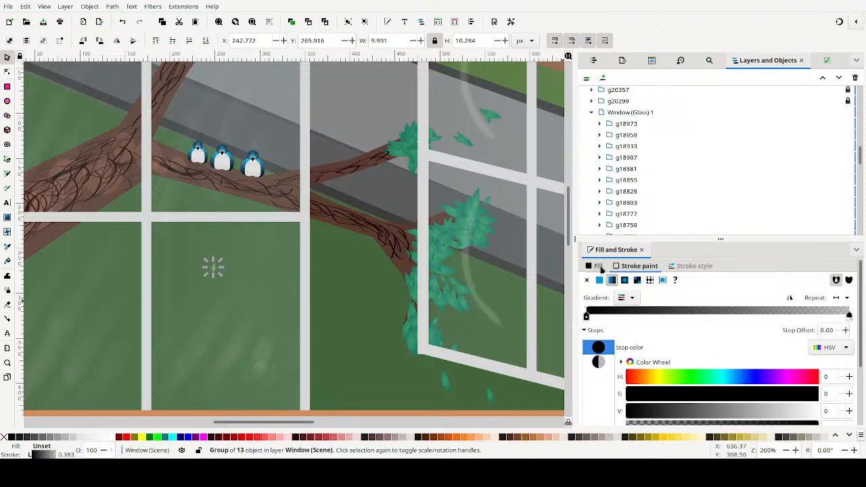
left_click(598, 266)
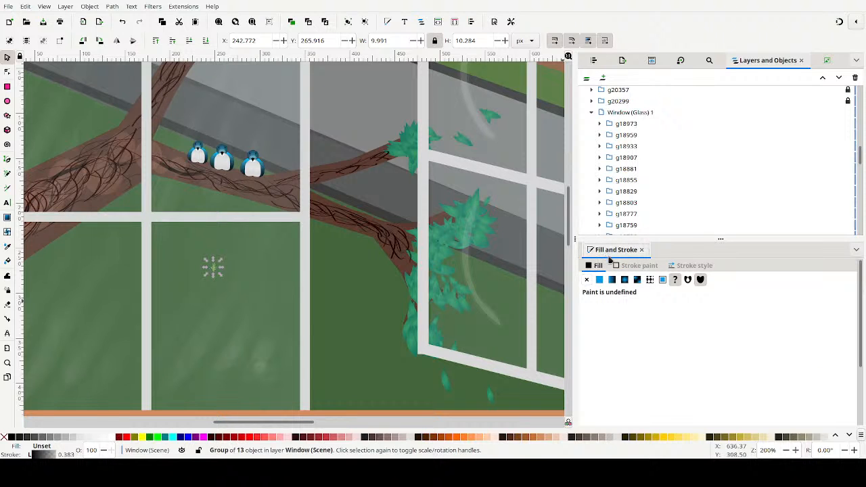
left_click(610, 267)
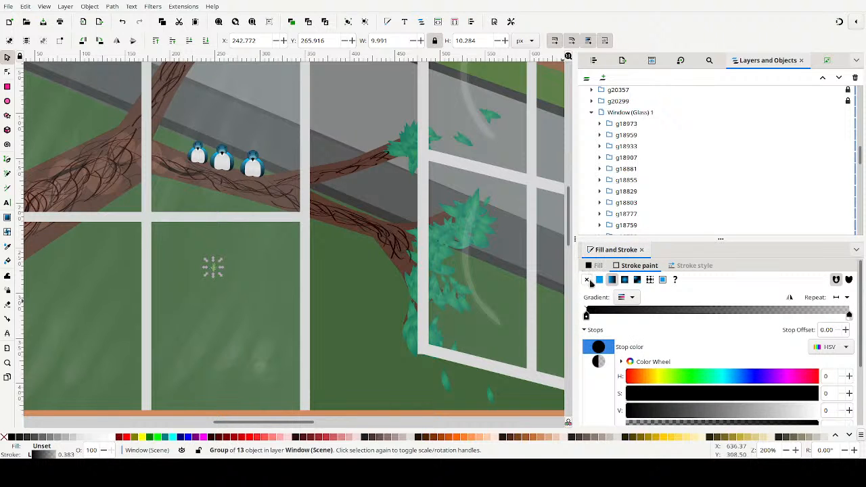
left_click(586, 279)
Give the plant group a linear gradient fill and set the end stop's hue to 134
left_click(598, 267)
left_click(612, 279)
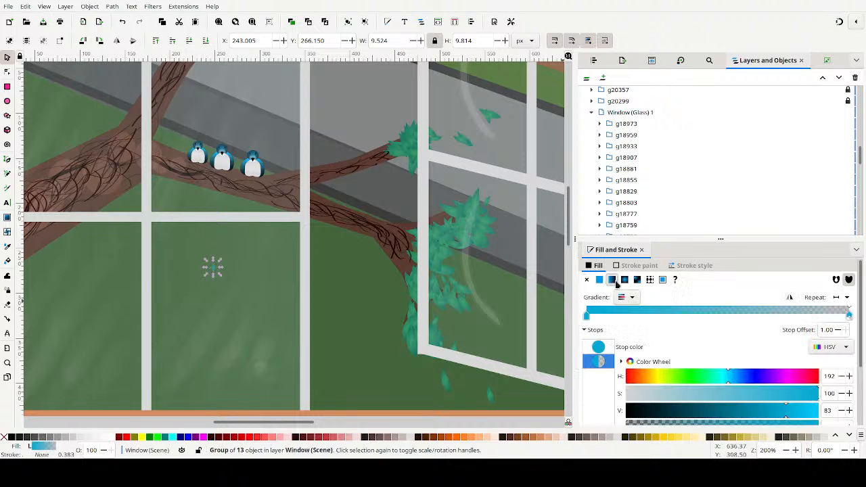
left_click(697, 383)
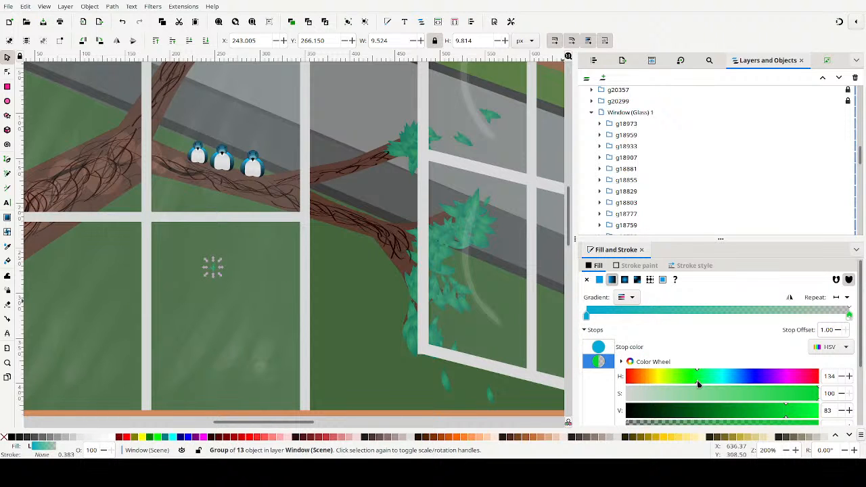
Recolour the start stop of the plant's gradient to teal with hue 176 and value 64
left_click(588, 348)
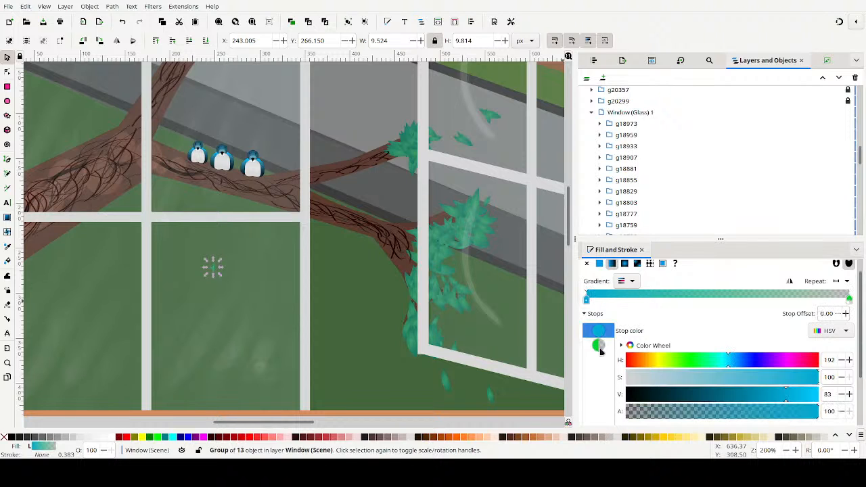
left_click(699, 395)
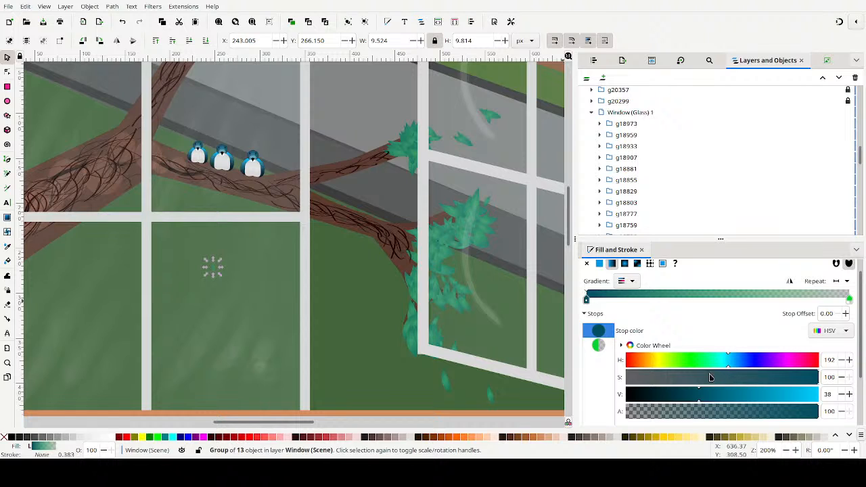
left_click(709, 366)
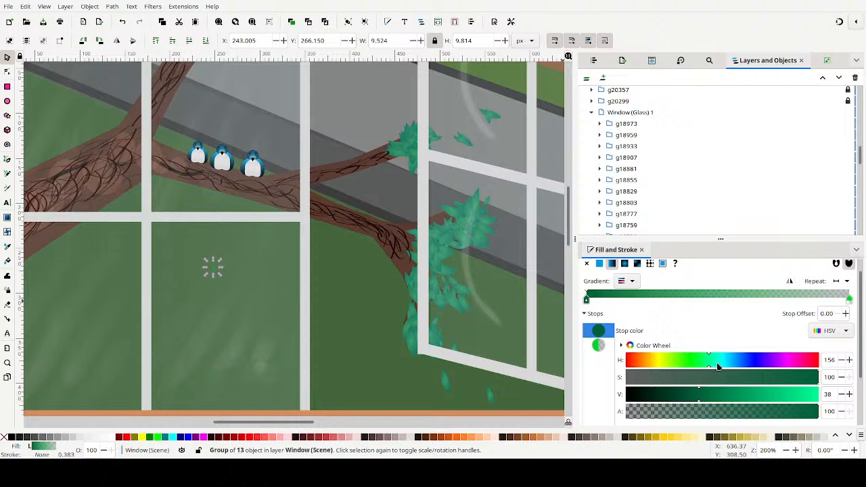
left_click(849, 360)
left_click(849, 360)
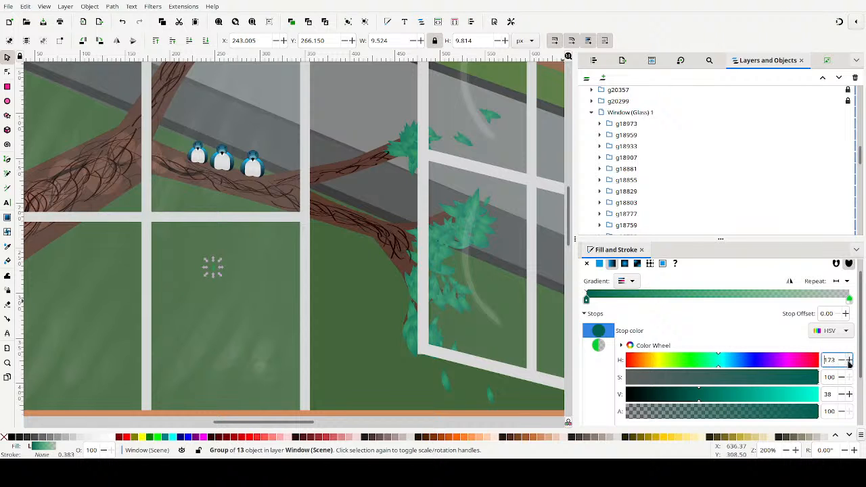
mouse_move(768, 391)
left_mouse_down()
mouse_move(724, 396)
mouse_move(750, 398)
left_mouse_up()
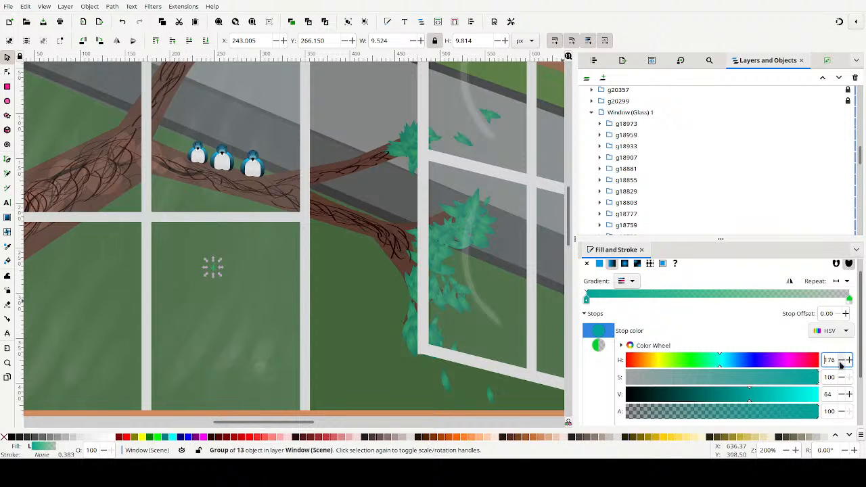
Try to spray clones of the tiny plant across the lawn behind the lower window panes
scroll(272, 220, "down", 3)
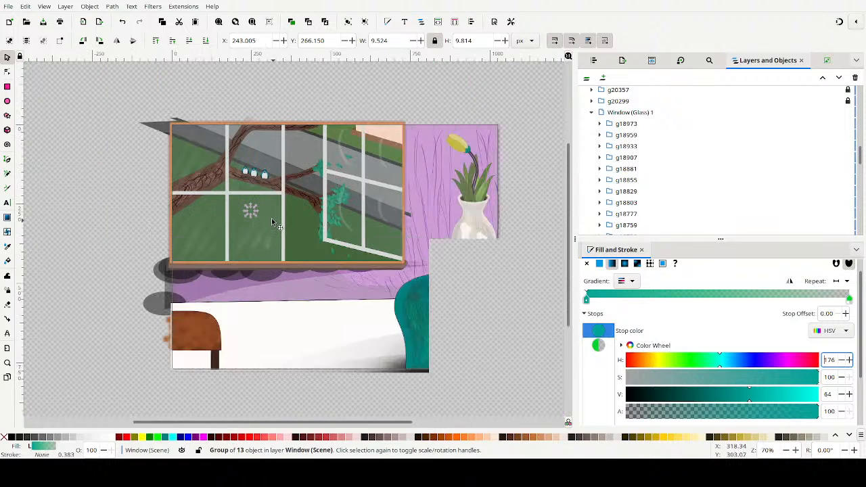
scroll(273, 225, "up", 2)
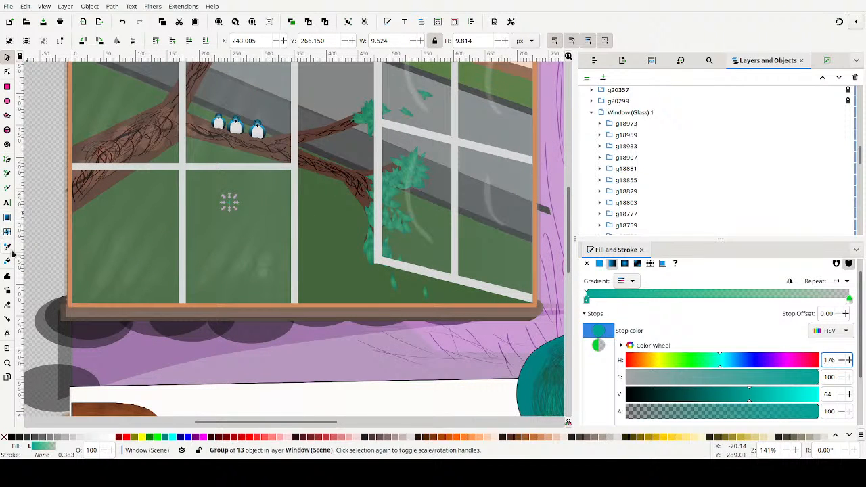
left_click(7, 290)
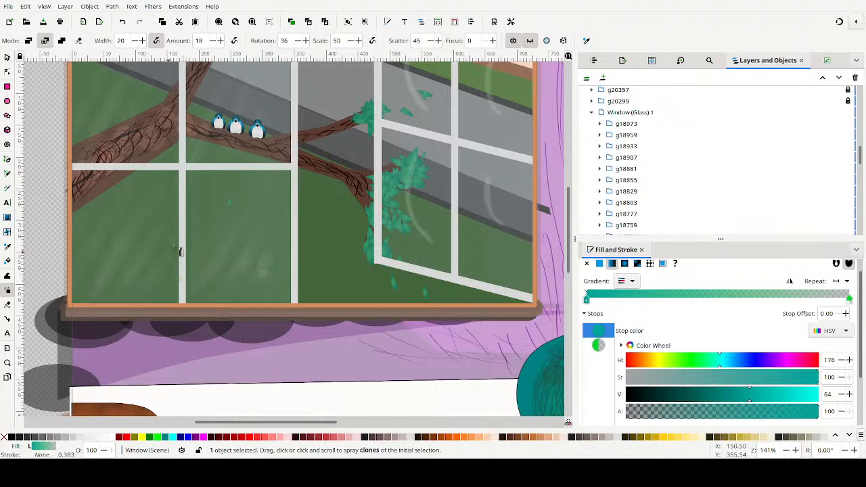
mouse_move(235, 259)
left_mouse_down()
mouse_move(170, 234)
mouse_move(120, 231)
left_mouse_up()
mouse_move(124, 243)
left_mouse_down()
mouse_move(95, 251)
mouse_move(135, 262)
left_mouse_up()
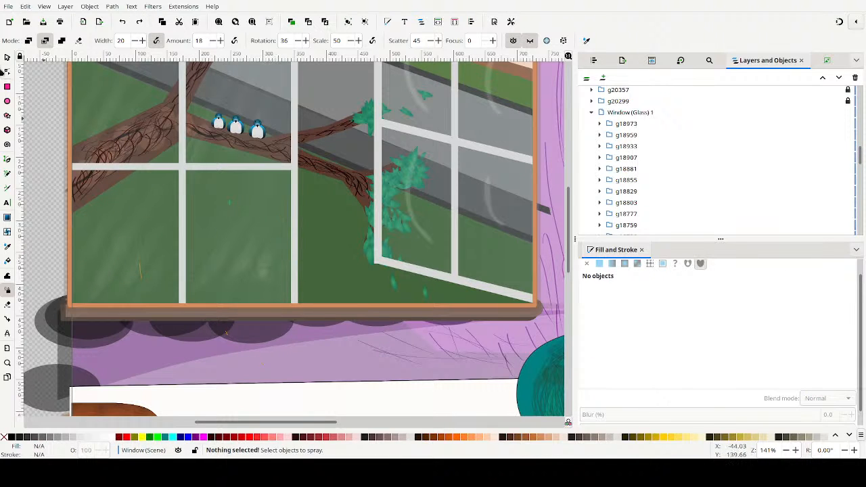
Add a new layer named Window (Scene) (Grass) directly above the Window (Scene) layer
left_click(7, 56)
scroll(752, 166, "down", 3)
scroll(751, 167, "down", 5)
scroll(730, 167, "down", 1)
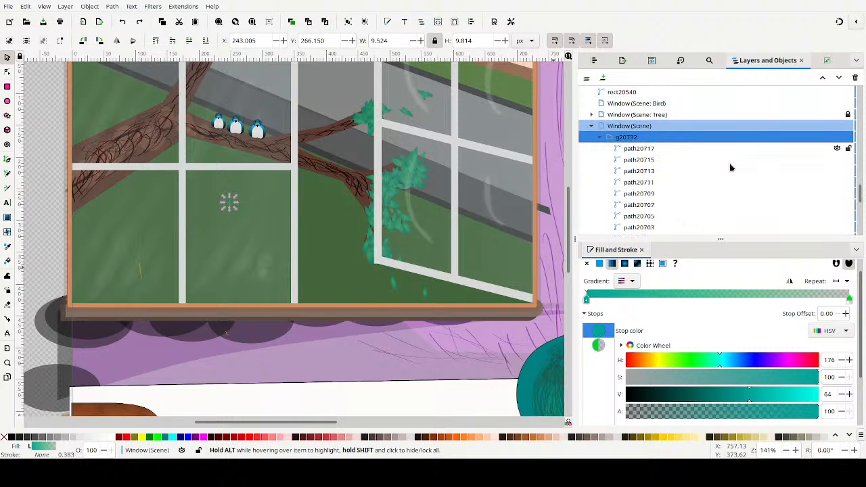
left_click(599, 137)
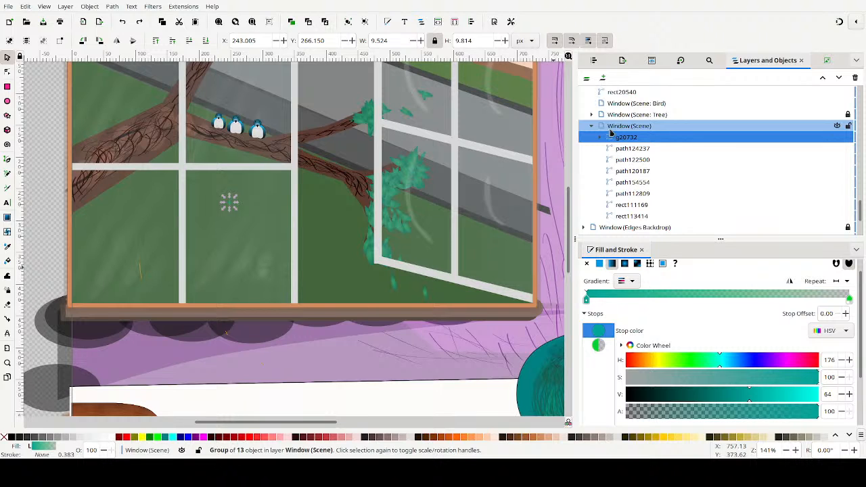
left_click(609, 130)
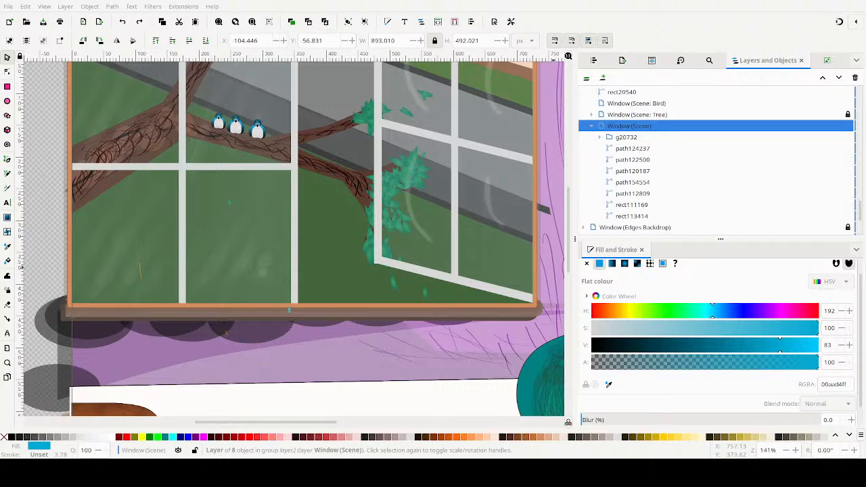
key("Return")
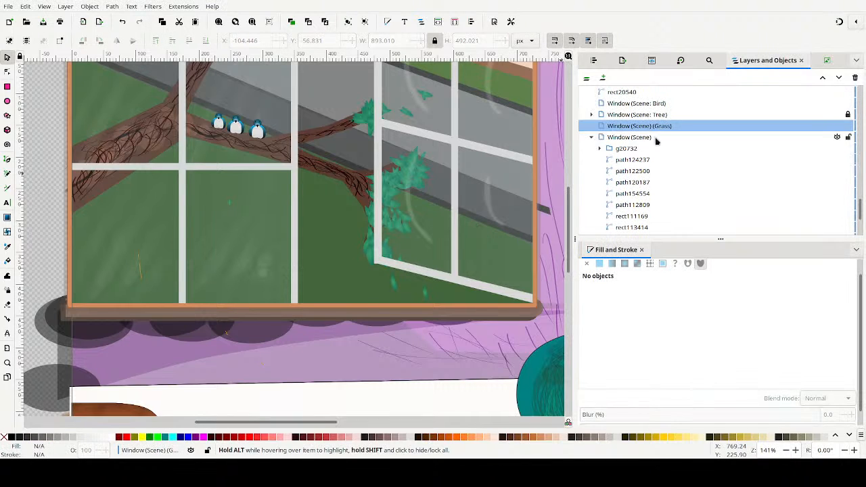
Move the plant group g20732 into the Window (Scene) (Grass) layer and lock the Window (Scene) layer
left_click_drag(641, 148, 670, 128)
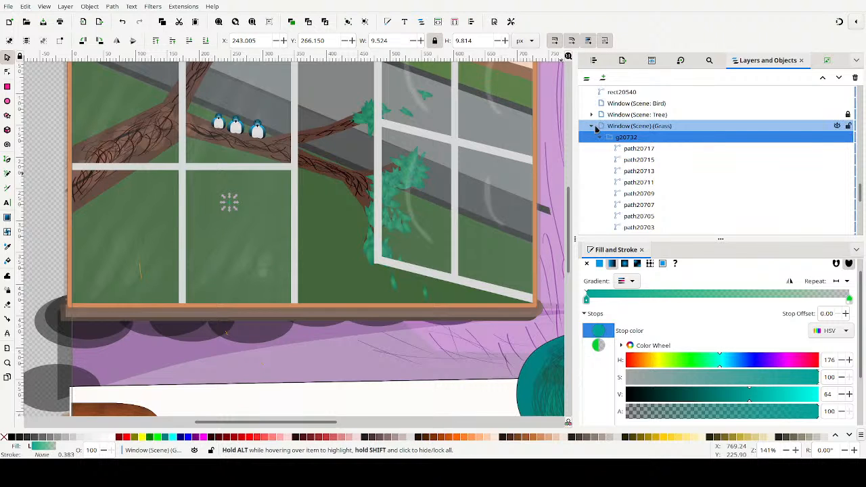
left_click(592, 126)
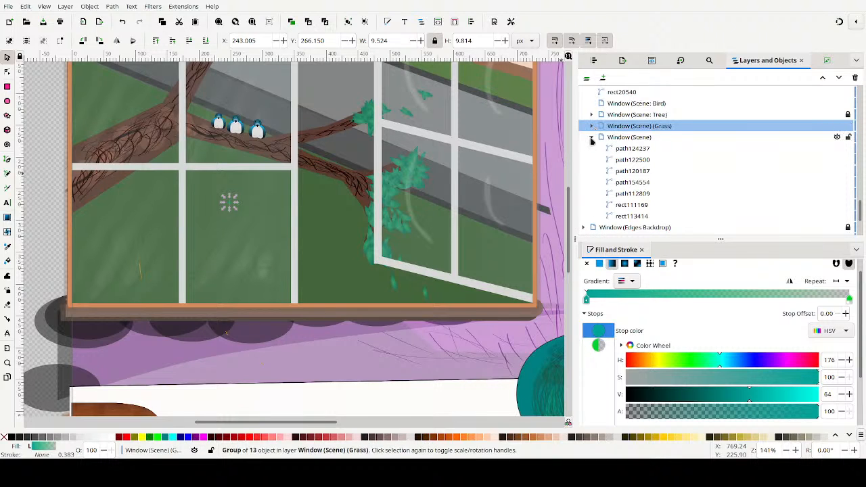
left_click(592, 138)
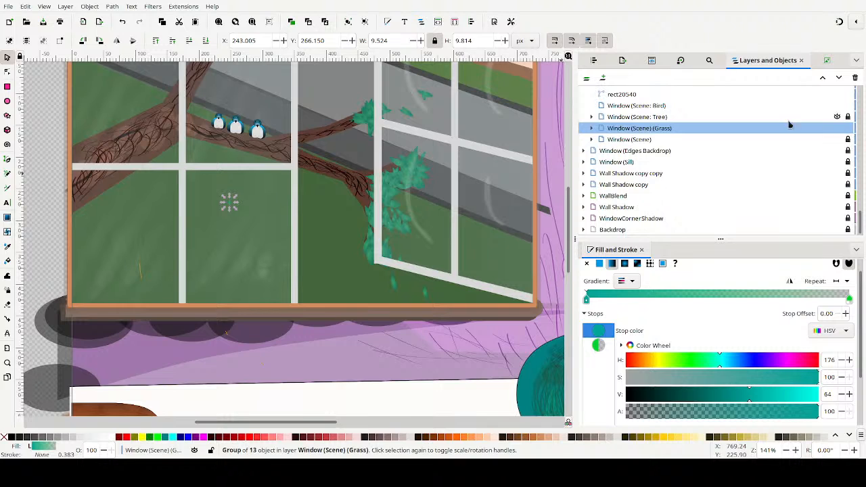
left_click(591, 128)
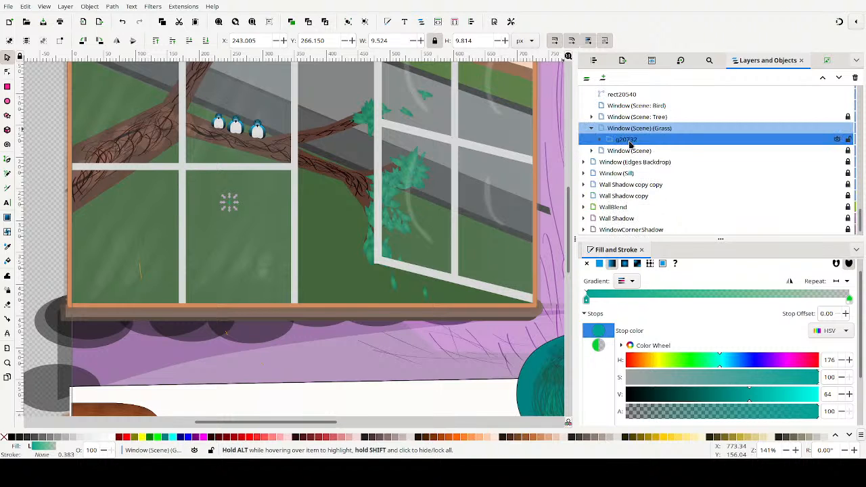
Set the Spray tool's rotation to 5 and spray clones of plant group g20732 over the lawn behind the left and middle panes
left_click(636, 140)
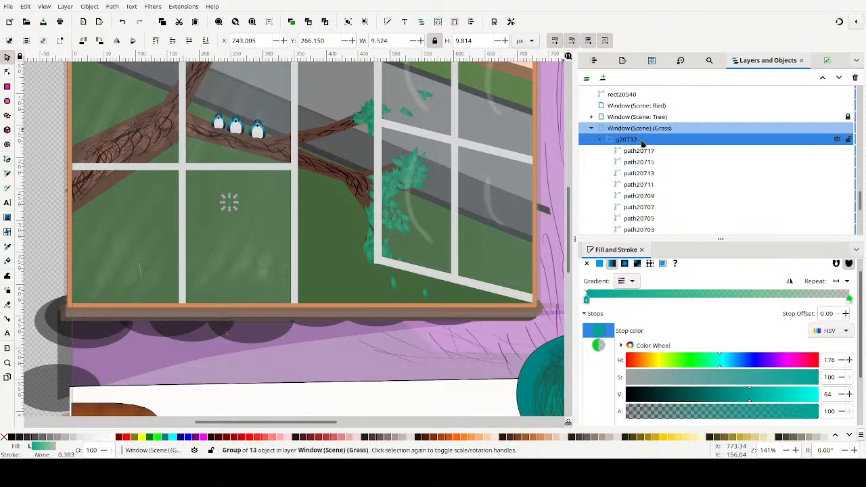
left_click(598, 139)
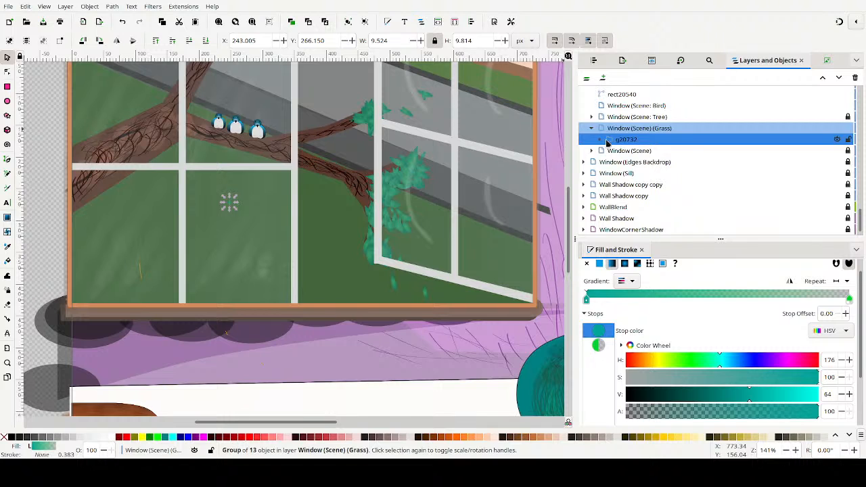
left_click(8, 293)
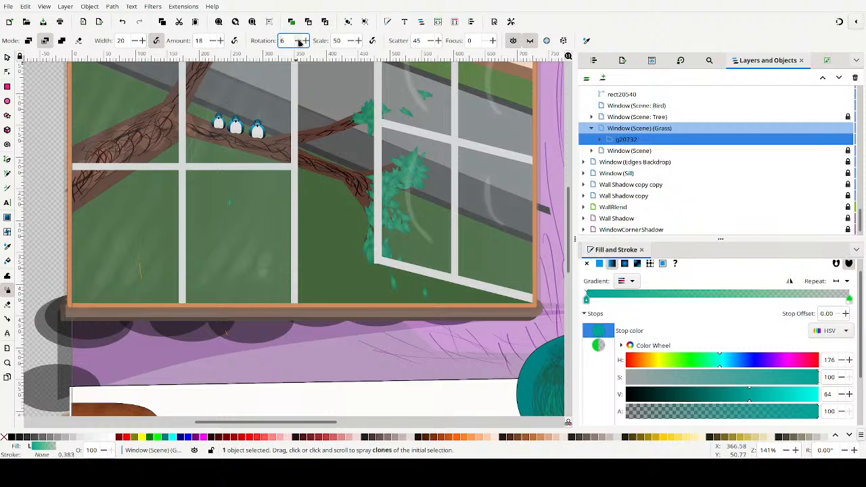
mouse_move(243, 247)
left_mouse_down()
mouse_move(275, 245)
mouse_move(234, 240)
mouse_move(305, 255)
mouse_move(270, 226)
mouse_move(171, 233)
mouse_move(179, 252)
mouse_move(99, 231)
mouse_move(275, 272)
mouse_move(115, 245)
mouse_move(123, 240)
mouse_move(238, 273)
mouse_move(121, 248)
mouse_move(152, 261)
mouse_move(70, 254)
mouse_move(122, 251)
mouse_move(180, 275)
mouse_move(134, 253)
mouse_move(280, 271)
mouse_move(50, 174)
mouse_move(252, 237)
mouse_move(139, 194)
mouse_move(133, 173)
mouse_move(316, 250)
mouse_move(92, 150)
mouse_move(257, 220)
mouse_move(174, 191)
mouse_move(231, 200)
mouse_move(117, 148)
mouse_move(184, 169)
mouse_move(103, 113)
mouse_move(173, 148)
mouse_move(116, 127)
mouse_move(176, 169)
mouse_move(80, 128)
mouse_move(96, 145)
mouse_move(224, 211)
mouse_move(78, 142)
mouse_move(184, 192)
mouse_move(134, 173)
mouse_move(220, 231)
mouse_move(113, 167)
mouse_move(165, 208)
mouse_move(132, 200)
mouse_move(102, 181)
mouse_move(101, 162)
mouse_move(134, 167)
mouse_move(90, 123)
mouse_move(143, 151)
mouse_move(77, 100)
mouse_move(336, 232)
left_mouse_up()
key("Escape")
left_click_drag(330, 272, 244, 216)
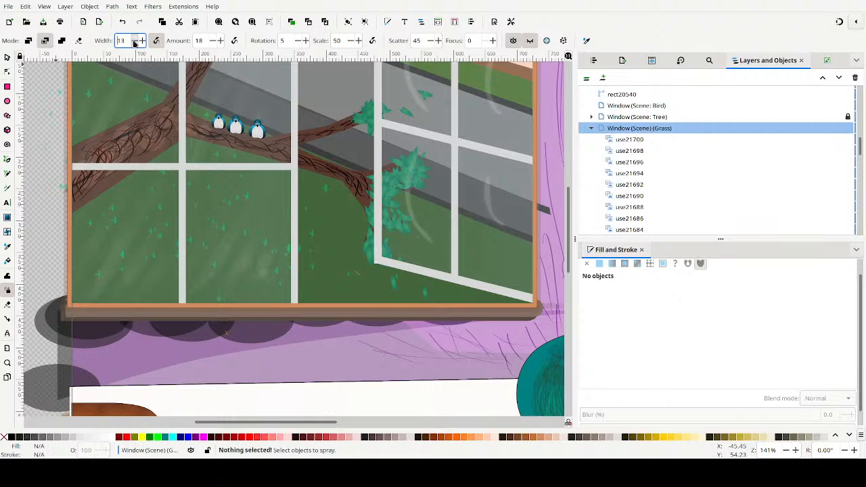
Reduce the spray width to 10 and spray more plant clones across the lawn behind the open pane and the lower panes
mouse_move(331, 268)
left_mouse_down()
mouse_move(381, 256)
mouse_move(306, 222)
mouse_move(417, 265)
mouse_move(513, 270)
mouse_move(475, 252)
mouse_move(506, 258)
mouse_move(387, 215)
mouse_move(456, 239)
mouse_move(417, 210)
mouse_move(500, 248)
left_mouse_up()
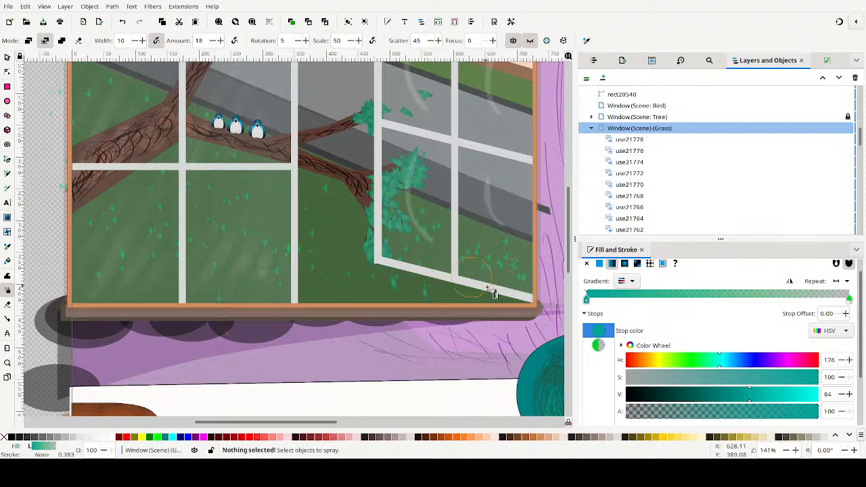
mouse_move(500, 290)
left_mouse_down()
mouse_move(335, 262)
mouse_move(358, 276)
mouse_move(268, 277)
left_mouse_up()
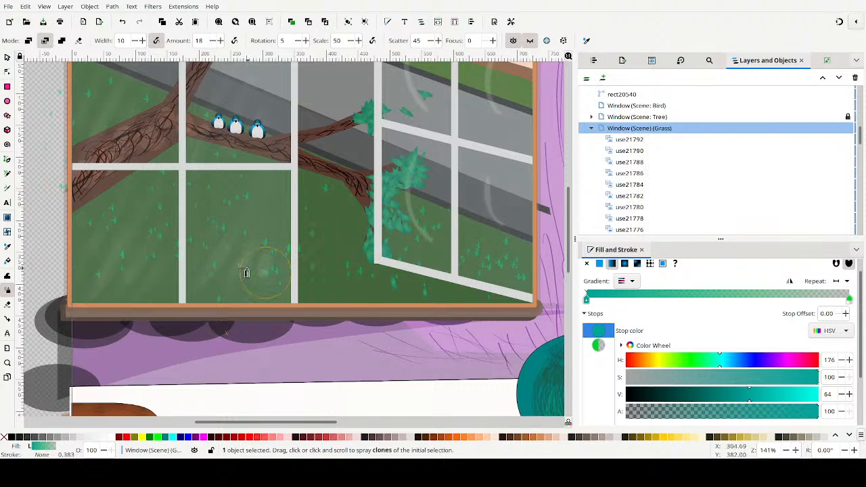
mouse_move(76, 284)
left_mouse_down()
mouse_move(154, 288)
mouse_move(115, 292)
mouse_move(138, 298)
left_mouse_up()
mouse_move(88, 264)
left_mouse_down()
mouse_move(187, 280)
mouse_move(74, 247)
mouse_move(224, 287)
left_mouse_up()
mouse_move(286, 288)
left_mouse_down()
mouse_move(366, 289)
mouse_move(315, 265)
mouse_move(284, 221)
mouse_move(286, 205)
mouse_move(270, 202)
mouse_move(310, 231)
left_mouse_up()
mouse_move(262, 204)
left_mouse_down()
mouse_move(343, 226)
mouse_move(246, 197)
mouse_move(271, 218)
mouse_move(318, 201)
left_mouse_up()
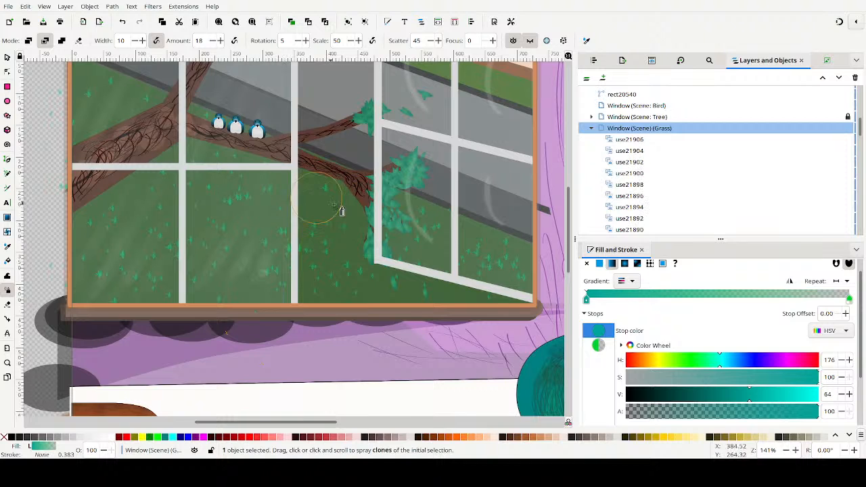
Set the spray amount to 36 and spray plant clones over the left panes and along the lawn's lower edge
key("Escape")
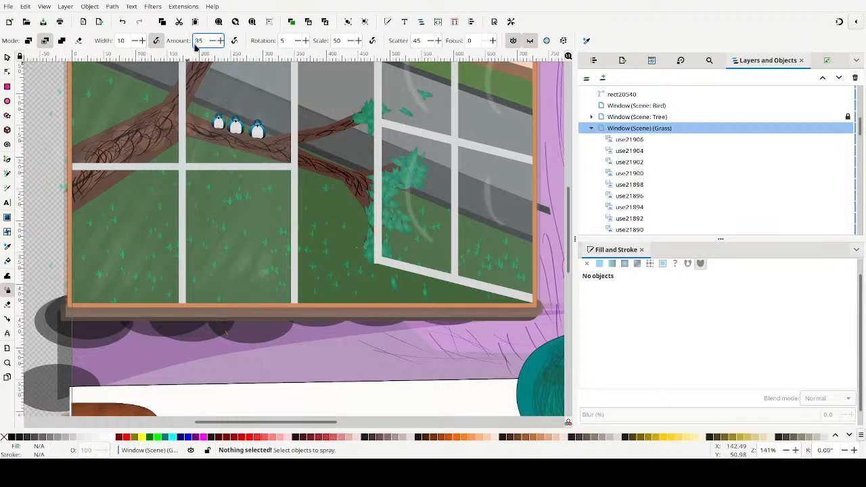
mouse_move(126, 85)
left_mouse_down()
mouse_move(111, 106)
mouse_move(139, 166)
mouse_move(96, 131)
mouse_move(203, 160)
mouse_move(196, 195)
mouse_move(226, 246)
mouse_move(123, 203)
mouse_move(185, 272)
mouse_move(159, 274)
mouse_move(144, 292)
mouse_move(77, 284)
mouse_move(155, 290)
mouse_move(101, 261)
left_mouse_up()
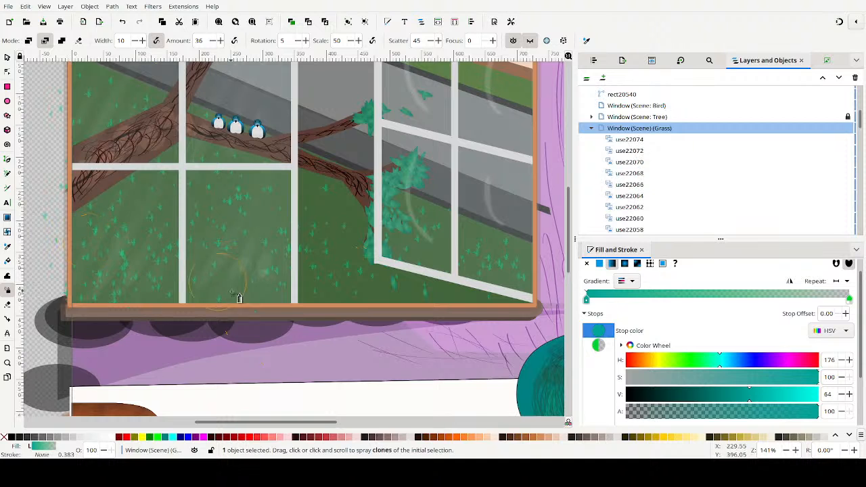
mouse_move(210, 283)
left_mouse_down()
mouse_move(336, 308)
mouse_move(396, 294)
mouse_move(390, 279)
mouse_move(372, 285)
mouse_move(400, 282)
left_mouse_up()
Undo the recent spray strokes and redo them to compare the lawn with and without them
key("ctrl+z")
key("ctrl+z")
key("ctrl+z")
key("ctrl+z")
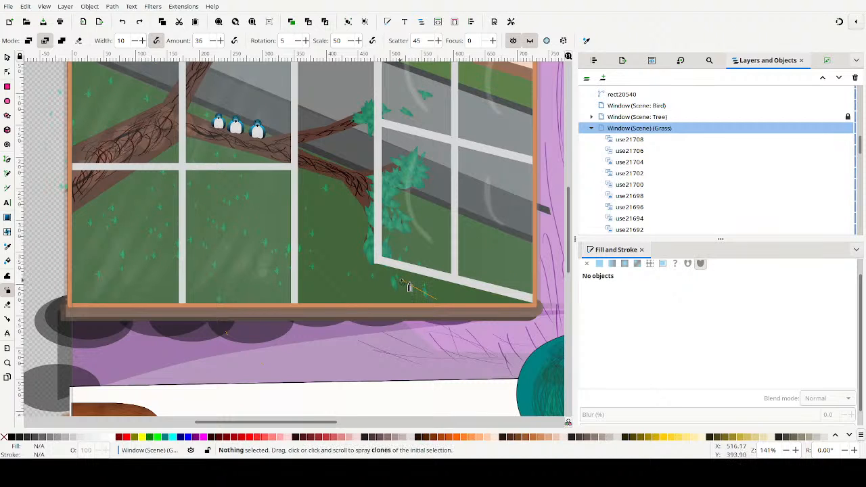
key("ctrl+shift+z")
key("ctrl+shift+z")
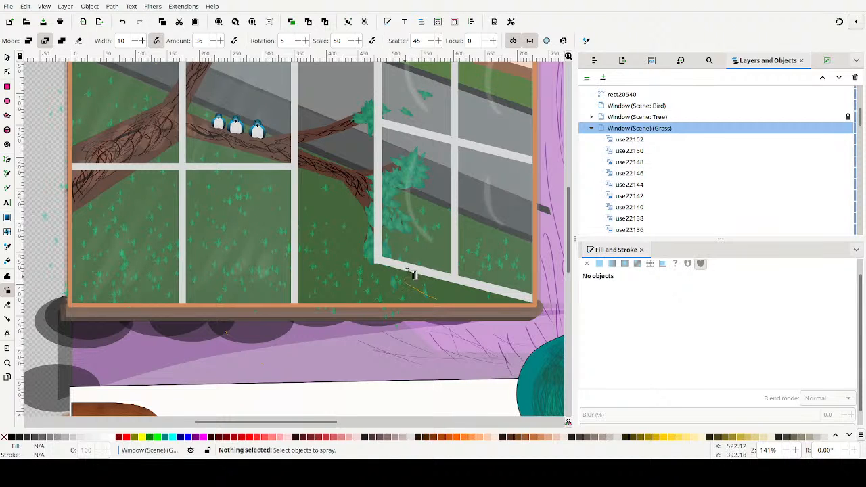
Fill the gaps in the lower lawn with more plant clones, from the left panes through the middle to the open pane
mouse_move(447, 285)
left_mouse_down()
mouse_move(499, 285)
mouse_move(478, 257)
mouse_move(506, 245)
mouse_move(386, 205)
mouse_move(419, 227)
mouse_move(326, 191)
mouse_move(276, 189)
mouse_move(291, 204)
mouse_move(244, 197)
mouse_move(293, 239)
mouse_move(283, 246)
mouse_move(145, 188)
mouse_move(96, 215)
mouse_move(94, 232)
mouse_move(79, 225)
mouse_move(125, 249)
left_mouse_up()
left_click_drag(291, 261, 325, 246)
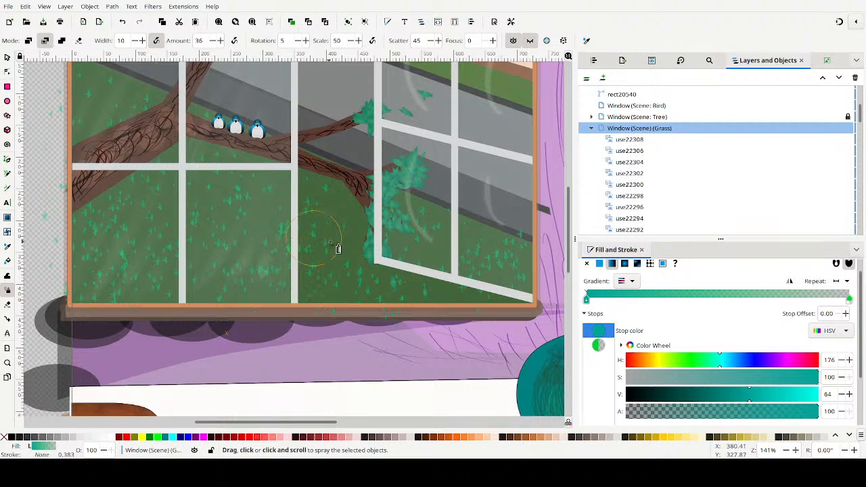
mouse_move(266, 200)
left_mouse_down()
mouse_move(330, 230)
mouse_move(270, 252)
mouse_move(292, 230)
mouse_move(249, 226)
mouse_move(263, 237)
mouse_move(226, 242)
mouse_move(220, 262)
mouse_move(180, 283)
mouse_move(256, 287)
mouse_move(149, 280)
mouse_move(352, 287)
left_mouse_up()
mouse_move(297, 217)
left_mouse_down()
mouse_move(294, 187)
mouse_move(267, 176)
mouse_move(283, 183)
mouse_move(267, 202)
mouse_move(236, 200)
left_mouse_up()
left_click_drag(309, 226, 275, 217)
left_click_drag(269, 252, 306, 272)
left_click_drag(423, 292, 457, 267)
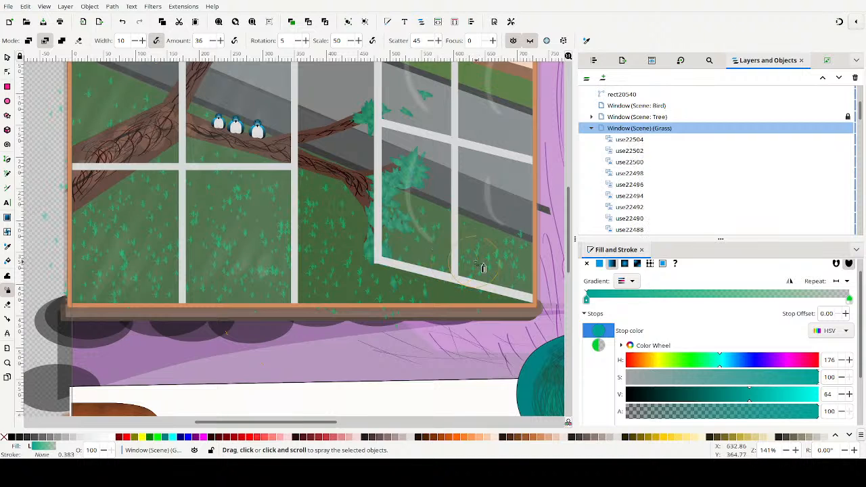
mouse_move(422, 234)
left_mouse_down()
mouse_move(413, 214)
mouse_move(318, 186)
mouse_move(377, 203)
mouse_move(435, 234)
mouse_move(300, 171)
mouse_move(489, 257)
mouse_move(446, 232)
mouse_move(488, 247)
mouse_move(474, 237)
mouse_move(466, 233)
mouse_move(513, 265)
mouse_move(495, 282)
left_mouse_up()
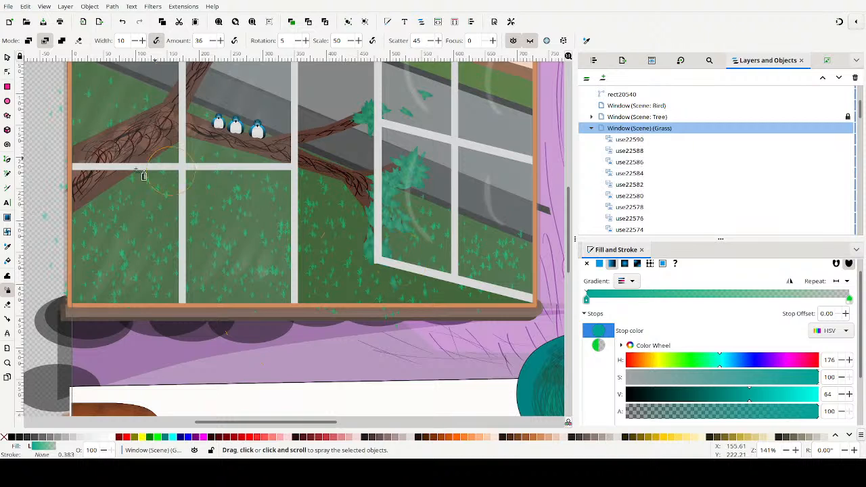
Spray additional plant clones over the grass above the tree branch in the upper-left pane and in the lower-left pane
key("Escape")
mouse_move(94, 123)
left_mouse_down()
mouse_move(101, 129)
mouse_move(78, 107)
mouse_move(135, 112)
left_mouse_up()
key("Escape")
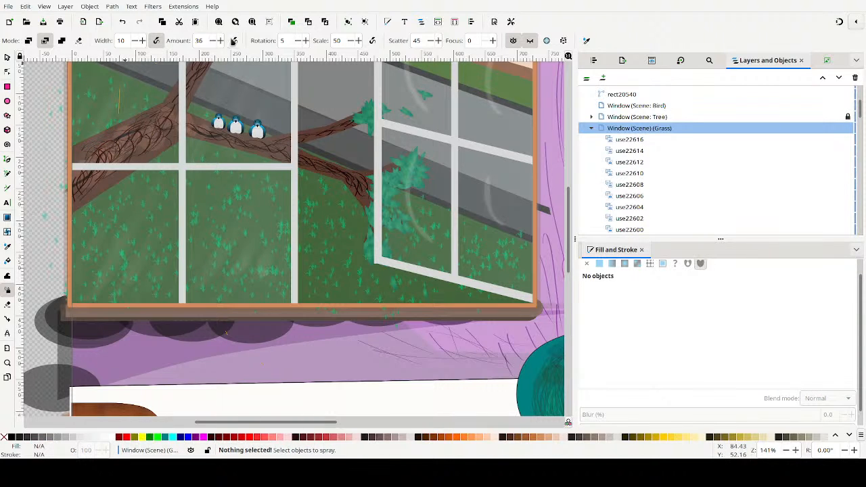
mouse_move(106, 105)
left_mouse_down()
mouse_move(86, 91)
mouse_move(117, 113)
mouse_move(78, 95)
mouse_move(133, 119)
mouse_move(120, 105)
mouse_move(176, 122)
mouse_move(106, 88)
mouse_move(145, 98)
mouse_move(90, 79)
mouse_move(209, 136)
mouse_move(210, 174)
mouse_move(180, 179)
mouse_move(206, 210)
mouse_move(194, 201)
mouse_move(241, 208)
mouse_move(197, 190)
mouse_move(266, 224)
mouse_move(292, 258)
mouse_move(137, 240)
left_mouse_up()
key("Escape")
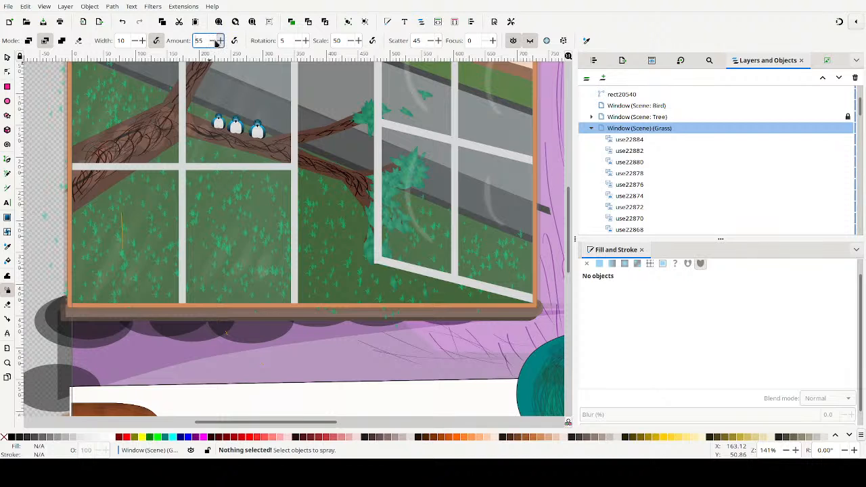
Raise the spray amount to 89 and thicken the grass clones behind the lower-left and neighbouring panes
mouse_move(257, 206)
left_mouse_down()
mouse_move(224, 200)
mouse_move(246, 217)
left_mouse_up()
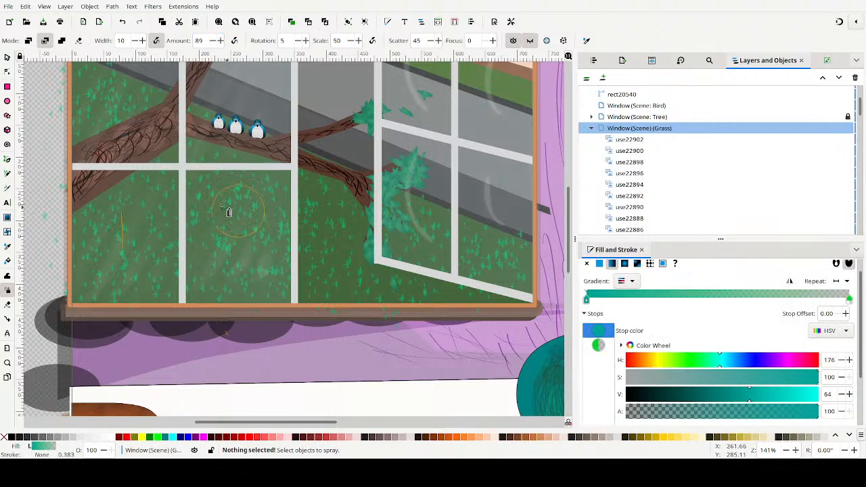
mouse_move(211, 242)
left_mouse_down()
mouse_move(137, 213)
mouse_move(117, 223)
mouse_move(125, 226)
mouse_move(136, 220)
mouse_move(104, 210)
mouse_move(115, 209)
mouse_move(83, 213)
mouse_move(99, 233)
left_mouse_up()
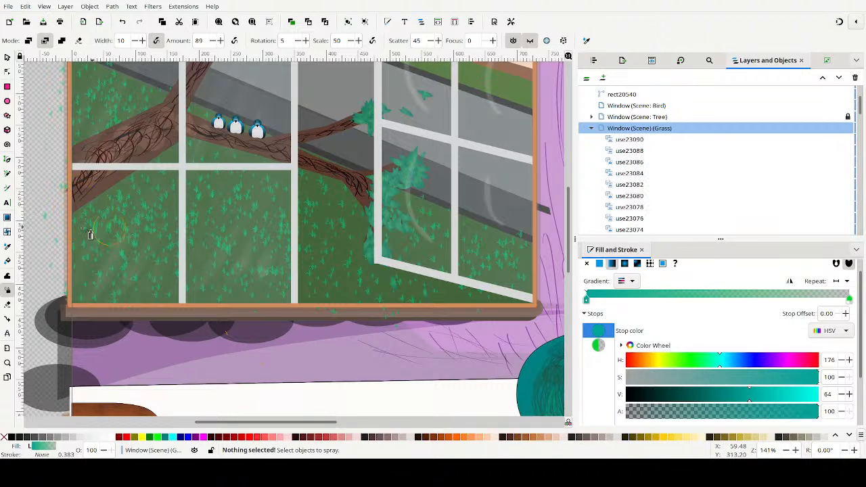
mouse_move(91, 275)
left_mouse_down()
mouse_move(214, 290)
mouse_move(242, 279)
mouse_move(188, 224)
left_mouse_up()
mouse_move(173, 192)
left_mouse_down()
mouse_move(193, 186)
mouse_move(182, 172)
mouse_move(206, 175)
mouse_move(210, 165)
mouse_move(125, 123)
mouse_move(151, 125)
mouse_move(70, 78)
mouse_move(165, 128)
mouse_move(86, 80)
mouse_move(151, 108)
mouse_move(171, 174)
left_mouse_up()
mouse_move(138, 204)
left_mouse_down()
mouse_move(105, 196)
mouse_move(100, 209)
mouse_move(119, 199)
mouse_move(192, 251)
mouse_move(143, 284)
mouse_move(191, 270)
left_mouse_up()
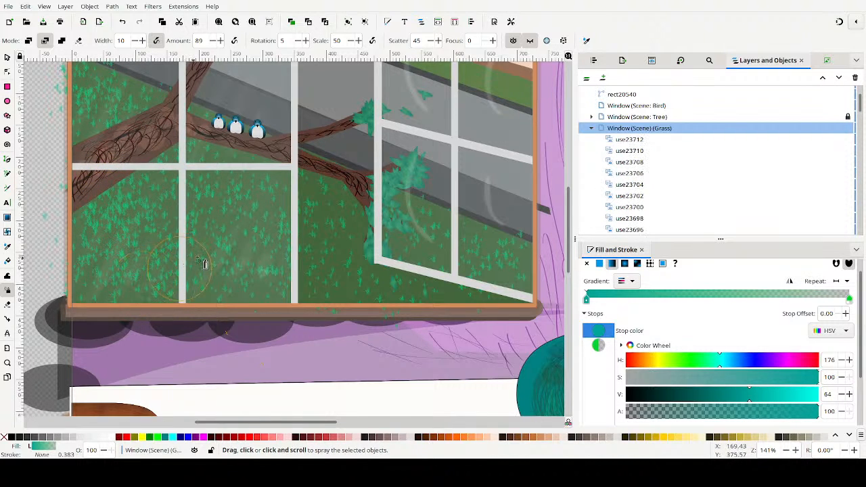
Thicken the grass clones across the middle panes, the open pane and the lower edge of the lawn
left_click_drag(249, 248, 231, 239)
mouse_move(322, 242)
left_mouse_down()
mouse_move(342, 257)
mouse_move(300, 205)
mouse_move(514, 292)
mouse_move(433, 263)
mouse_move(342, 266)
mouse_move(321, 277)
mouse_move(341, 290)
mouse_move(459, 292)
mouse_move(386, 274)
mouse_move(317, 203)
mouse_move(399, 236)
mouse_move(345, 203)
mouse_move(338, 216)
mouse_move(283, 208)
left_mouse_up()
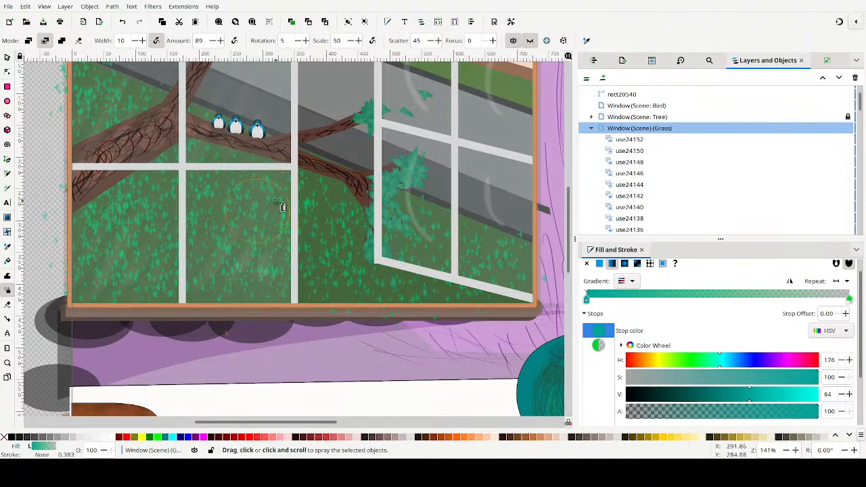
mouse_move(209, 213)
left_mouse_down()
mouse_move(122, 224)
mouse_move(105, 209)
mouse_move(264, 181)
mouse_move(190, 121)
mouse_move(392, 237)
mouse_move(338, 197)
mouse_move(463, 261)
mouse_move(464, 247)
mouse_move(504, 259)
mouse_move(526, 280)
left_mouse_up()
left_click_drag(333, 281, 360, 287)
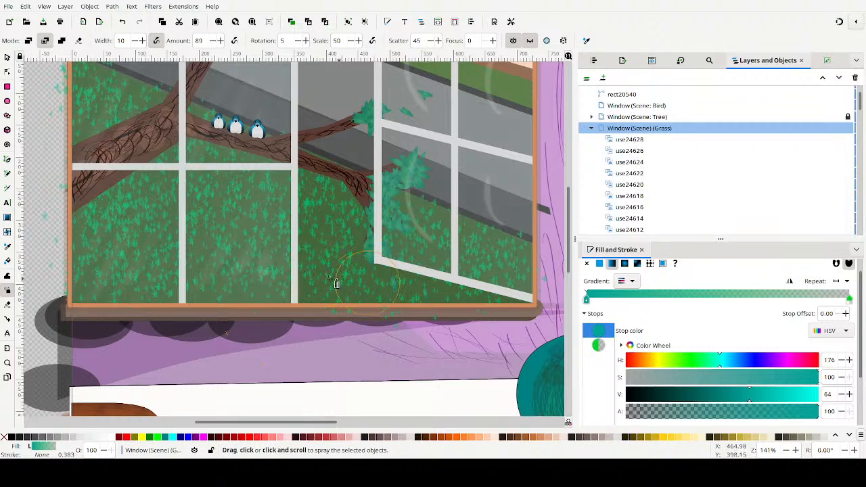
left_click_drag(252, 276, 214, 287)
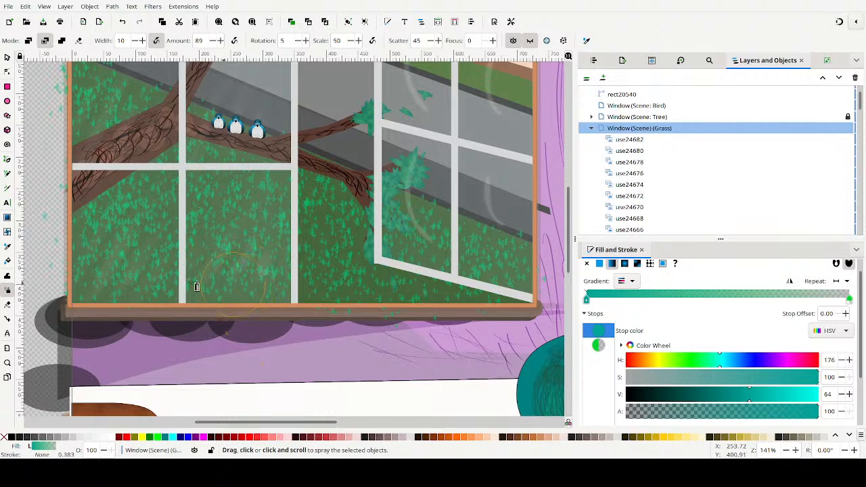
mouse_move(164, 233)
left_mouse_down()
mouse_move(165, 210)
mouse_move(155, 192)
mouse_move(142, 196)
mouse_move(148, 201)
mouse_move(135, 154)
mouse_move(94, 133)
mouse_move(86, 113)
mouse_move(87, 137)
mouse_move(99, 126)
mouse_move(103, 133)
mouse_move(95, 134)
mouse_move(103, 123)
mouse_move(107, 134)
mouse_move(117, 113)
mouse_move(155, 116)
mouse_move(131, 95)
mouse_move(168, 106)
mouse_move(134, 92)
mouse_move(196, 129)
mouse_move(144, 106)
mouse_move(191, 134)
mouse_move(147, 157)
mouse_move(167, 163)
mouse_move(164, 190)
mouse_move(281, 193)
mouse_move(238, 169)
mouse_move(279, 168)
mouse_move(299, 189)
mouse_move(294, 202)
mouse_move(284, 179)
mouse_move(259, 171)
mouse_move(276, 164)
mouse_move(292, 186)
mouse_move(278, 184)
mouse_move(266, 161)
mouse_move(302, 189)
mouse_move(281, 192)
mouse_move(286, 164)
mouse_move(291, 212)
mouse_move(327, 209)
mouse_move(372, 262)
mouse_move(336, 242)
mouse_move(357, 239)
mouse_move(351, 235)
mouse_move(368, 243)
mouse_move(366, 278)
mouse_move(373, 269)
mouse_move(435, 291)
mouse_move(393, 267)
mouse_move(386, 269)
mouse_move(466, 295)
mouse_move(457, 267)
mouse_move(510, 283)
mouse_move(381, 206)
mouse_move(491, 271)
mouse_move(157, 205)
mouse_move(337, 258)
mouse_move(211, 240)
mouse_move(239, 257)
mouse_move(161, 267)
mouse_move(226, 246)
left_mouse_up()
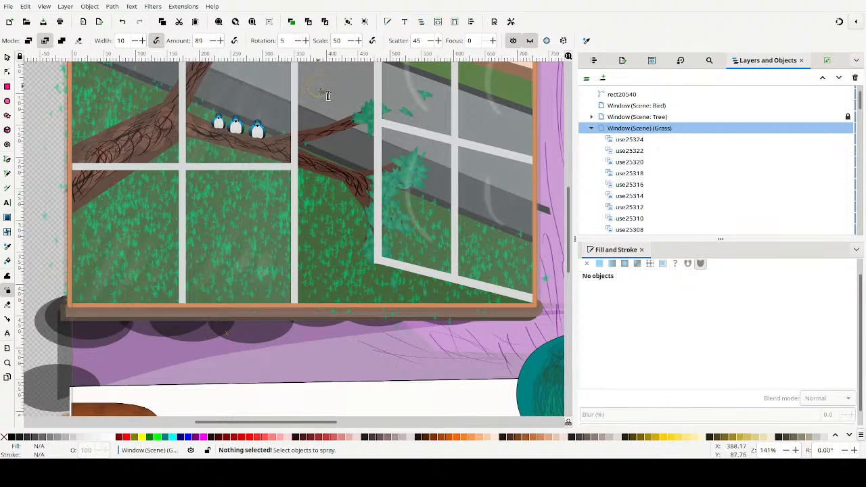
Select the stray grass clones lying below the window sill and delete them
key("1")
scroll(338, 120, "up", 3)
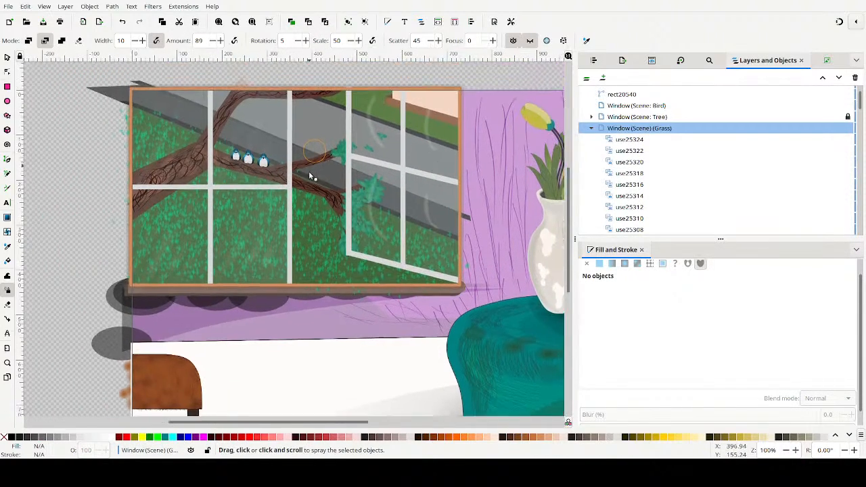
left_click(5, 58)
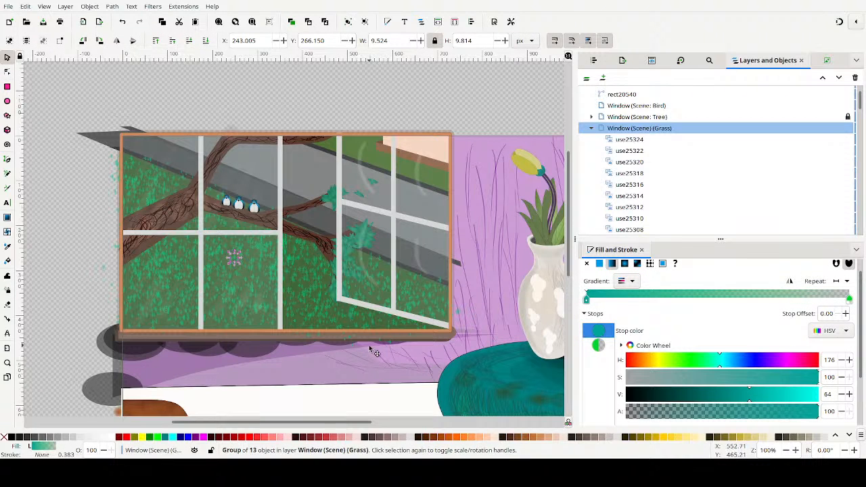
key("Escape")
left_click_drag(71, 322, 480, 397)
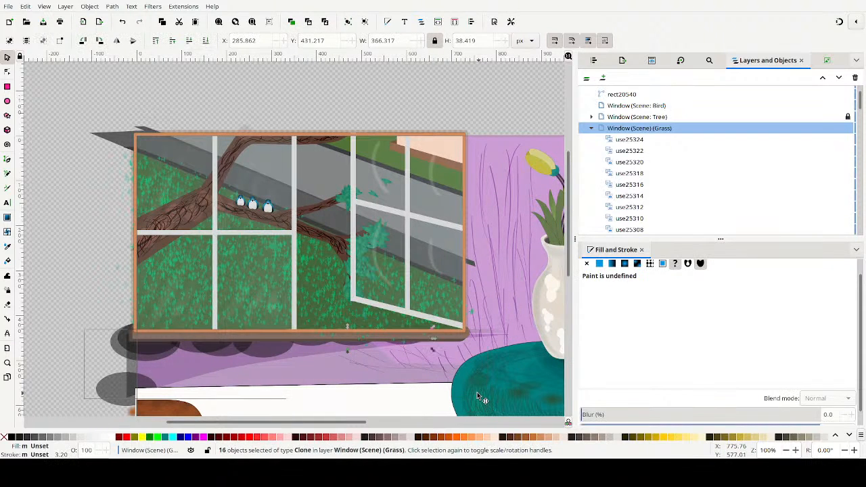
key("Escape")
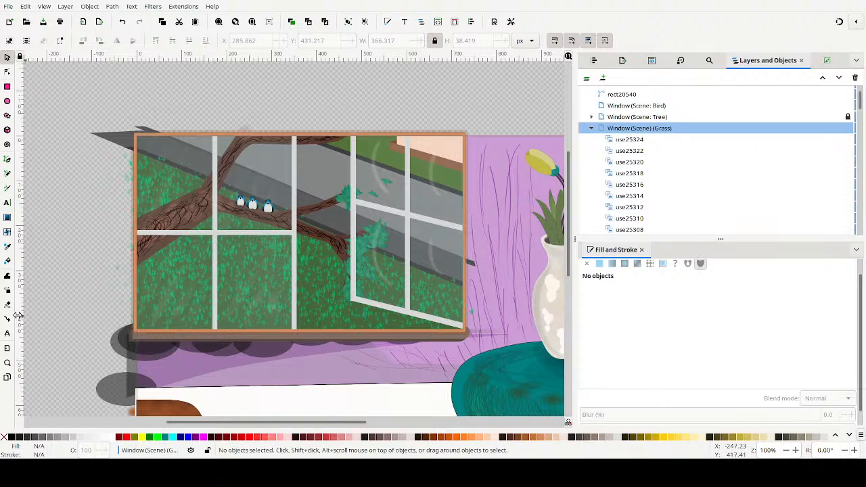
Remove the remaining stray grass clones along the window's bottom frame and sill
left_click_drag(74, 322, 189, 360)
left_click_drag(93, 332, 440, 384)
left_click_drag(109, 331, 480, 390)
scroll(370, 336, "down", 2)
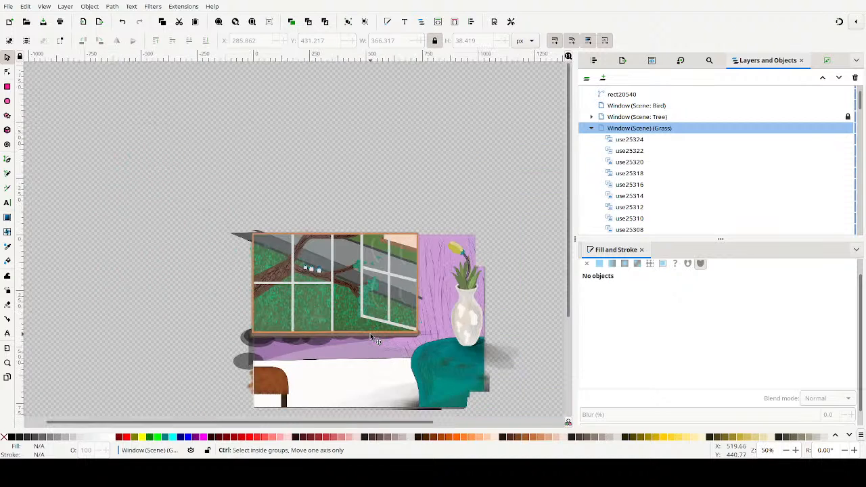
scroll(353, 342, "up", 2)
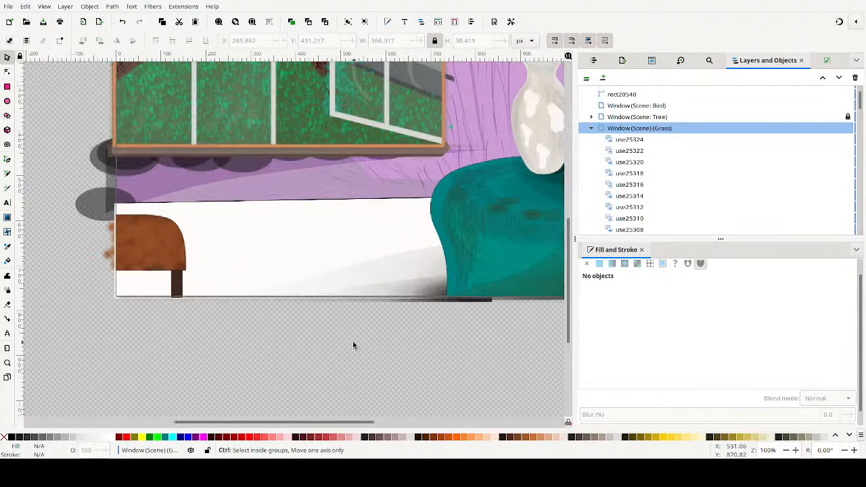
left_click_drag(303, 138, 321, 144)
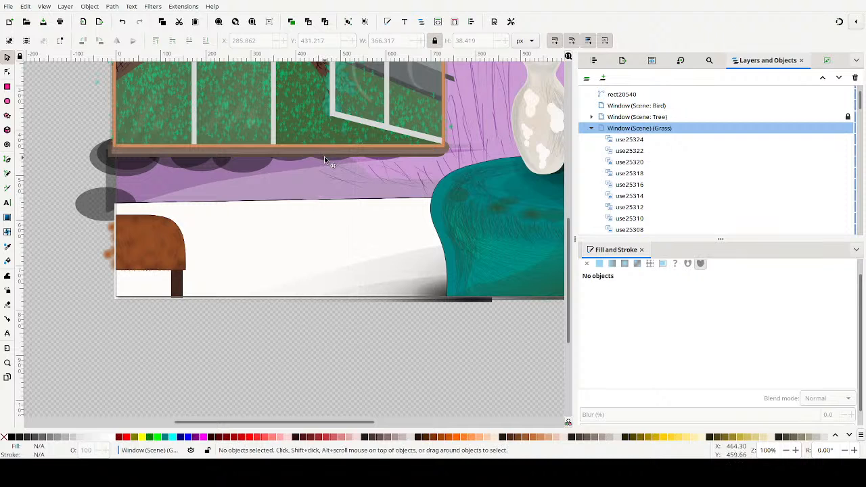
mouse_move(377, 354)
left_mouse_down()
mouse_move(261, 75)
mouse_move(297, 146)
left_mouse_up()
key("Escape")
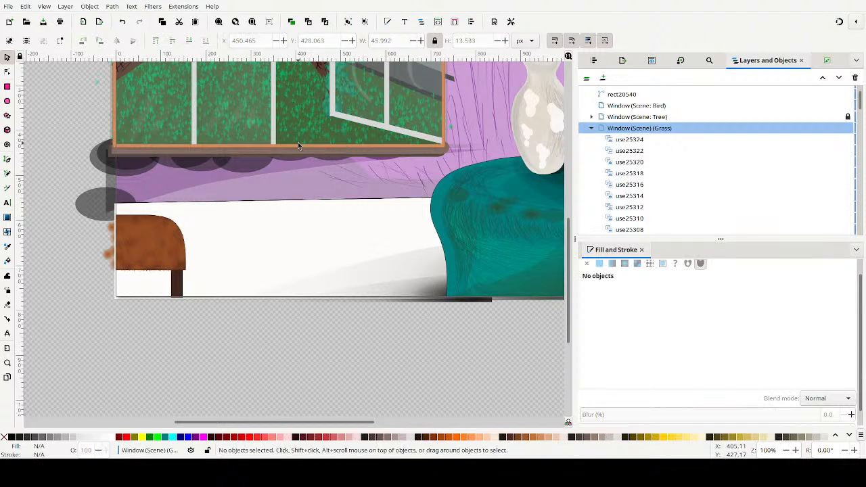
Delete the stray grass clones that spill past the window frame's right and left edges
scroll(448, 271, "up", 4)
scroll(448, 265, "up", 2)
mouse_move(411, 92)
left_mouse_down()
mouse_move(372, 411)
mouse_move(393, 402)
left_mouse_up()
key("Delete")
left_click_drag(234, 288, 397, 382)
left_click_drag(151, 159, 226, 362)
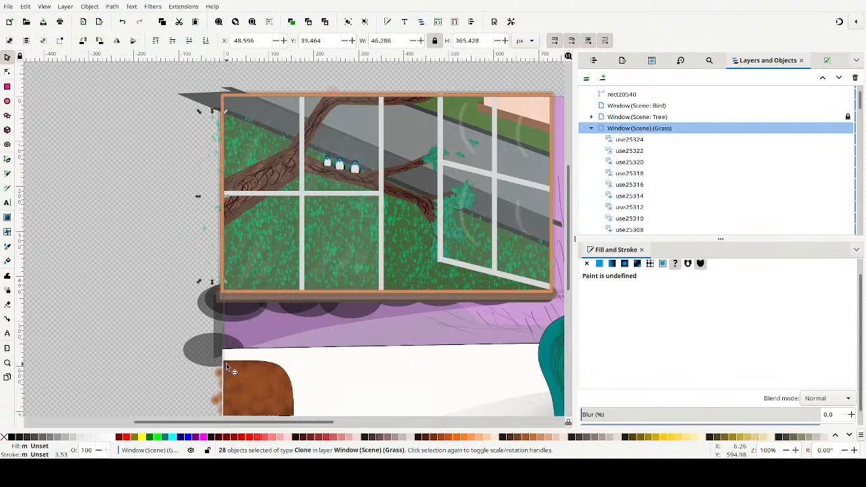
key("Escape")
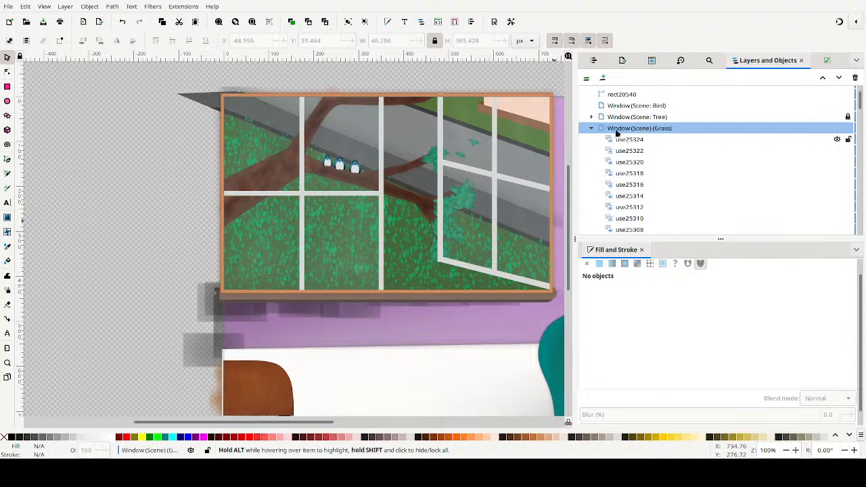
Select the Window (Scene) (Grass) layer, try the Overlay and Hard Light blend modes, and set its blend mode to Multiply
left_click(848, 129)
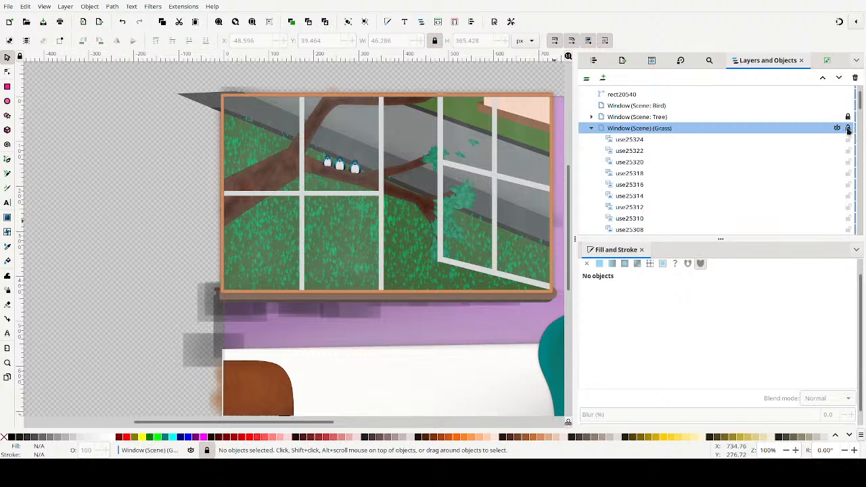
left_click(848, 129)
left_click(816, 131)
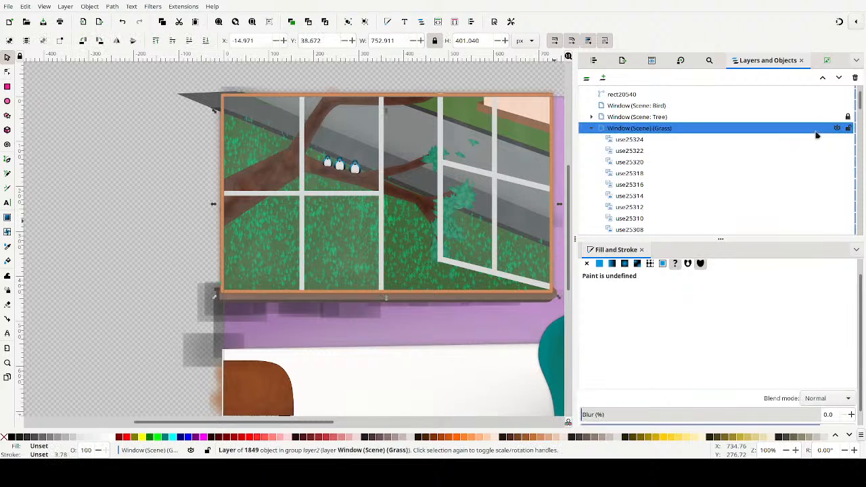
left_click(825, 401)
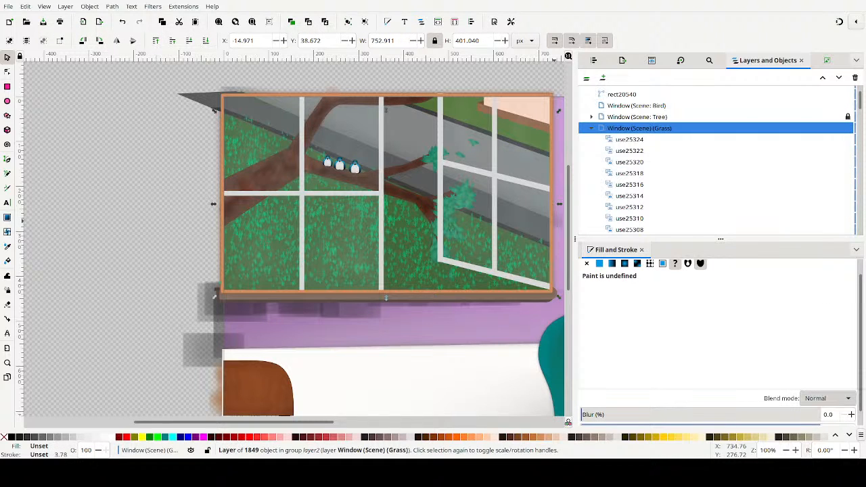
left_click(829, 411)
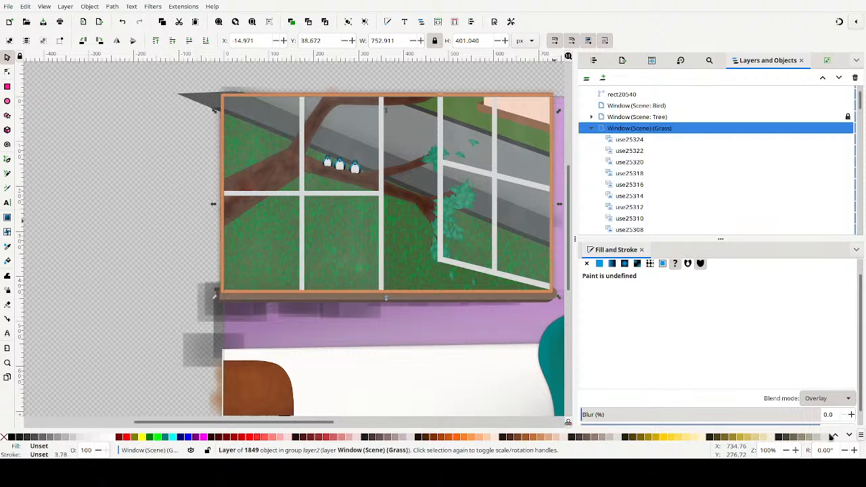
left_click(831, 436)
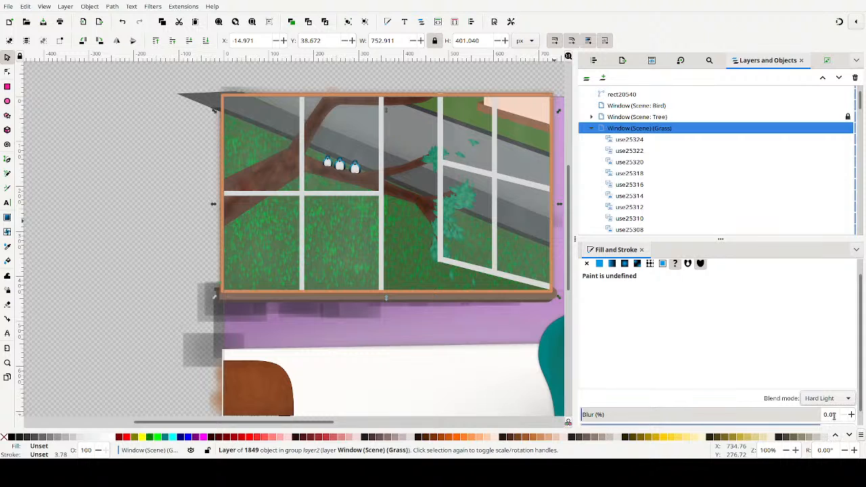
left_click(830, 399)
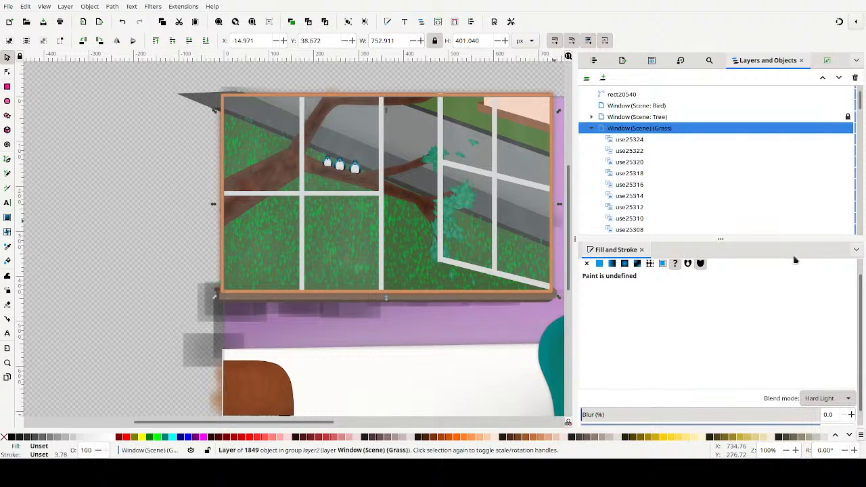
left_click(760, 302)
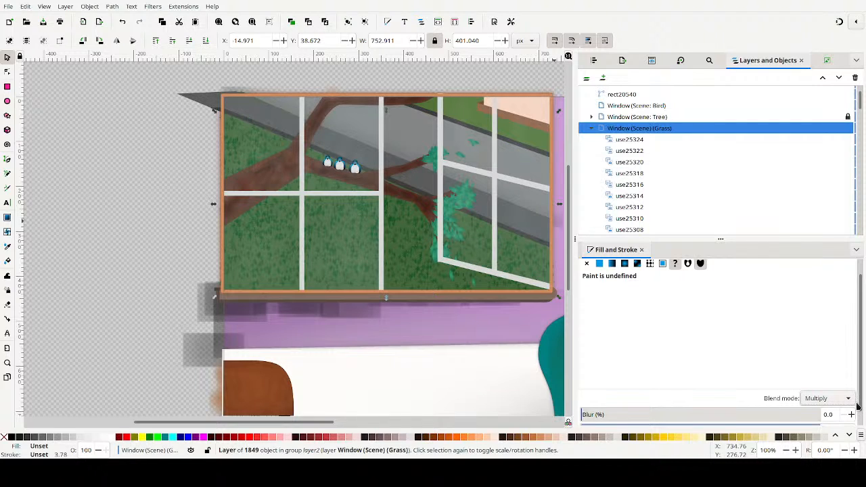
scroll(860, 399, "down", 1)
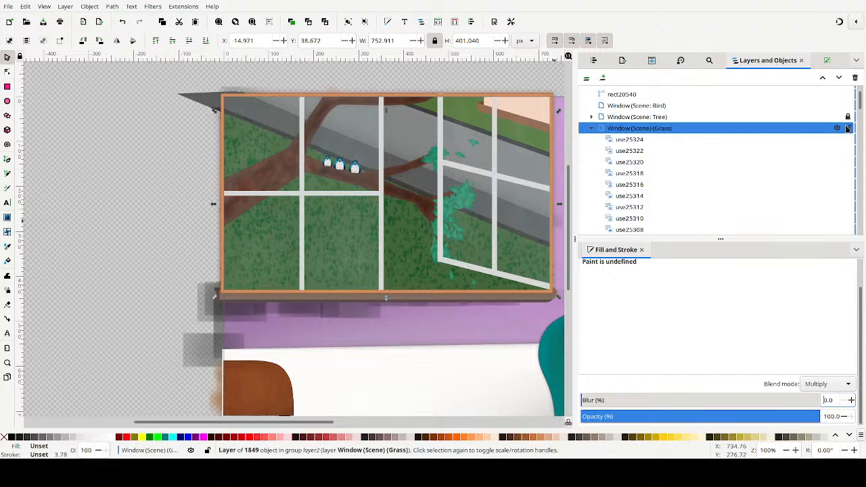
Look through the grass layer's clones down to the original group g20732 and select the clone use21534 directly above it
left_click(696, 147)
scroll(694, 150, "down", 10)
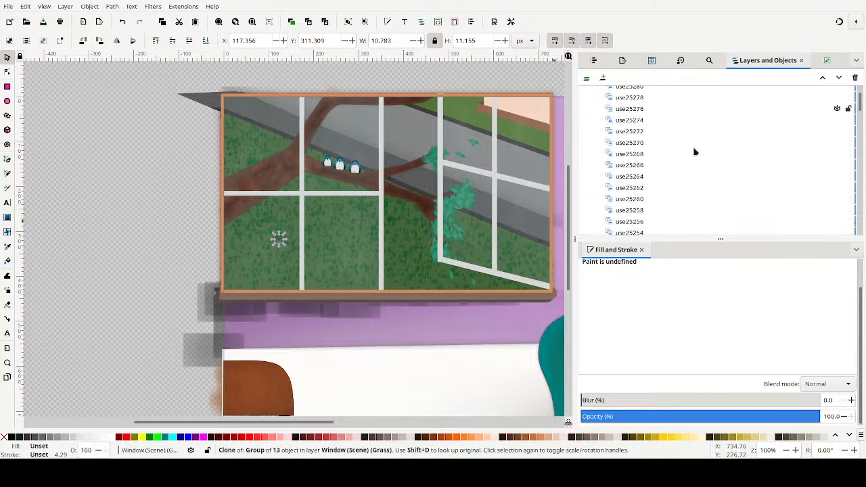
scroll(695, 152, "down", 15)
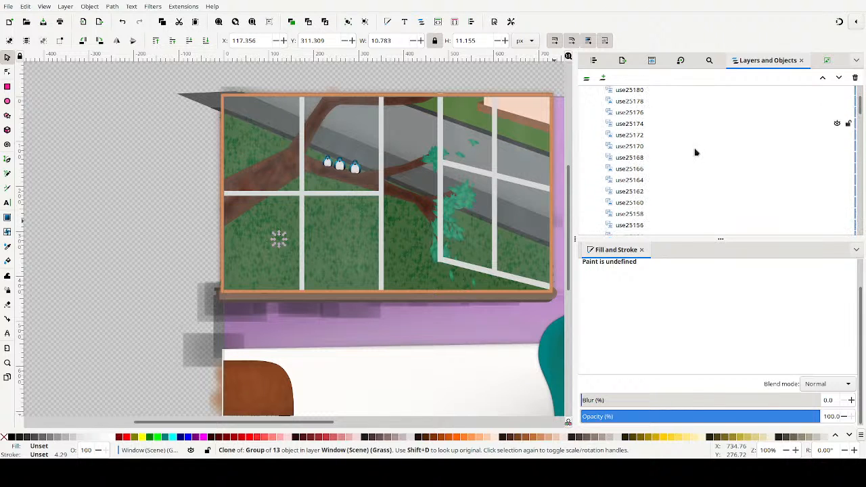
scroll(698, 150, "down", 17)
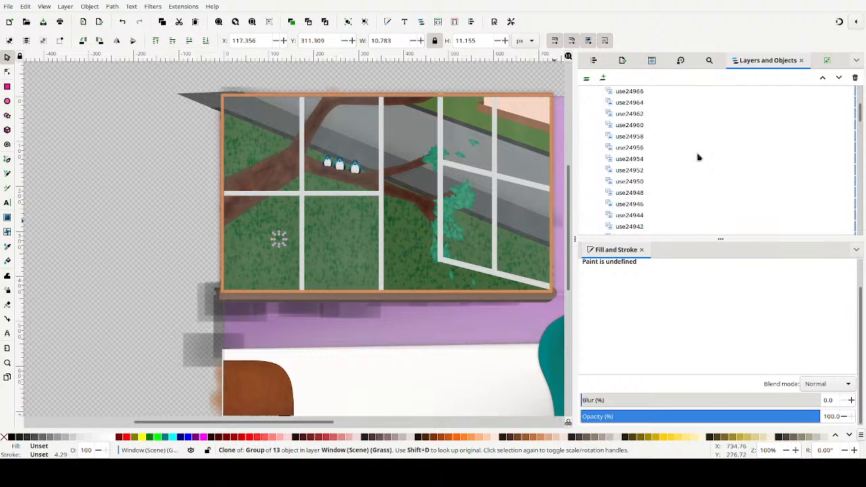
scroll(697, 157, "down", 7)
scroll(695, 160, "down", 11)
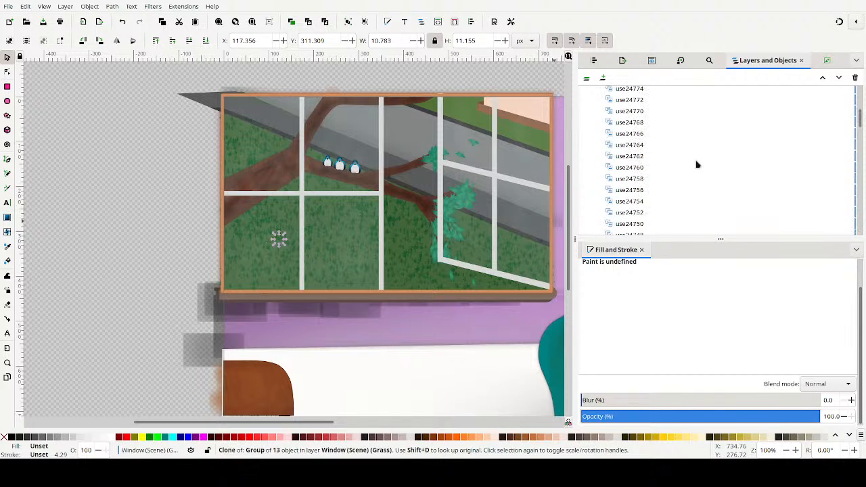
scroll(697, 165, "down", 19)
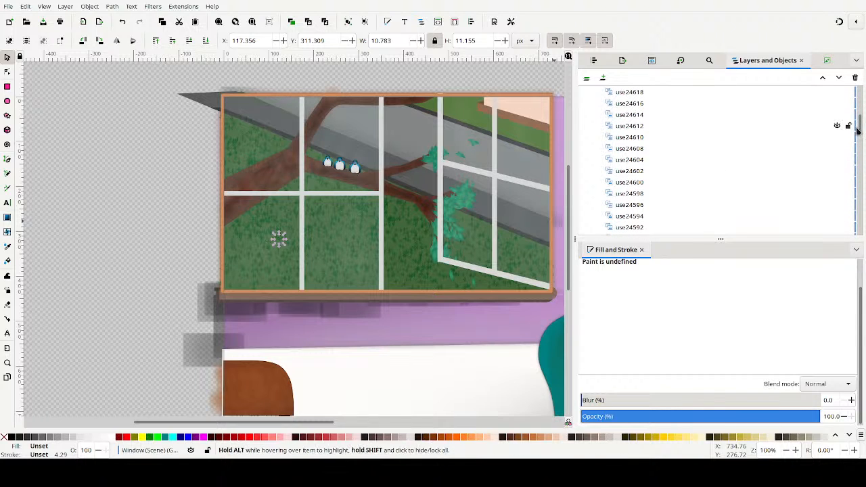
left_click_drag(862, 144, 830, 224)
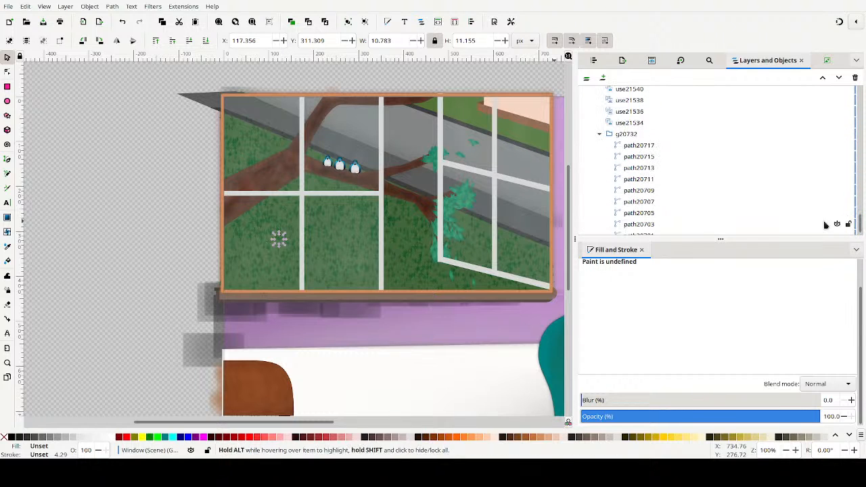
scroll(717, 183, "up", 2)
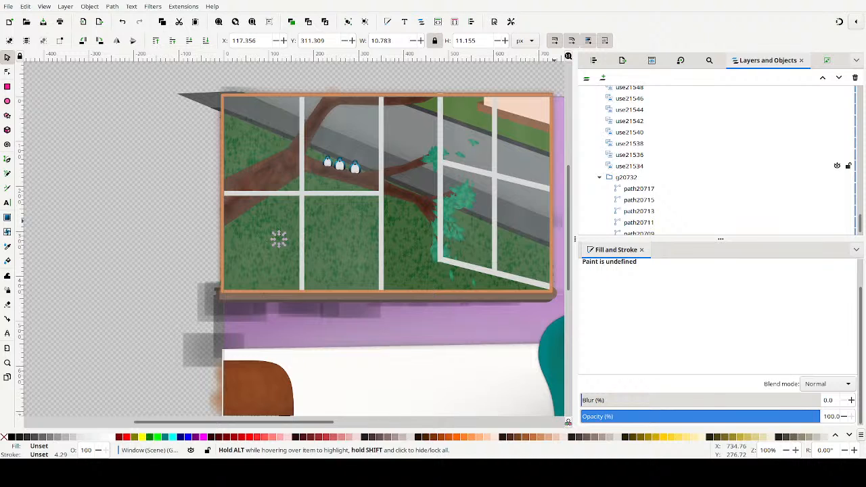
left_click(278, 238)
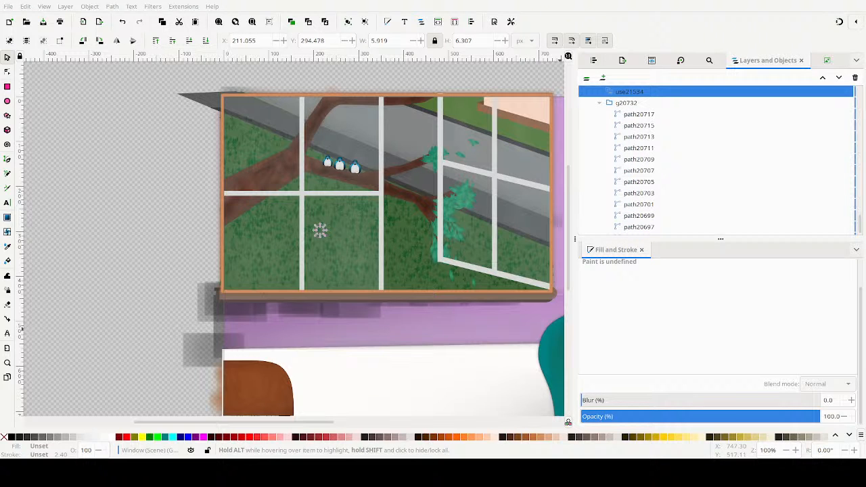